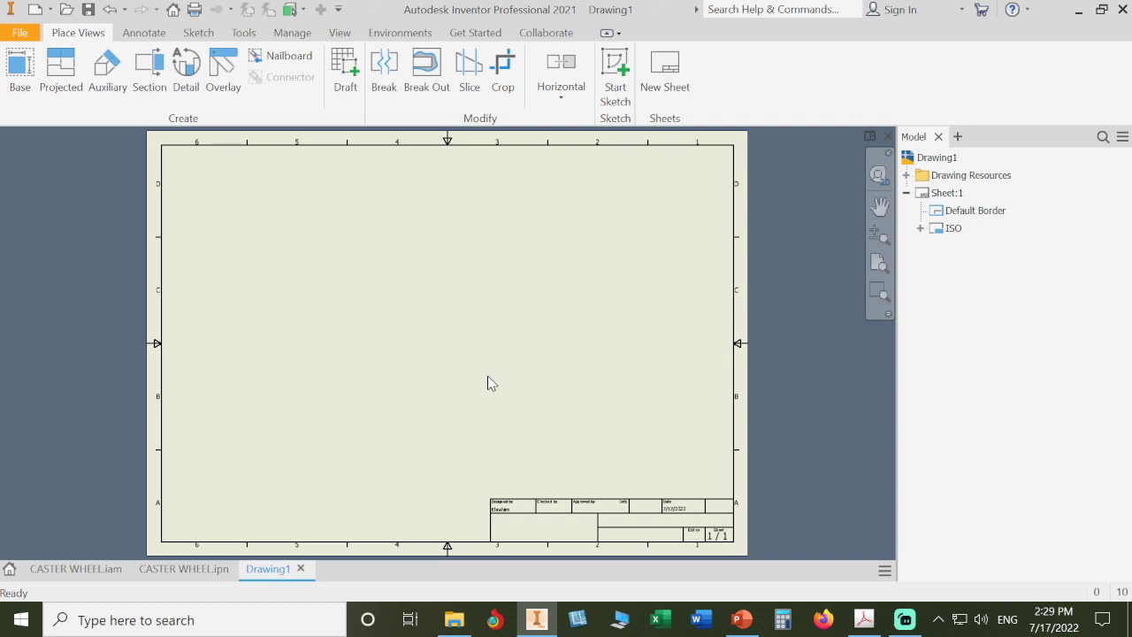
- Open the ISO title block's property fields, enlarge the dialog and examine the part number, company, author, checked-by and approval entries
left_click(951, 194)
left_click(992, 285)
left_click(920, 228)
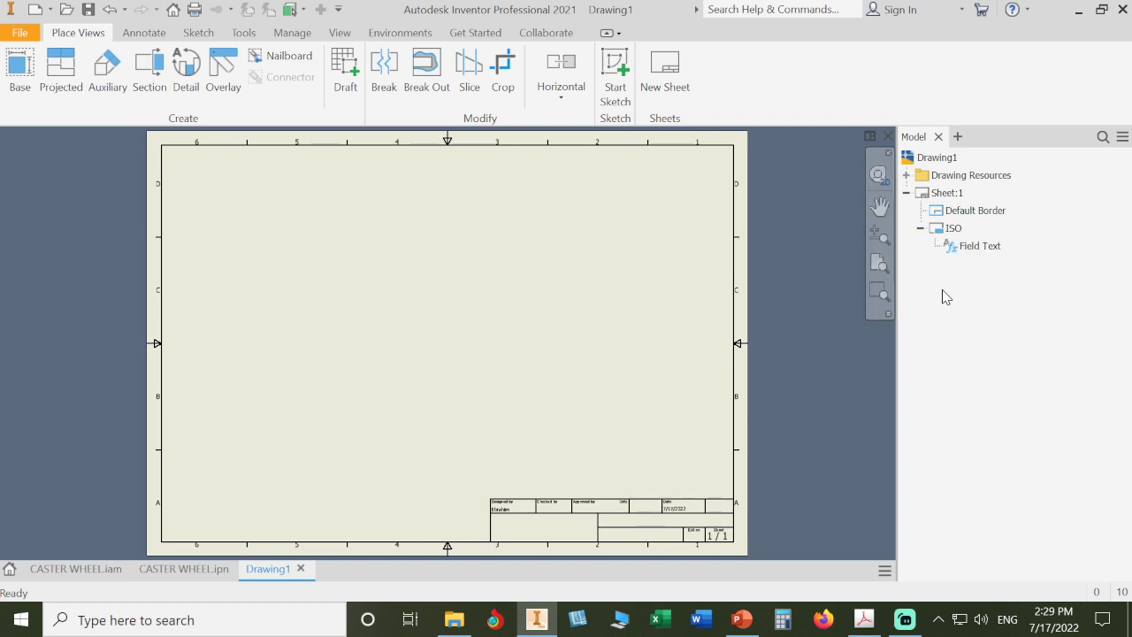
double_click(972, 247)
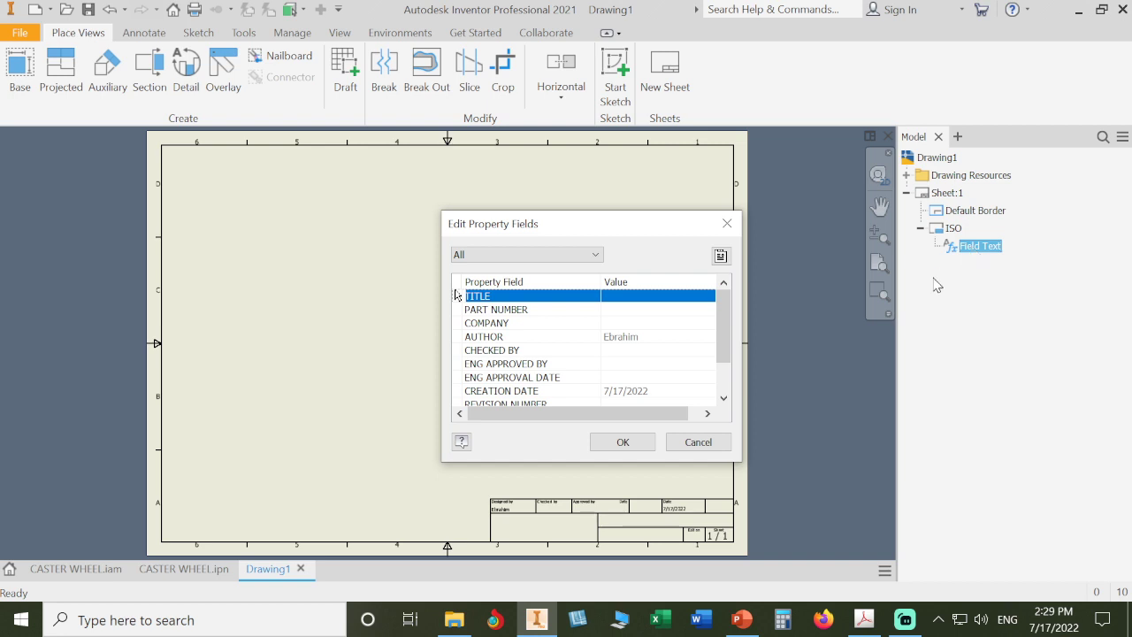
left_click_drag(637, 234, 607, 175)
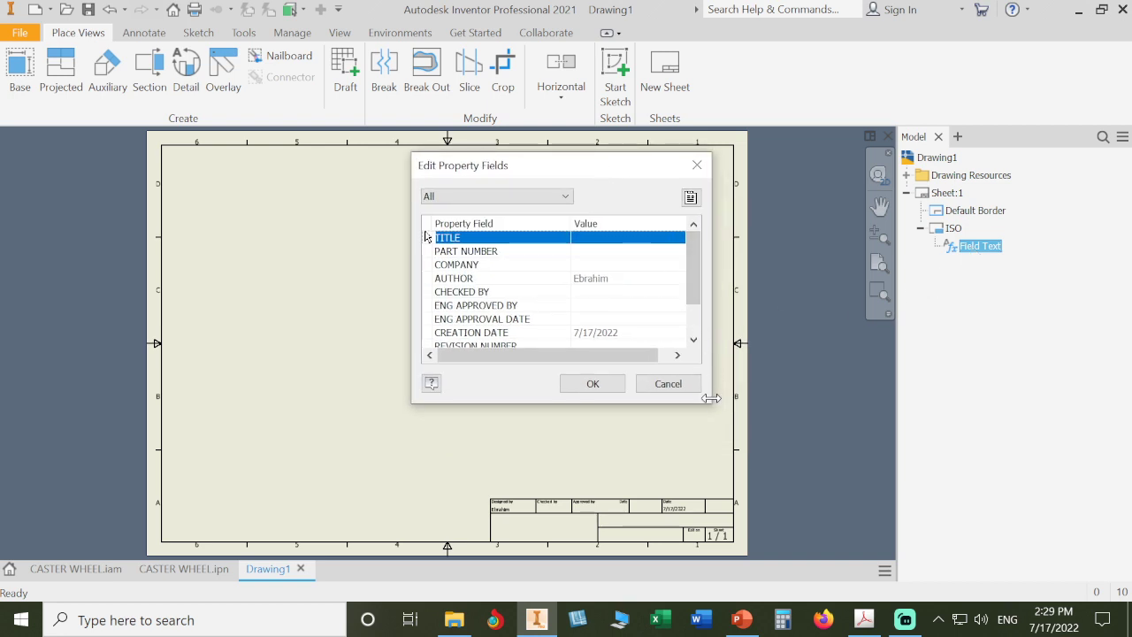
left_click_drag(713, 409, 870, 549)
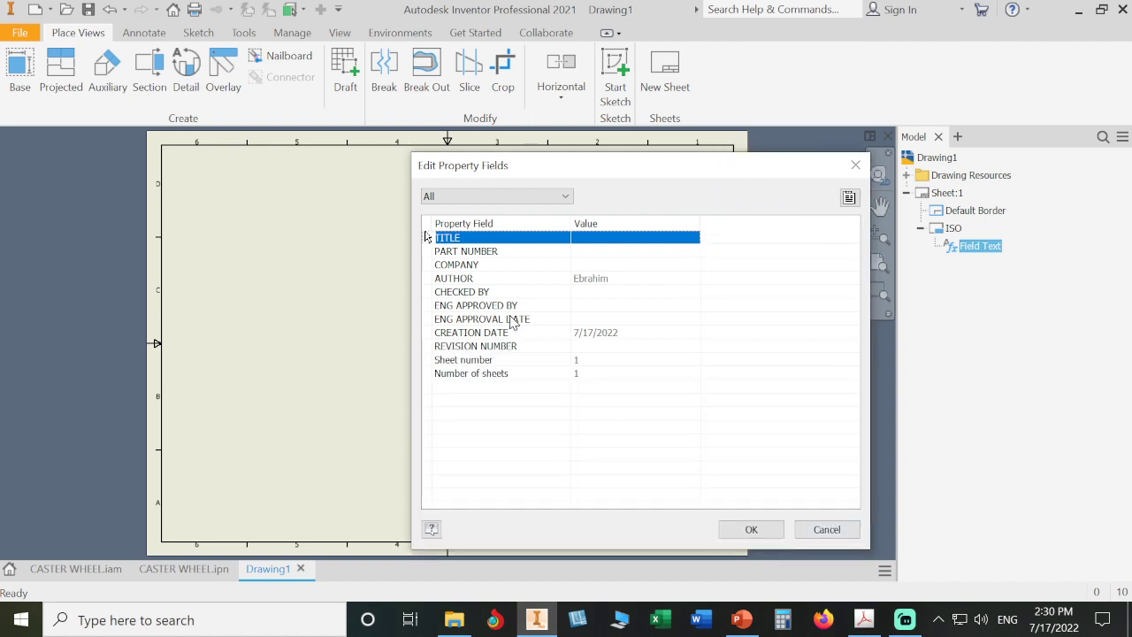
left_click(508, 253)
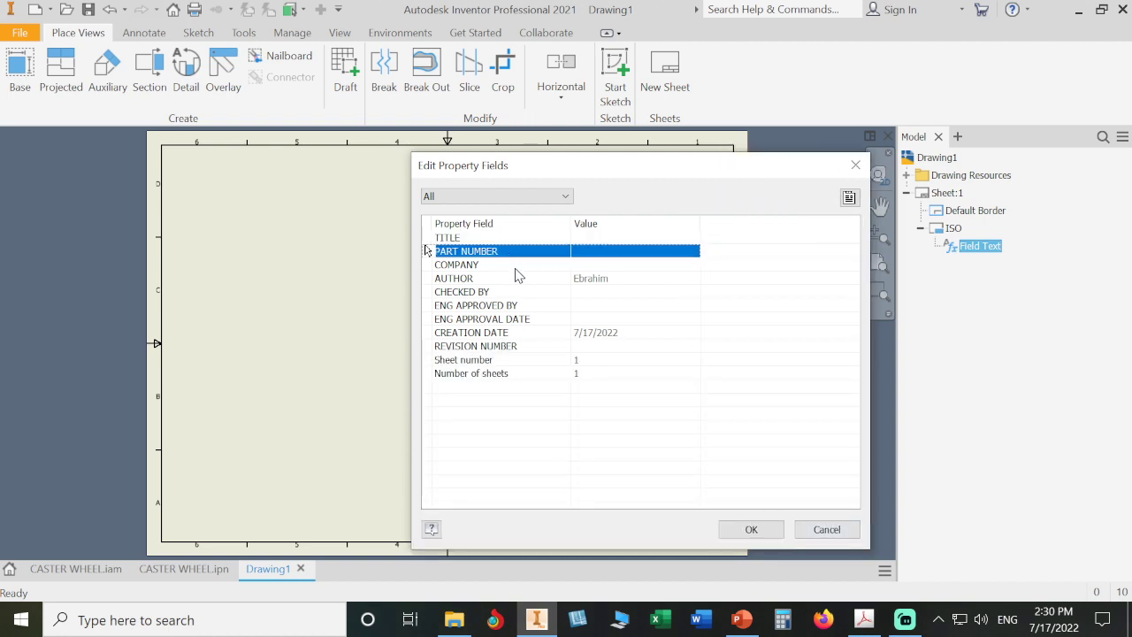
left_click(516, 267)
left_click(522, 280)
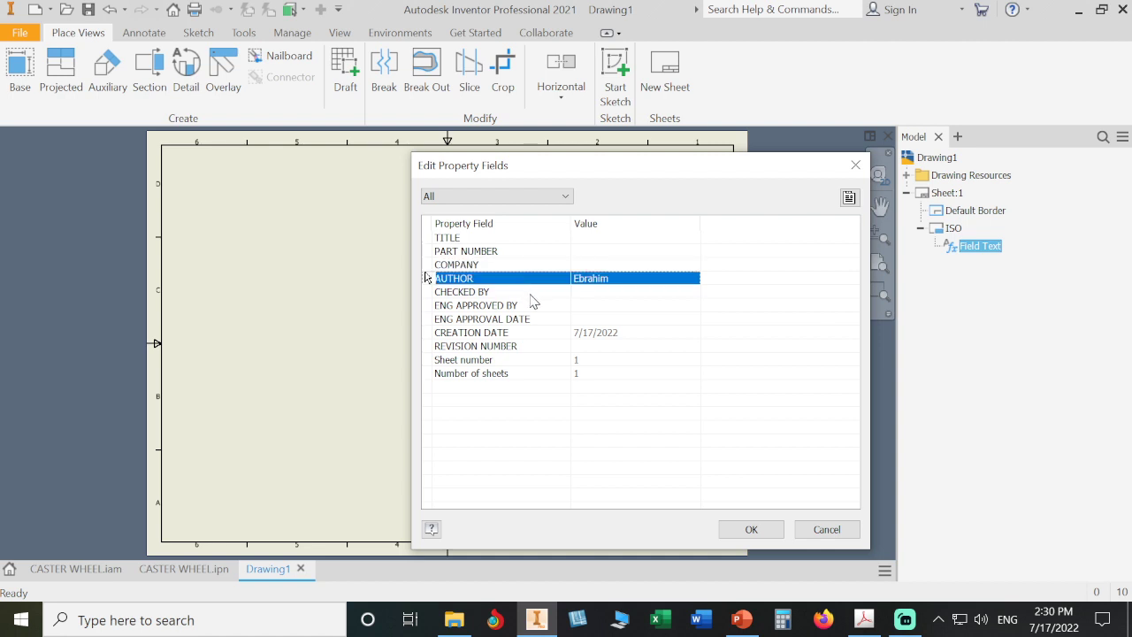
left_click(529, 295)
left_click(536, 309)
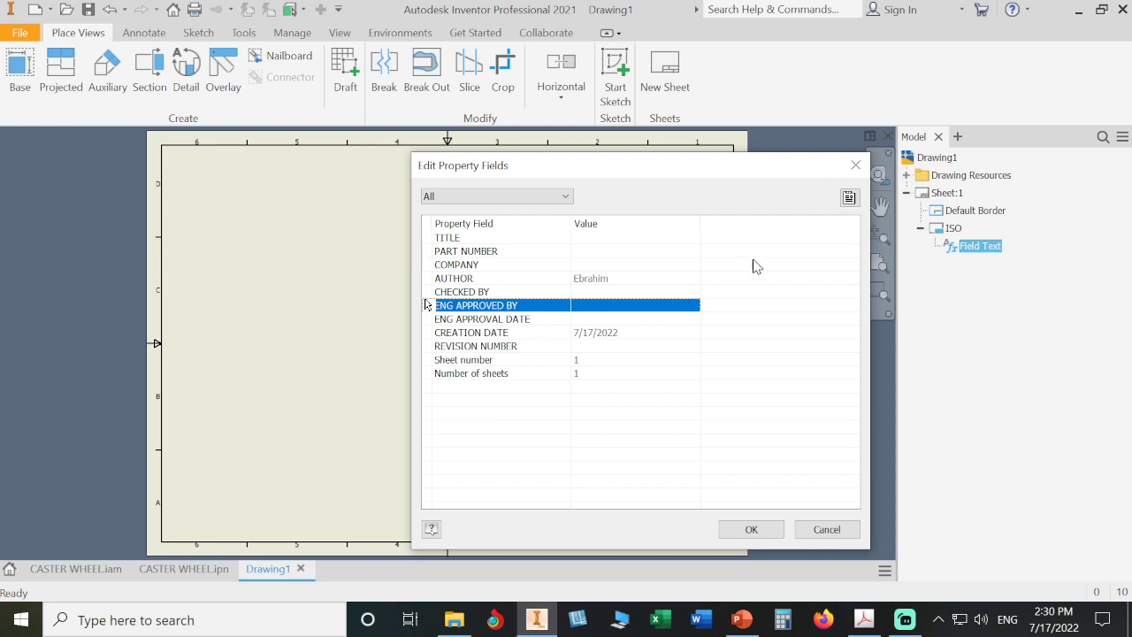
- Examine the Summary, Project, Status, Custom and Save sections of the drawing's iProperties, and close both property dialogs
left_click(849, 198)
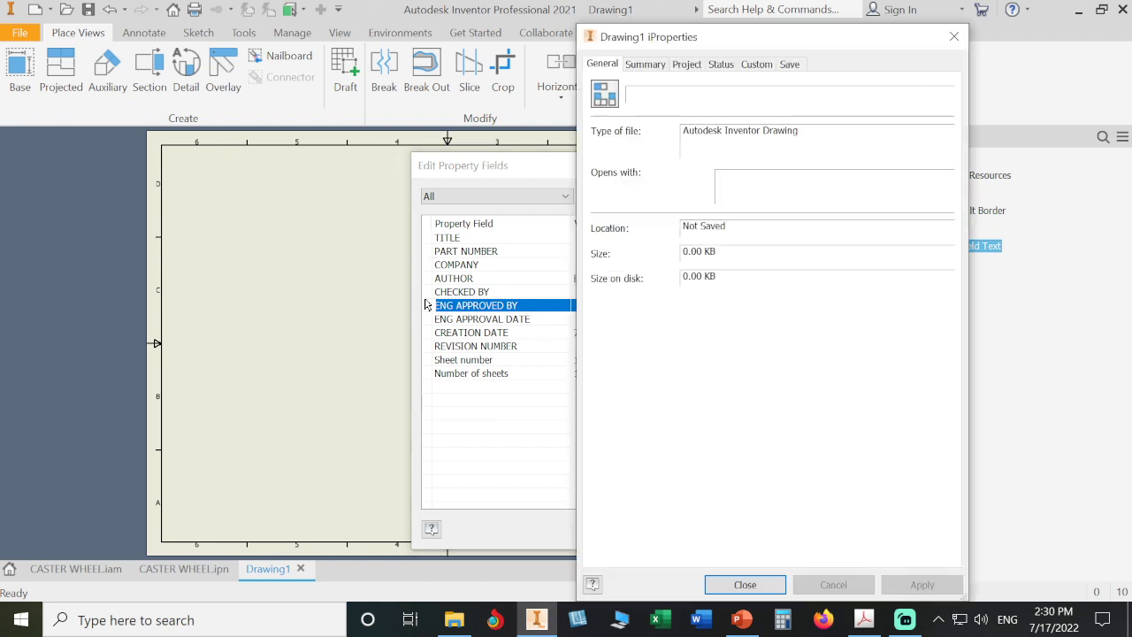
left_click(648, 69)
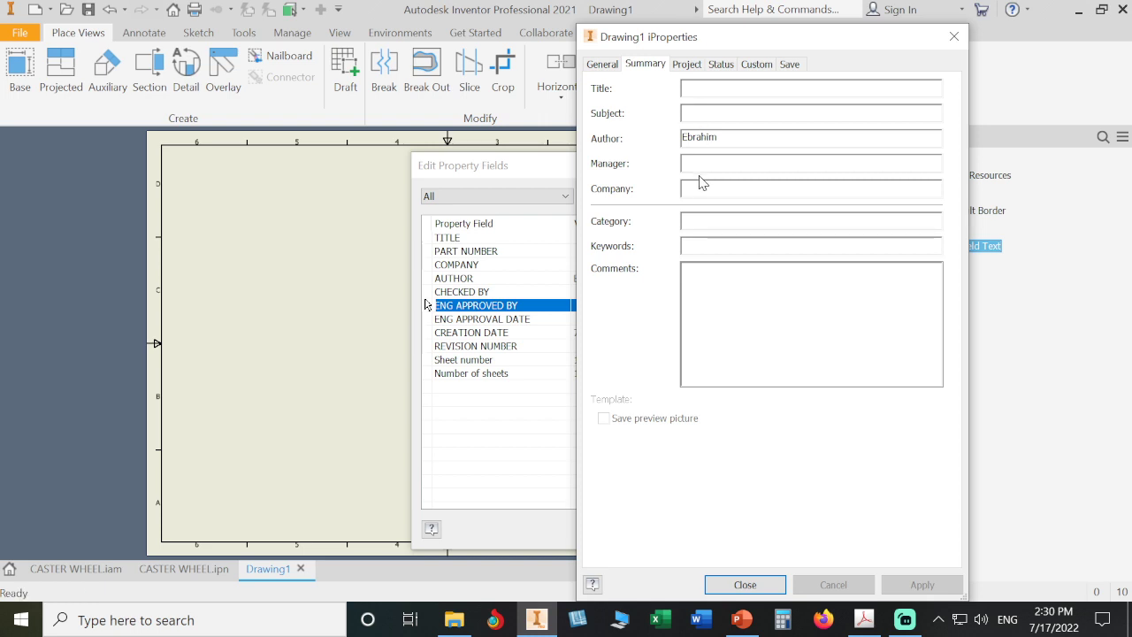
left_click(687, 65)
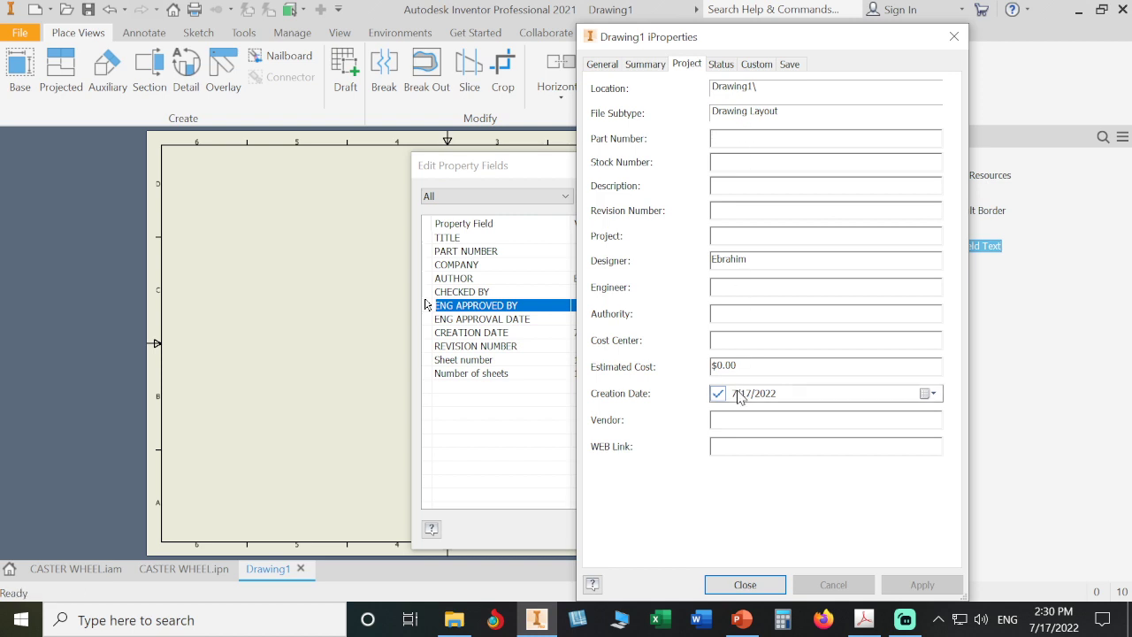
left_click(730, 67)
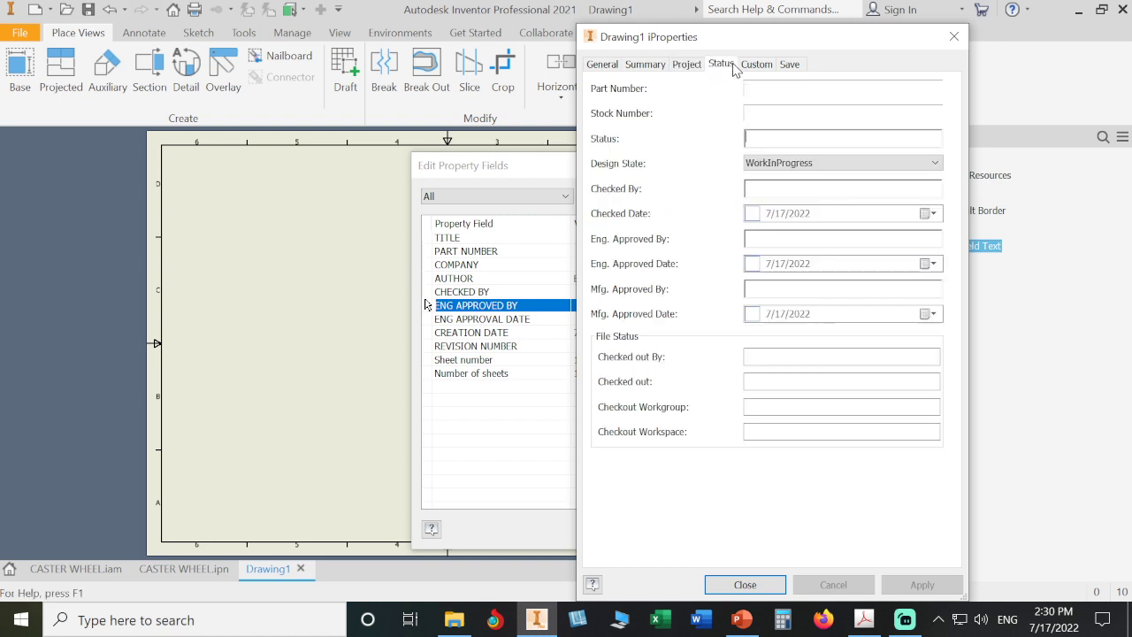
left_click(755, 66)
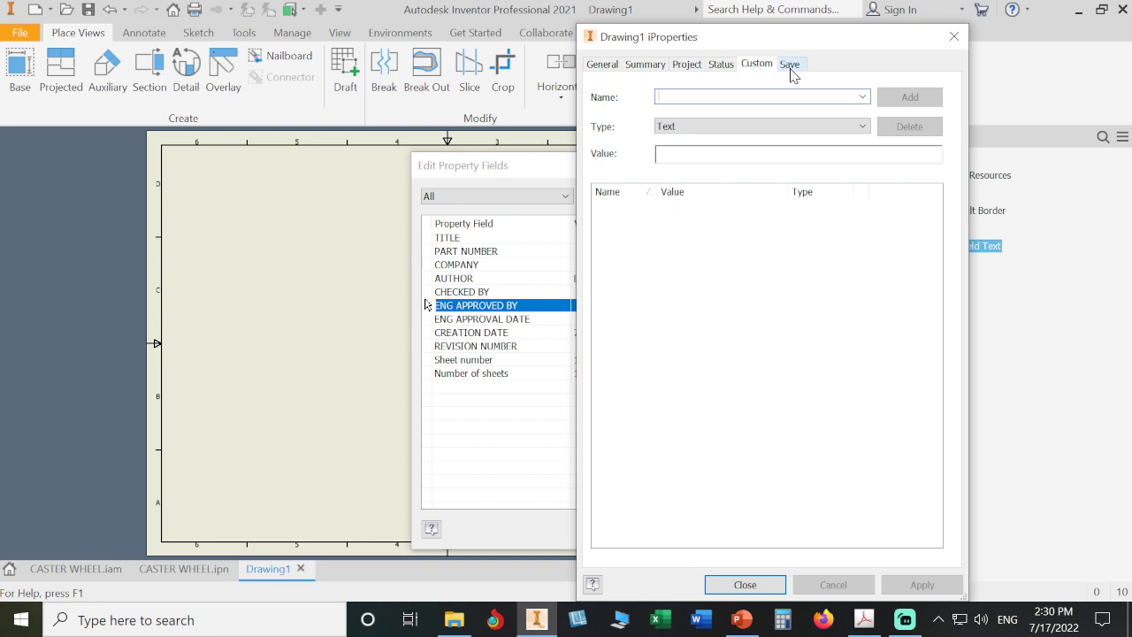
left_click(789, 65)
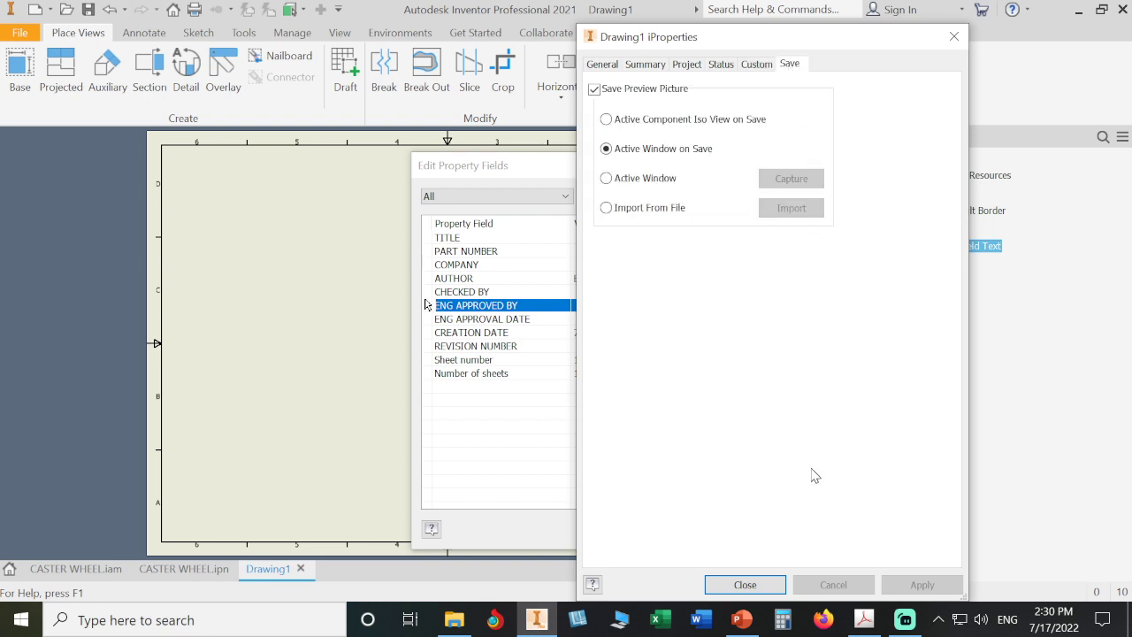
left_click(744, 587)
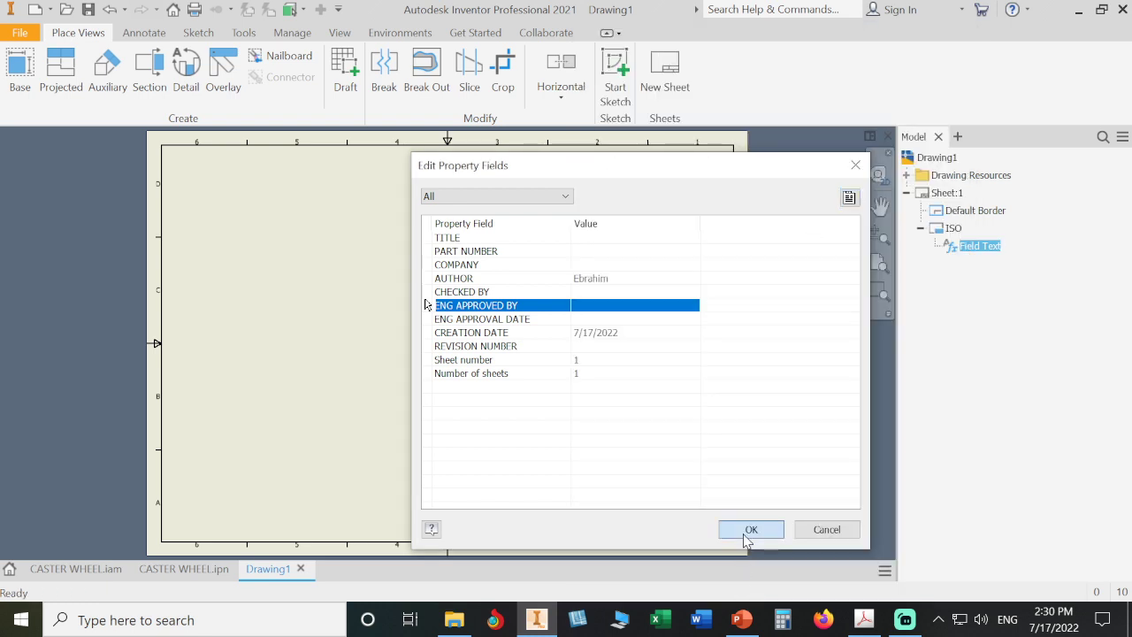
left_click(750, 533)
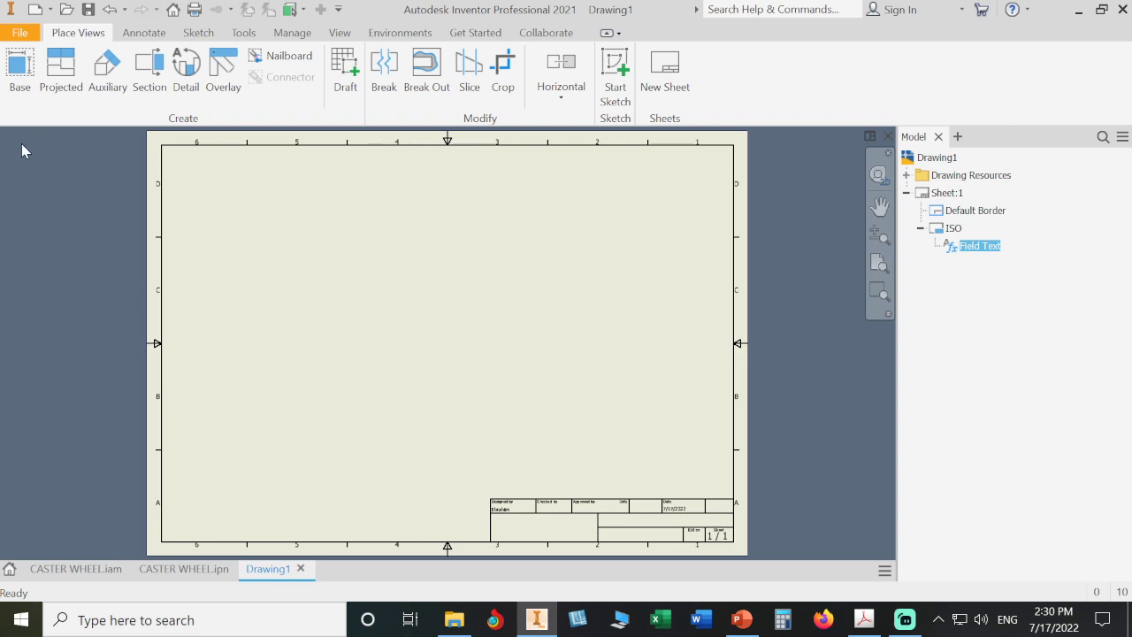
- Start a base view using the BRACKET part file from the CASTER WHEEL folder
left_click(13, 74)
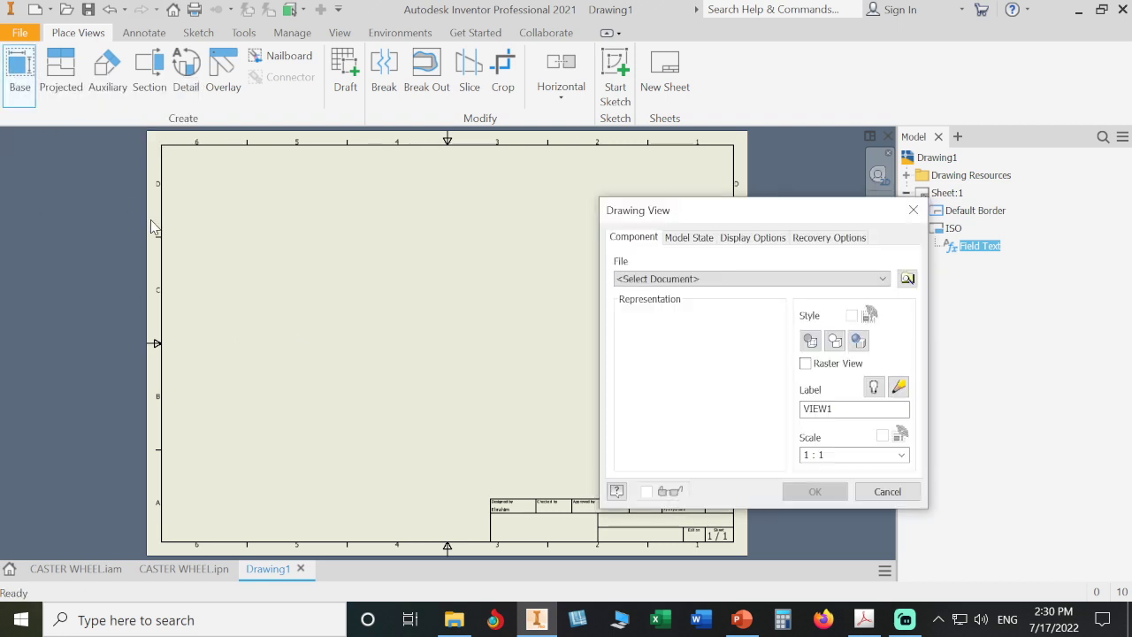
left_click(908, 279)
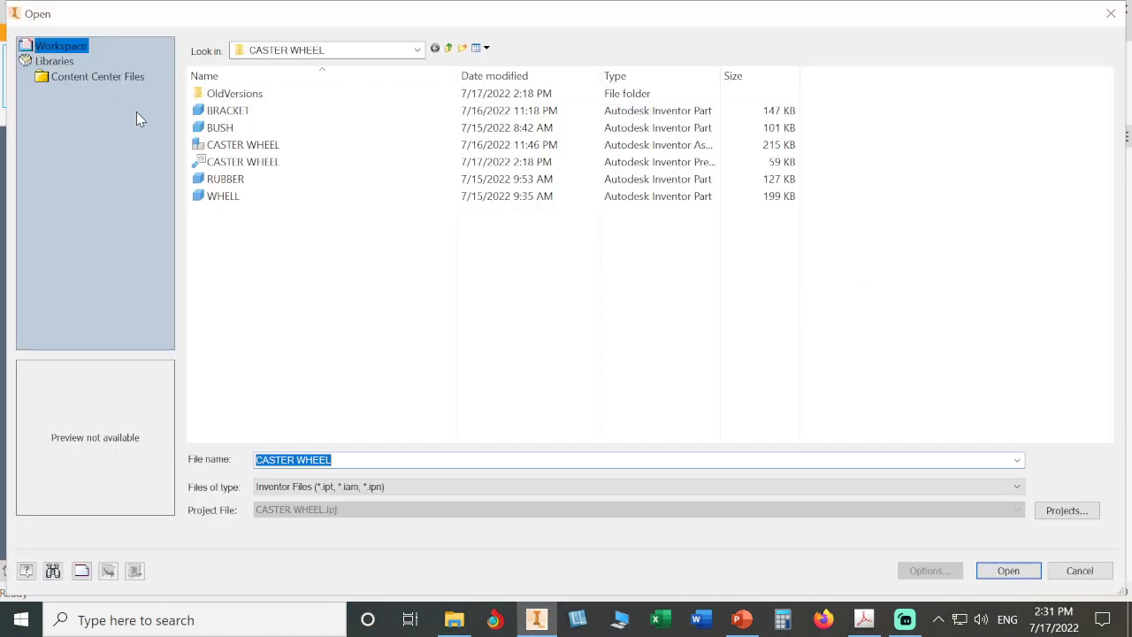
left_click(227, 114)
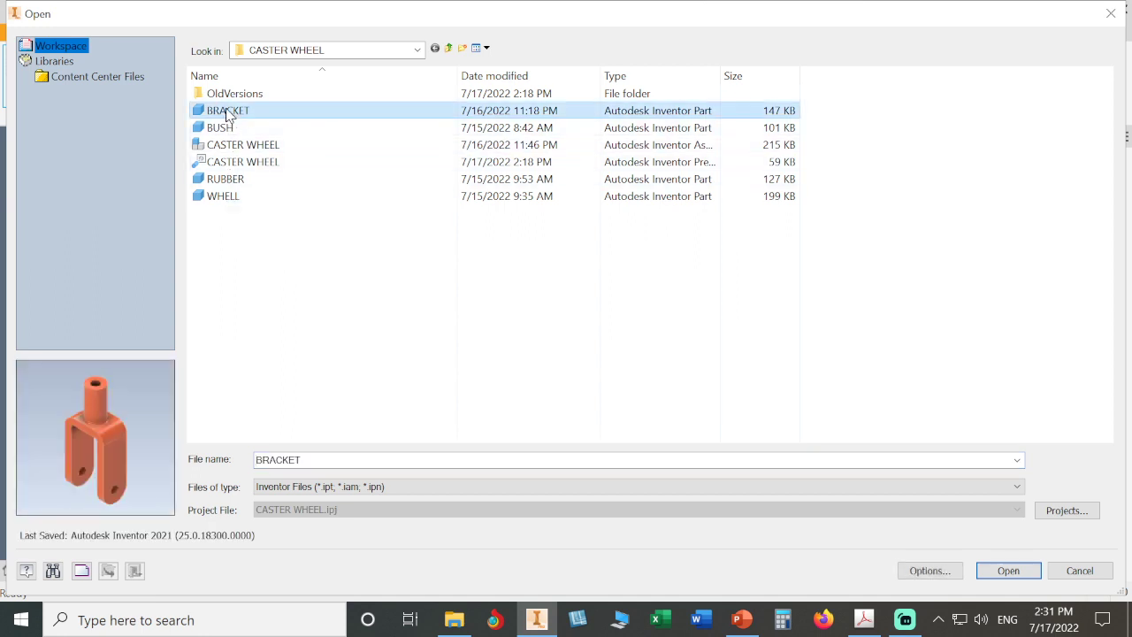
left_click(1004, 572)
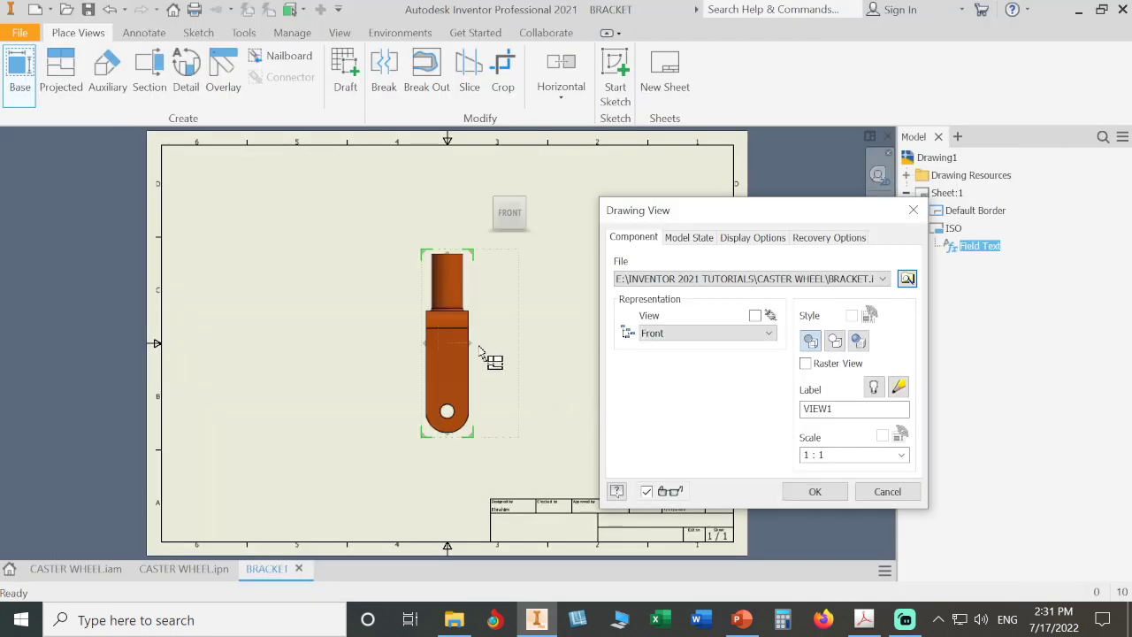
- Try the left, back, right and top orientations for the bracket's base view
mouse_move(498, 234)
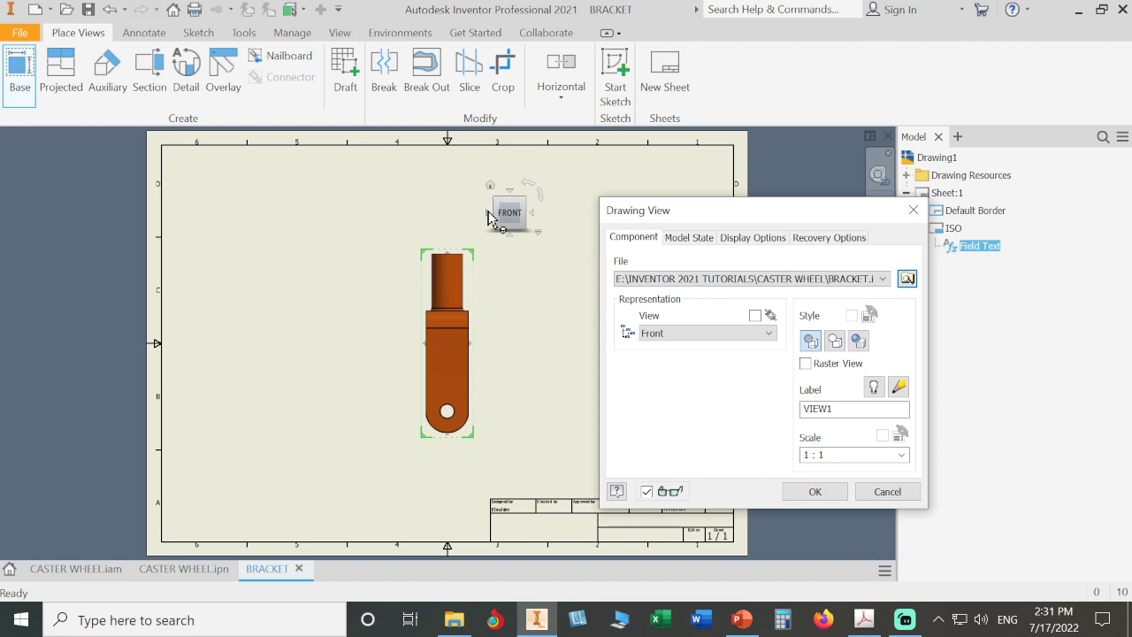
left_click(486, 213)
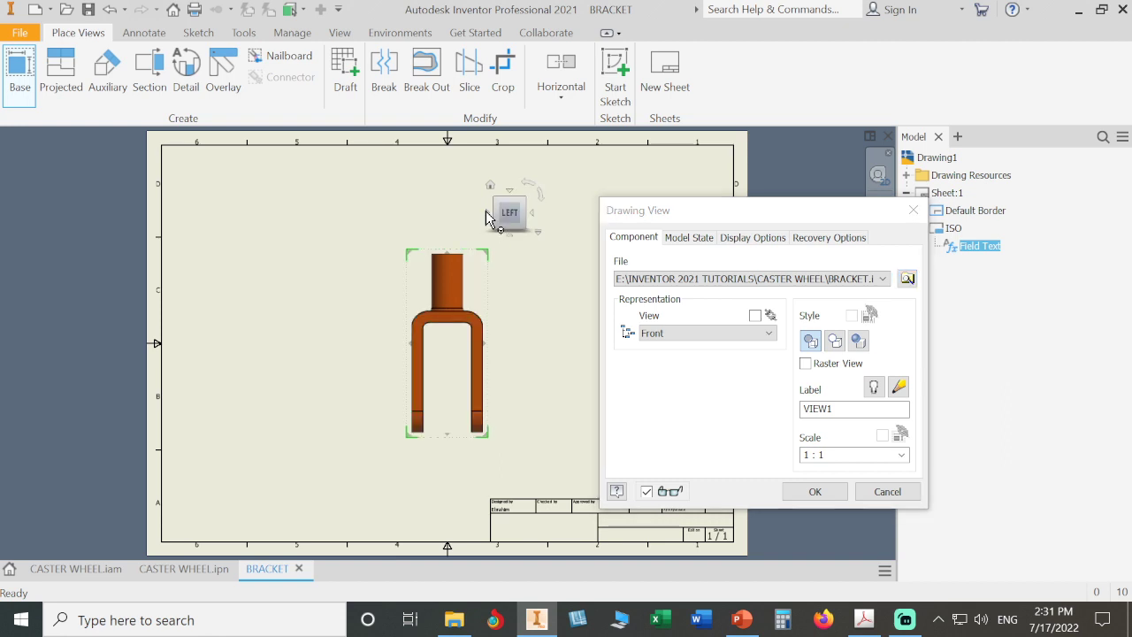
left_click(532, 213)
left_click(532, 214)
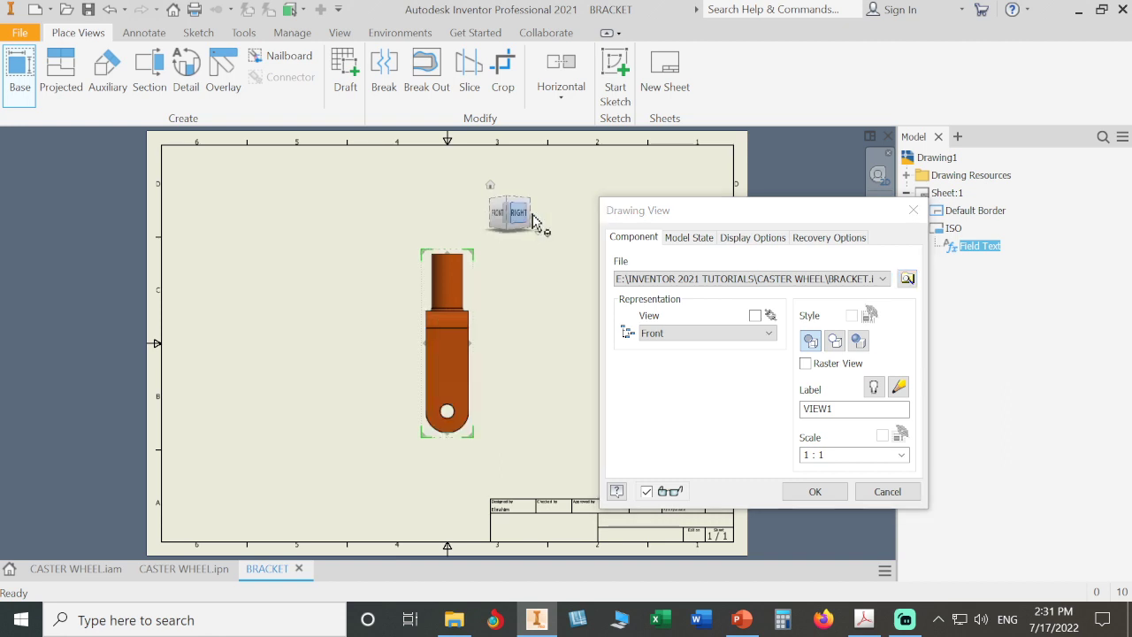
left_click(533, 214)
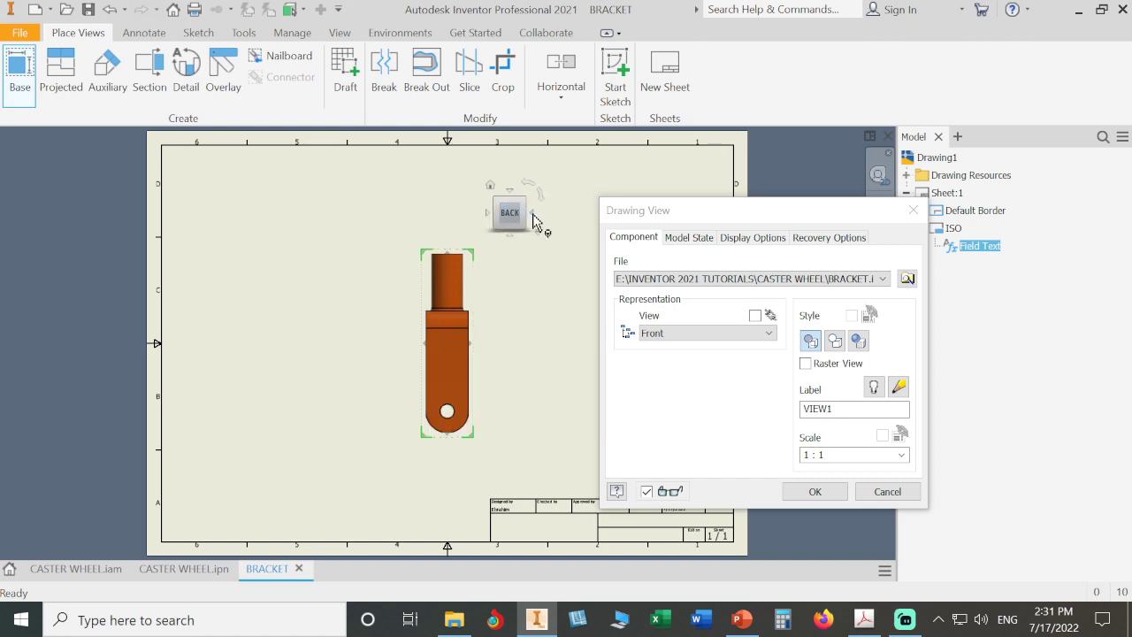
left_click(488, 215)
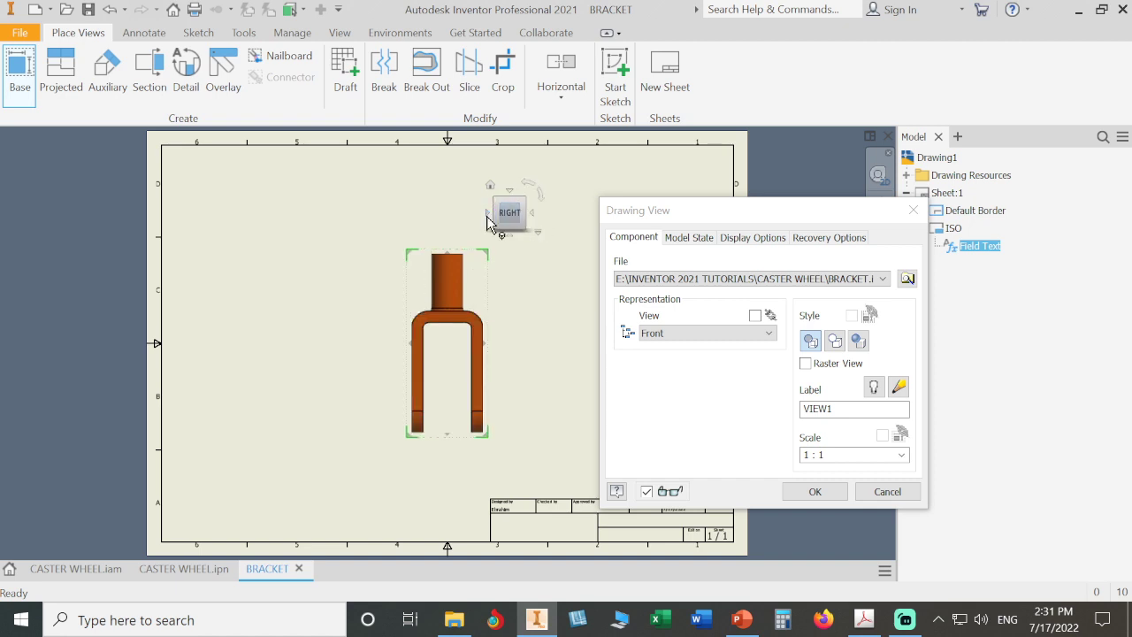
left_click(487, 216)
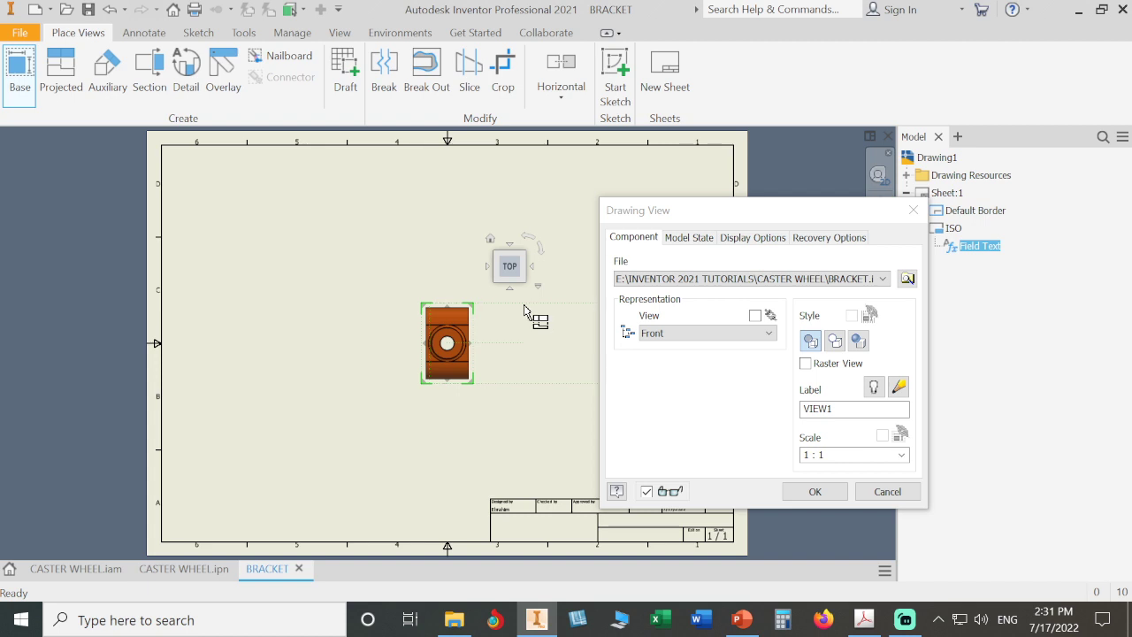
- Check the bracket drawing in Adobe Acrobat, and place the base view with Front orientation at 1:1 in the sheet's left part
left_click(863, 619)
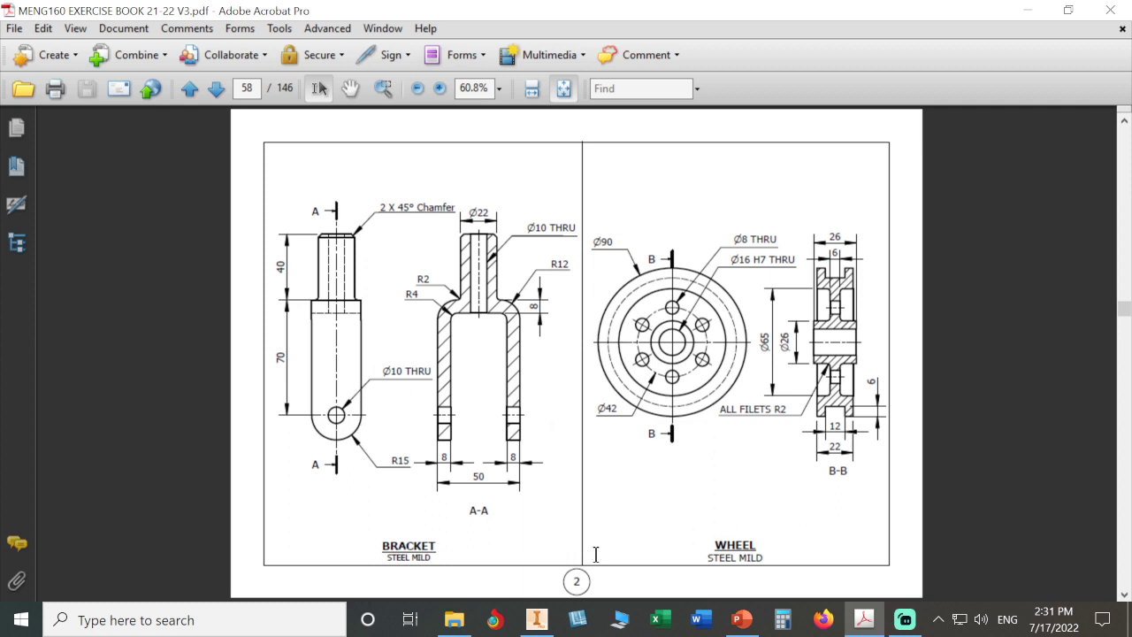
left_click(535, 619)
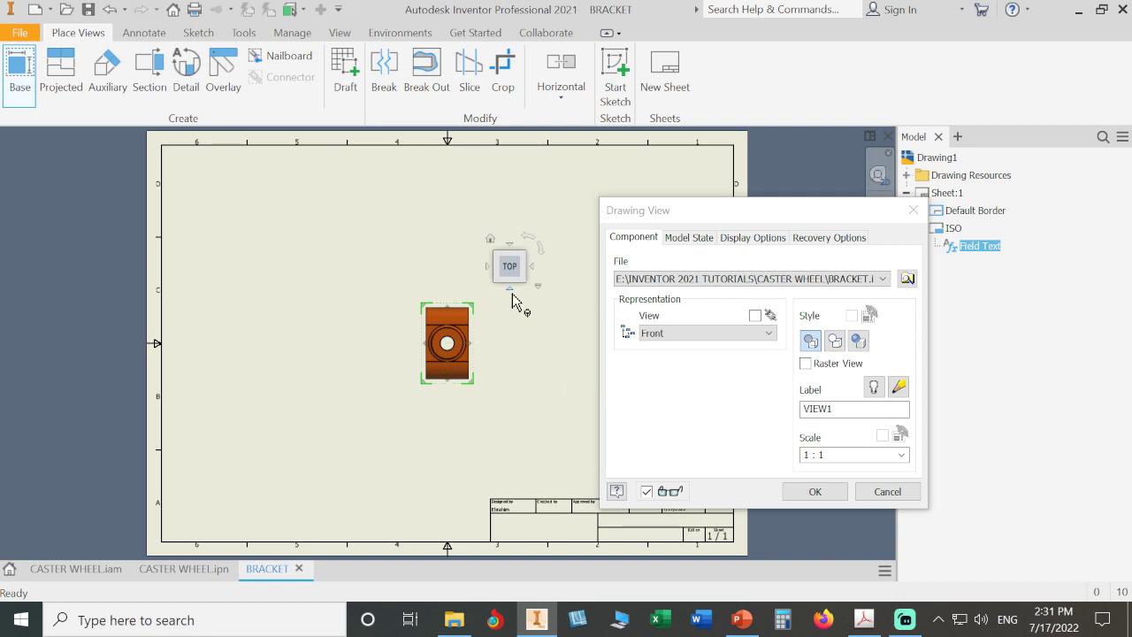
left_click(510, 290)
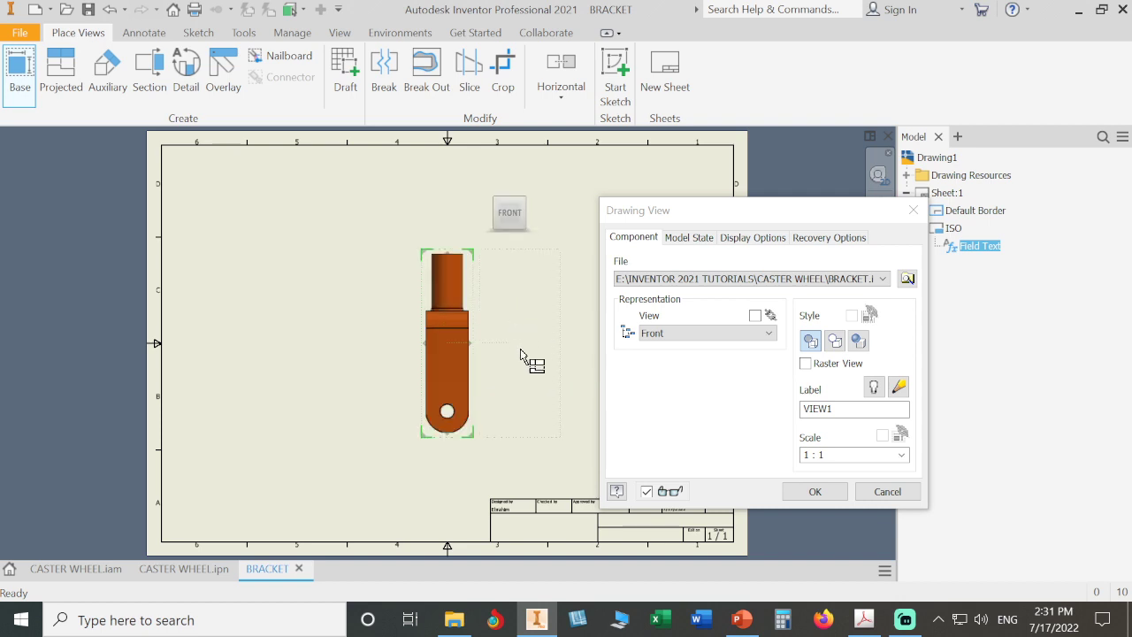
left_click_drag(456, 353, 282, 321)
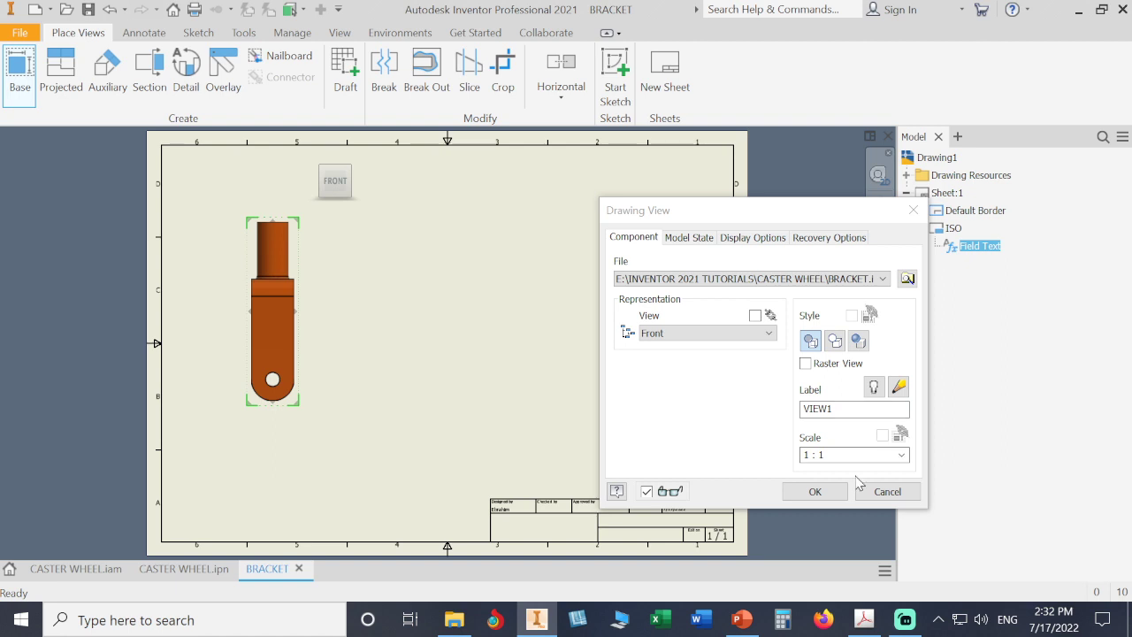
left_click(814, 492)
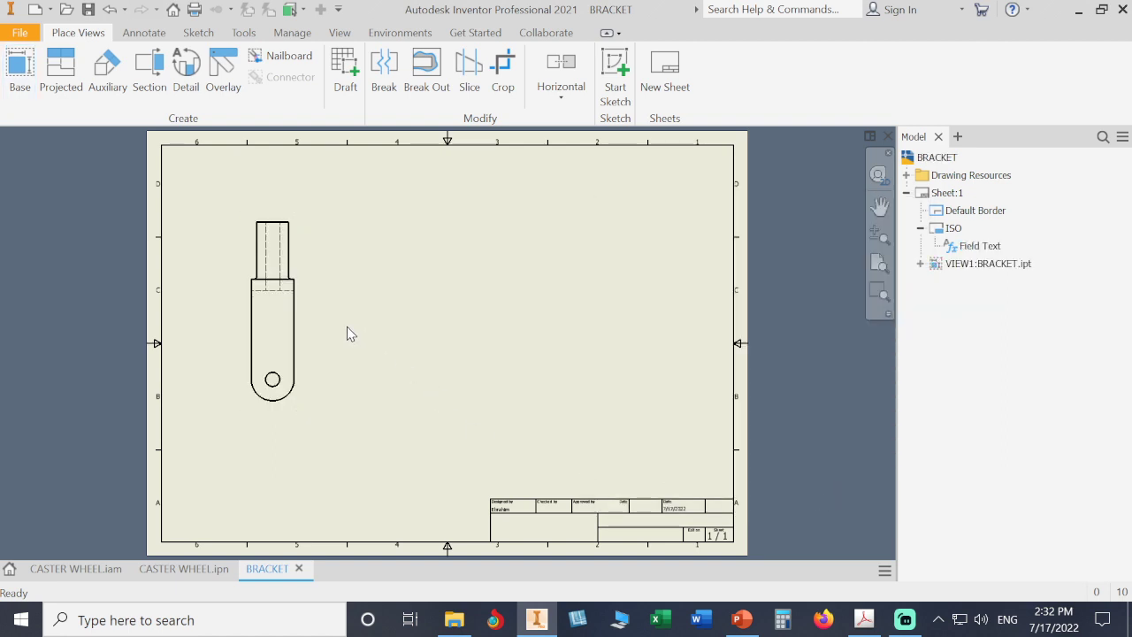
- Change the bracket front view's style to Hidden Line Removed
scroll(348, 331, "up", 2)
middle_click_drag(349, 331, 523, 389)
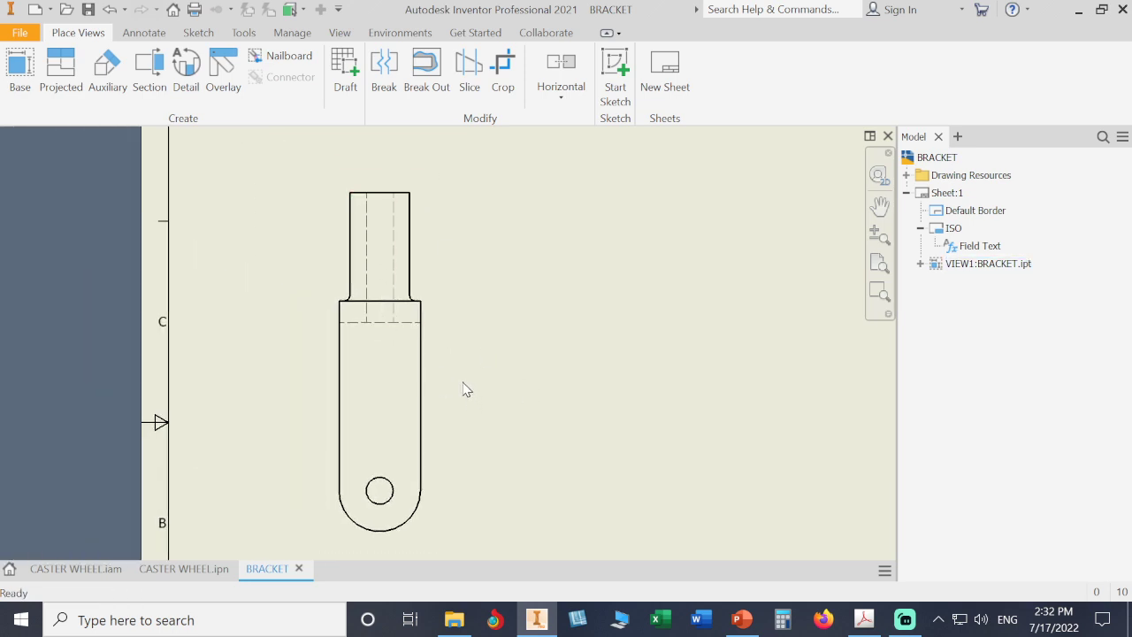
scroll(461, 386, "down", 1)
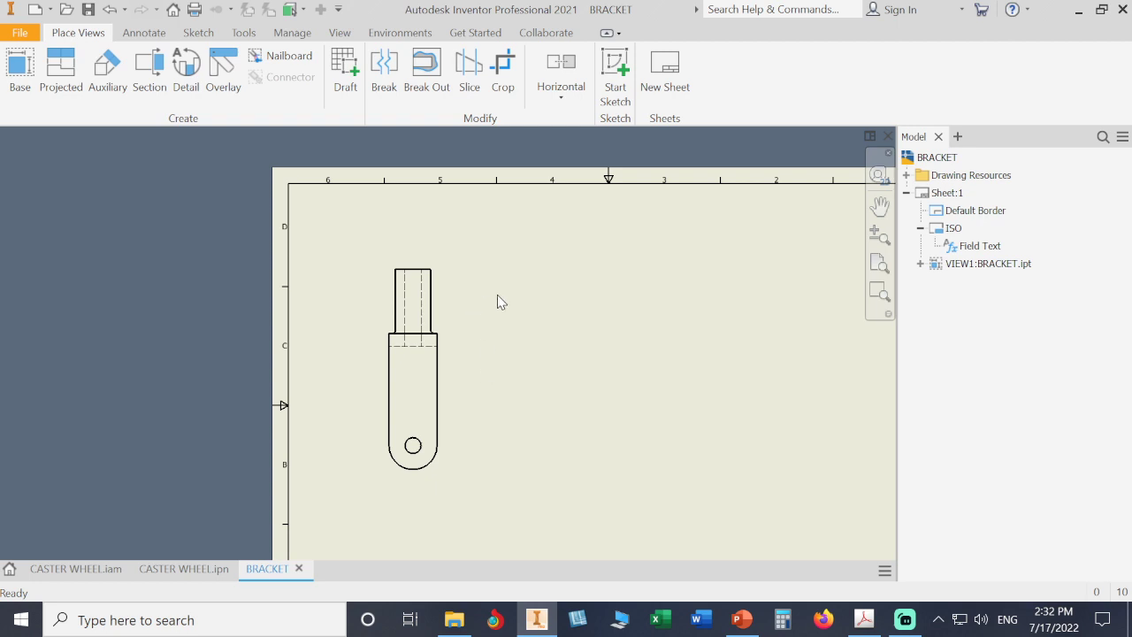
double_click(446, 298)
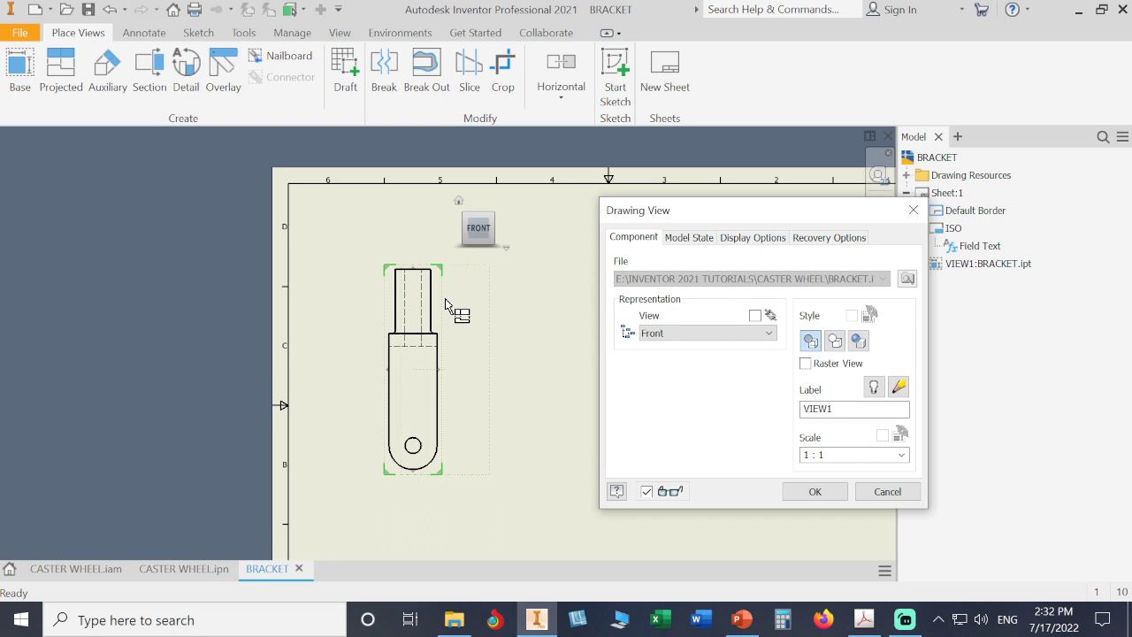
left_click(832, 344)
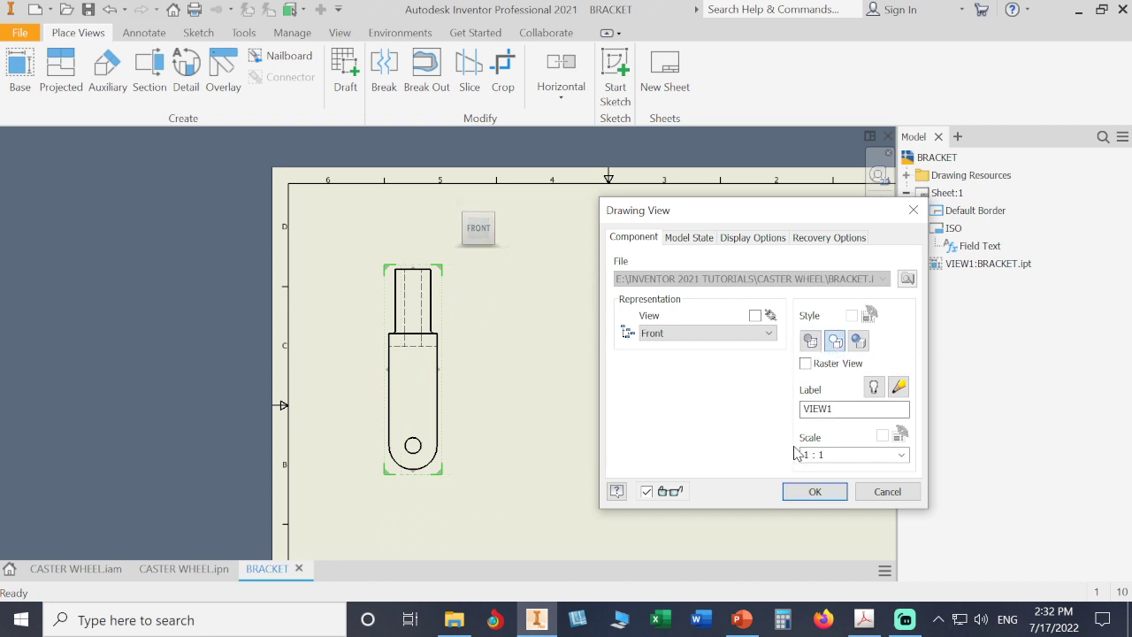
left_click(809, 491)
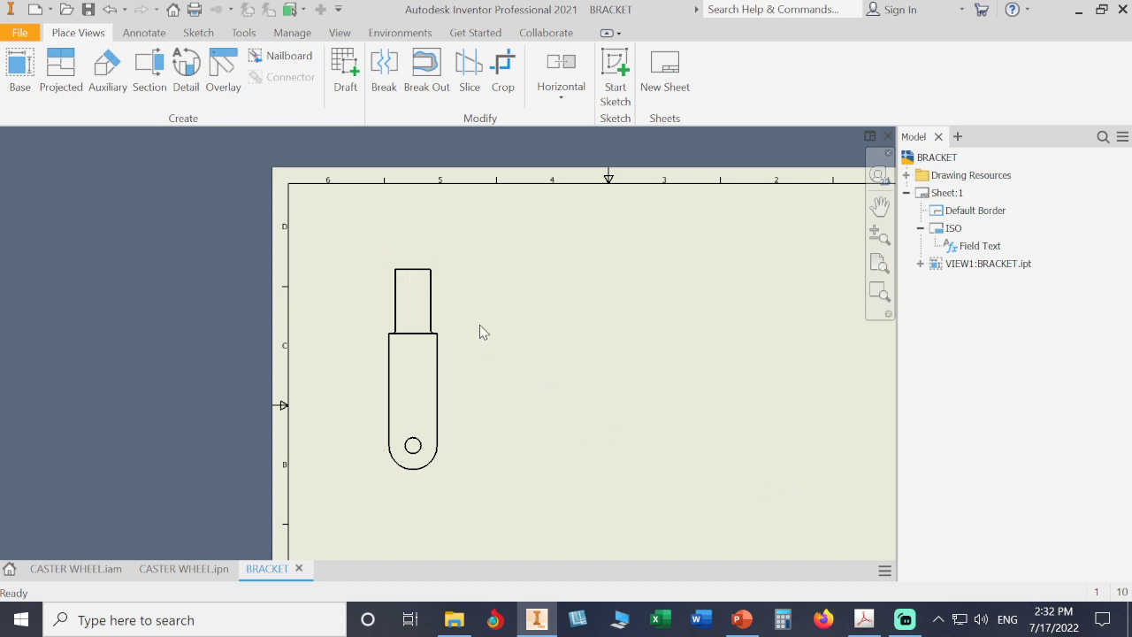
- Try the Shaded style without hidden lines on the bracket's front view
double_click(443, 306)
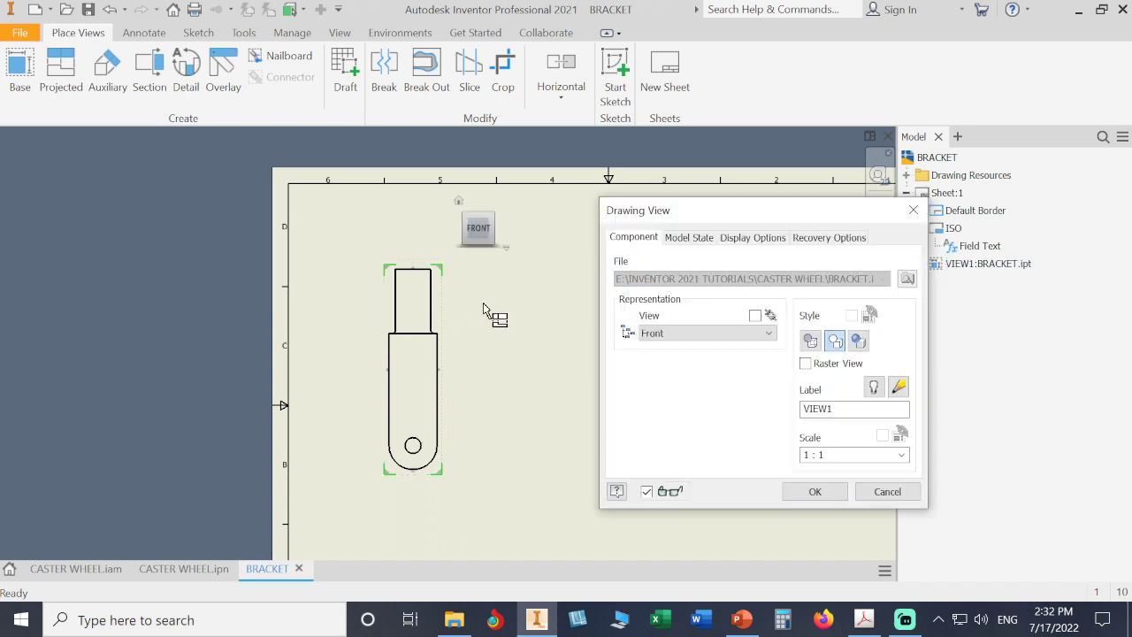
left_click(811, 341)
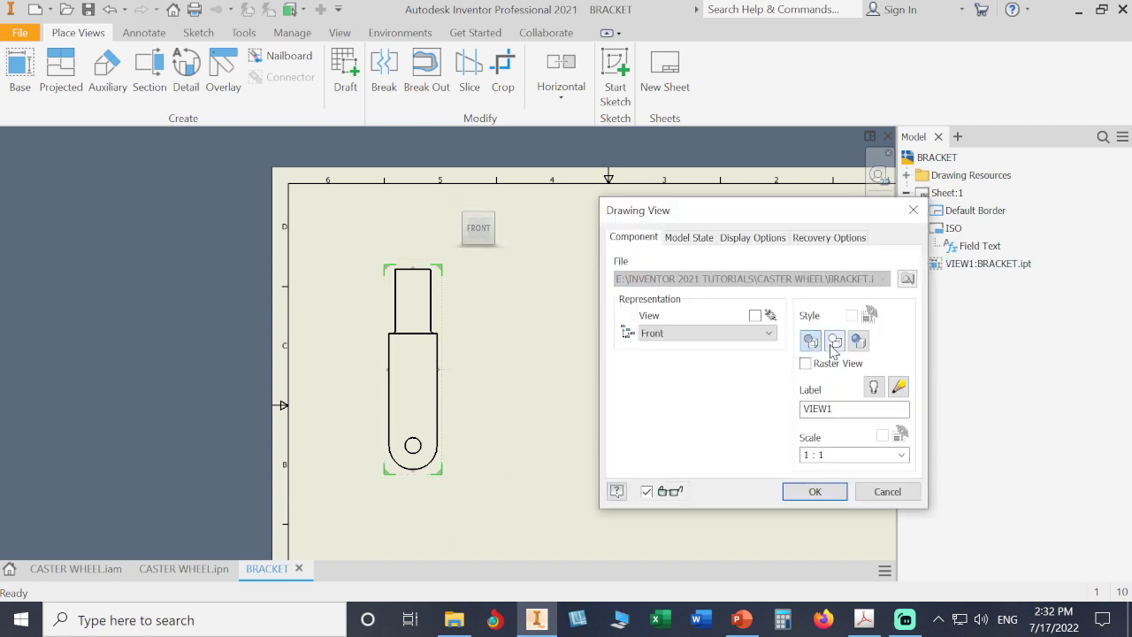
left_click(834, 345)
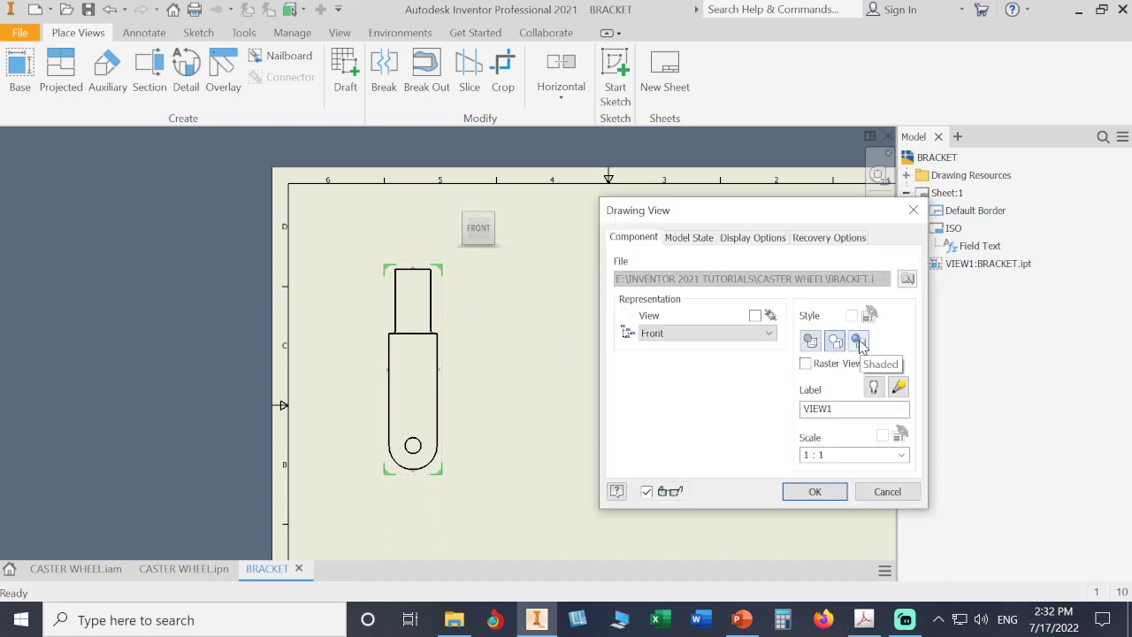
left_click(860, 343)
left_click(815, 491)
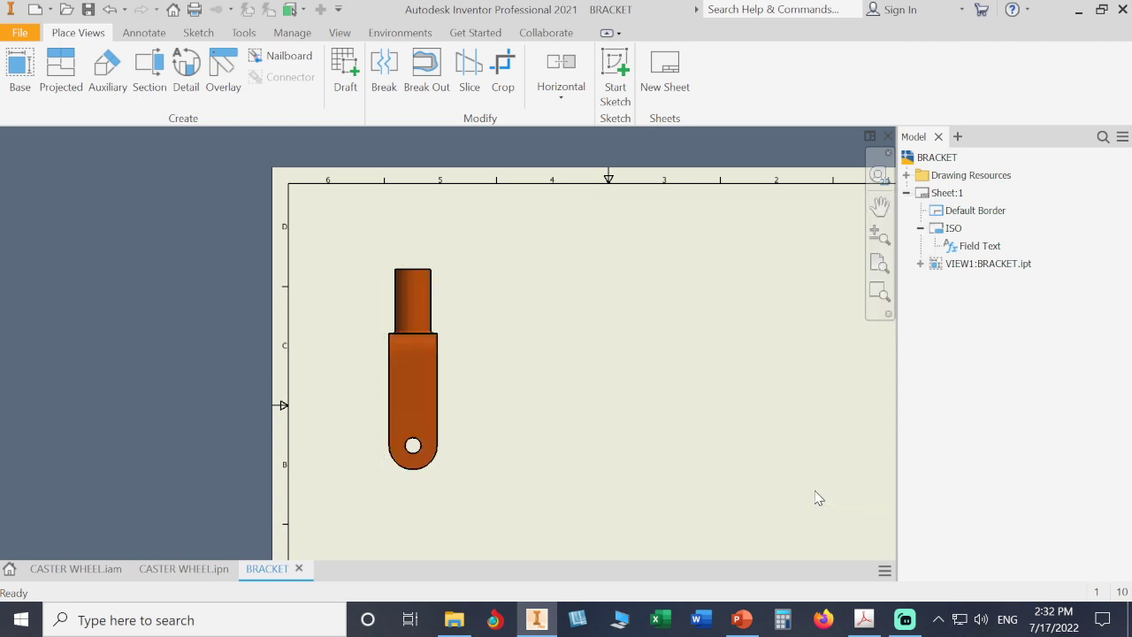
- Try combining the Hidden Line and Shaded styles on the bracket's front view
double_click(448, 314)
left_click(810, 341)
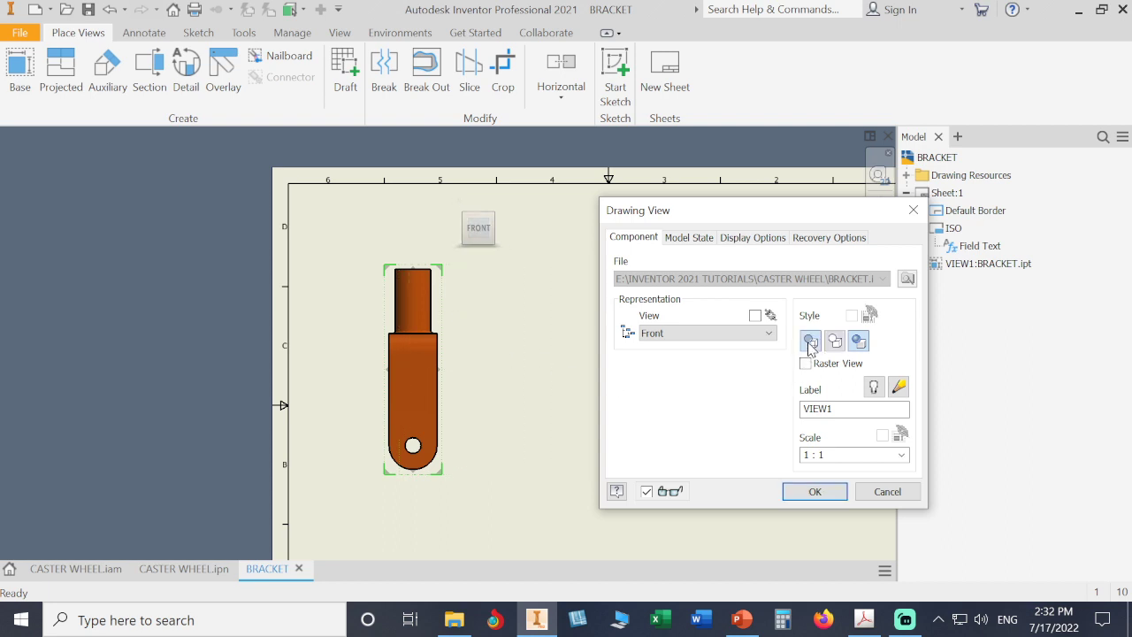
left_click(814, 493)
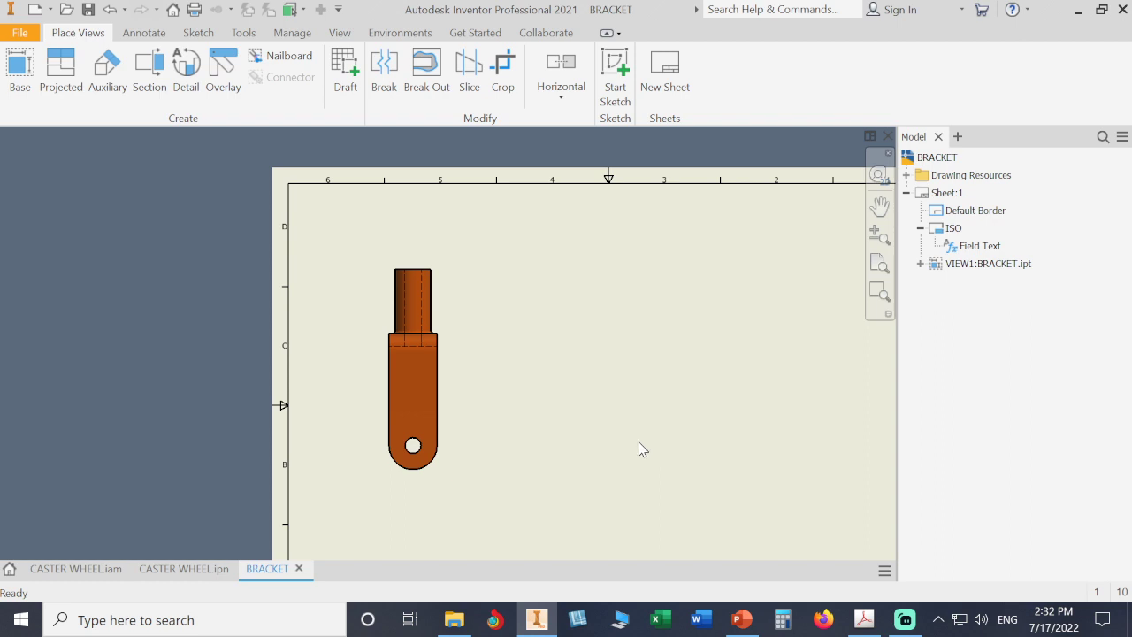
double_click(449, 314)
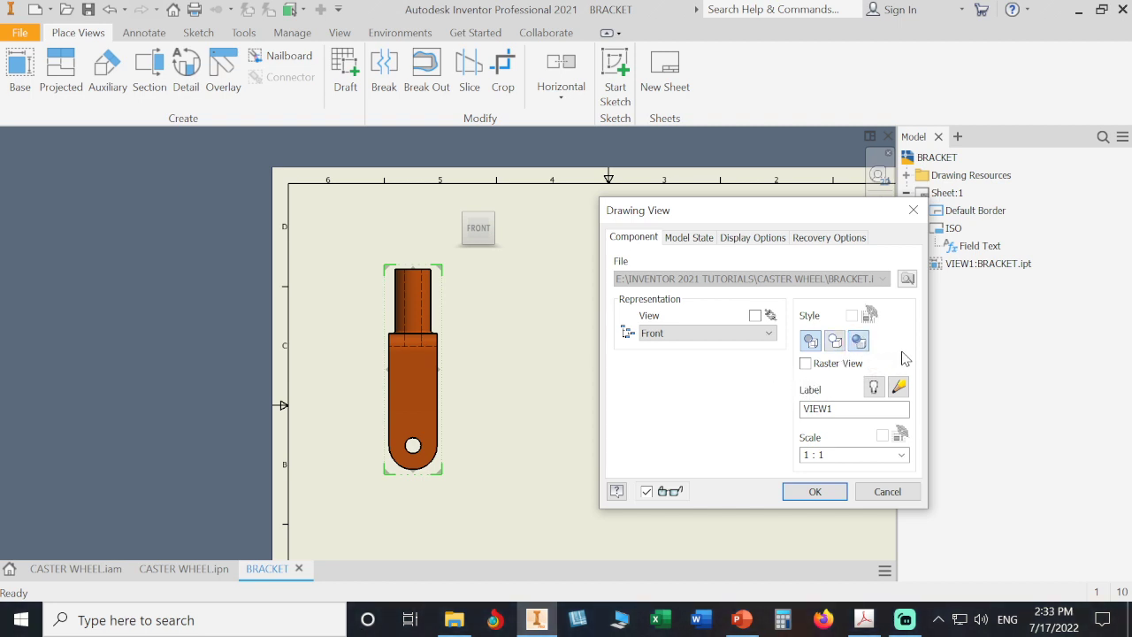
left_click(818, 490)
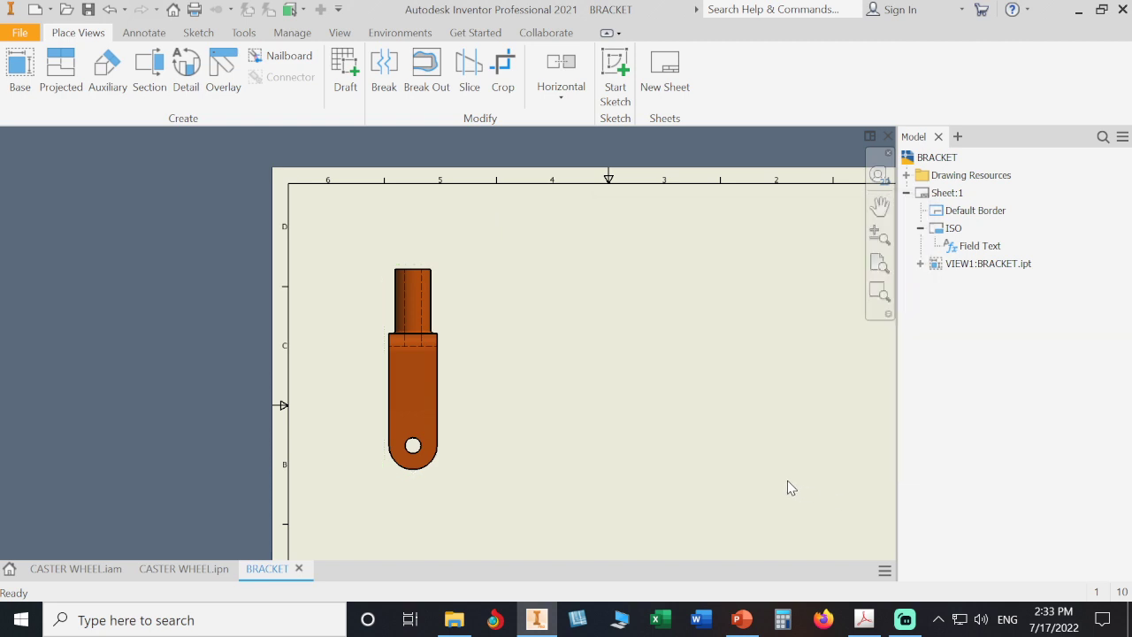
- Turn off shading on the bracket's front view while displaying its hidden lines
double_click(449, 324)
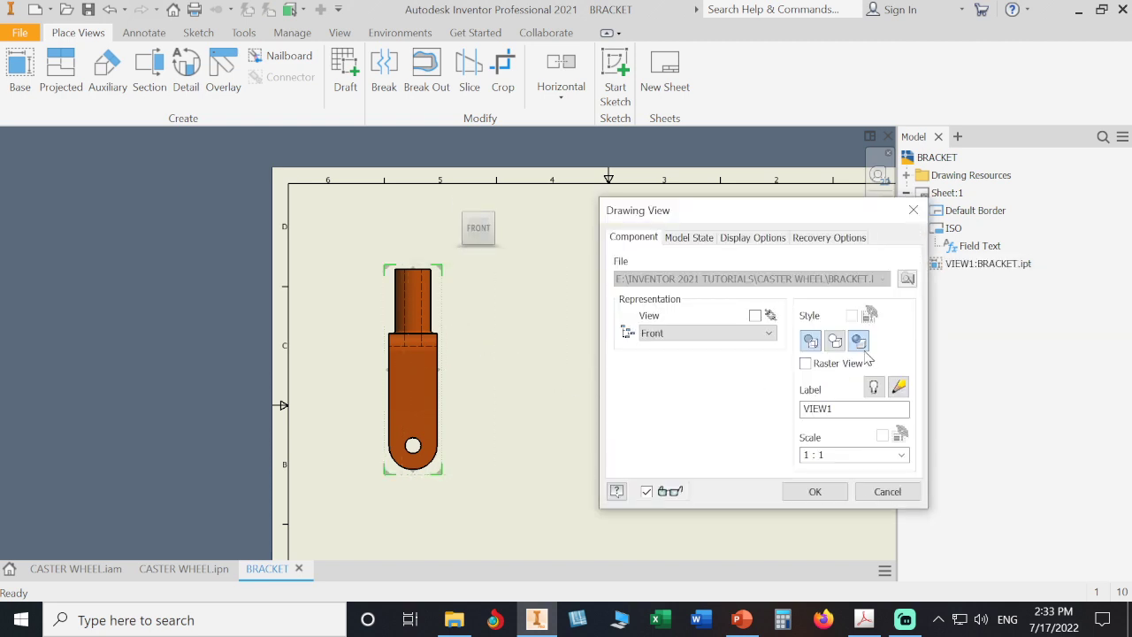
left_click(836, 342)
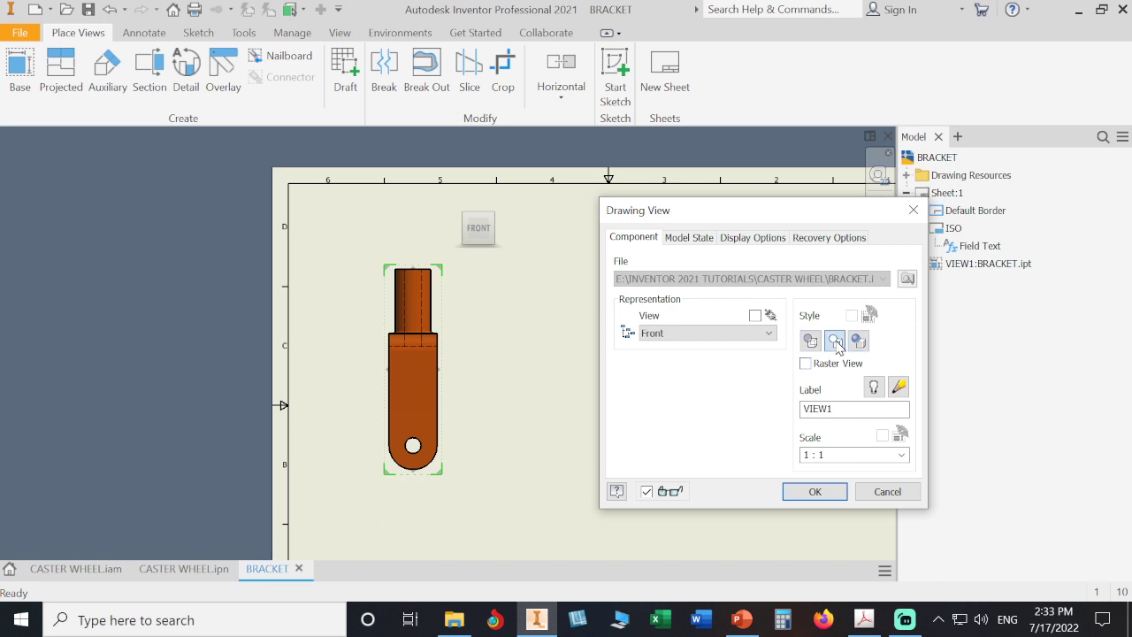
left_click(814, 491)
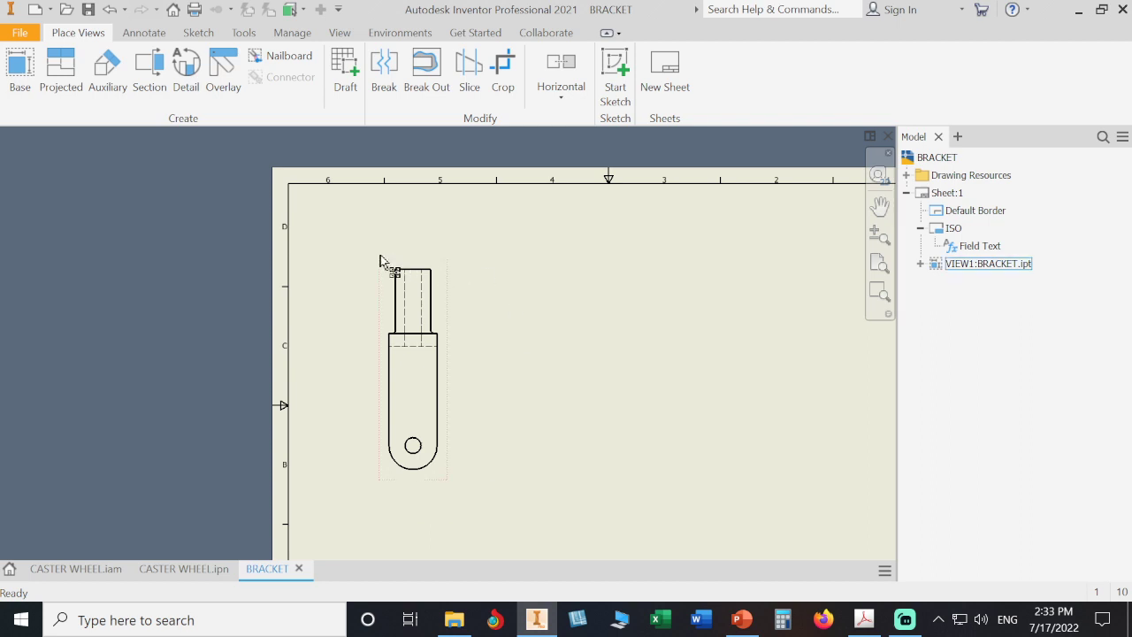
- Project the forked side view and the plan view from the bracket's front view, placing them beside and below it
left_click(73, 82)
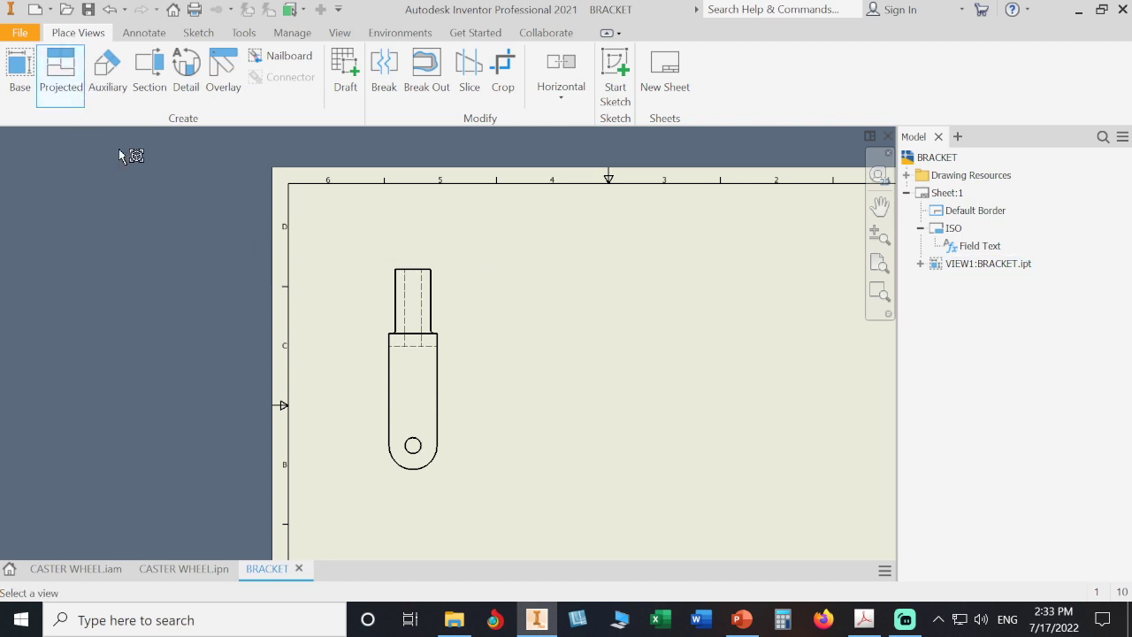
left_click(395, 305)
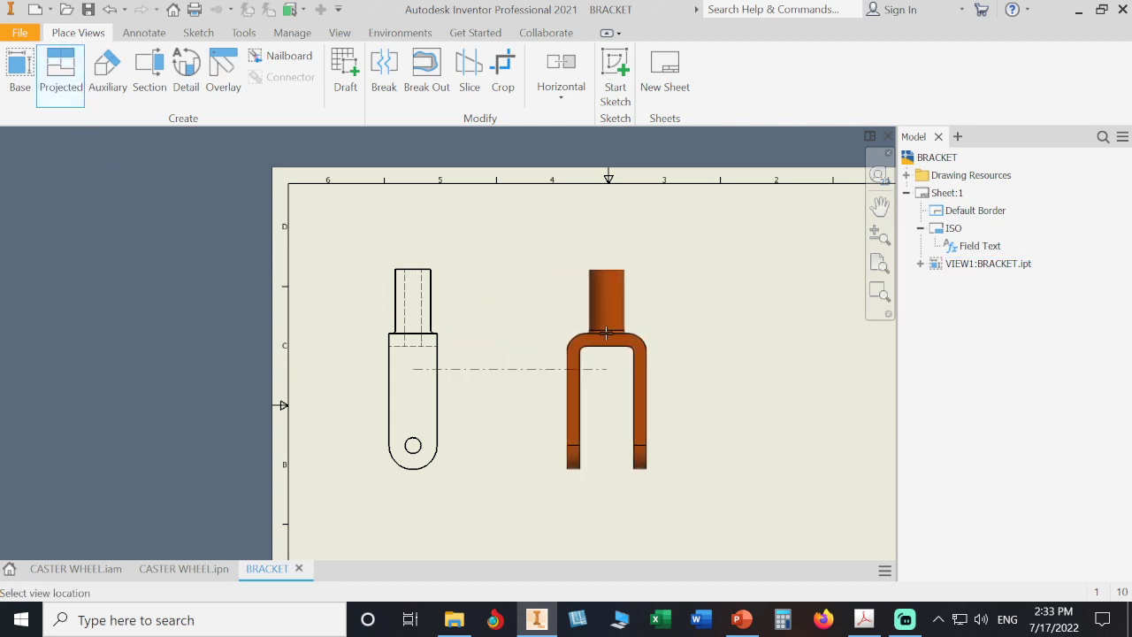
left_click(605, 333)
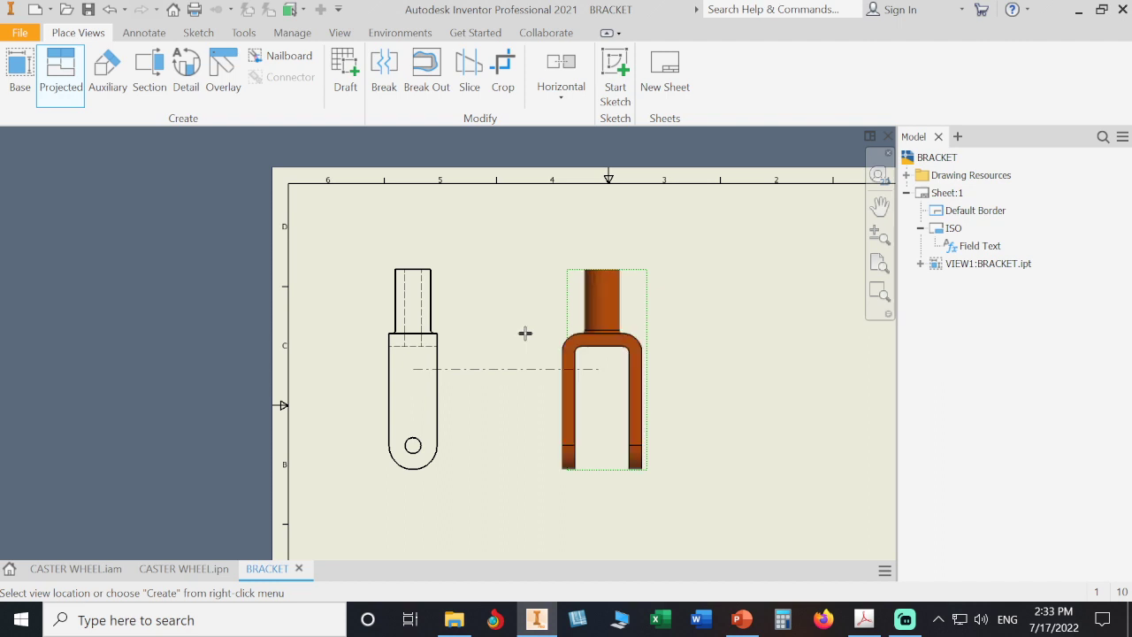
middle_click_drag(426, 483, 435, 320)
right_click(436, 406)
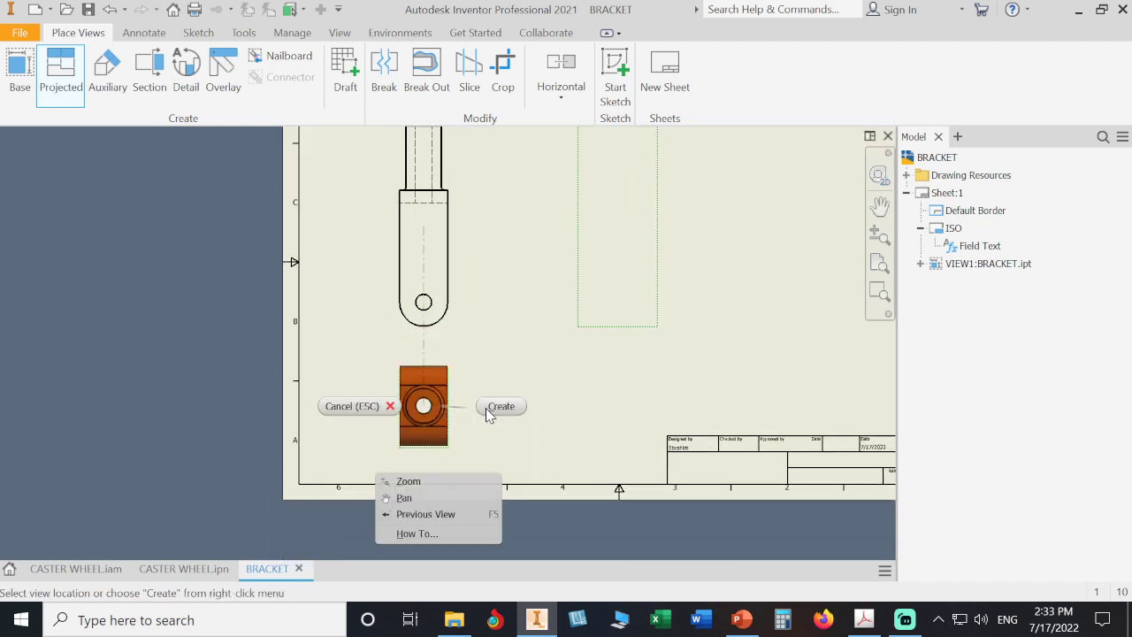
left_click(497, 405)
key("Home")
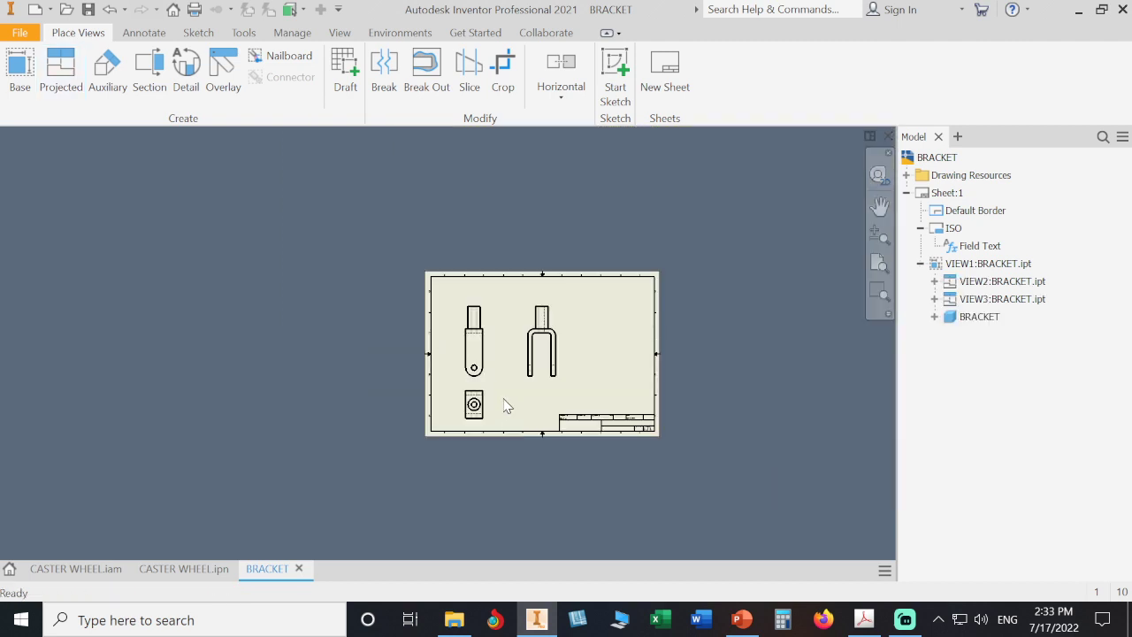
- Move the front view with its aligned side view up towards the sheet's upper border, widening the gap above the plan view
scroll(506, 405, "up", 3)
scroll(506, 399, "up", 3)
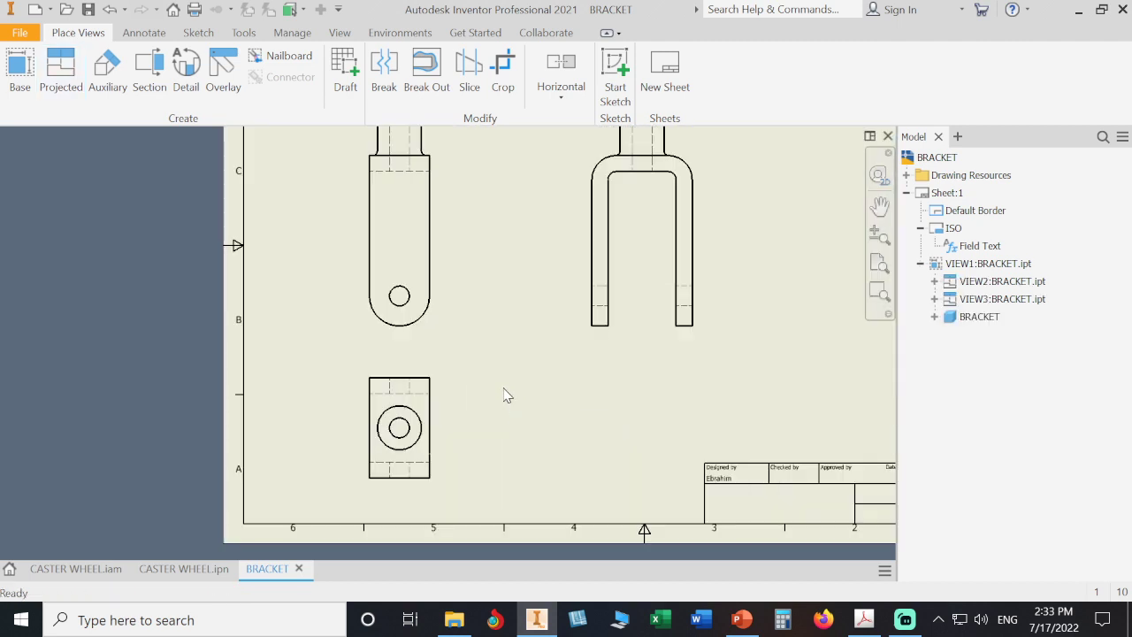
scroll(505, 395, "down", 3)
middle_click_drag(505, 391, 506, 415)
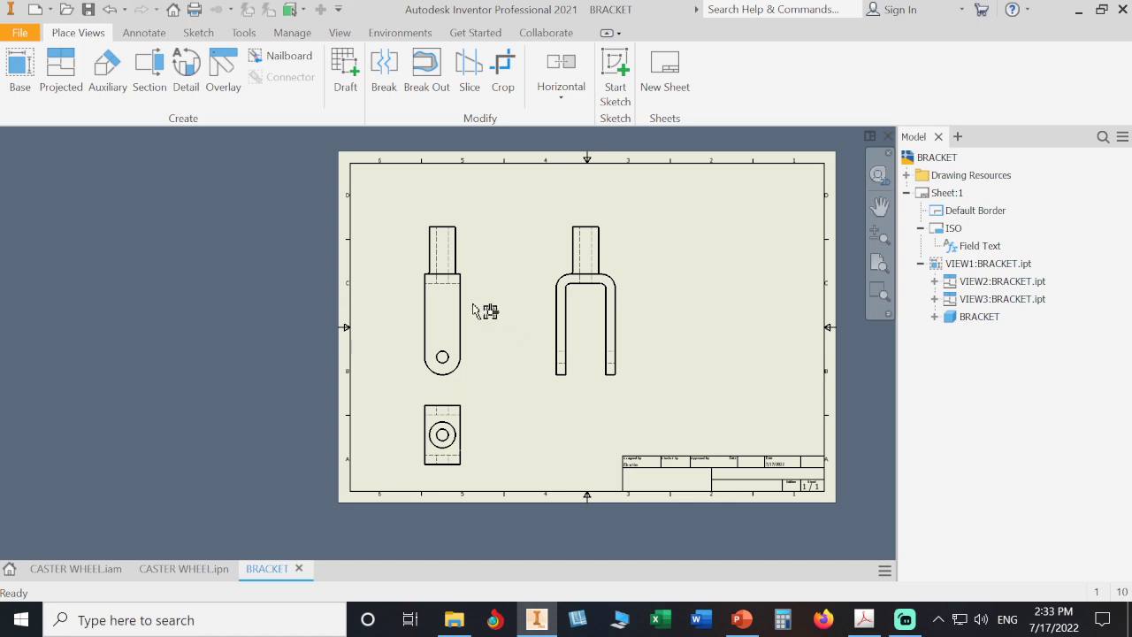
left_click_drag(473, 307, 472, 271)
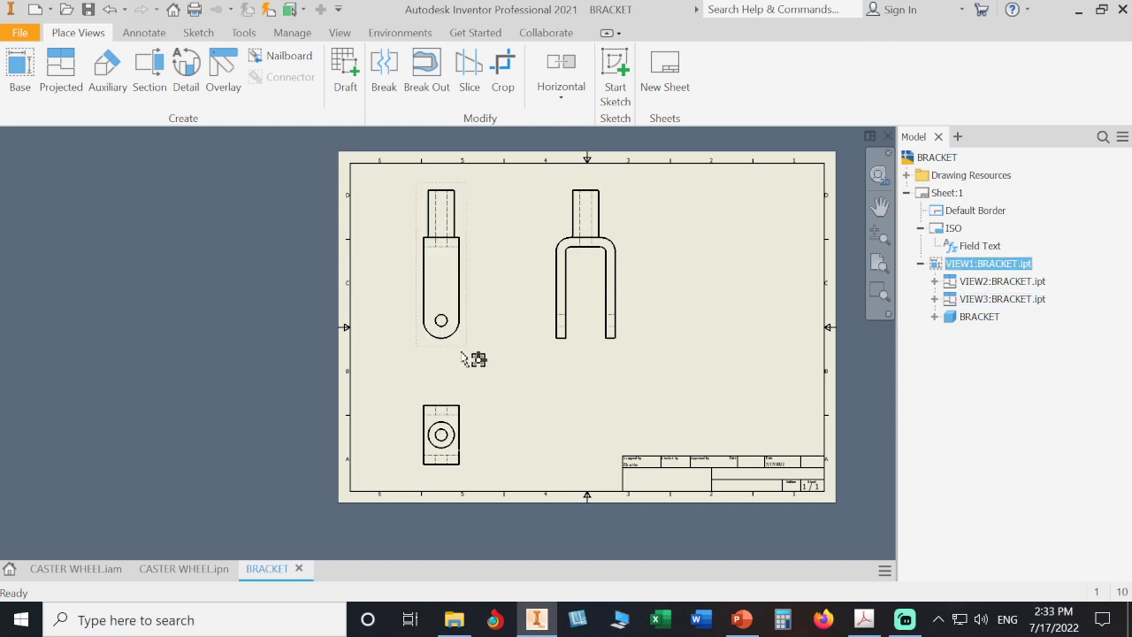
mouse_move(465, 347)
left_mouse_down()
mouse_move(504, 350)
mouse_move(423, 341)
mouse_move(477, 341)
mouse_move(434, 338)
mouse_move(476, 336)
mouse_move(465, 341)
left_mouse_up()
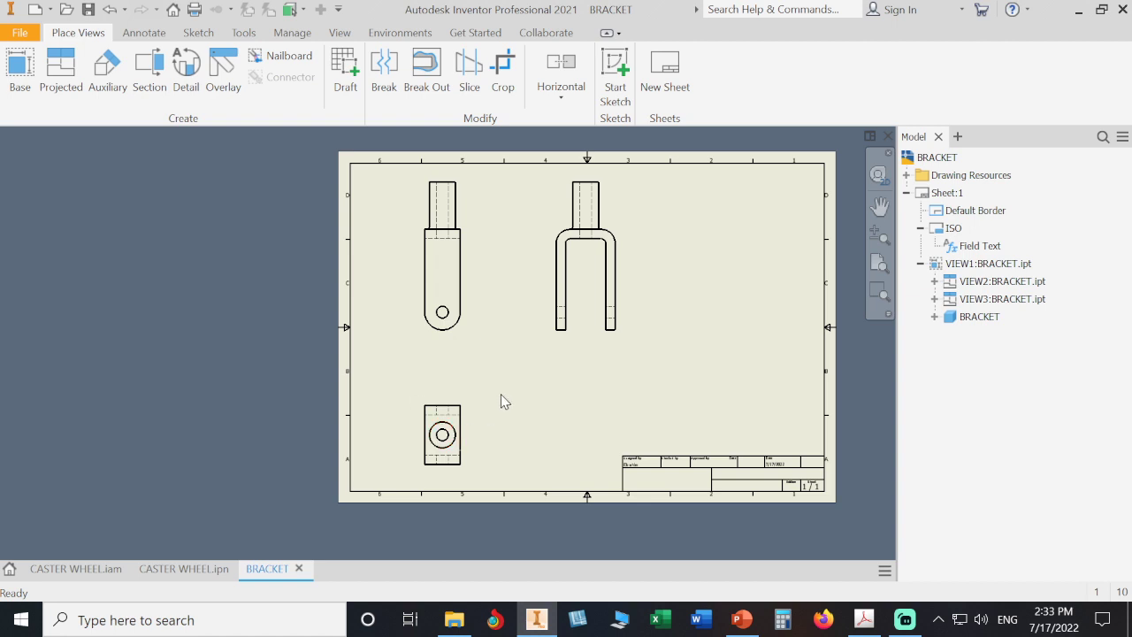
- Add a center mark to the small hole at the lower end of the bracket's front view
middle_click_drag(508, 374, 490, 409)
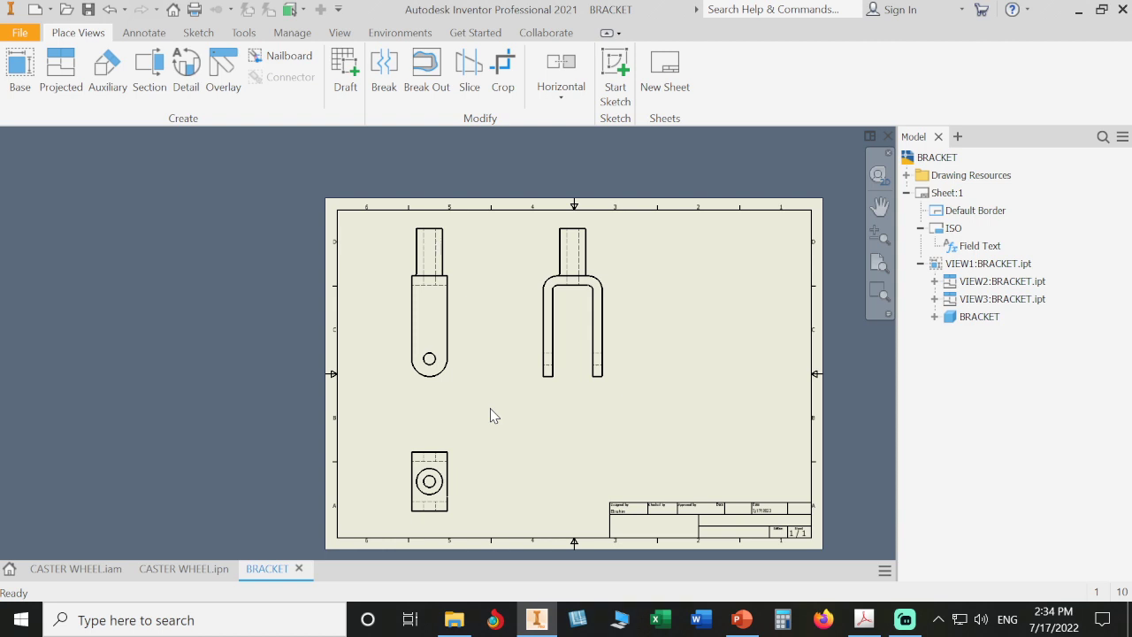
left_click(155, 35)
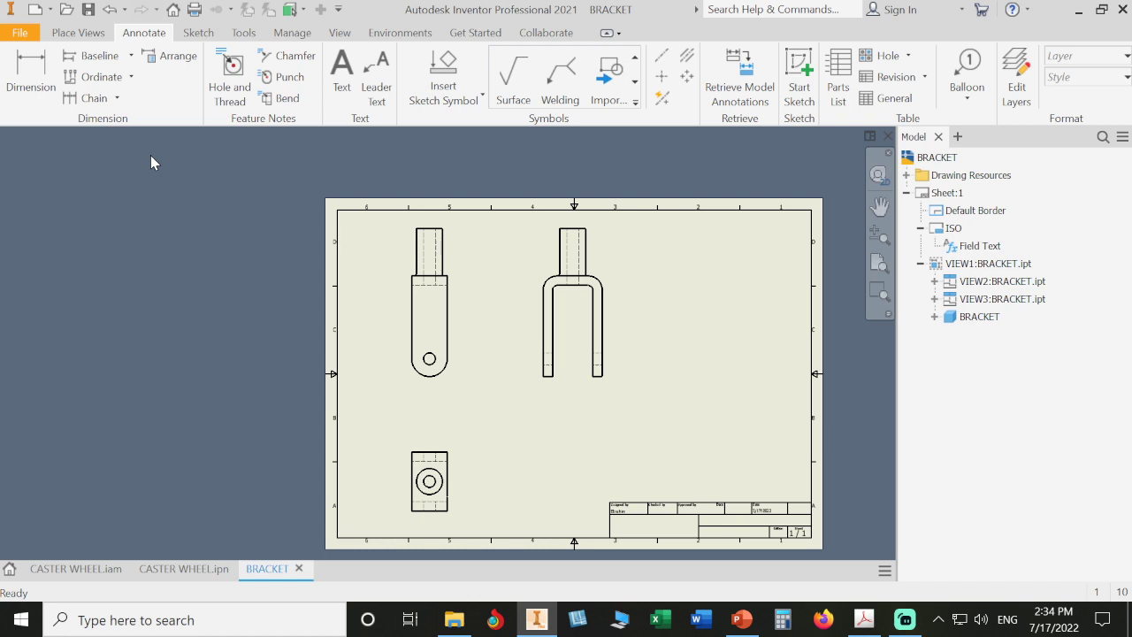
left_click(664, 76)
left_click(437, 366)
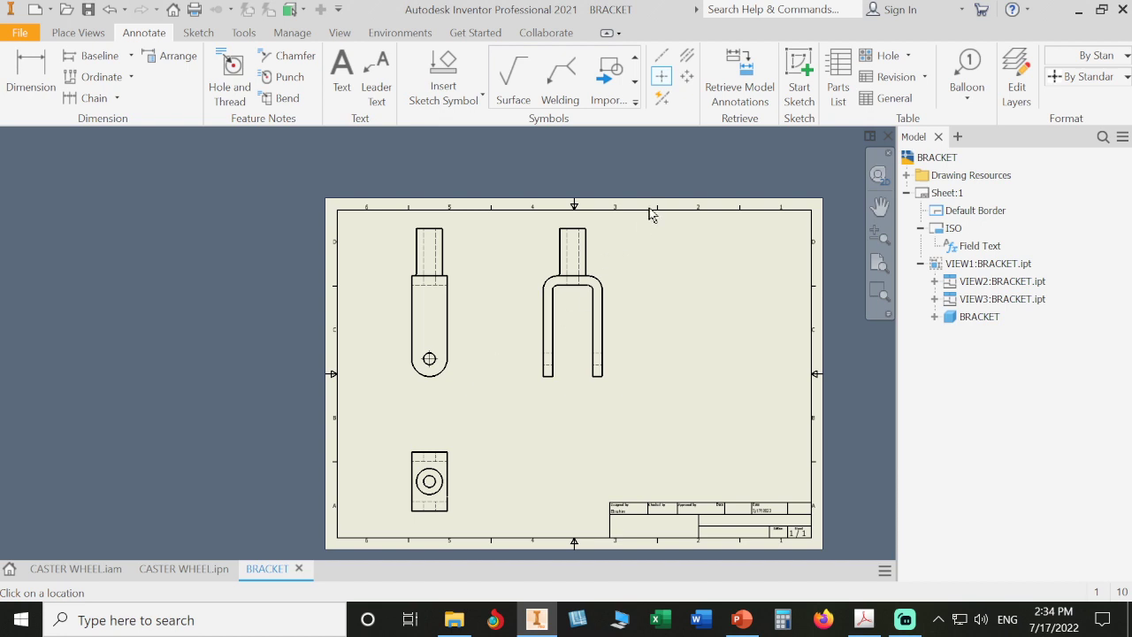
- Add a bisector centerline between the hidden bore lines of the stem in the forked side view
left_click(687, 58)
scroll(579, 262, "up", 5)
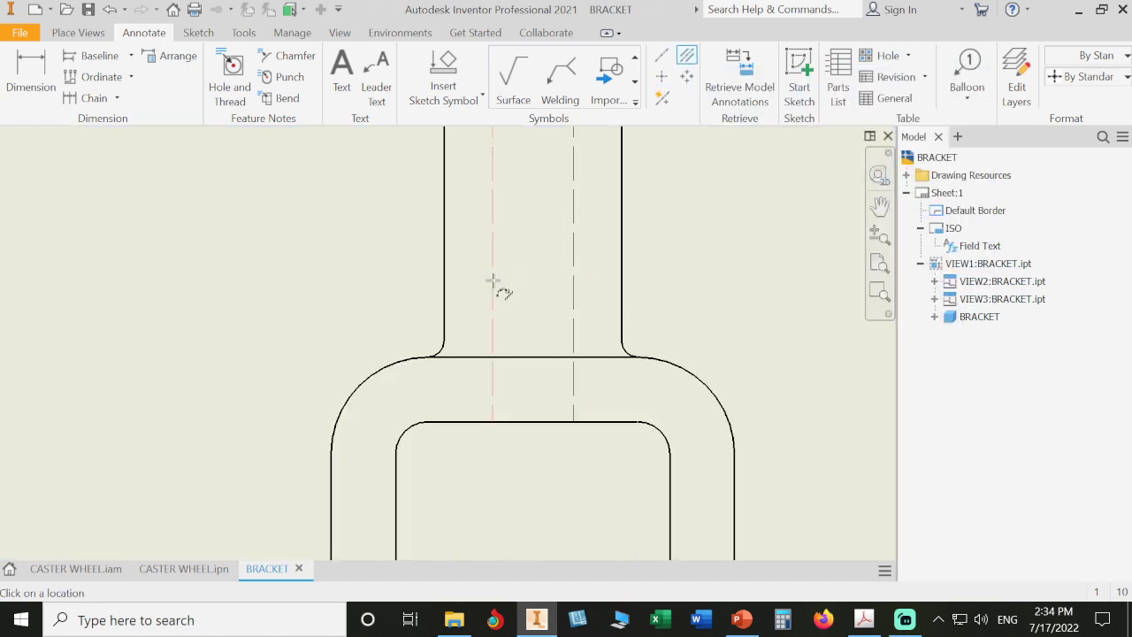
scroll(515, 295, "down", 5)
middle_click_drag(380, 316, 467, 392)
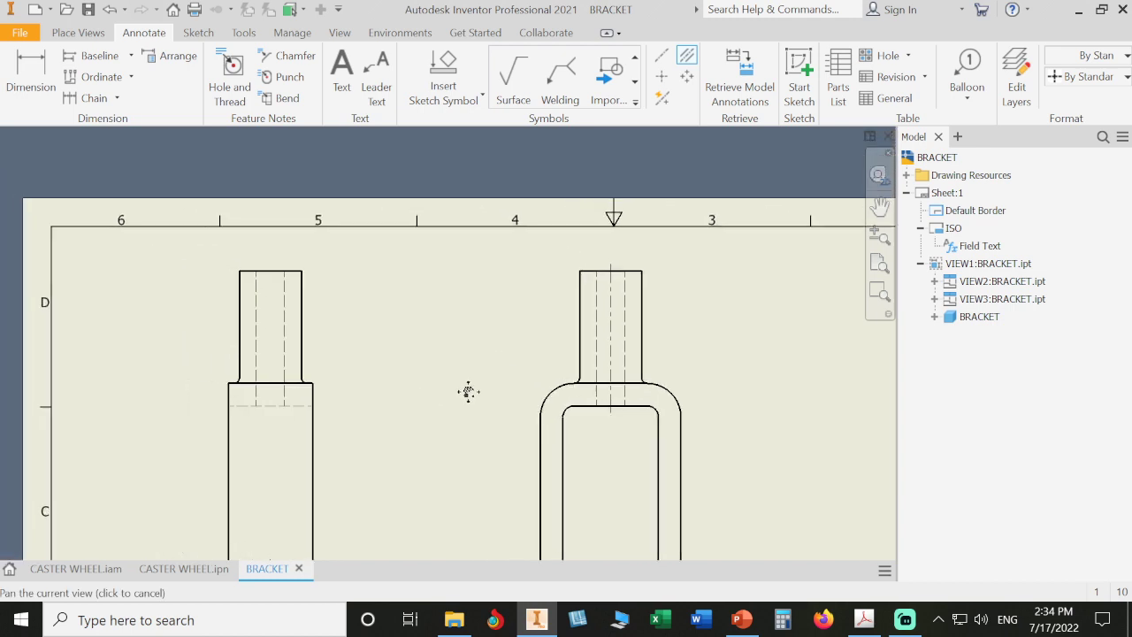
- Draw a centerline along the stem in the front view, from its upper edge to the bore's lower hidden edge
left_click(661, 55)
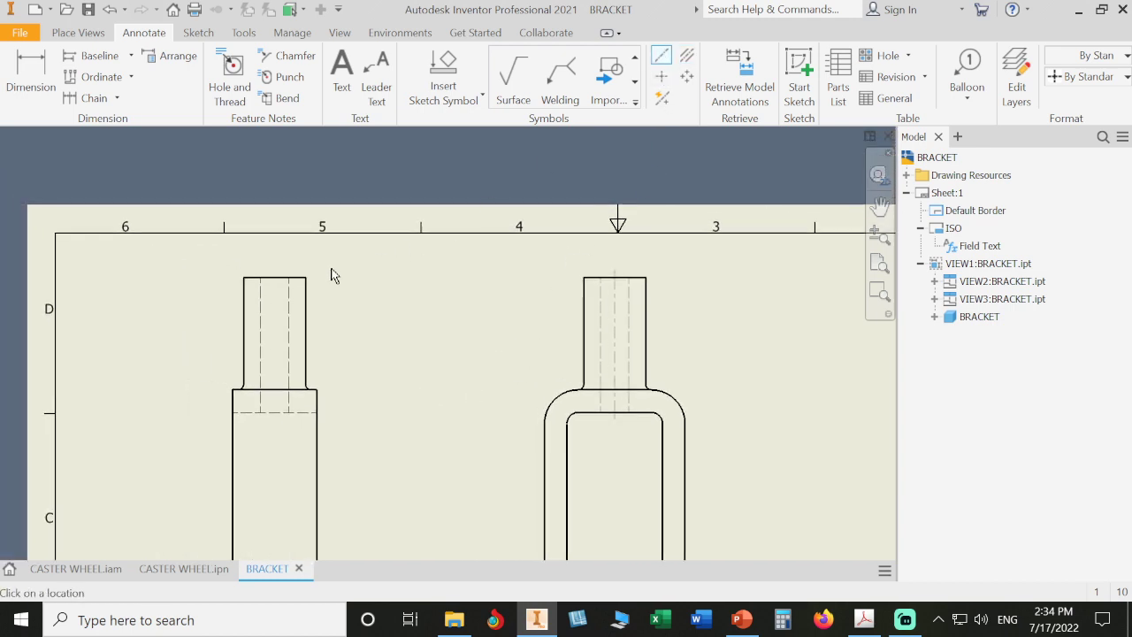
left_click(274, 280)
right_click(274, 411)
left_click(328, 408)
- Add a center mark to the concentric circles in the bracket's plan view
scroll(382, 403, "down", 5)
middle_click_drag(384, 408, 404, 345)
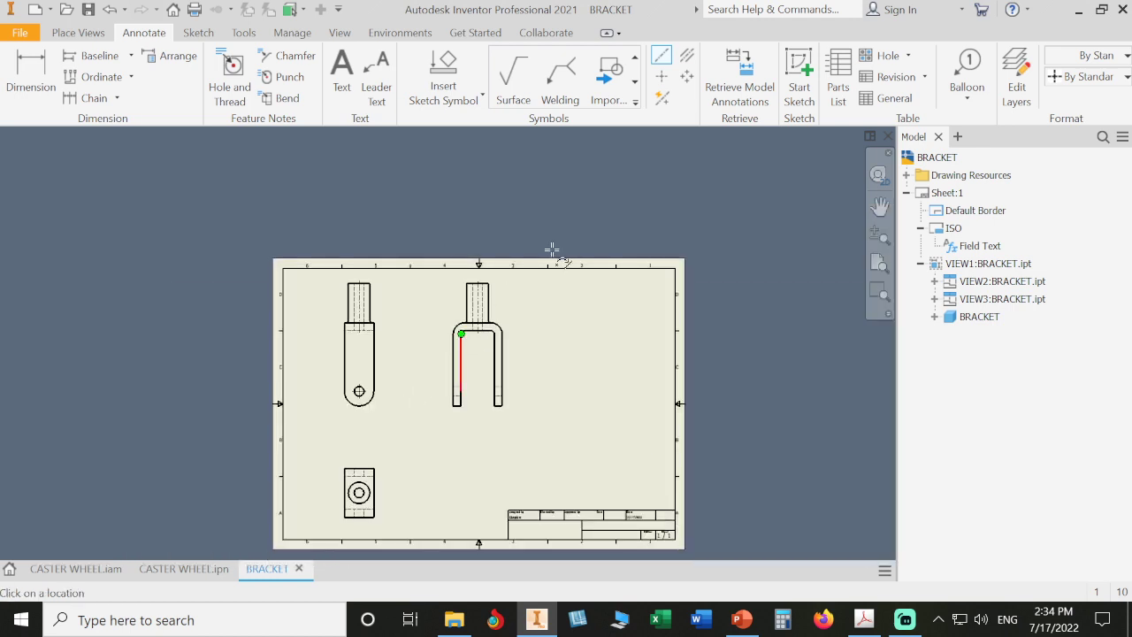
left_click(661, 76)
scroll(406, 469, "up", 5)
middle_click_drag(416, 415, 497, 305)
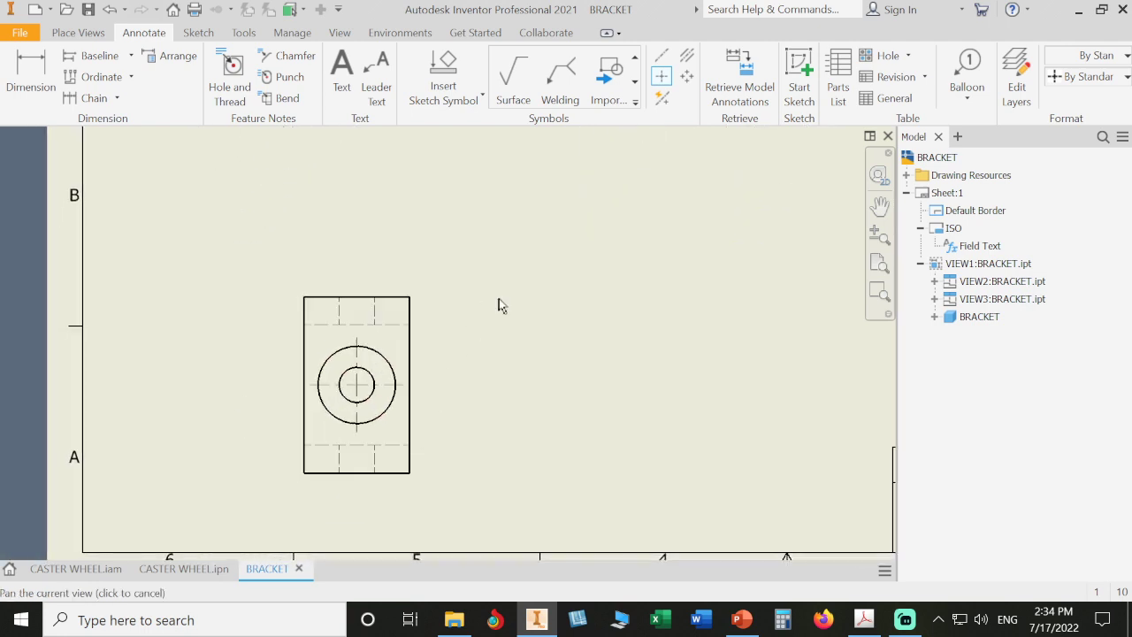
- Add bisector centerlines between the hidden hole lines at both ends of the plan view, and end the command
left_click(686, 55)
left_click(339, 309)
left_click(374, 310)
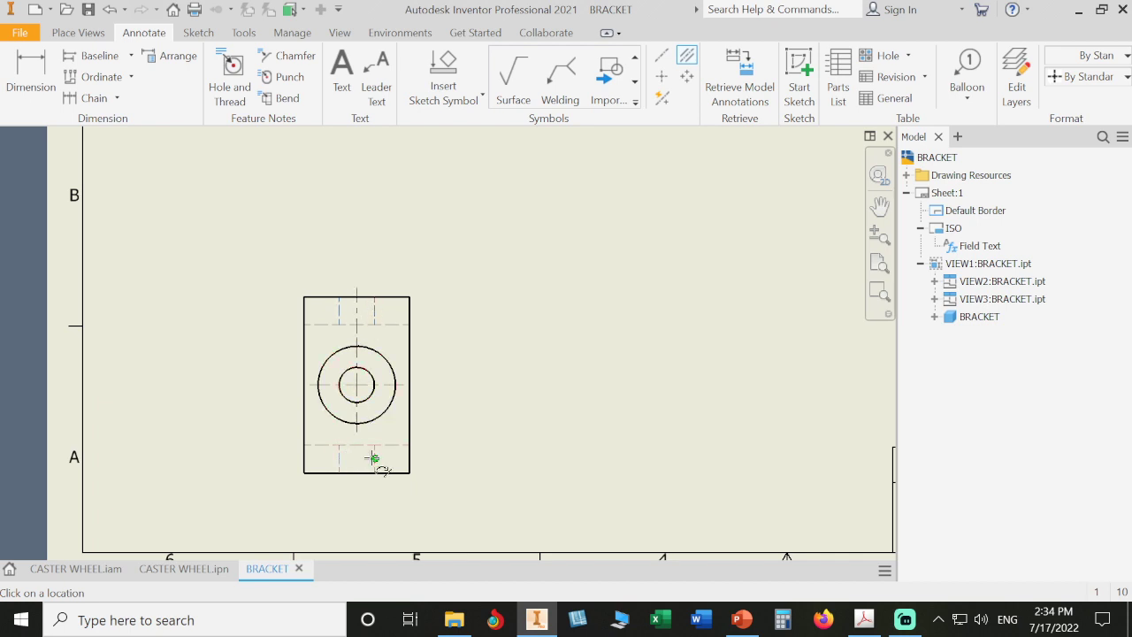
right_click(477, 379)
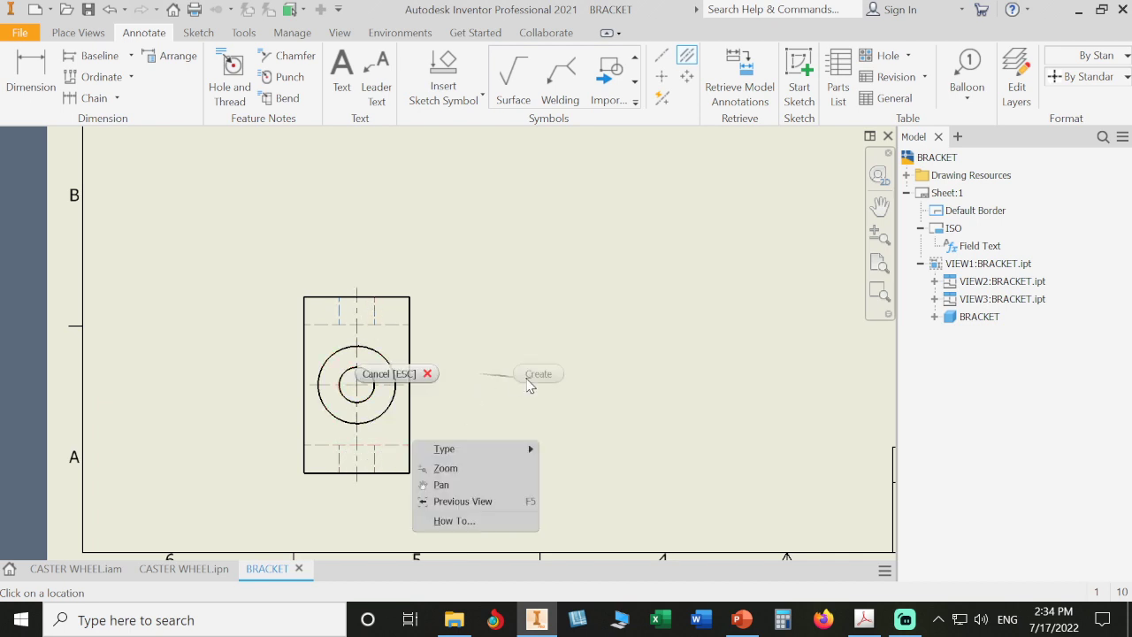
left_click(396, 374)
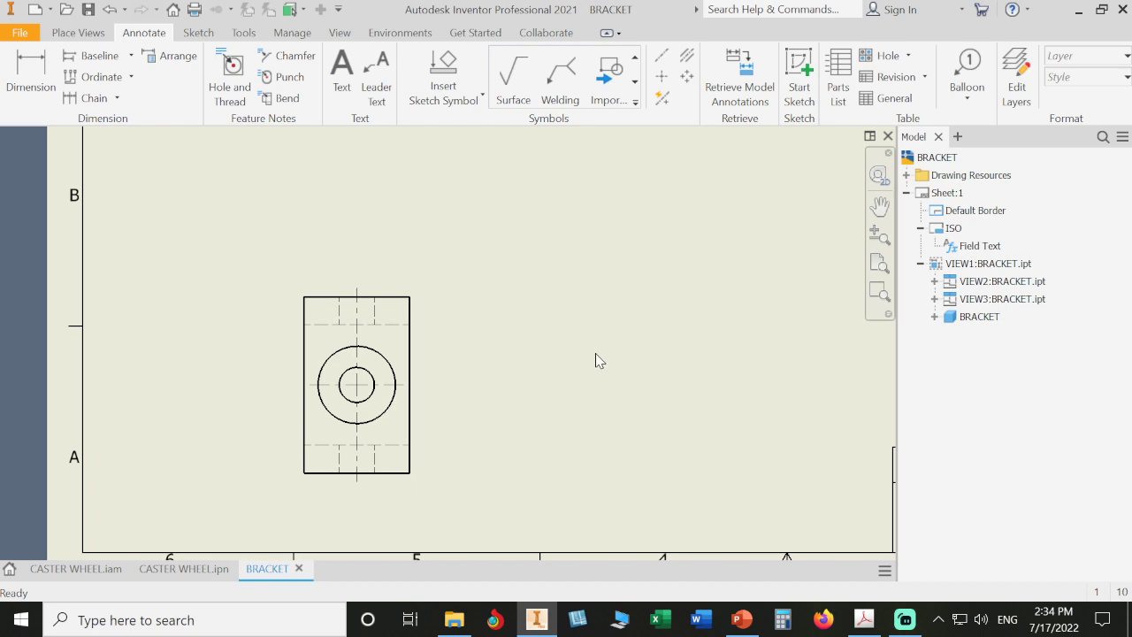
- Project an isometric view of the bracket from the front view and place it just above the title block
key("Home")
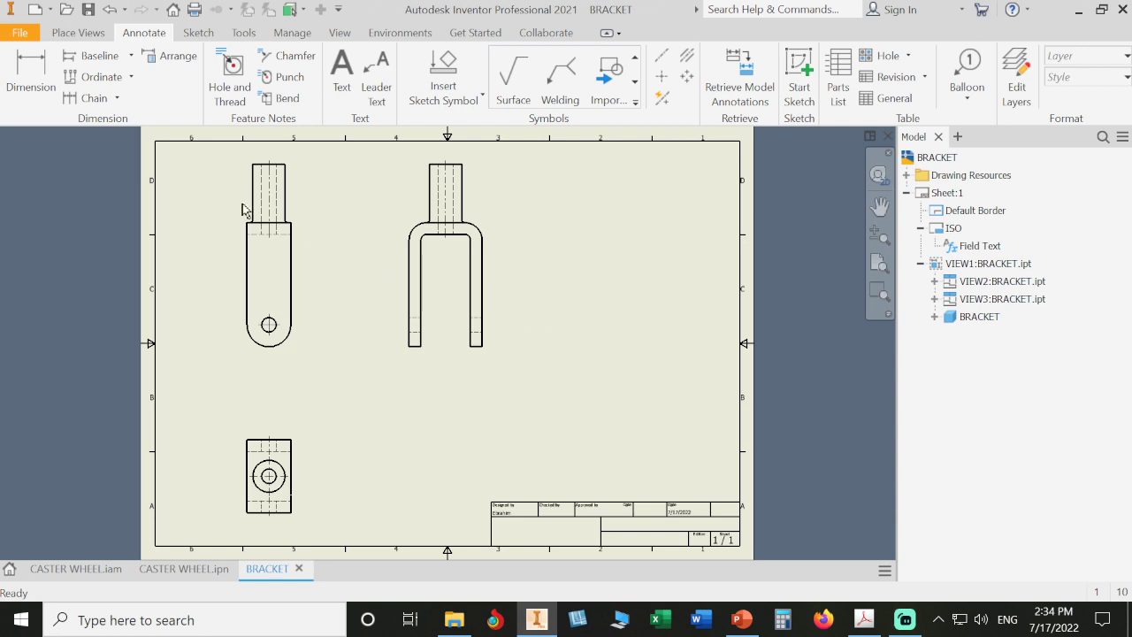
left_click(79, 33)
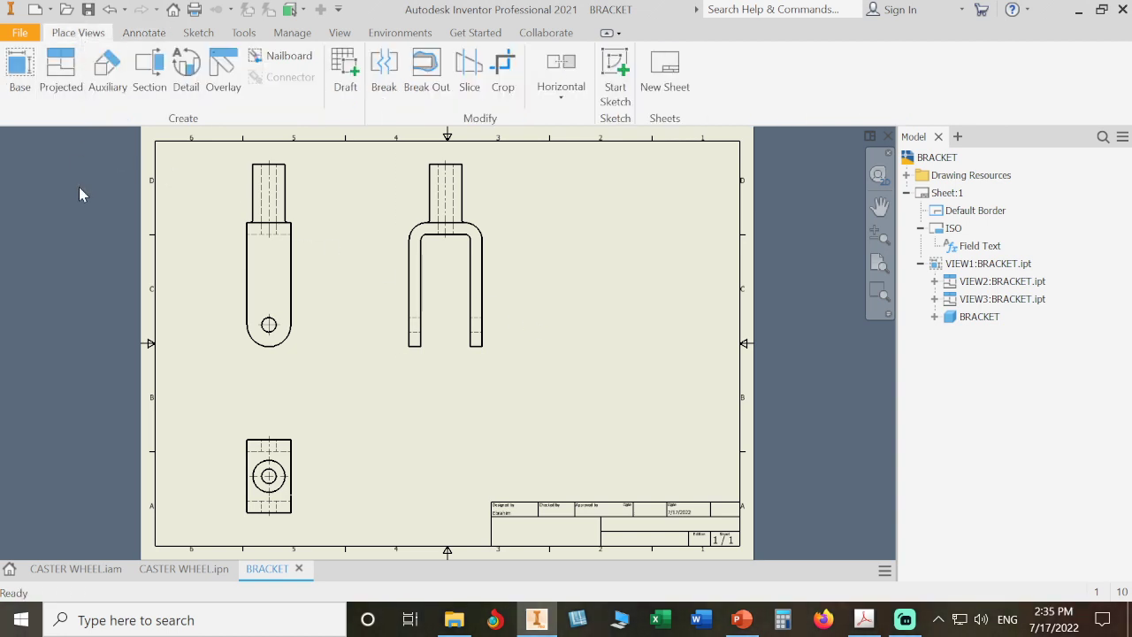
left_click(75, 86)
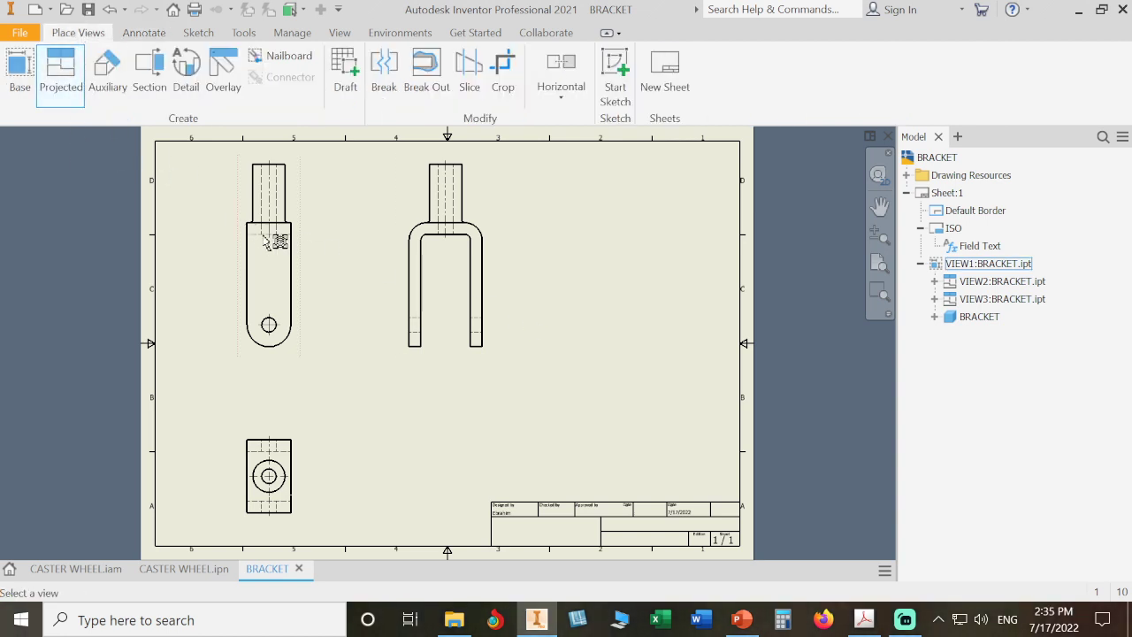
left_click(265, 240)
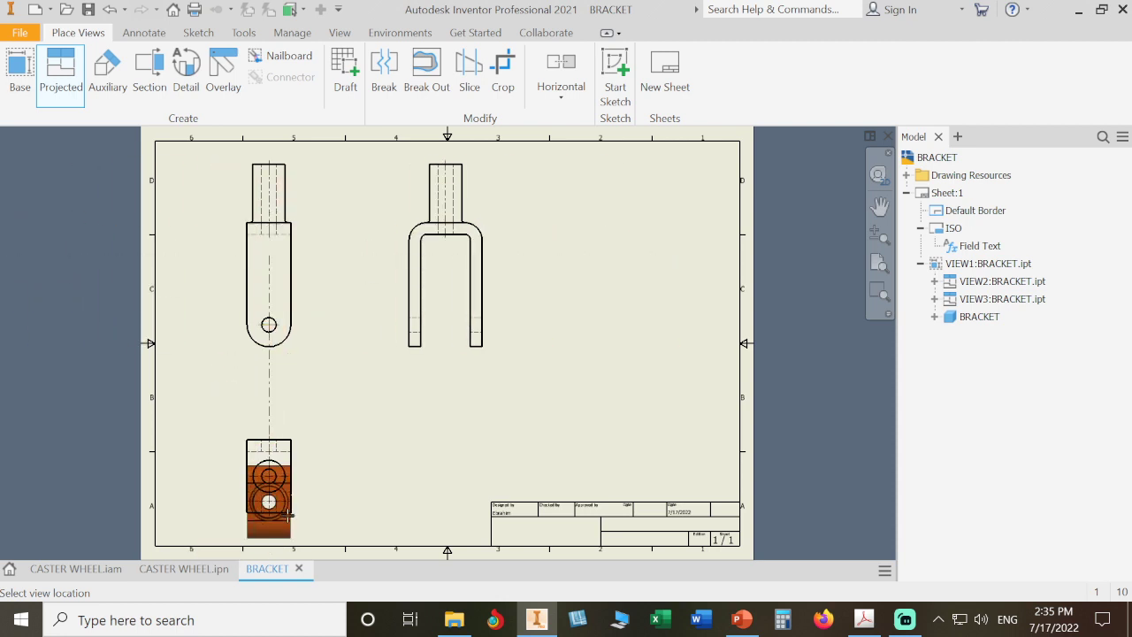
middle_click_drag(345, 309, 336, 413)
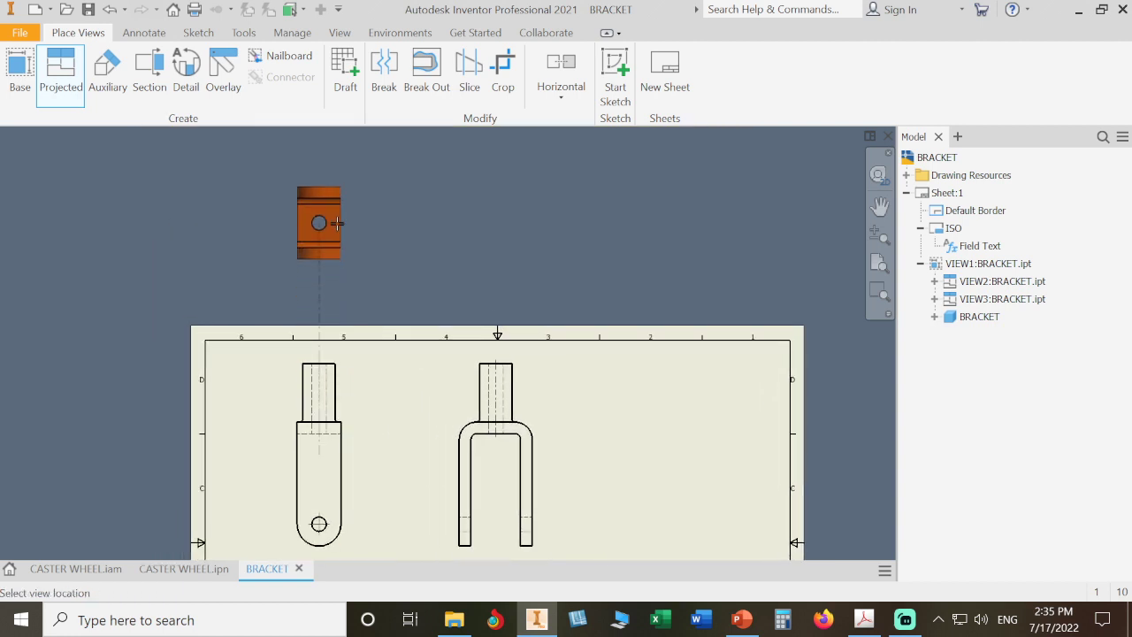
middle_click_drag(582, 428, 471, 263)
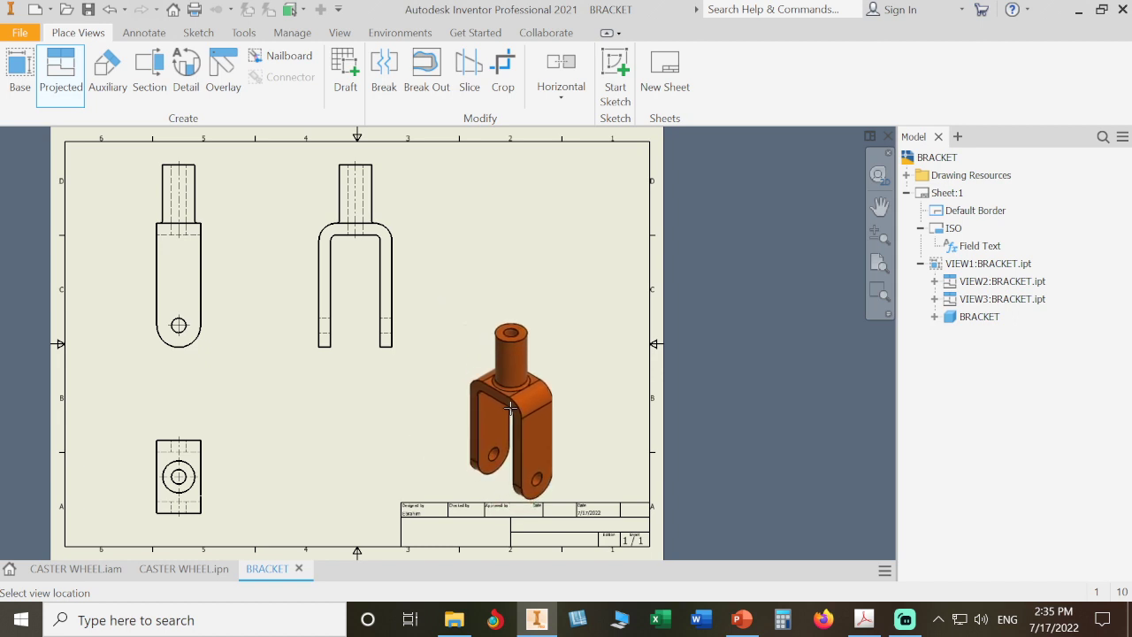
left_click(512, 406)
right_click(513, 405)
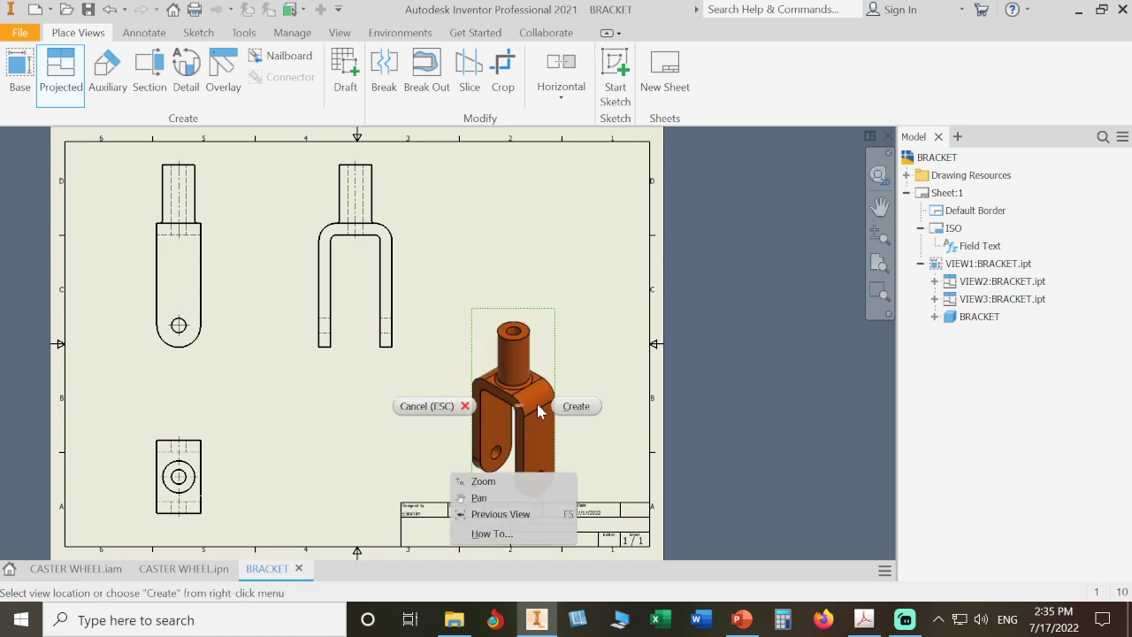
left_click(578, 406)
- Set the isometric view's style to shaded with hidden lines removed
double_click(551, 348)
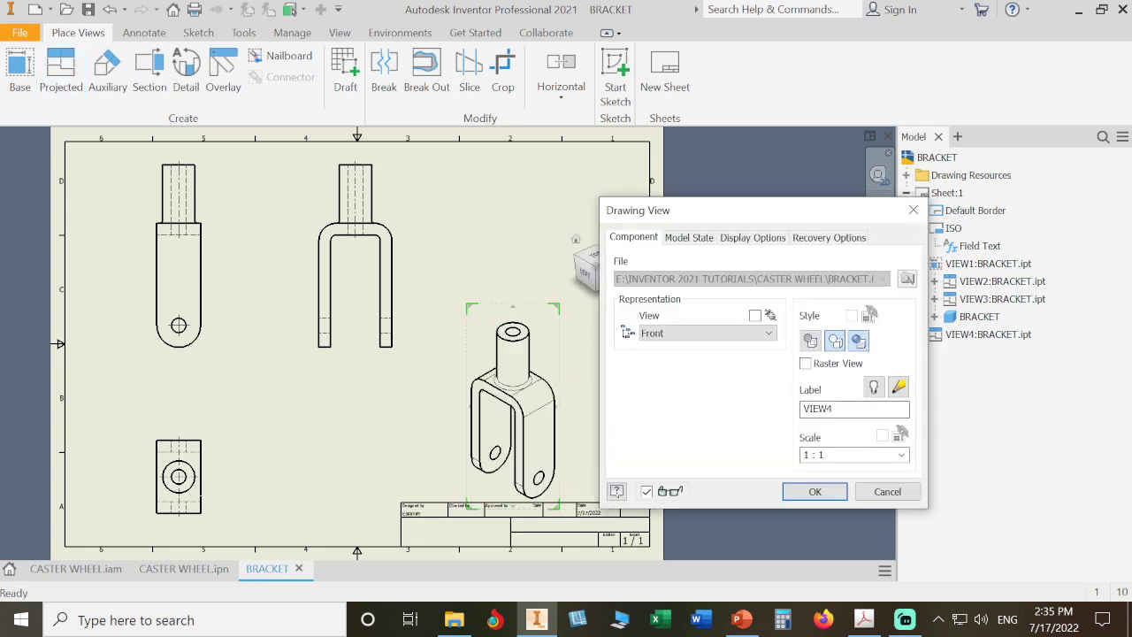
left_click(811, 491)
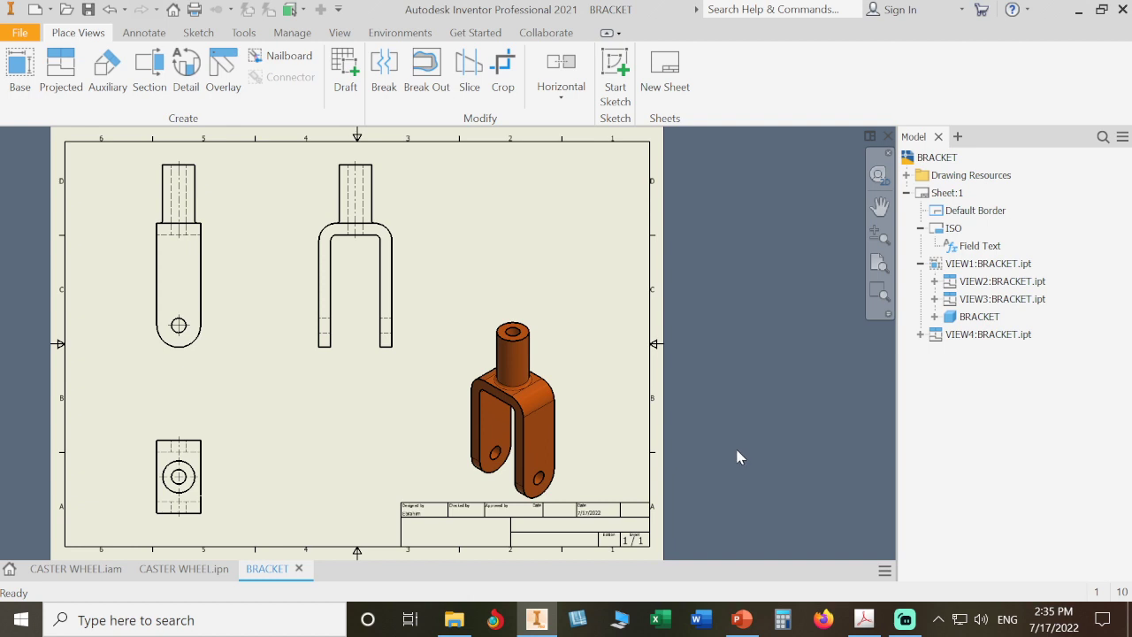
middle_click_drag(744, 400, 833, 399)
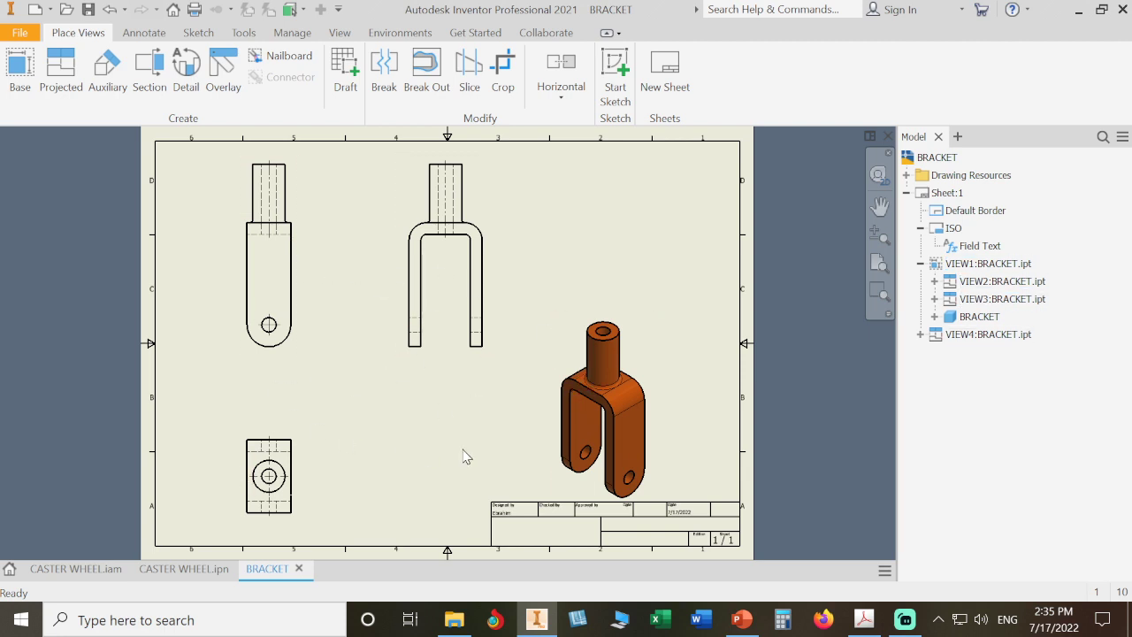
- Dimension the stem's height in the forked side view, from its upper edge to the top of the fork
left_click(135, 33)
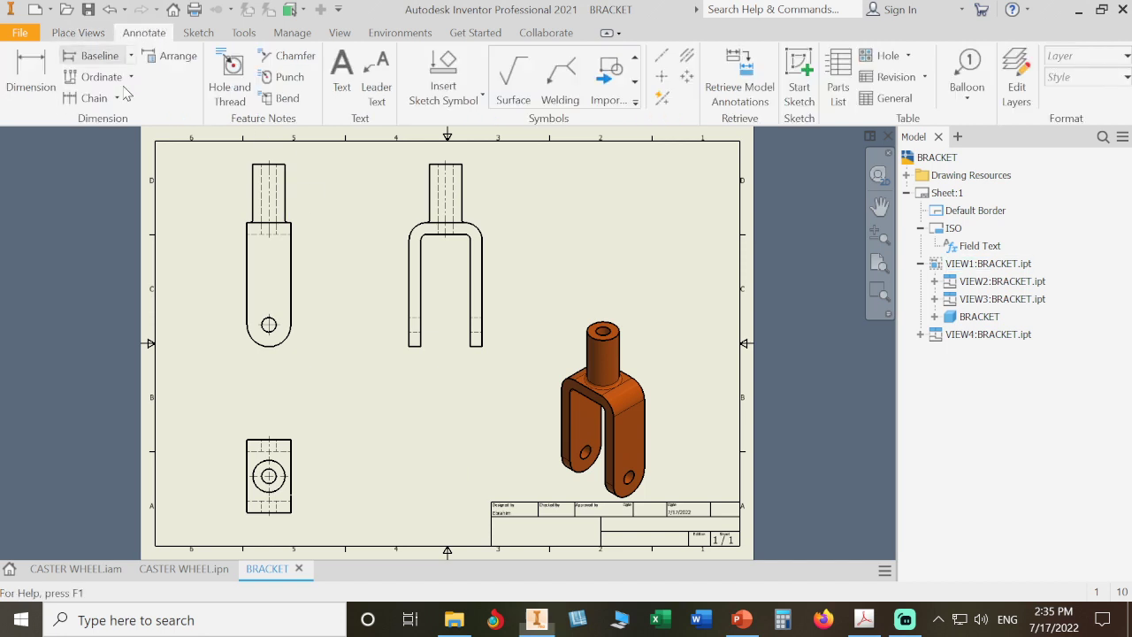
left_click(30, 75)
scroll(488, 194, "up", 5)
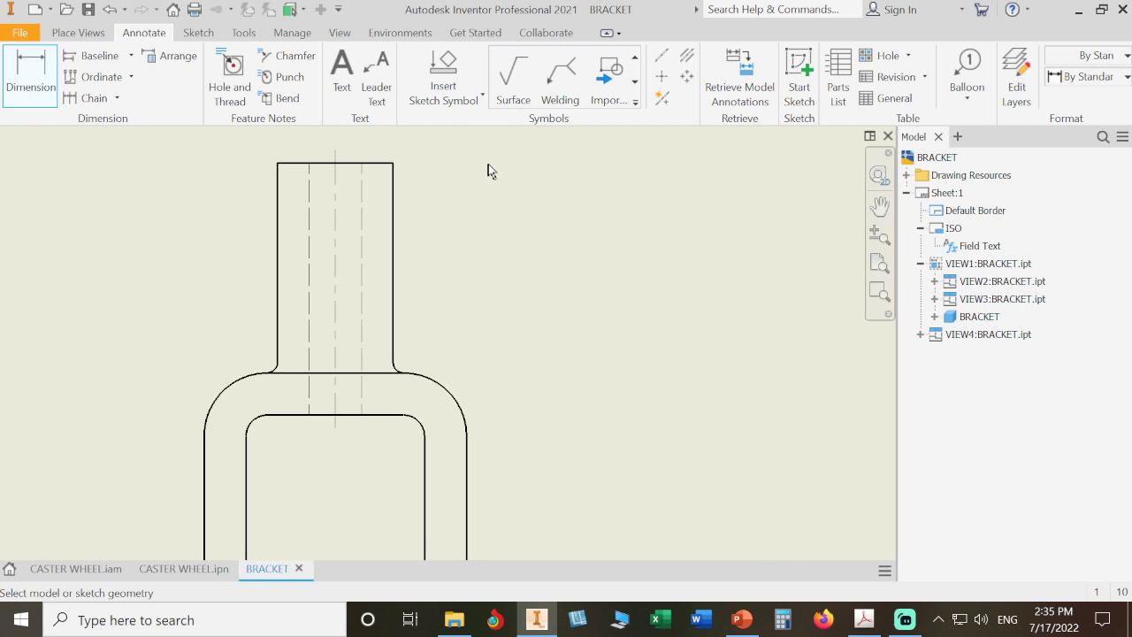
left_click(380, 164)
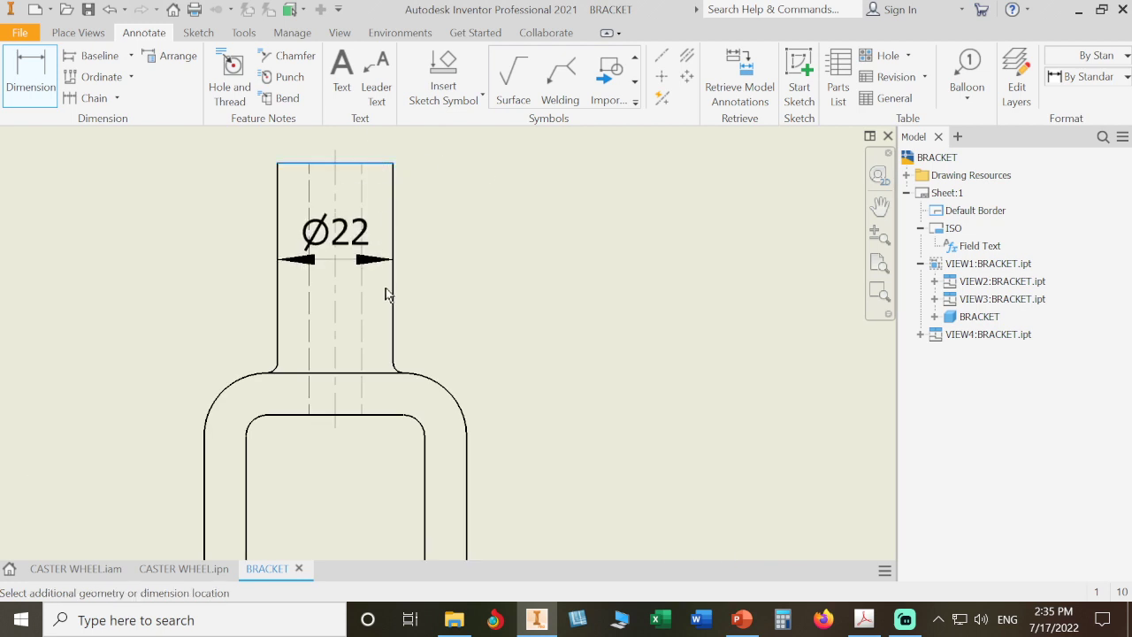
left_click(400, 371)
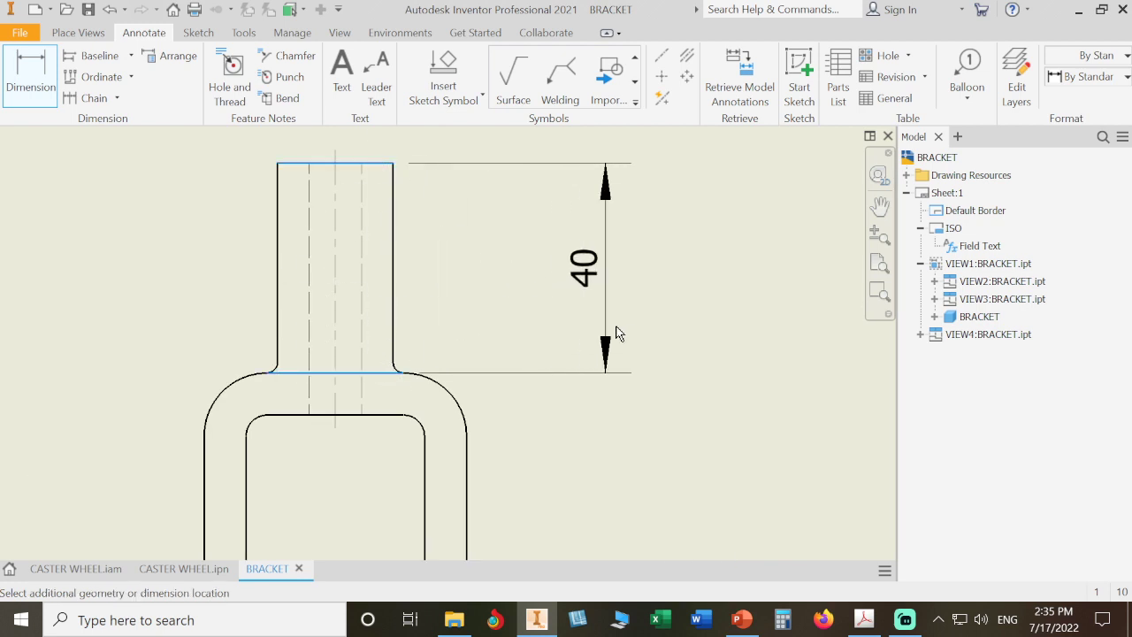
left_click(624, 333)
left_click(842, 473)
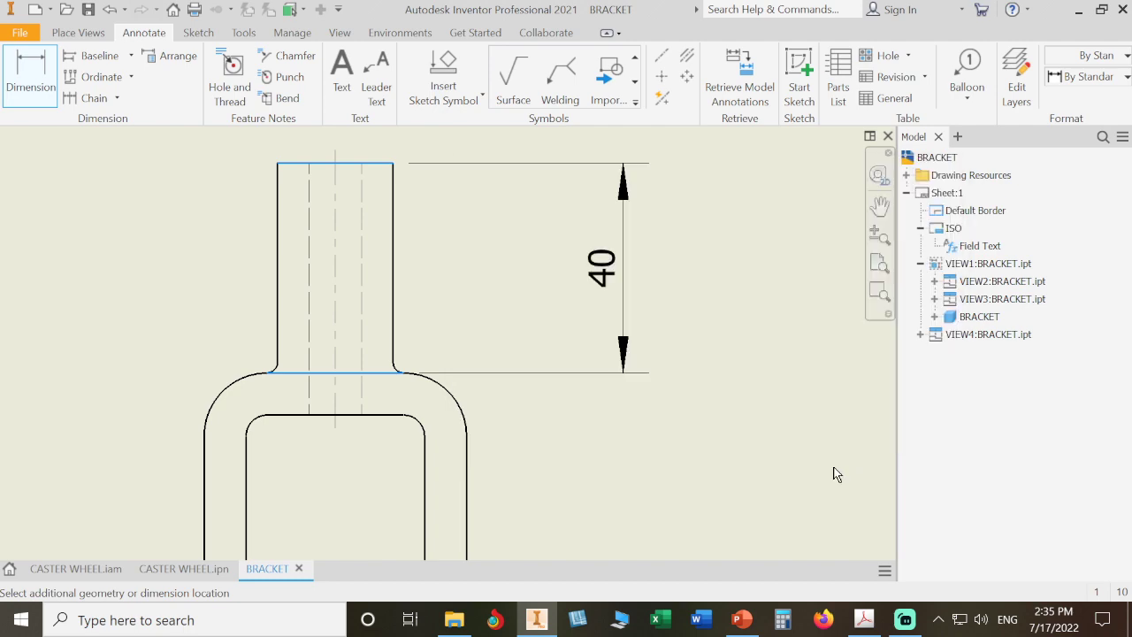
scroll(688, 325, "down", 5)
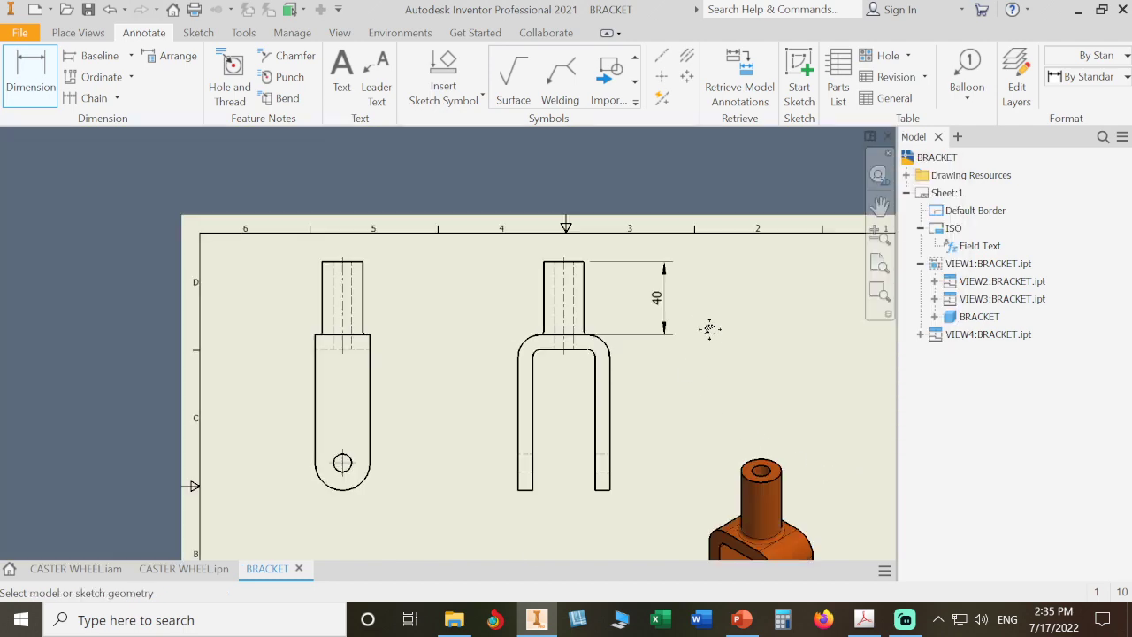
middle_click_drag(708, 323, 662, 271)
key("Home")
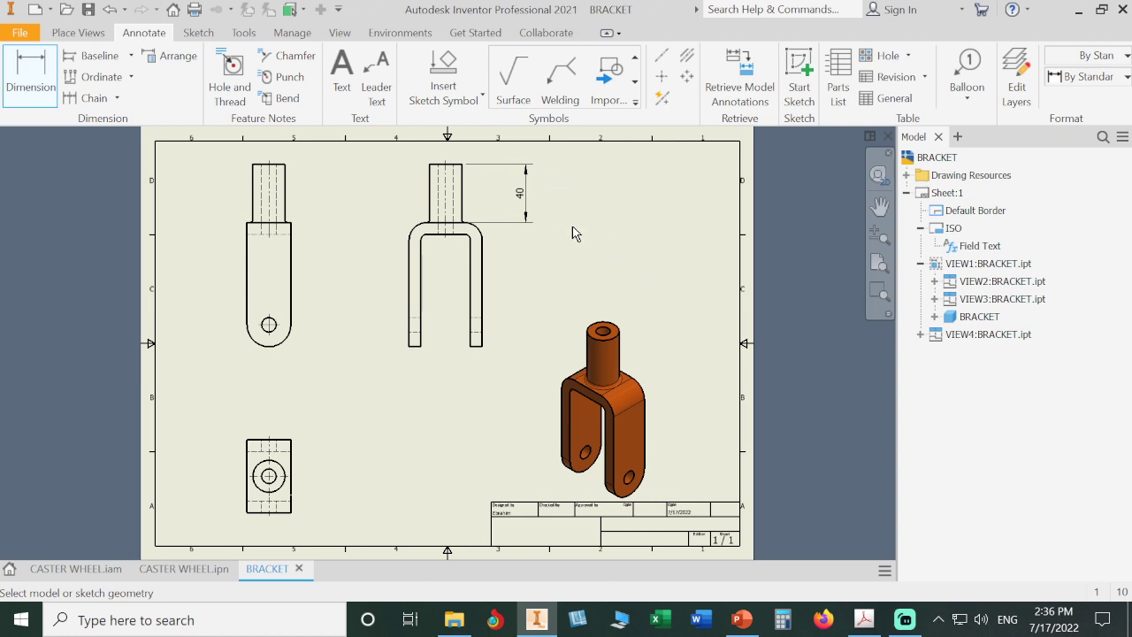
double_click(527, 196)
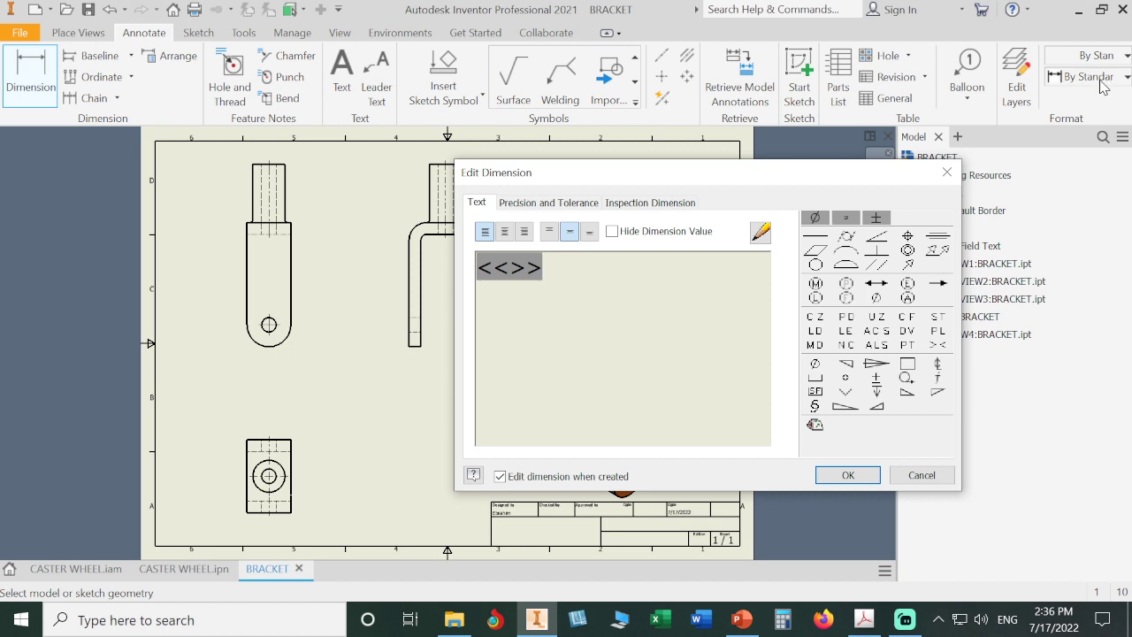
left_click(924, 478)
key("Escape")
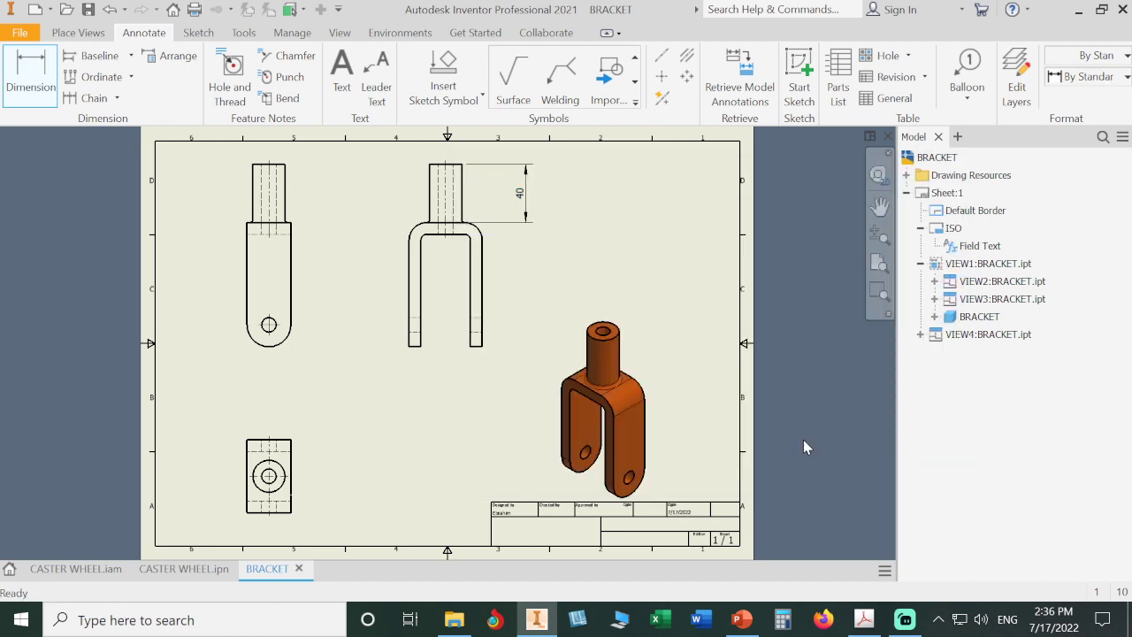
- Change the stem height dimension's style to Default (ISO)
left_click(524, 200)
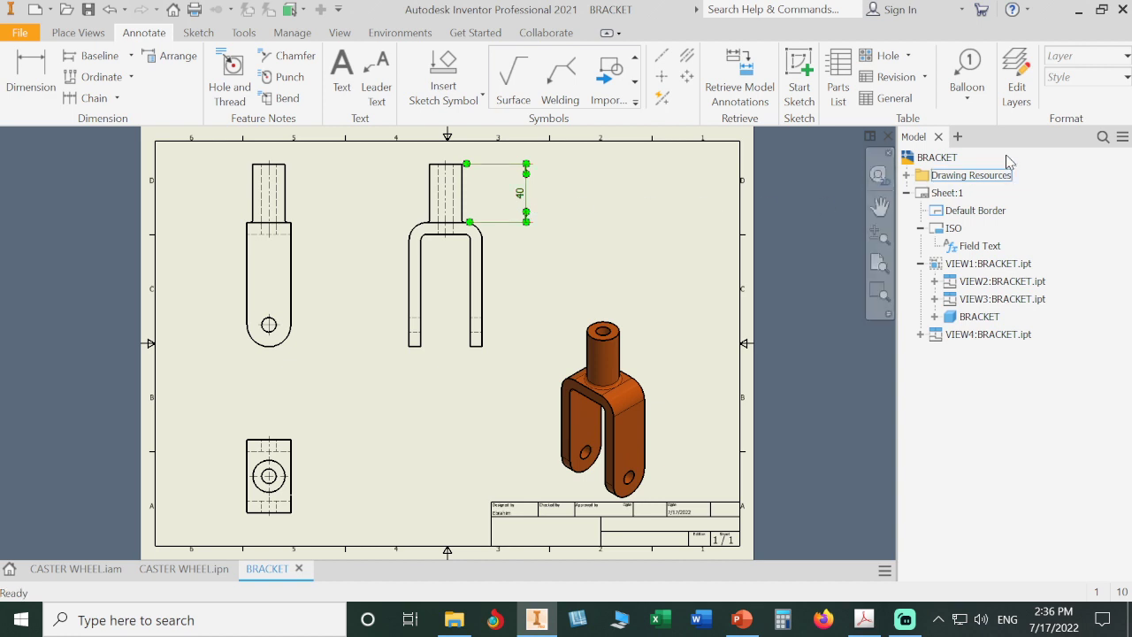
left_click(1082, 77)
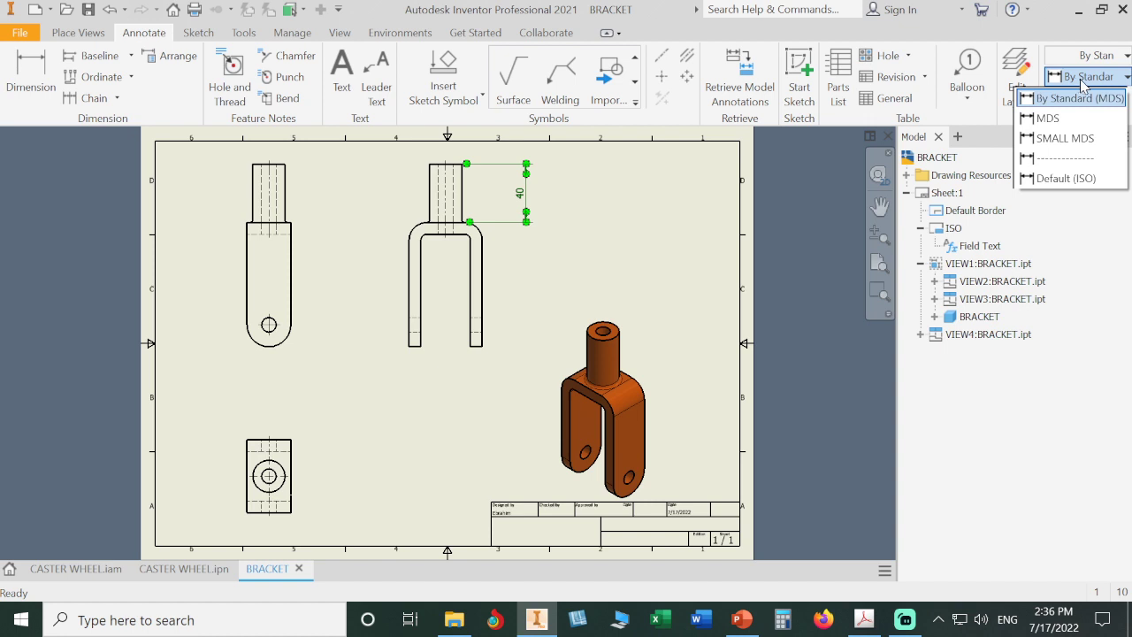
left_click(1101, 180)
left_click(567, 229)
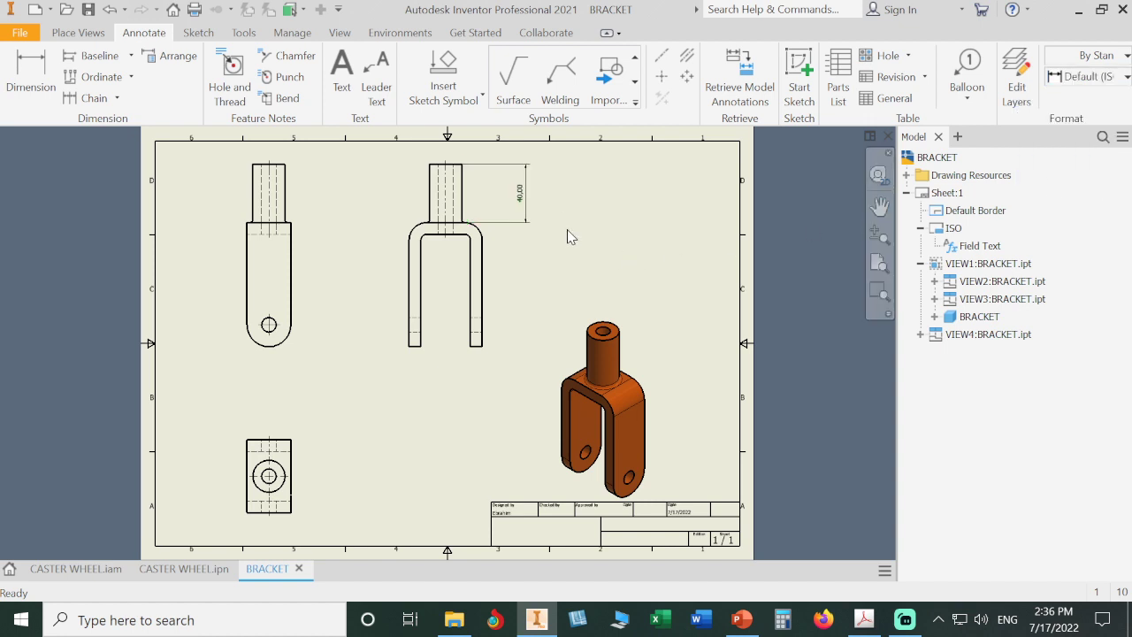
scroll(555, 196, "up", 5)
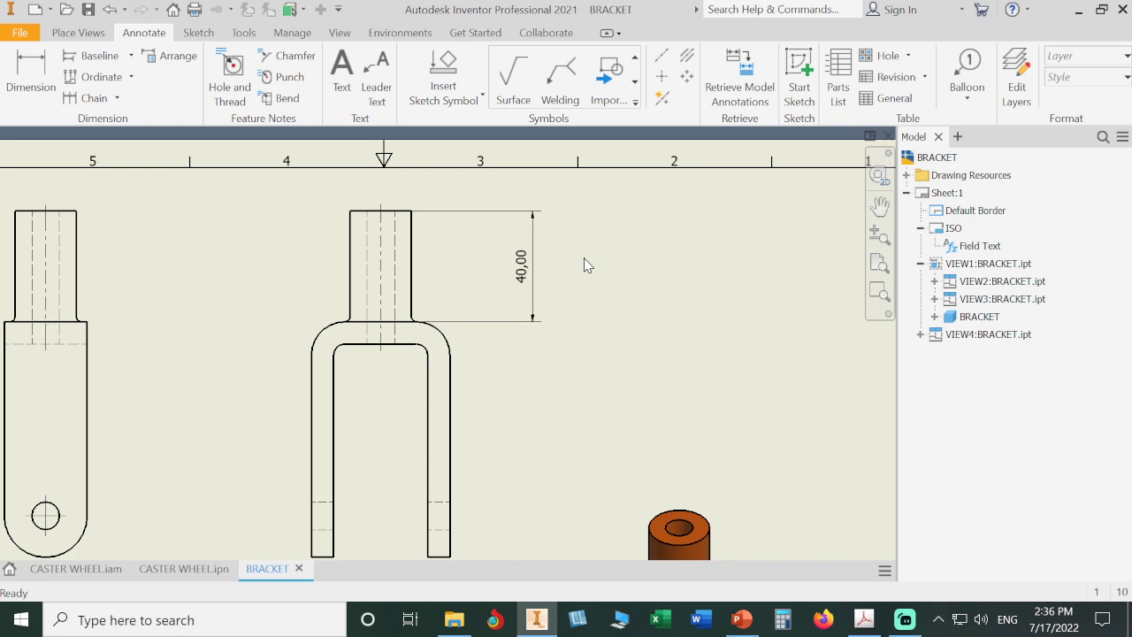
middle_click(584, 258)
middle_click(584, 258)
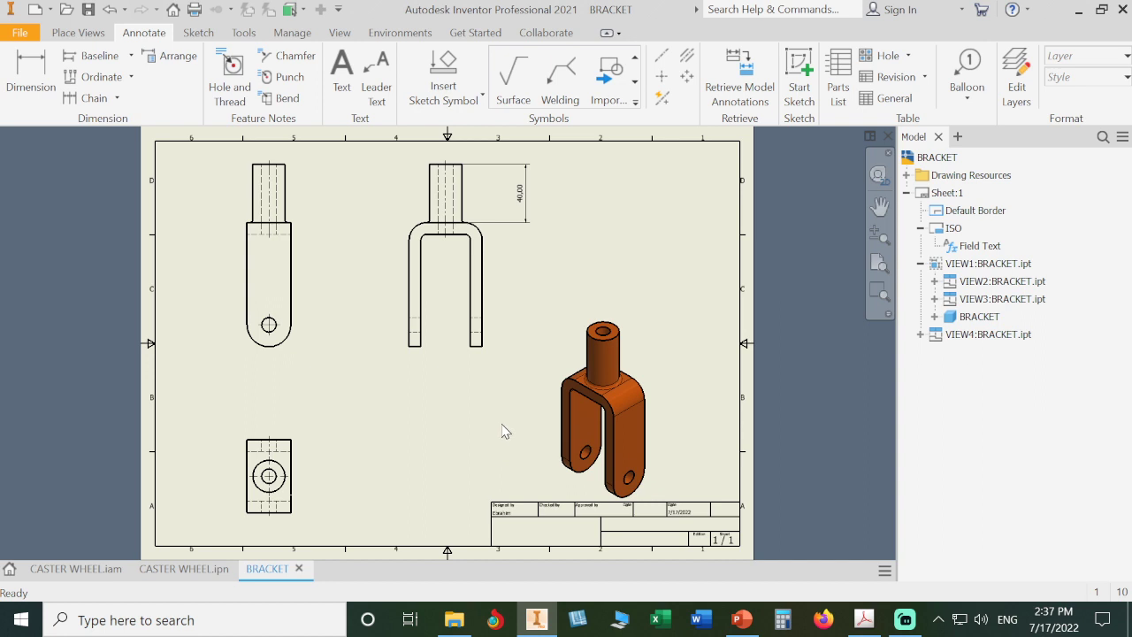
- Close the BRACKET drawing and the model browser
left_click(889, 137)
left_click(514, 344)
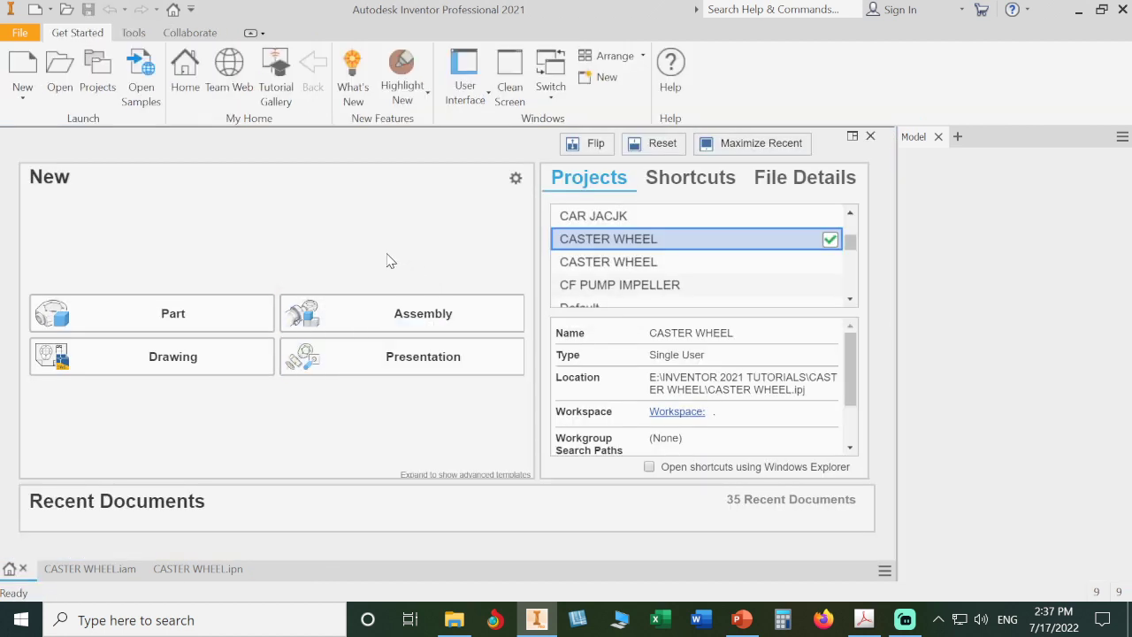
left_click(938, 137)
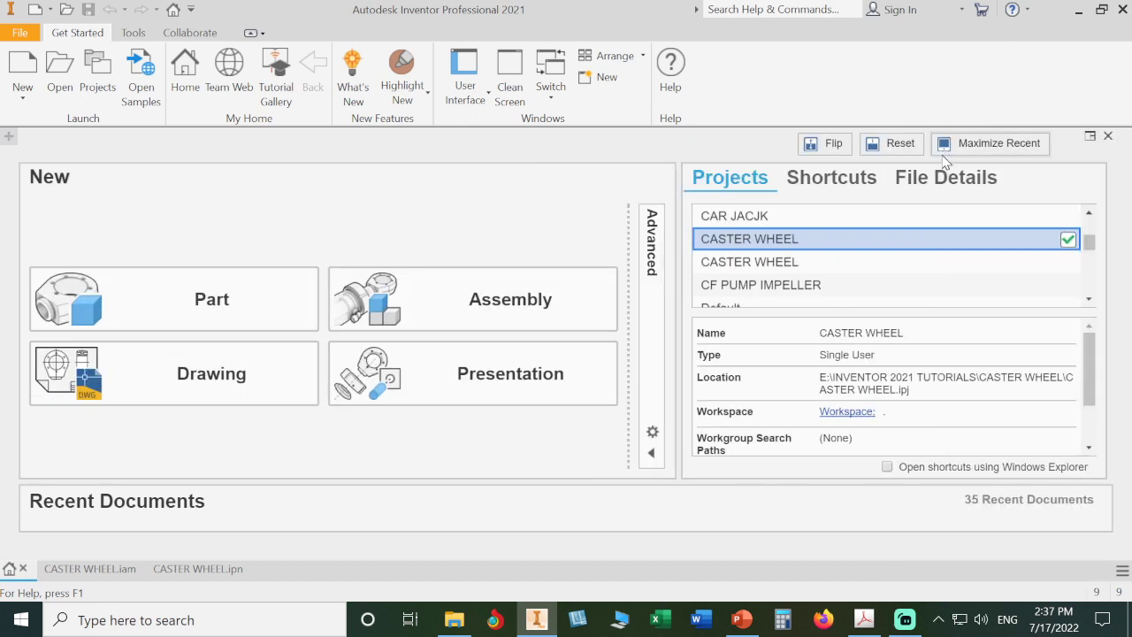
- Start a new drawing from the advanced template AUOB V4.idw
left_click(651, 342)
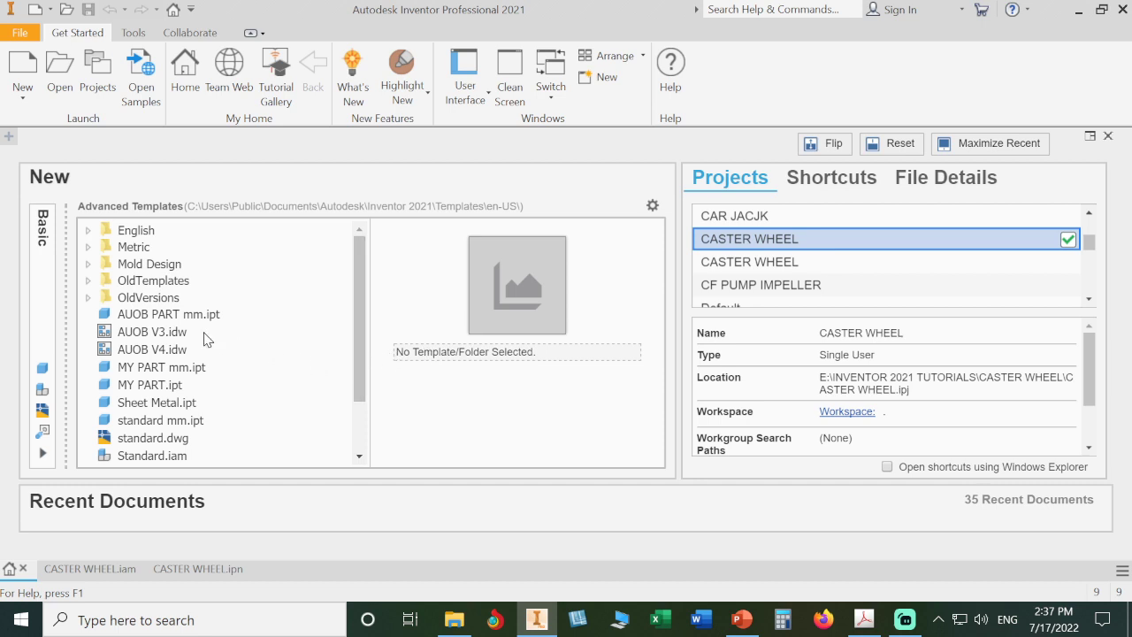
left_click(173, 351)
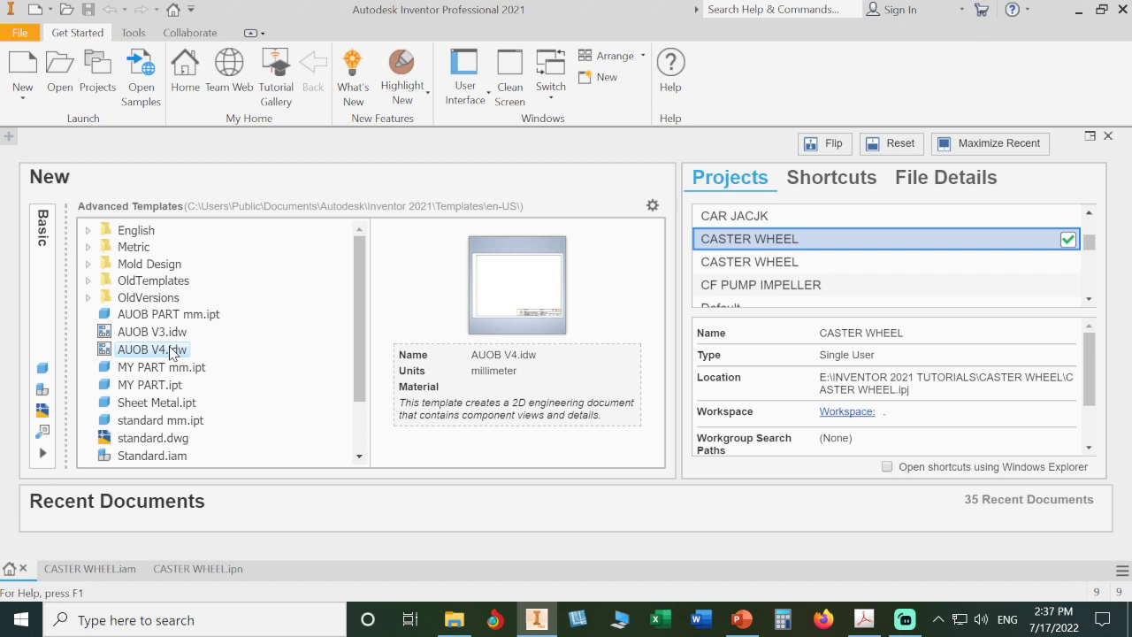
double_click(174, 351)
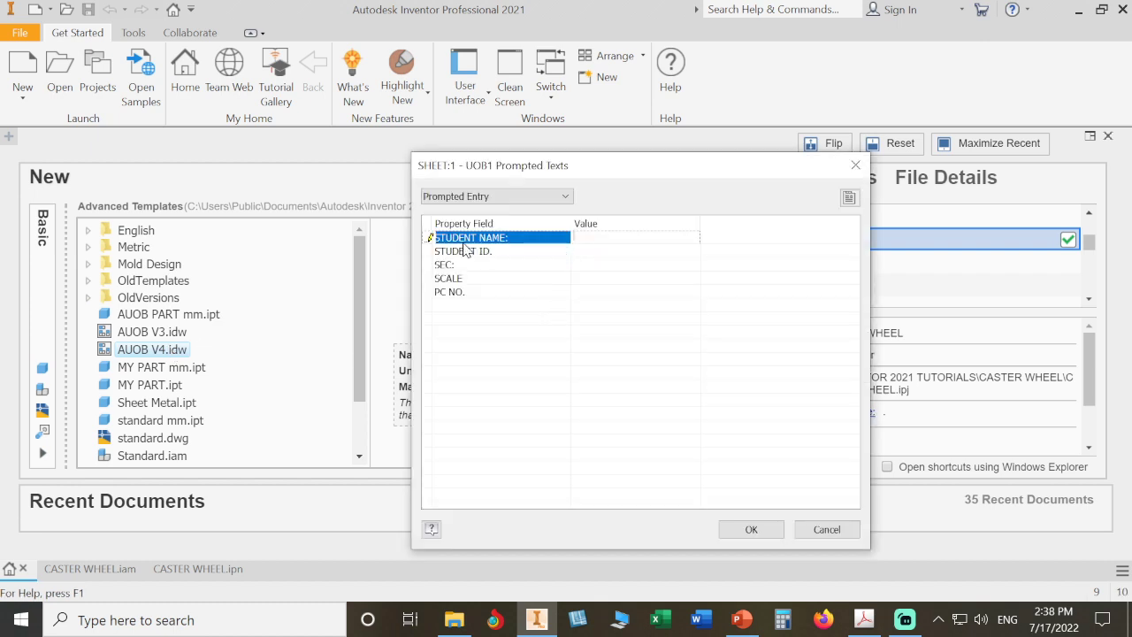
- Go through the prompted title block fields from STUDENT NAME to PC NO., accept them blank, and inspect the title block
left_click(522, 252)
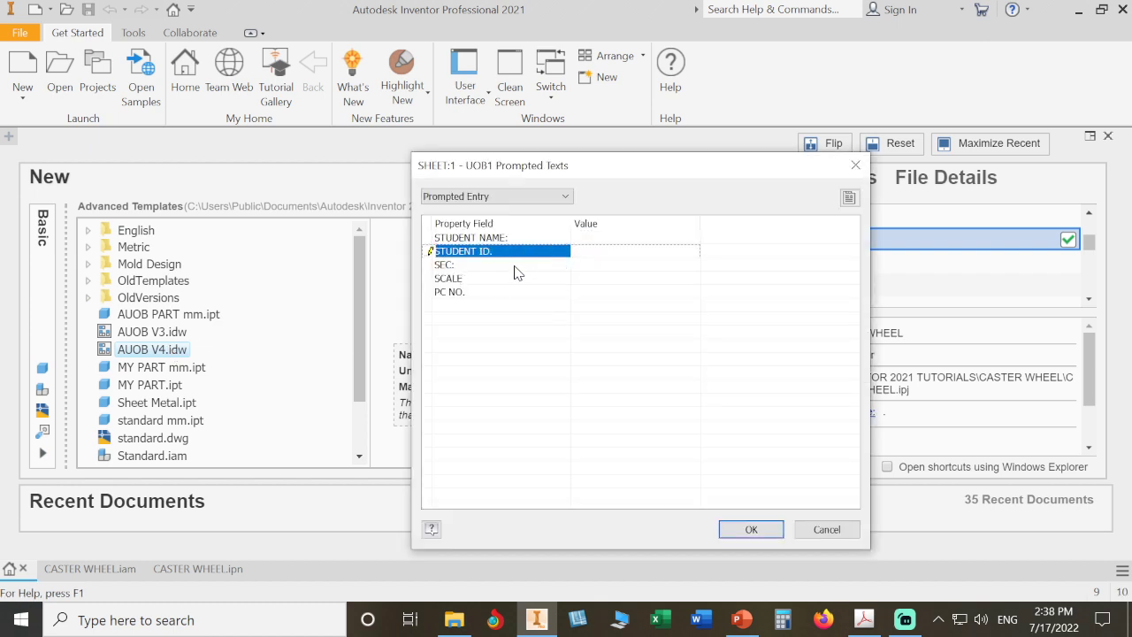
left_click(516, 266)
left_click(519, 279)
left_click(524, 292)
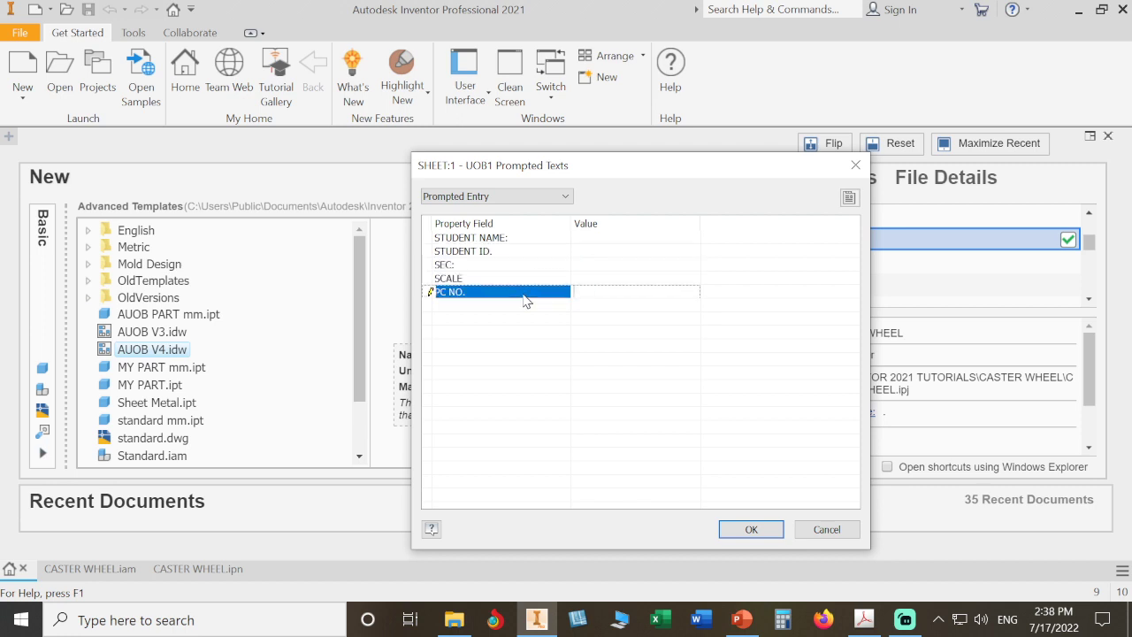
left_click(593, 240)
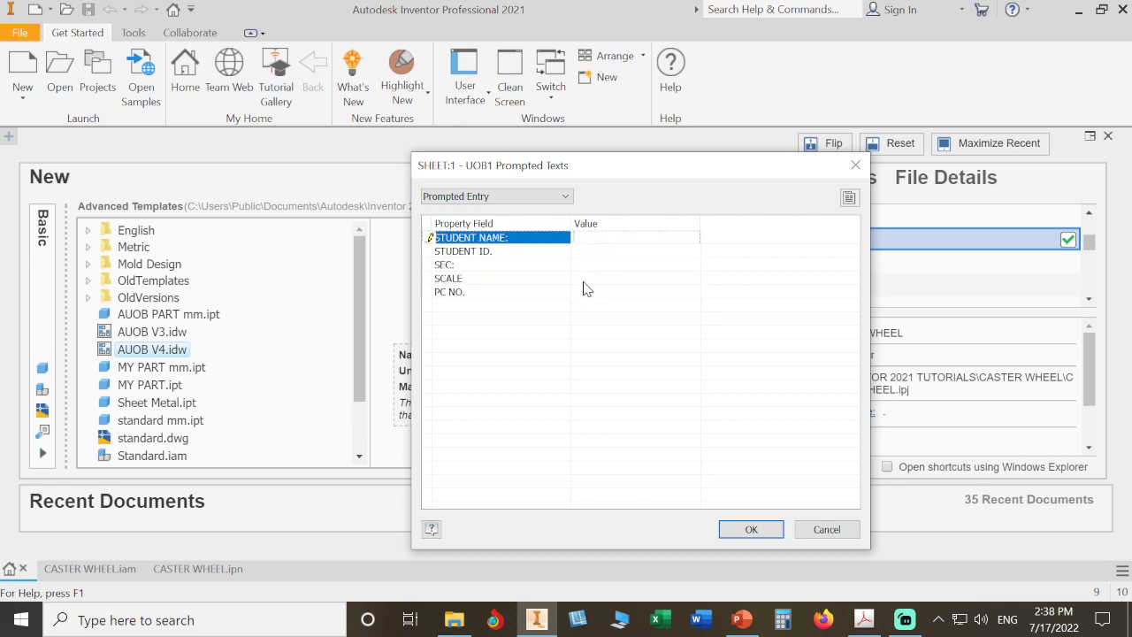
left_click(558, 292)
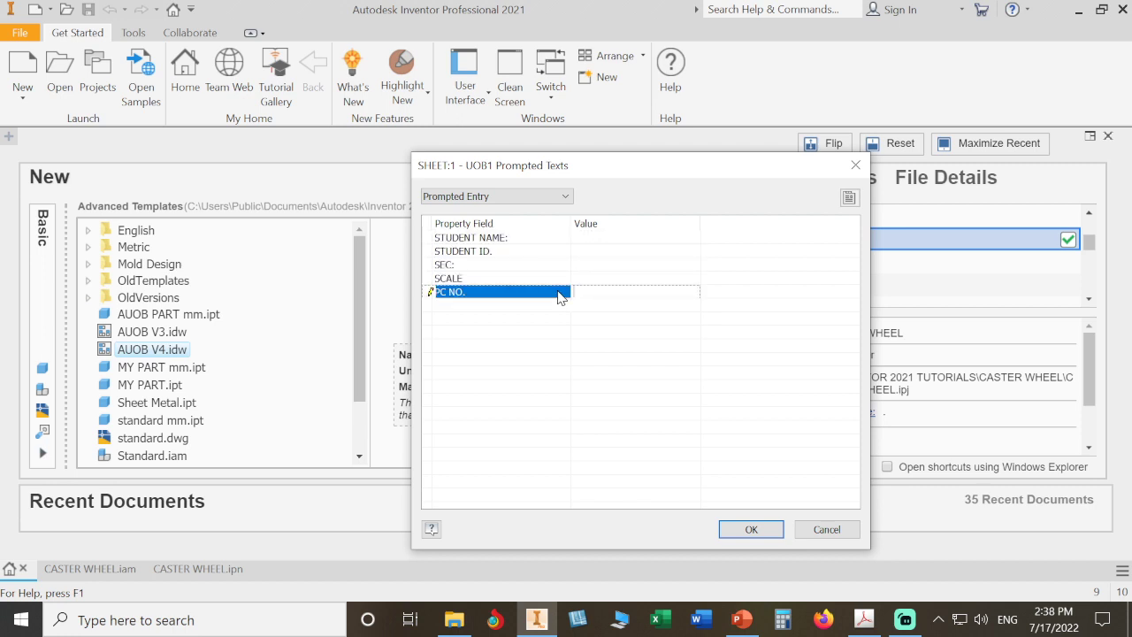
left_click(750, 529)
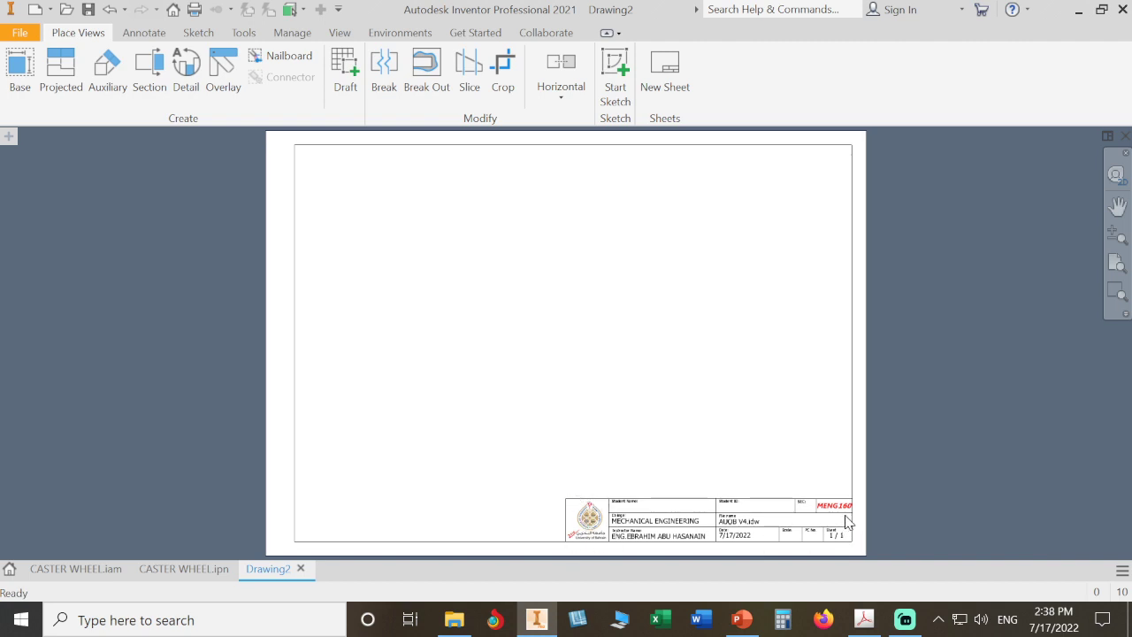
scroll(841, 514, "up", 5)
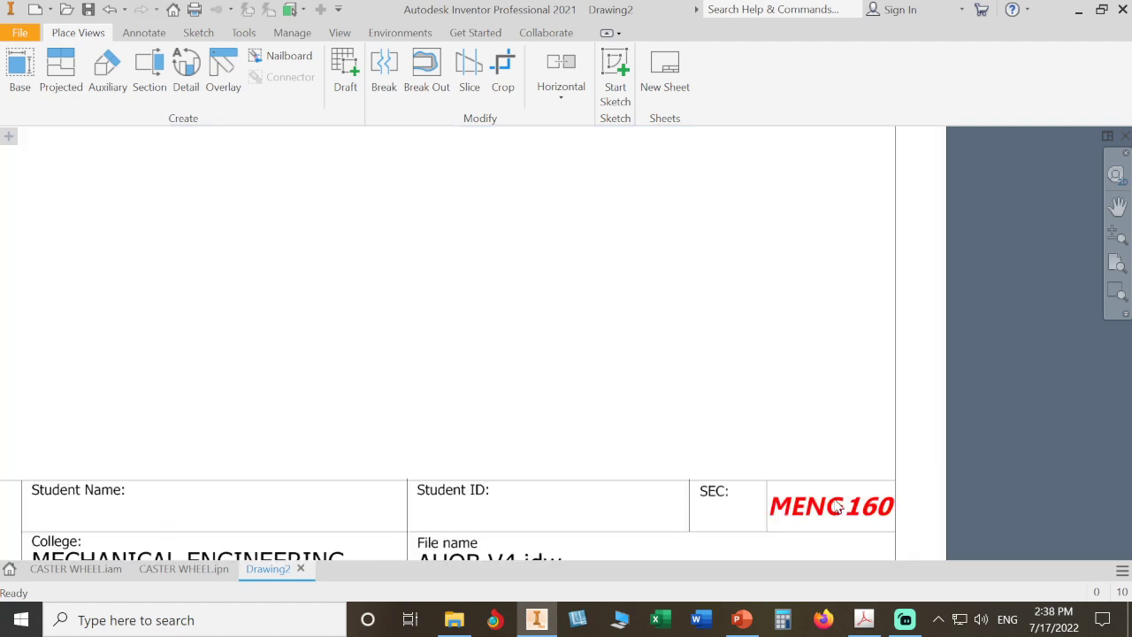
- Finish viewing the title block, return to the full sheet, and show the Model Browser
mouse_move(790, 389)
middle_mouse_down()
mouse_move(878, 231)
mouse_move(914, 265)
middle_mouse_up()
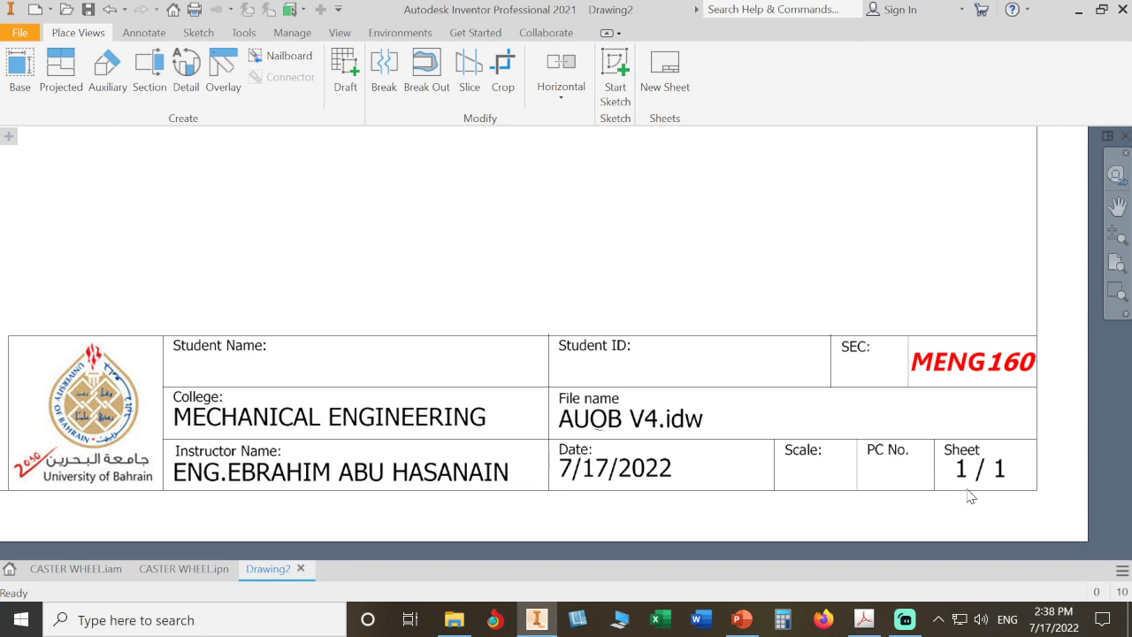
key("Home")
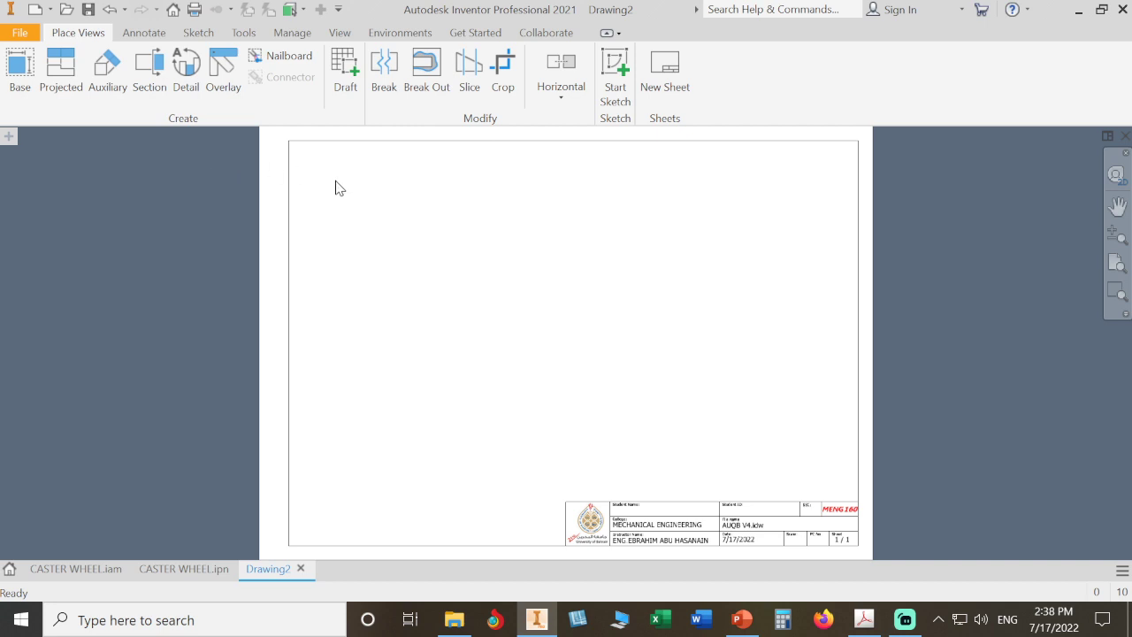
left_click(340, 32)
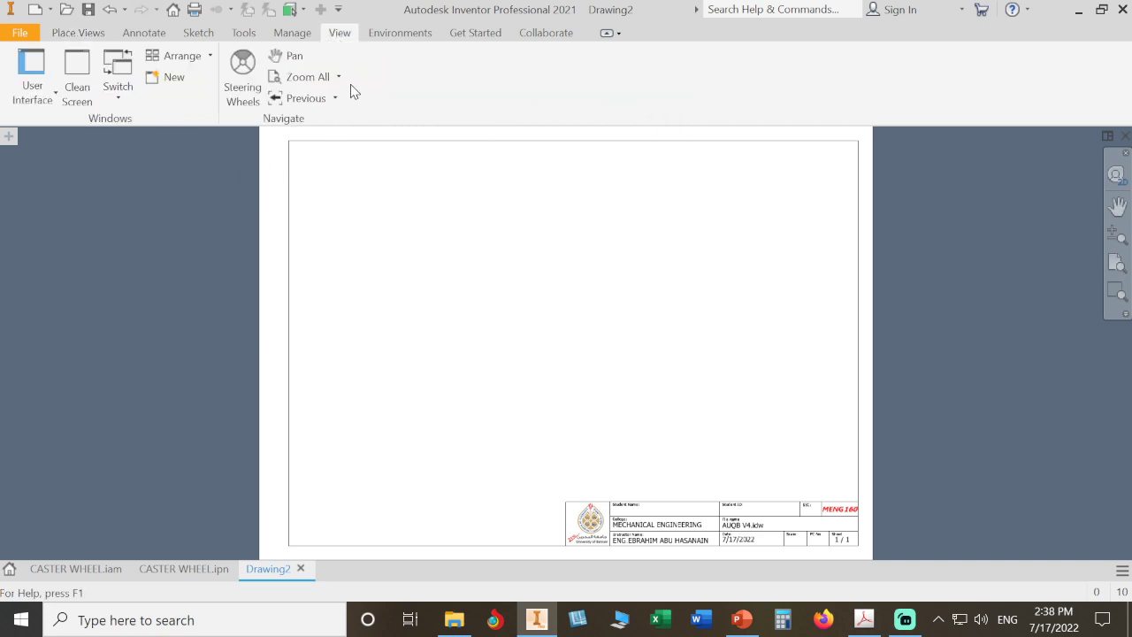
left_click(39, 98)
left_click(75, 243)
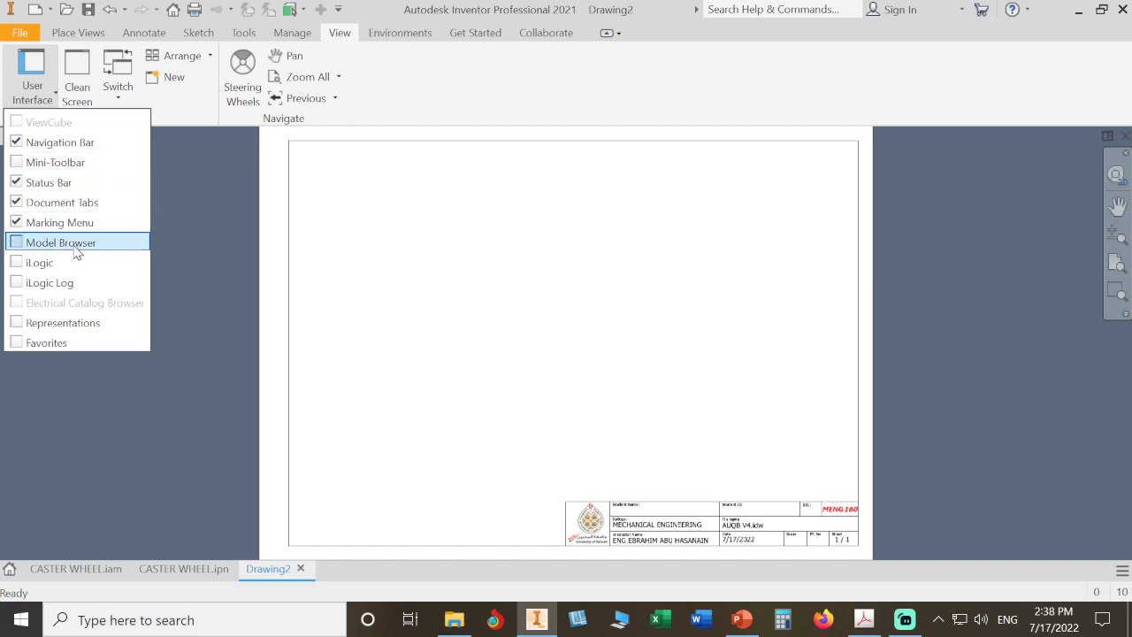
left_click(943, 396)
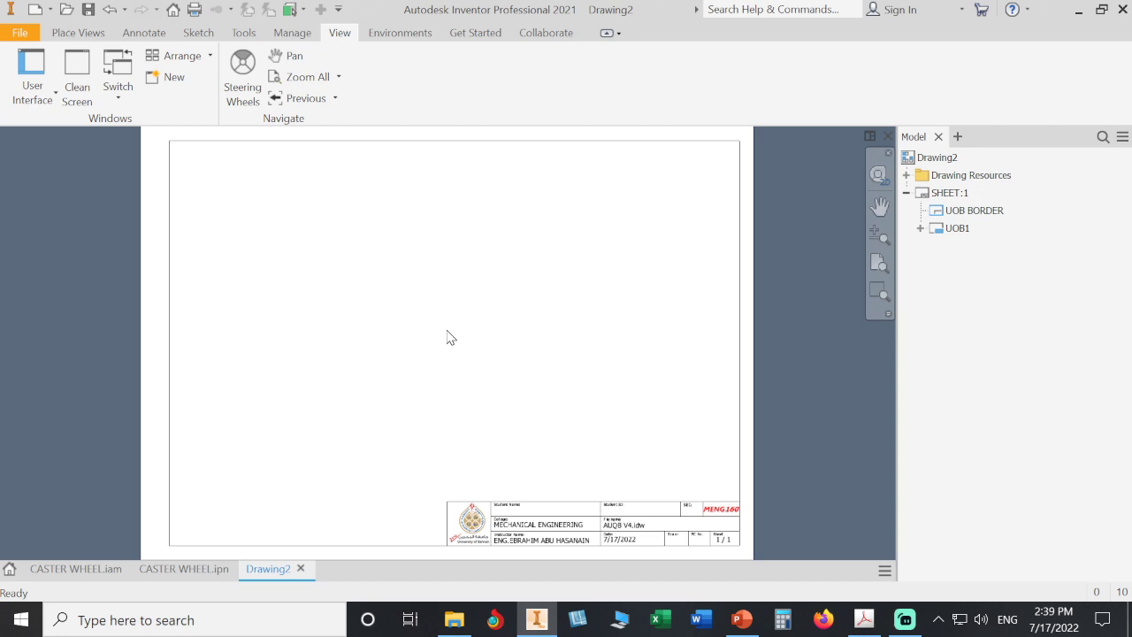
left_click(86, 35)
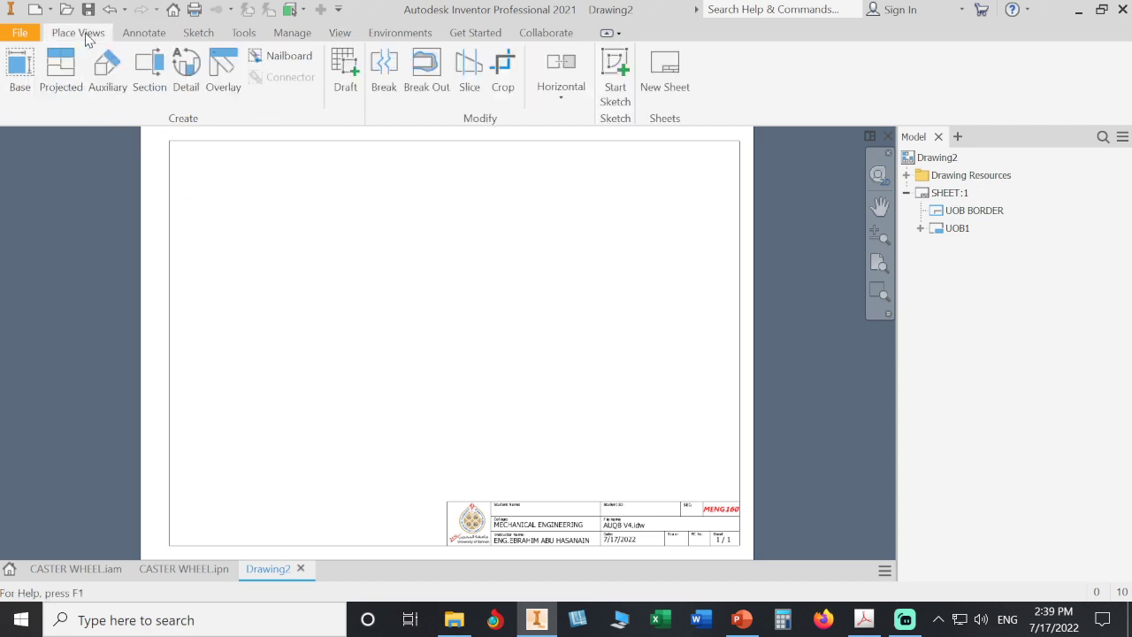
left_click(20, 69)
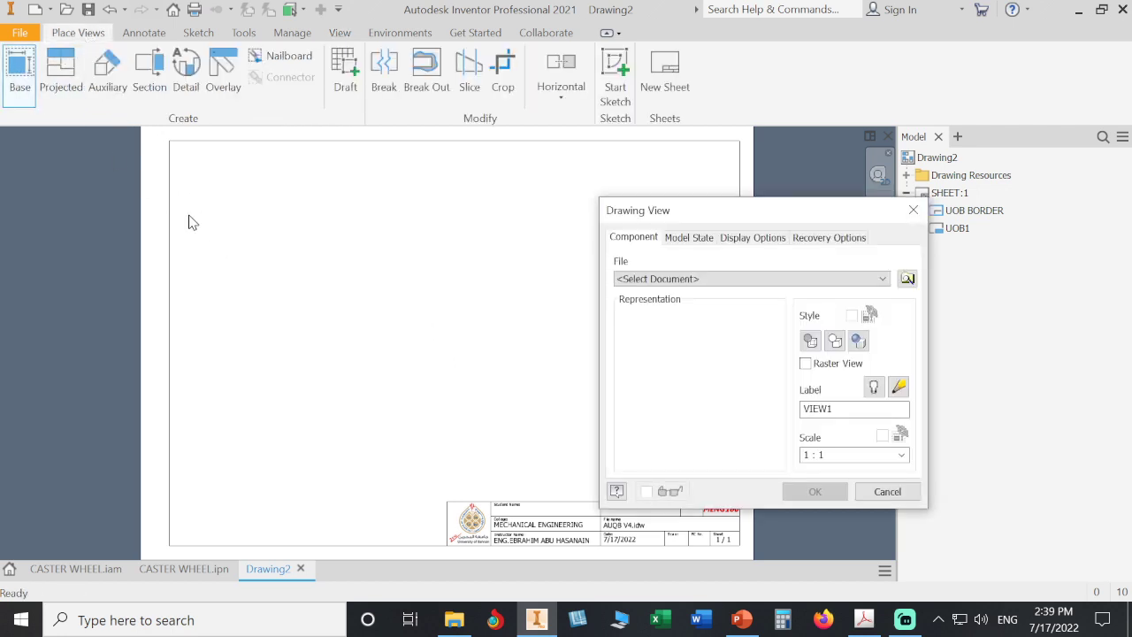
left_click(887, 491)
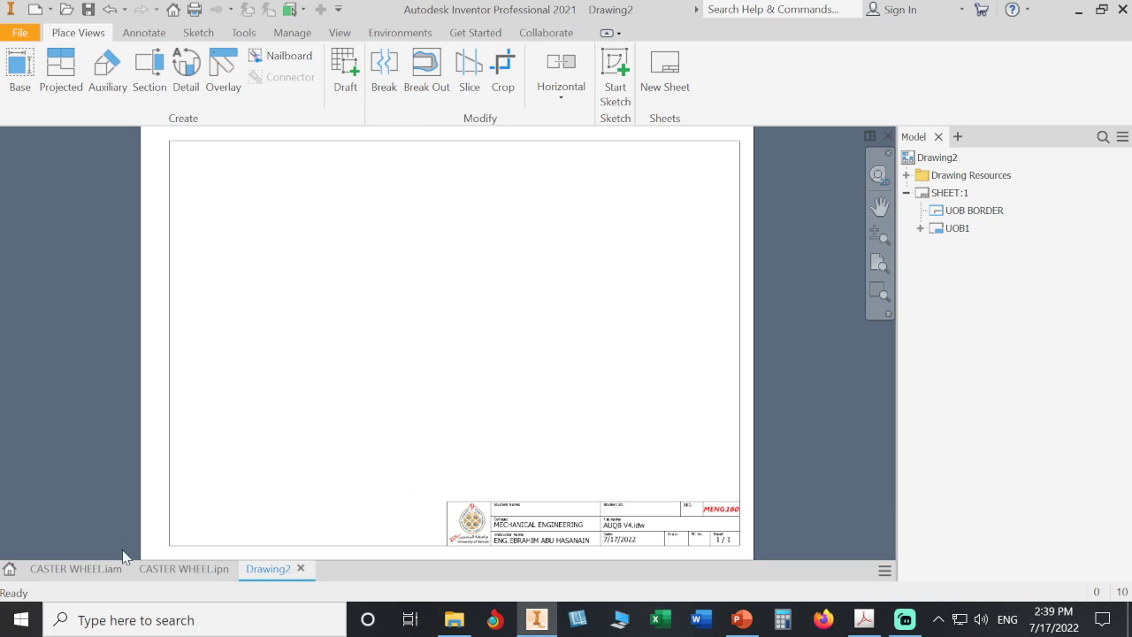
- Turn the CASTER WHEEL.iam assembly to its isometric home view and return to the new drawing
left_click(99, 566)
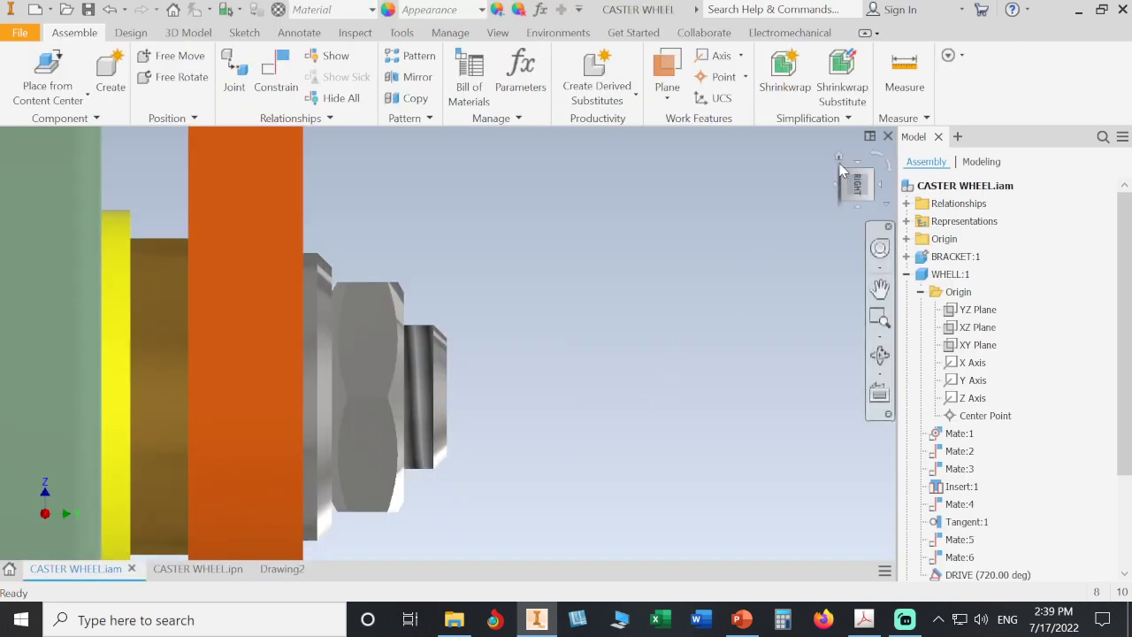
left_click(840, 161)
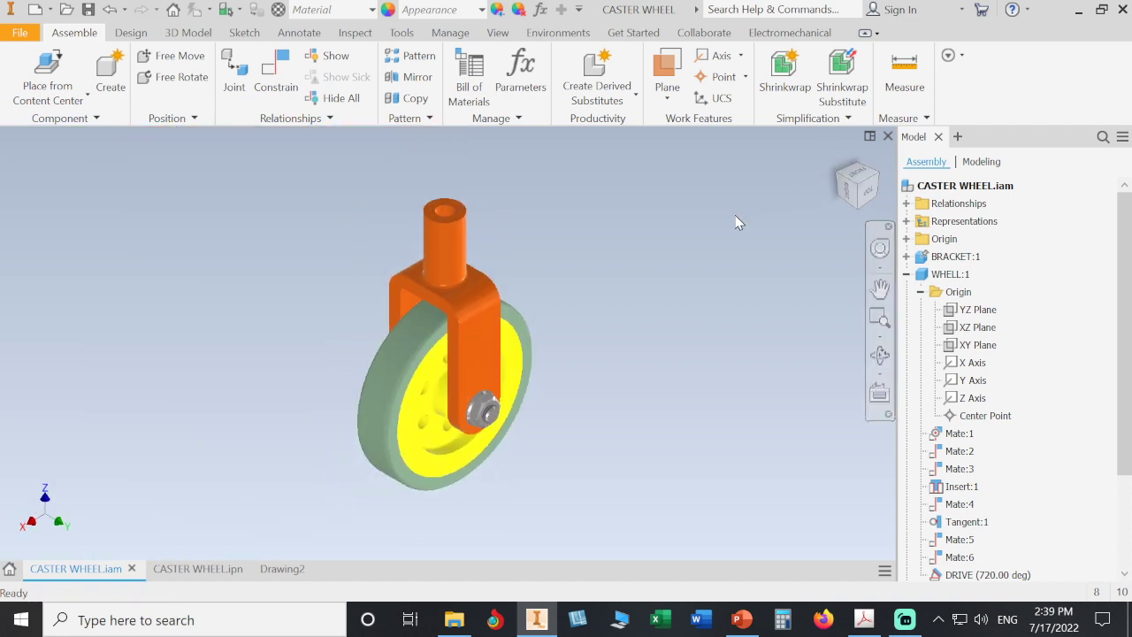
left_click(284, 570)
- Start a base view of the CASTER WHEEL assembly and set its scale to 1:1
left_click(19, 73)
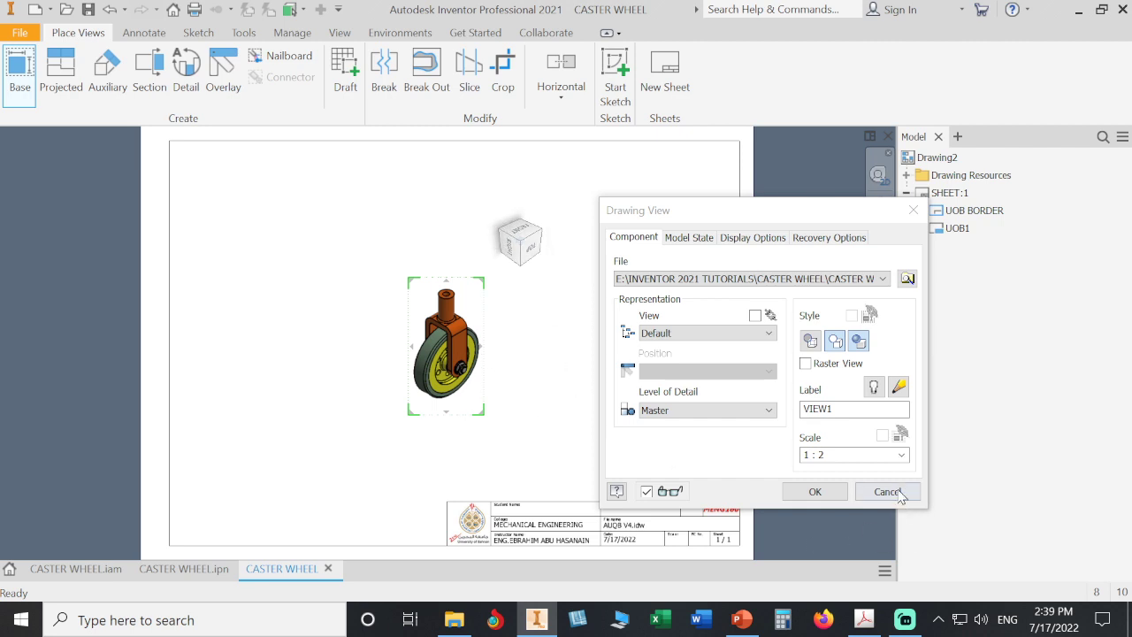
left_click(901, 454)
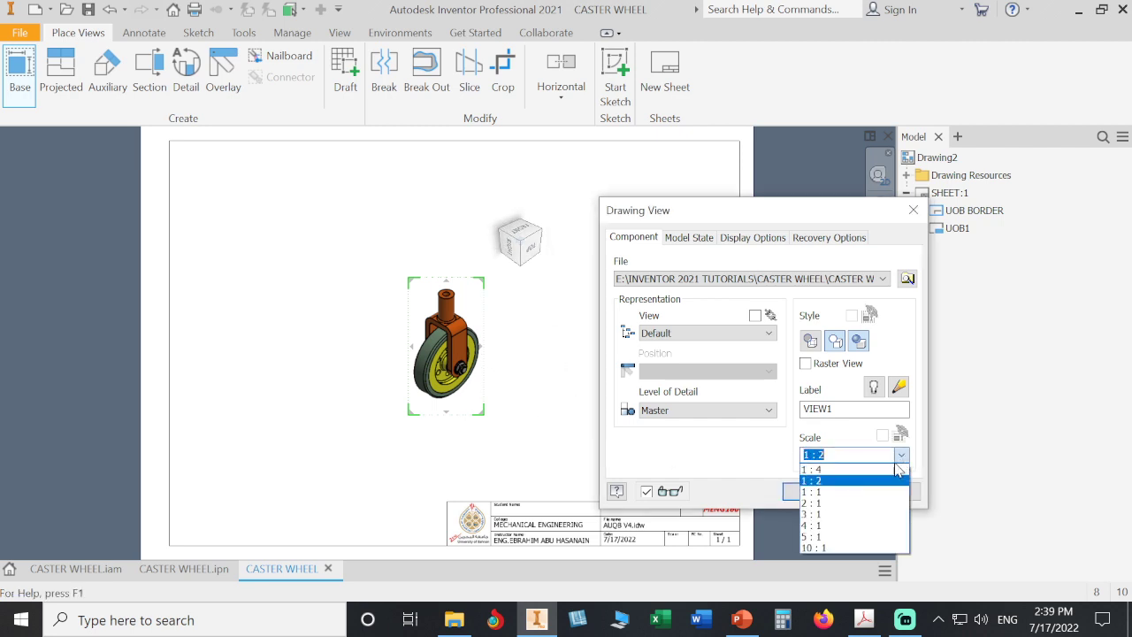
left_click(874, 491)
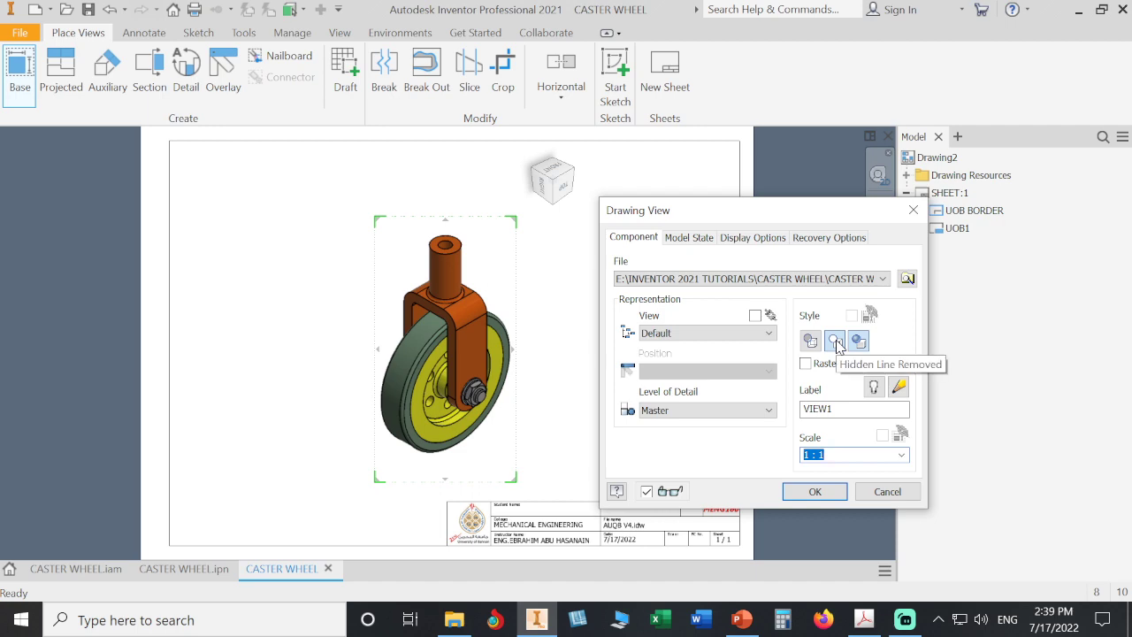
- Check the CASTER WHEEL page of the exercise book in Adobe Acrobat, return to Inventor, and accept the base view
left_click(864, 619)
scroll(806, 403, "up", 2)
scroll(809, 407, "down", 1)
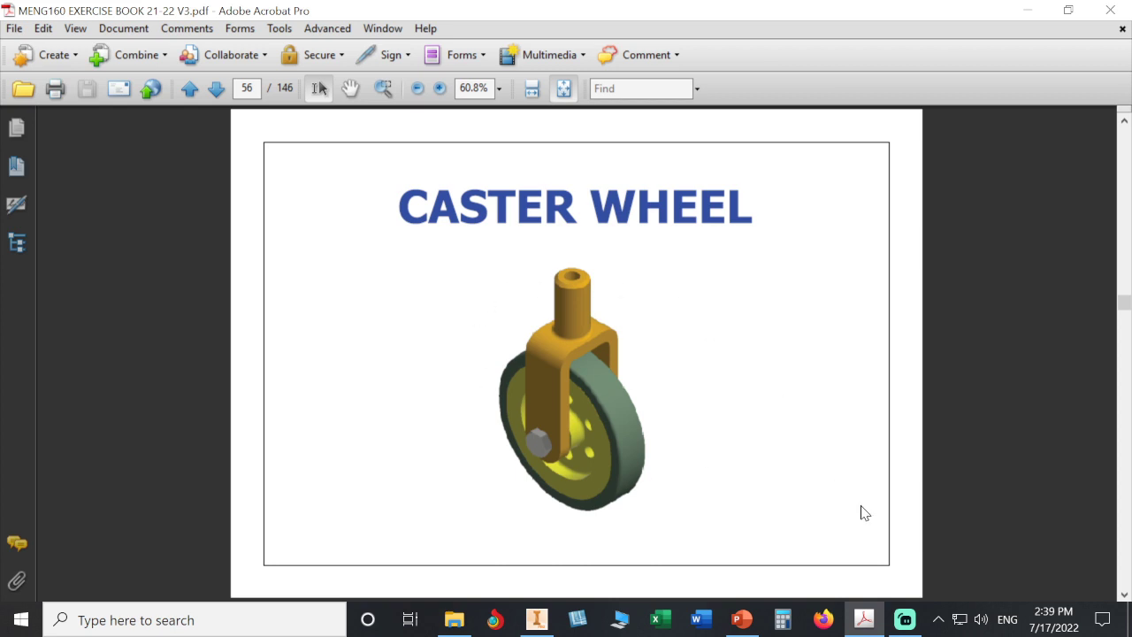
left_click(535, 621)
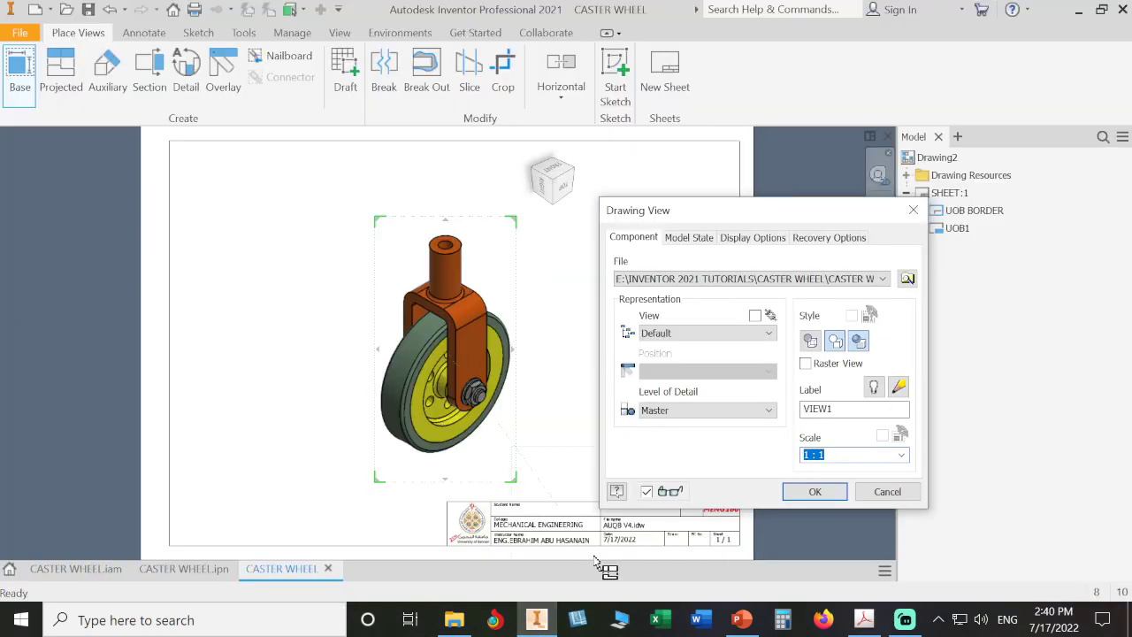
left_click(811, 492)
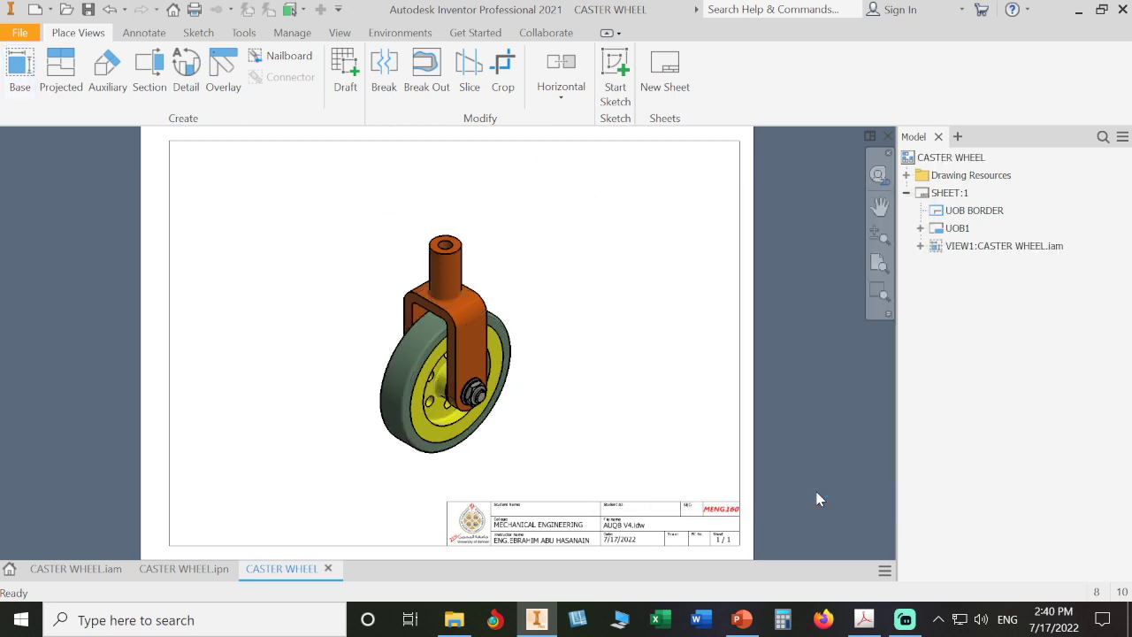
- Adjust the caster wheel view's position near the middle of the sheet
left_click(535, 451)
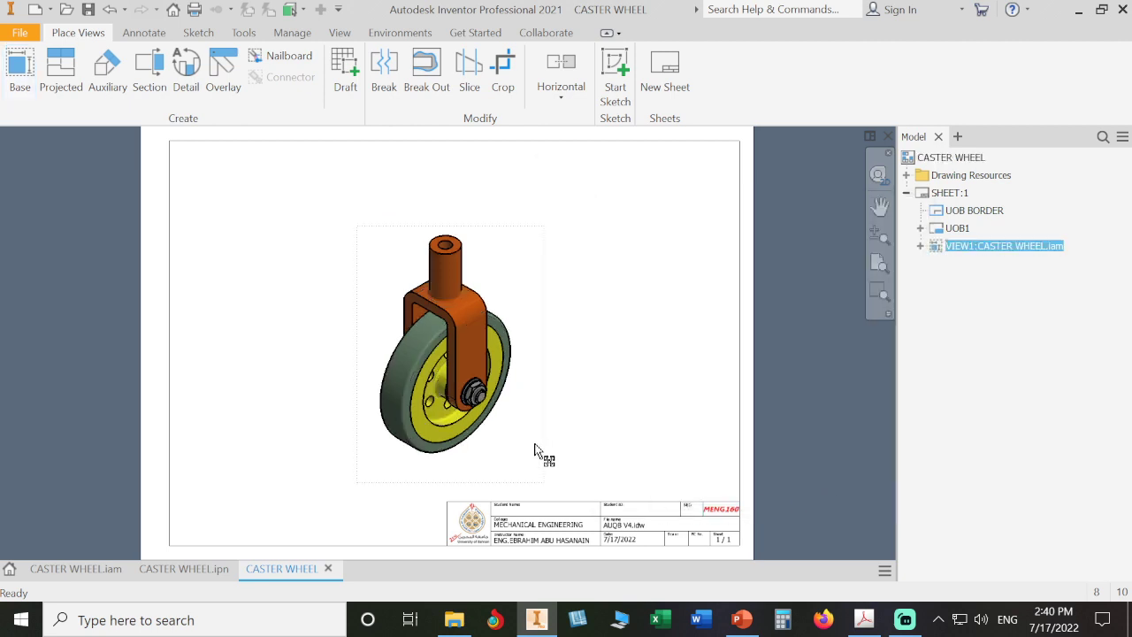
left_click_drag(534, 443, 511, 434)
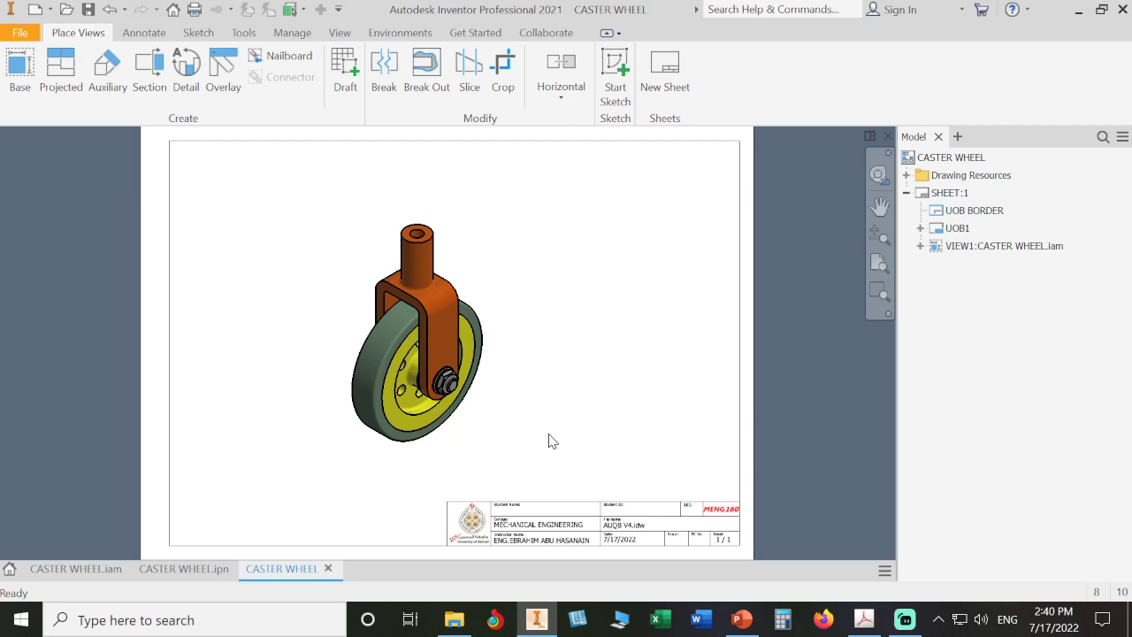
left_click_drag(509, 418, 531, 428)
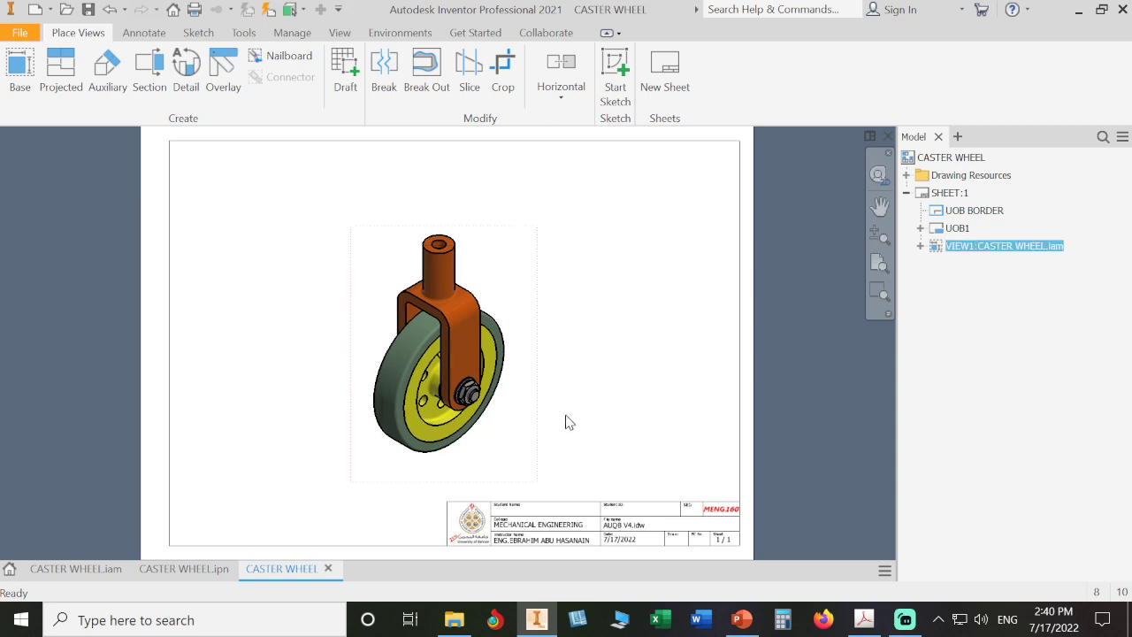
left_click(569, 422)
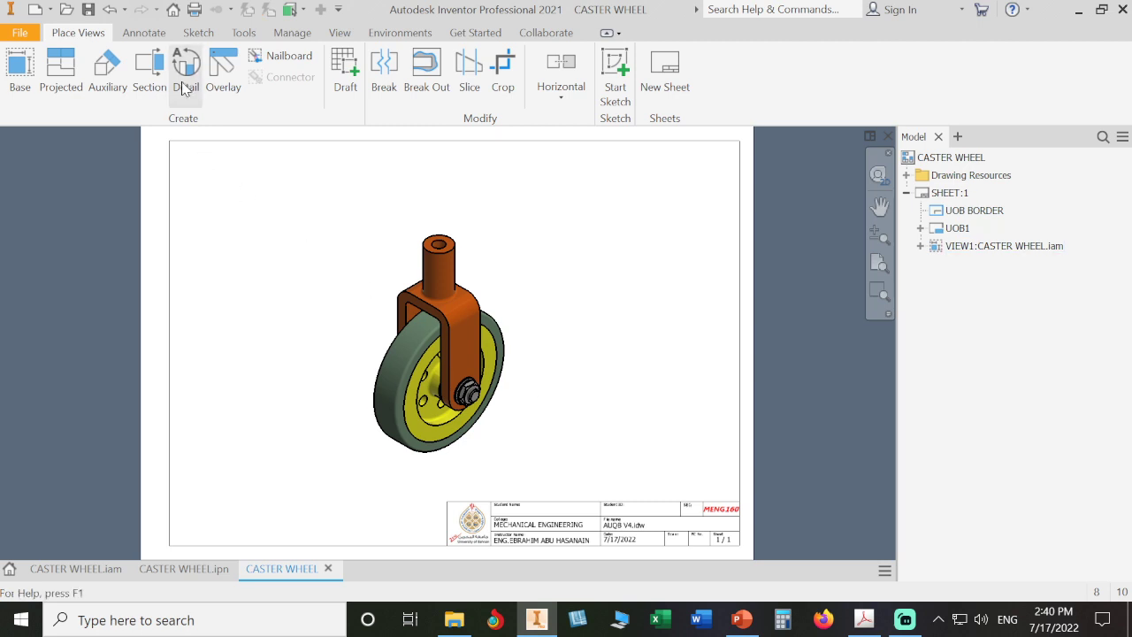
- Add a text note to the sheet reading CASTER WHEEL
left_click(143, 33)
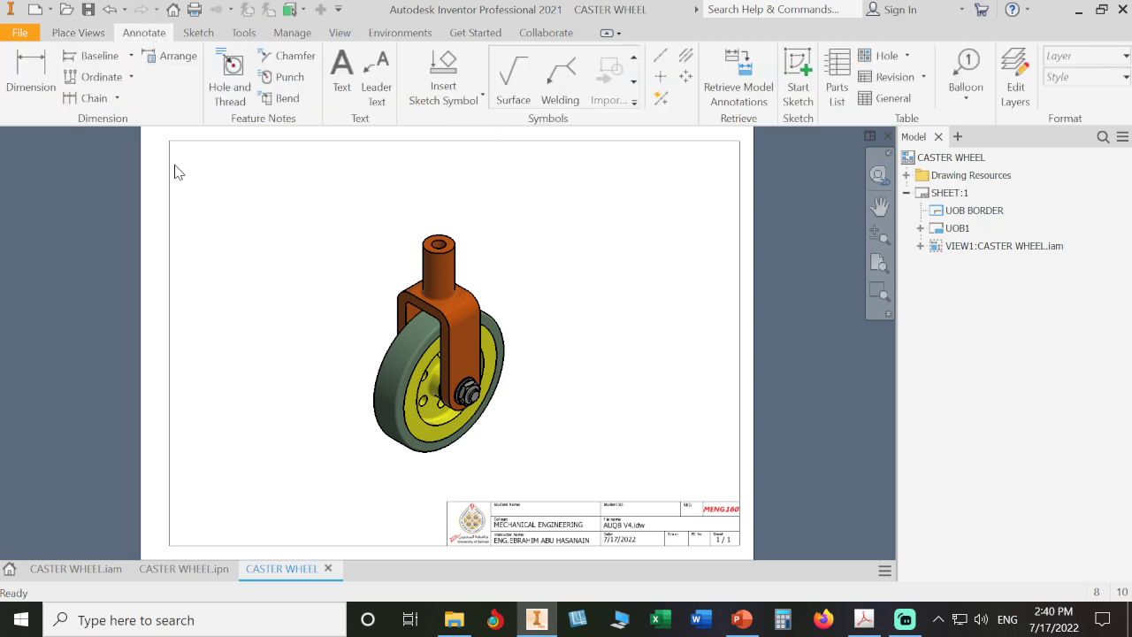
left_click(338, 73)
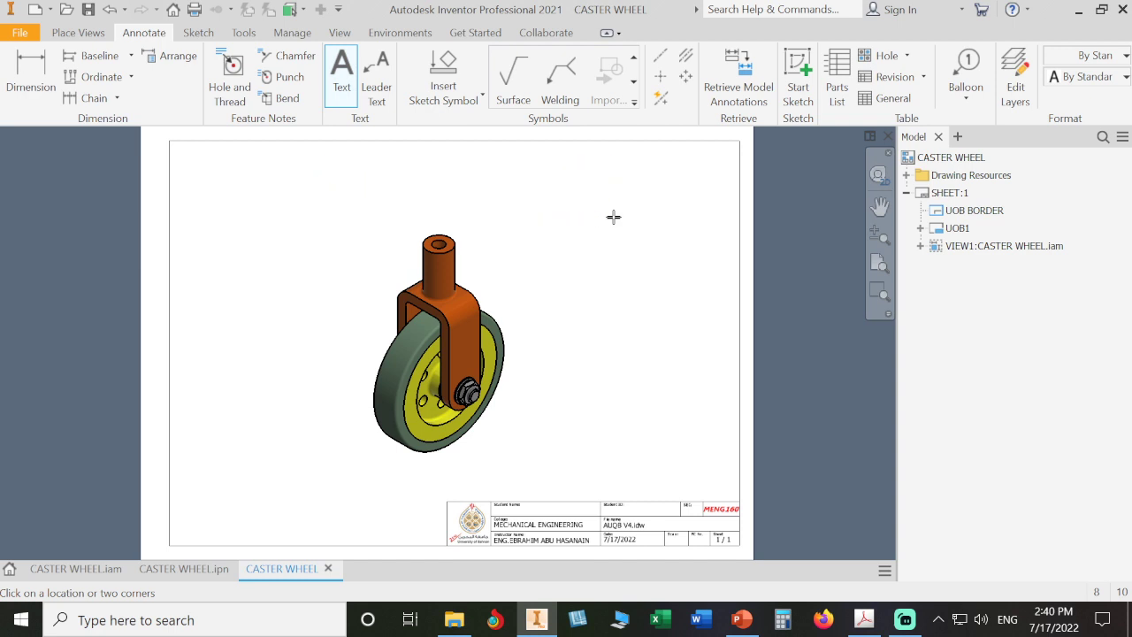
left_click(621, 259)
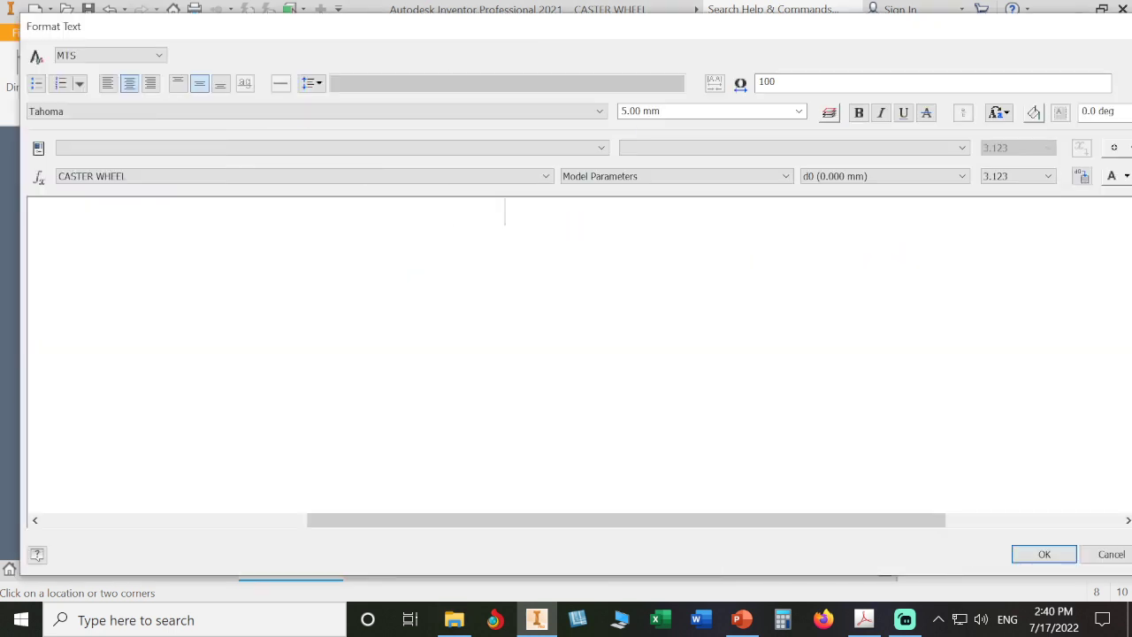
type("CASTER")
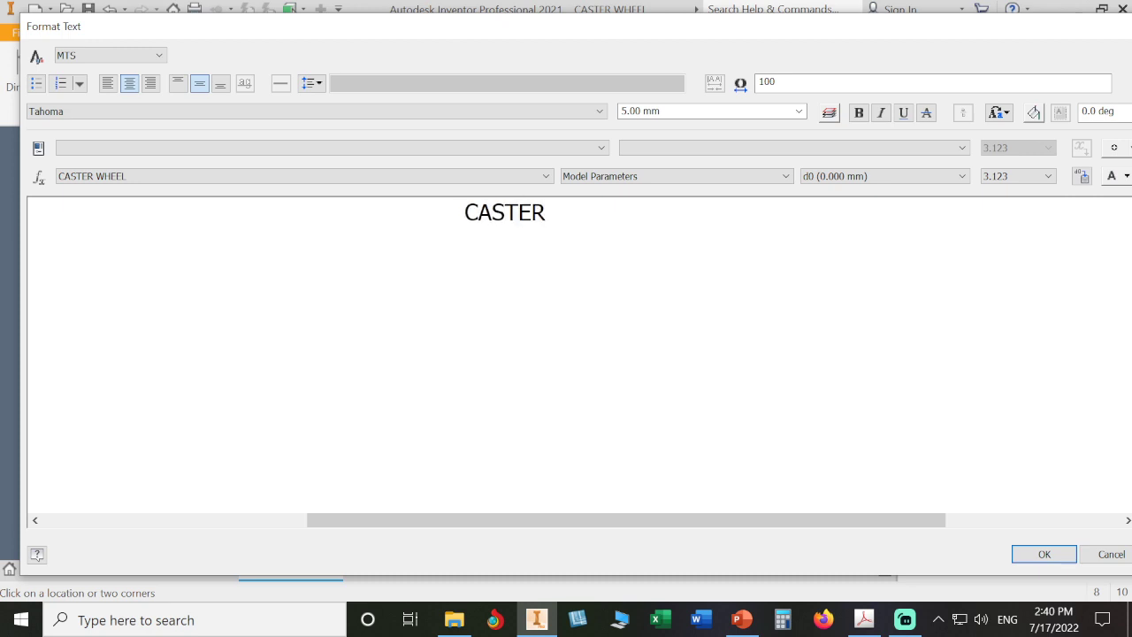
type(" WHEEL")
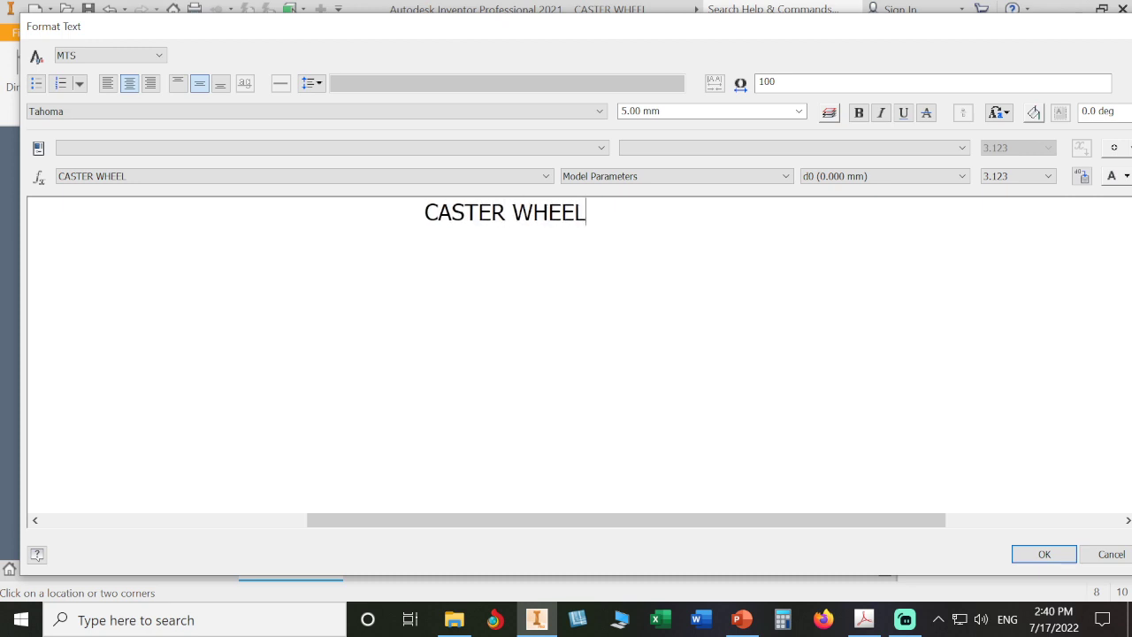
- Set the height of the whole CASTER WHEEL text to 10.00 mm
key("shift+Left")
key("shift+Left")
key("shift+Left")
key("shift+Left")
key("shift+Left")
key("shift+Left")
key("shift+Left")
key("shift+Left")
key("shift+Left")
key("shift+Left")
key("shift+Left")
key("shift+Left")
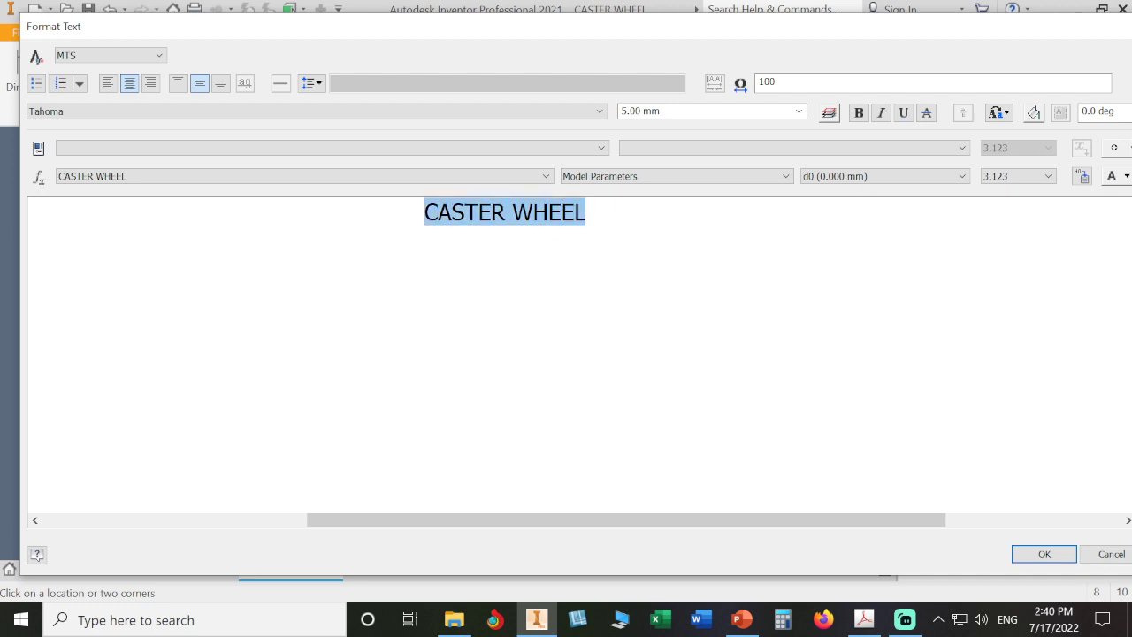
left_click(798, 111)
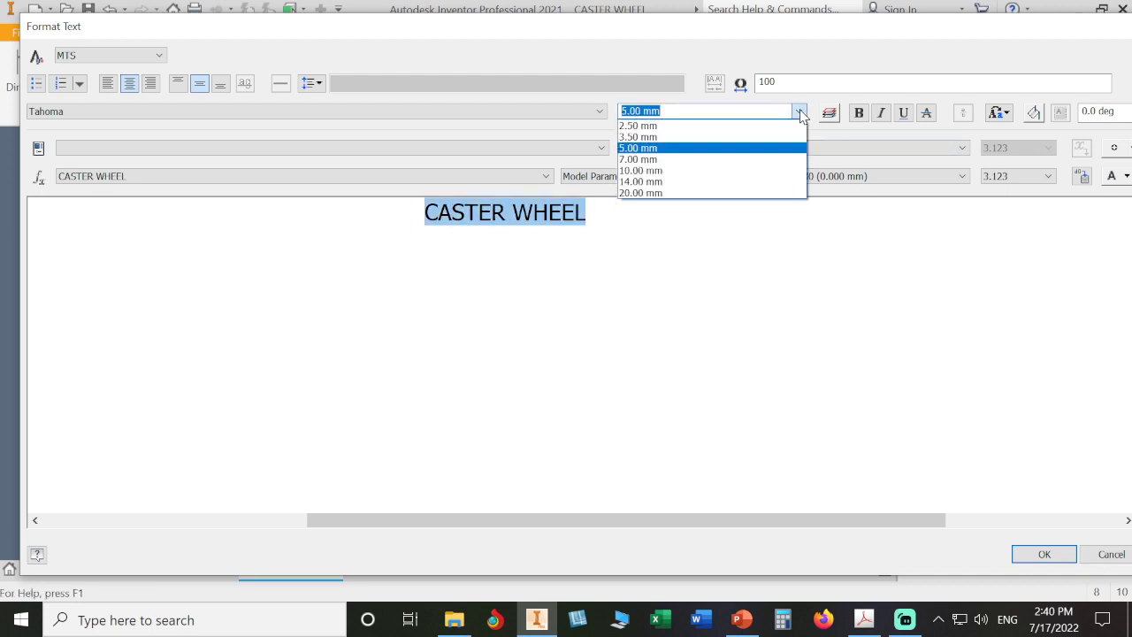
left_click(775, 171)
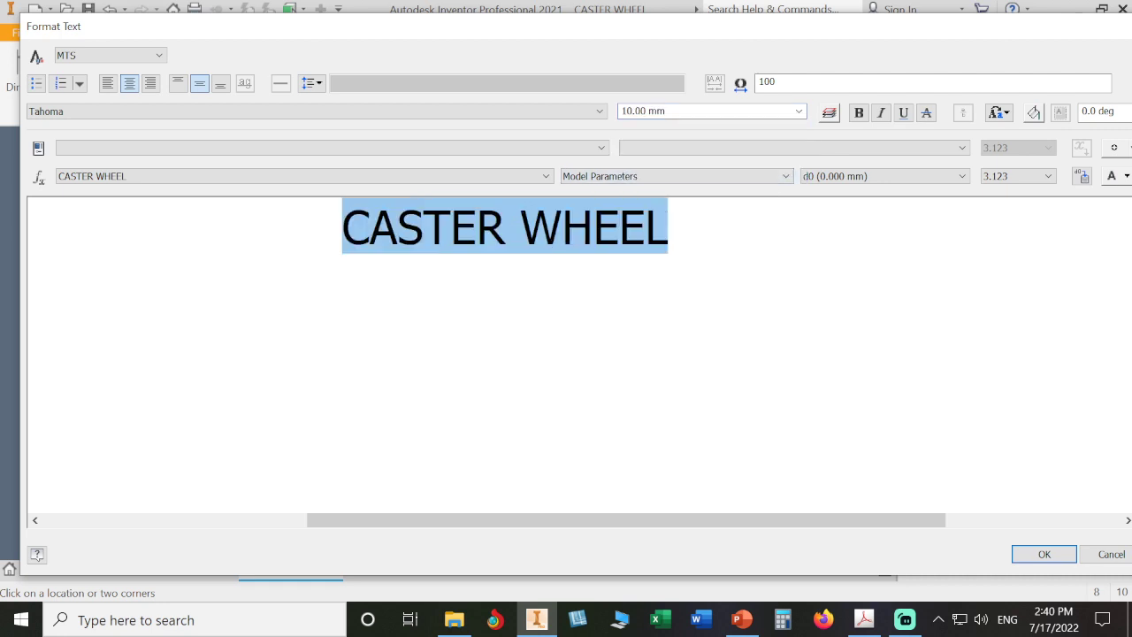
- Color the CASTER WHEEL text red, make it bold without underline, and place it as a title above the view
left_click(828, 112)
left_click(506, 234)
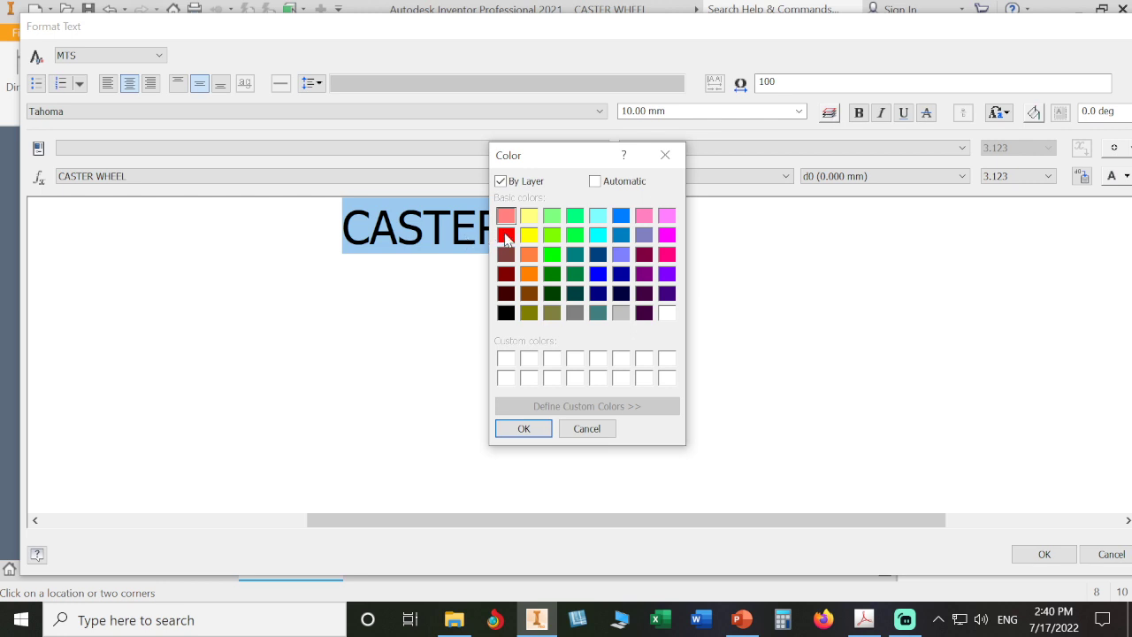
left_click(521, 428)
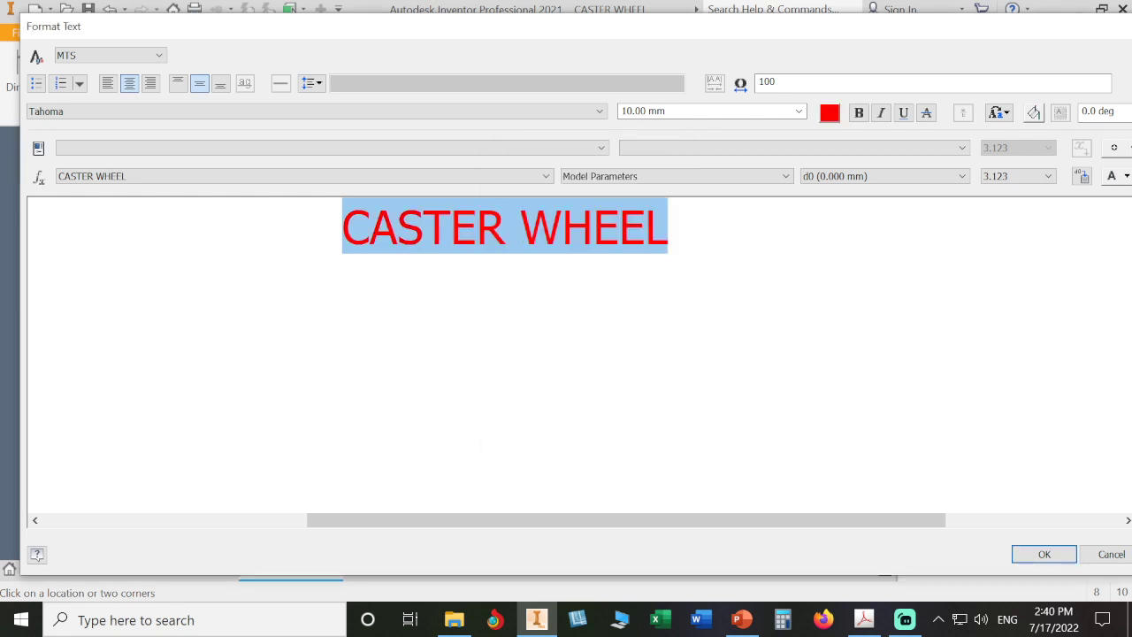
left_click(903, 113)
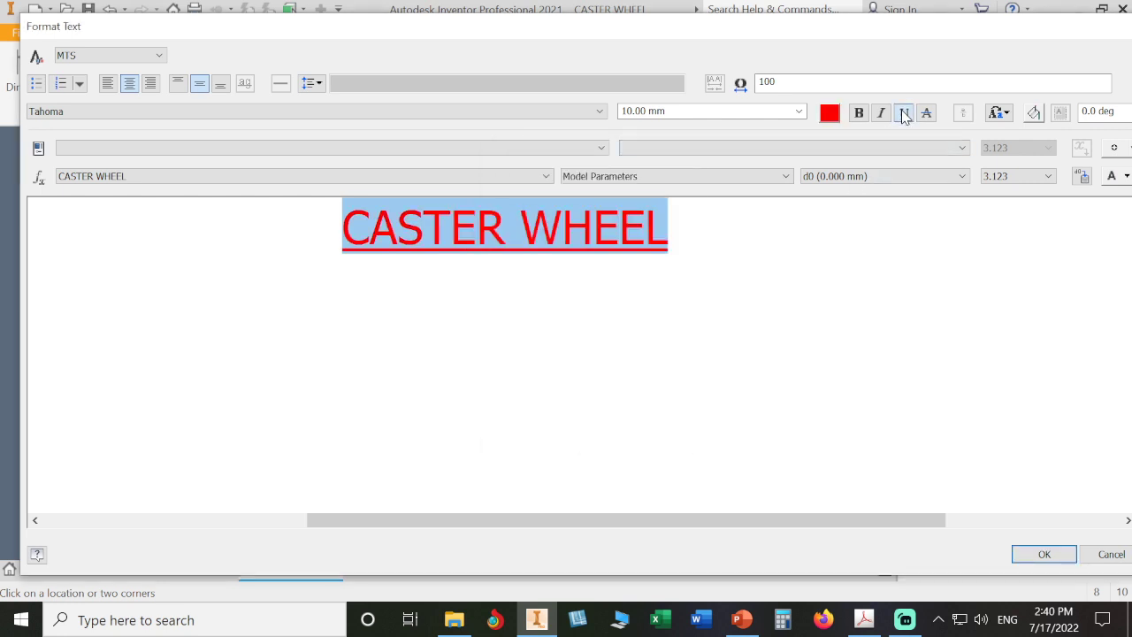
left_click(903, 113)
left_click(859, 113)
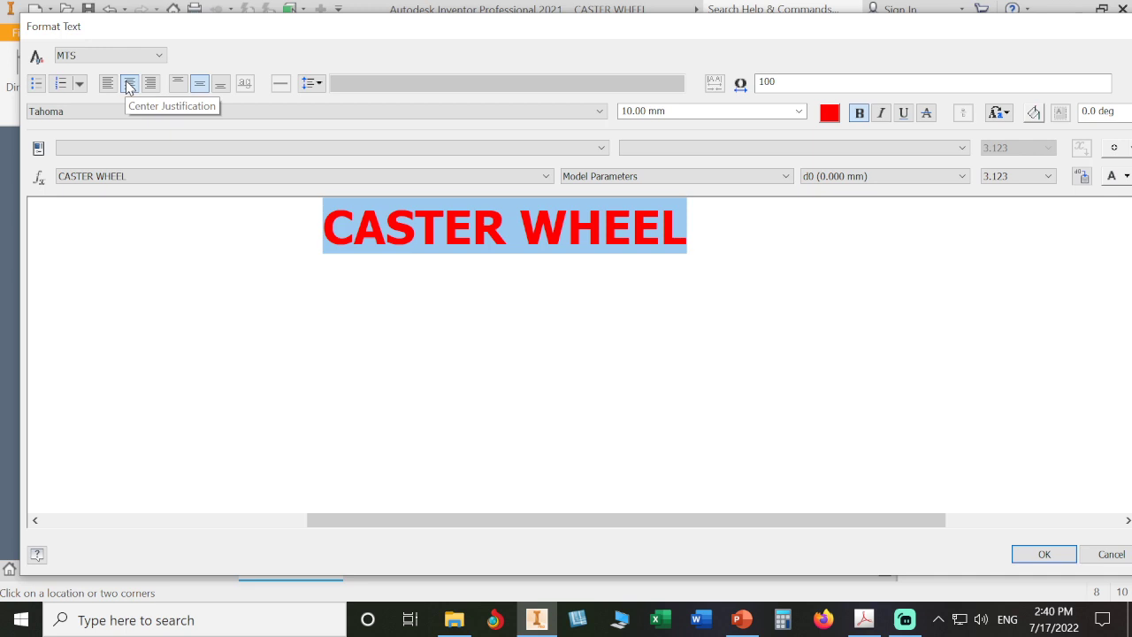
left_click(1057, 558)
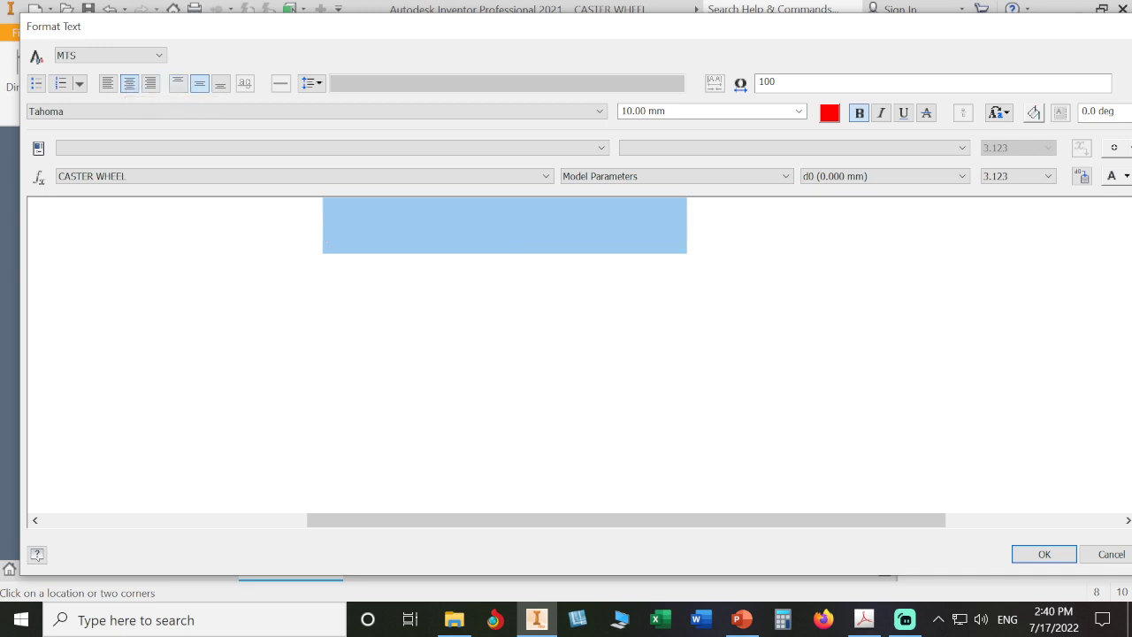
left_click(1044, 554)
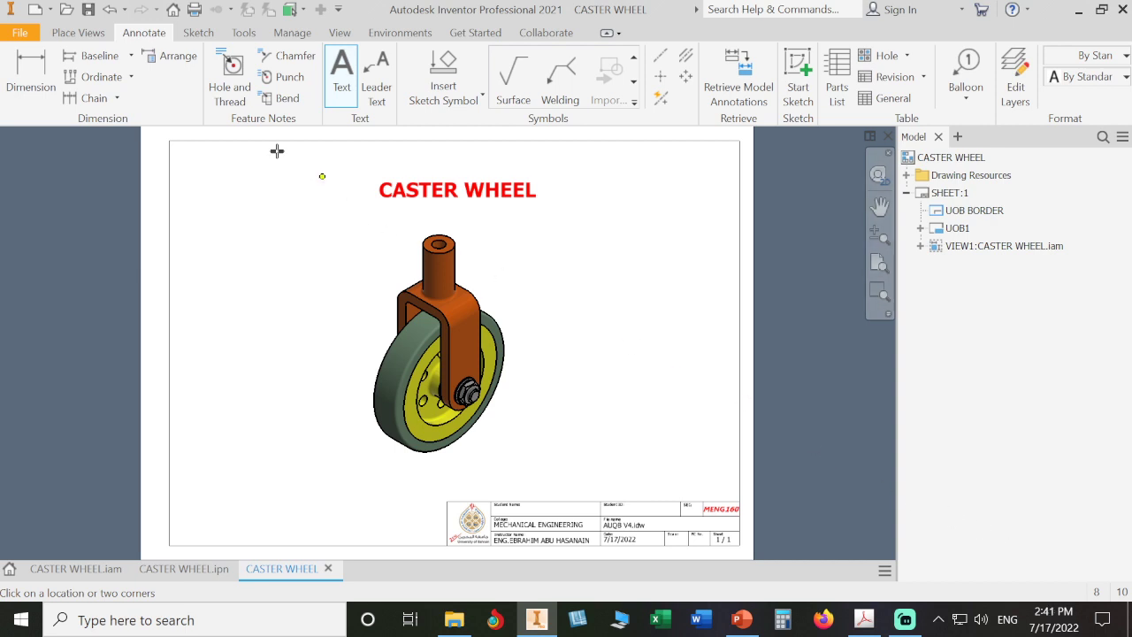
- Save the drawing as CASTER WHEEL.idw in the CASTER WHEEL folder and check the file name in the title block
left_click(87, 10)
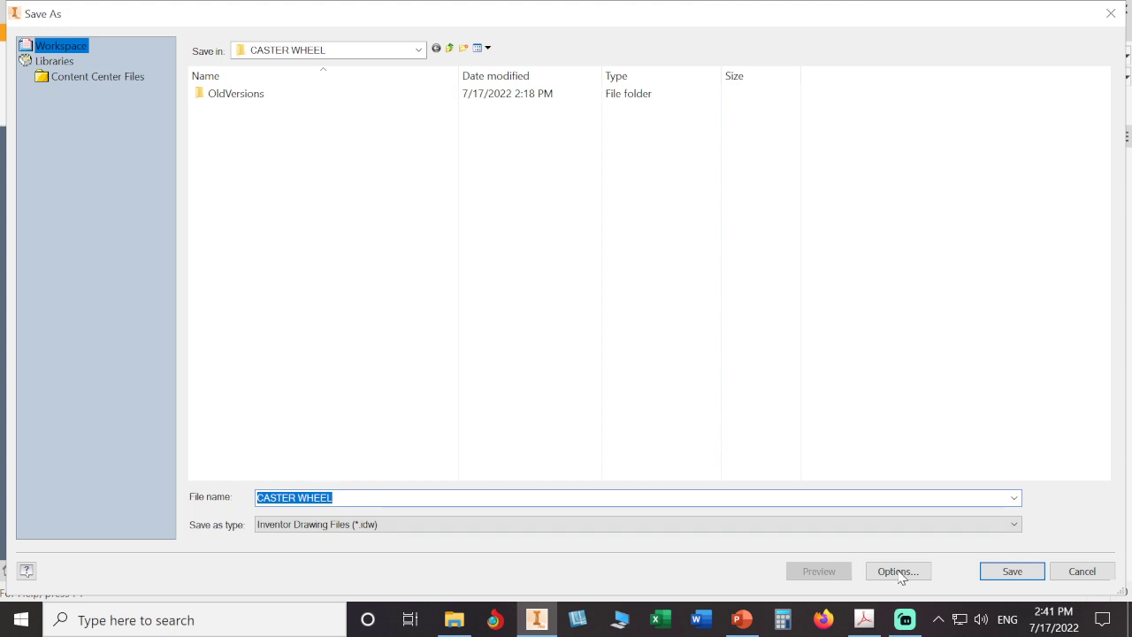
left_click(1008, 571)
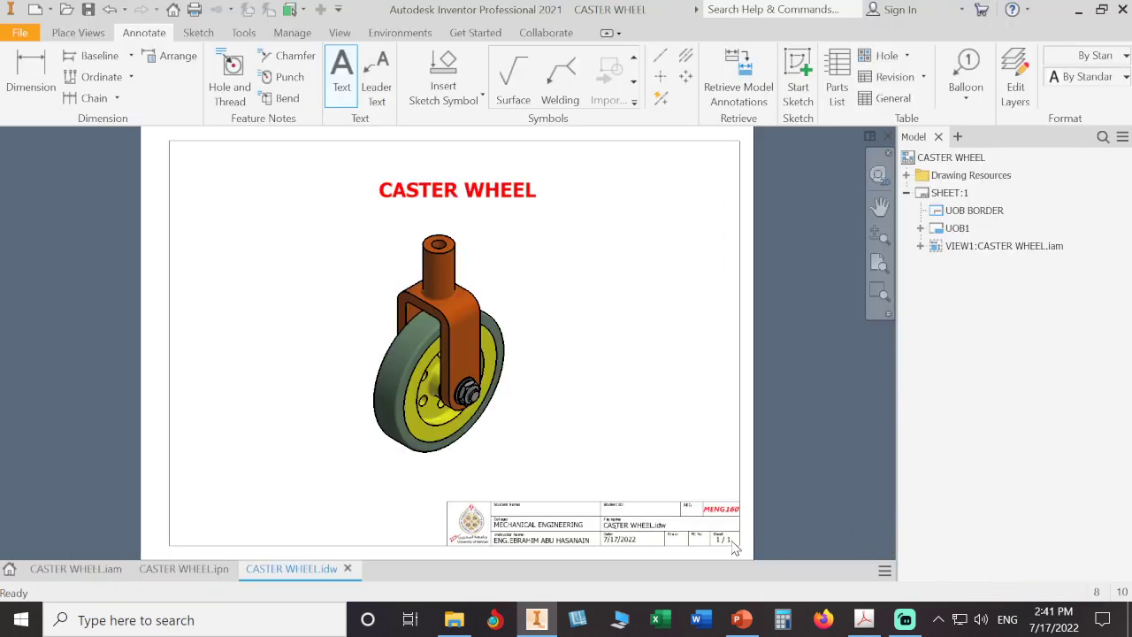
scroll(666, 527, "down", 6)
middle_click_drag(669, 527, 681, 411)
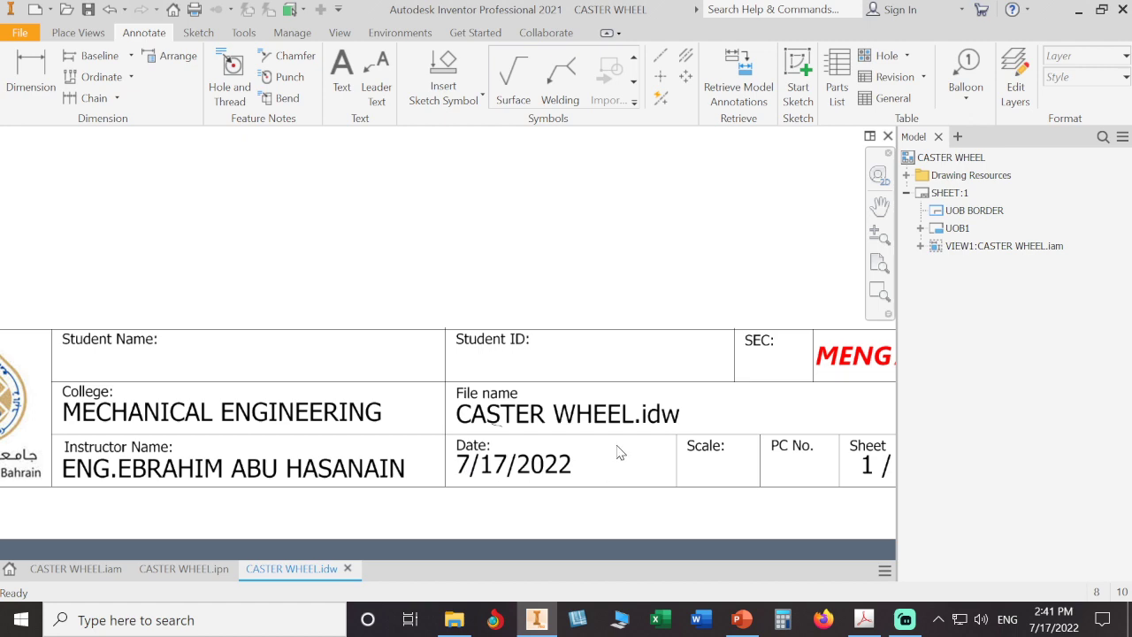
middle_click_drag(613, 445, 423, 467)
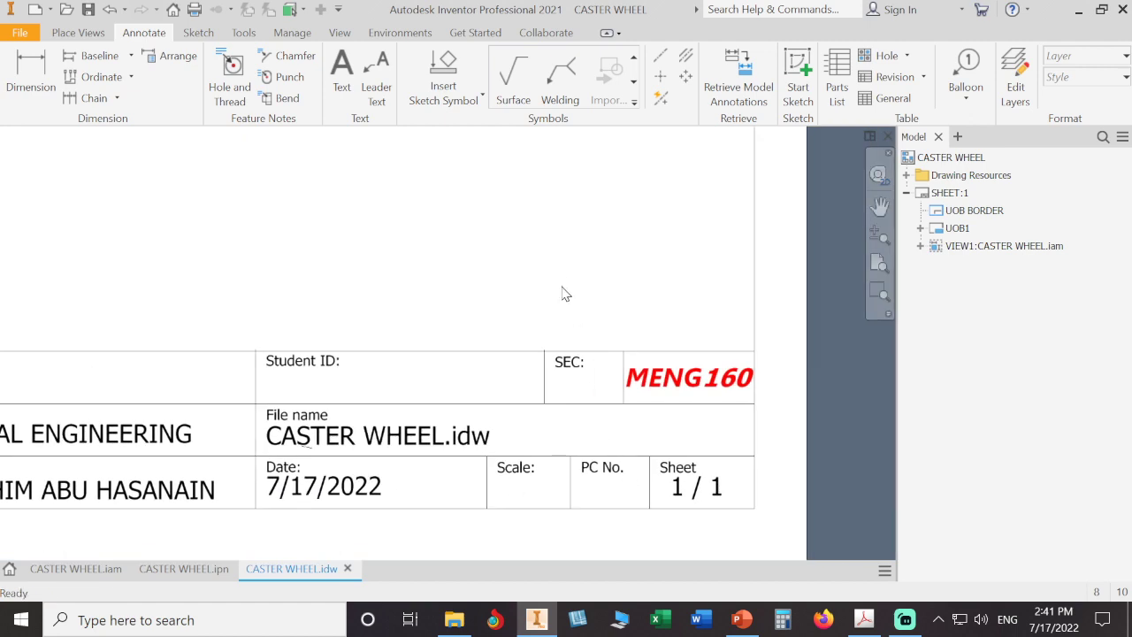
scroll(563, 286, "up", 1)
scroll(566, 293, "up", 3)
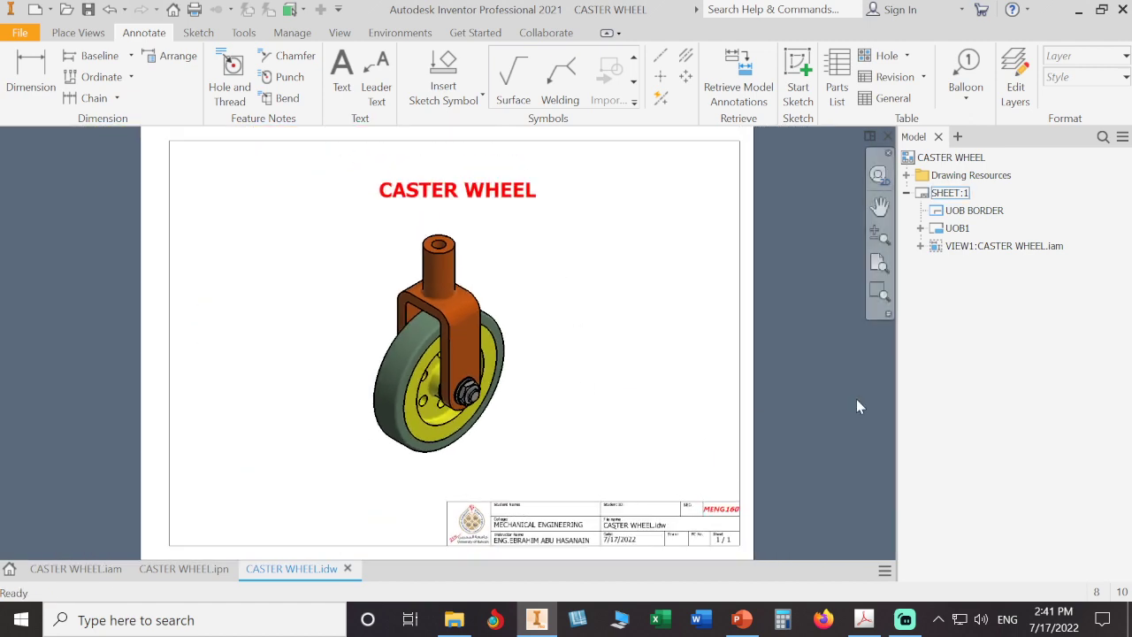
- Rename the sheet as SHADED ASSEMBLY, collapse its entry in the model tree, and save the drawing
left_click(950, 193)
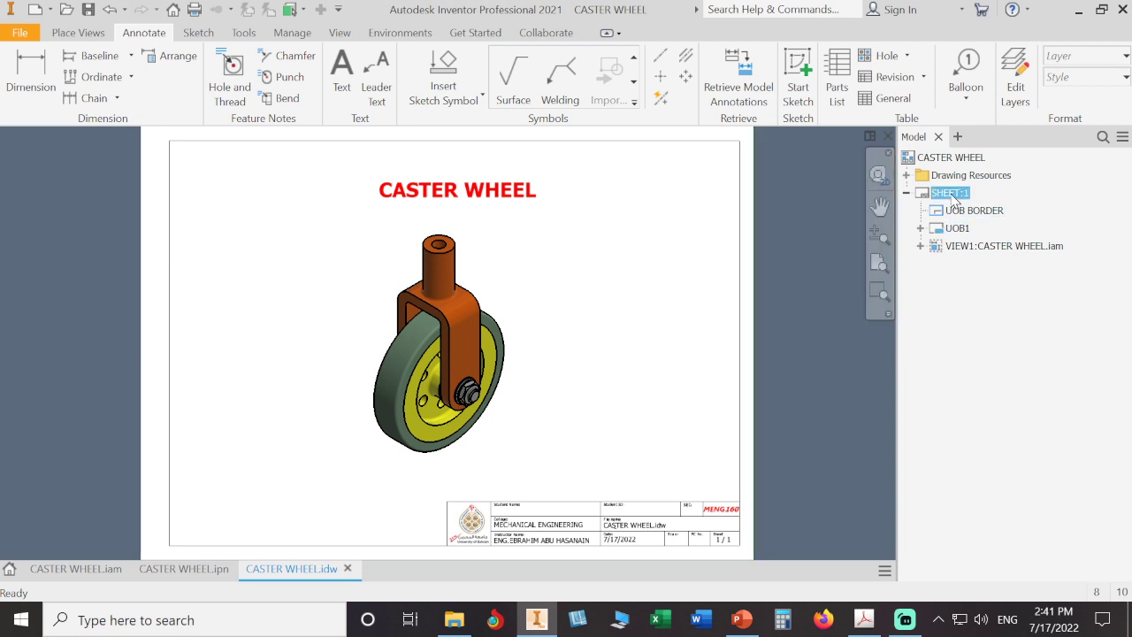
left_click(950, 193)
left_click(947, 193)
double_click(948, 193)
type("SHADED")
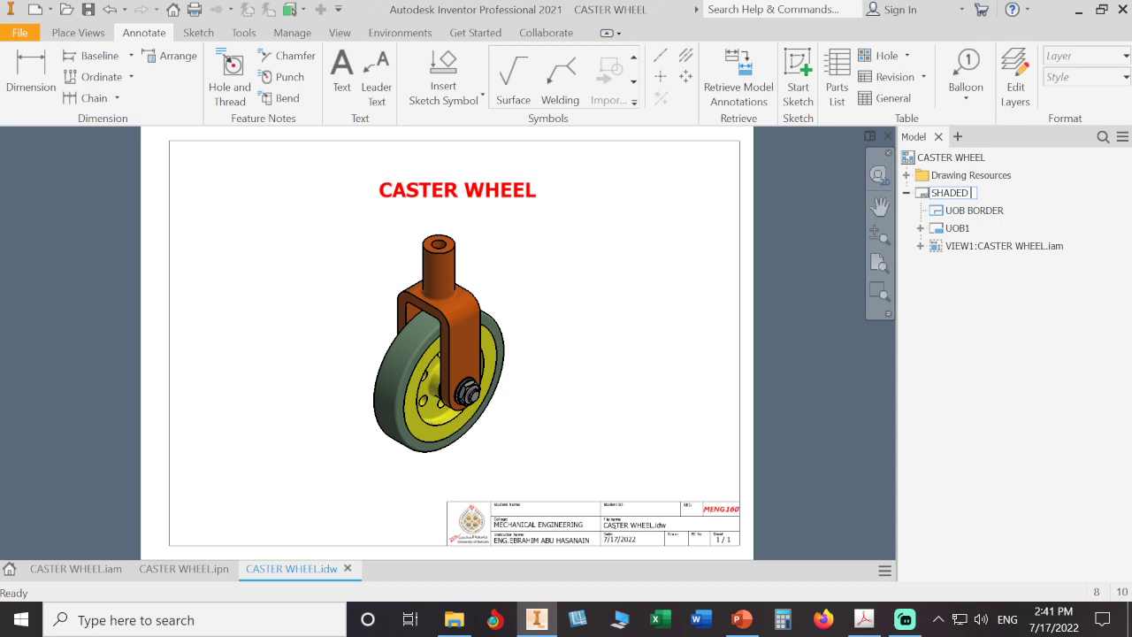
type(" ASSEMBLY")
key("Return")
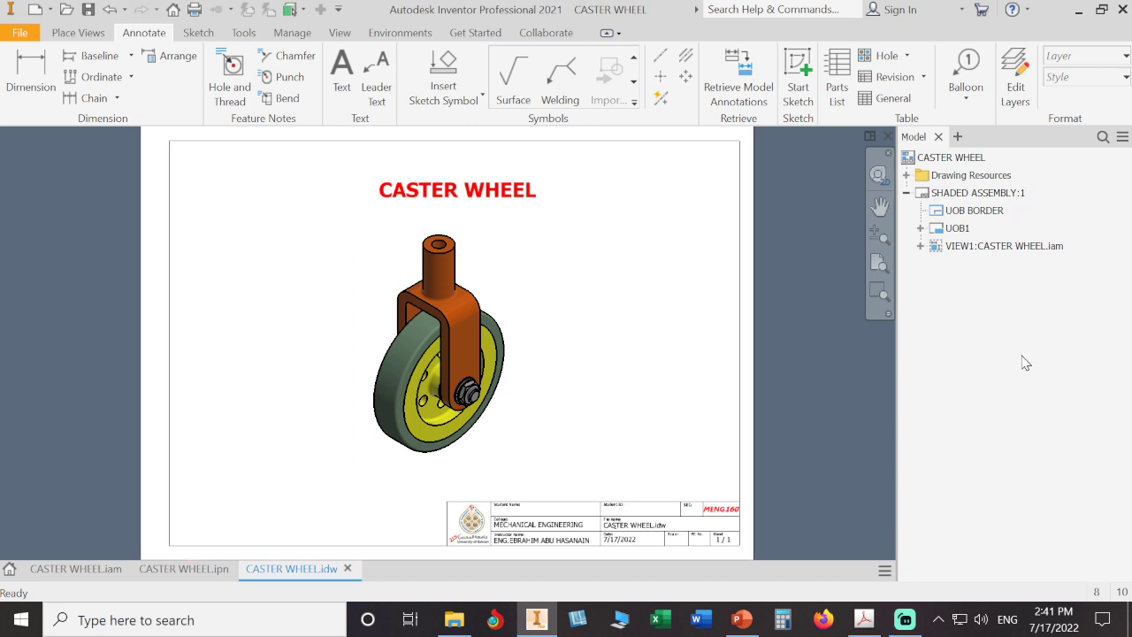
left_click(906, 193)
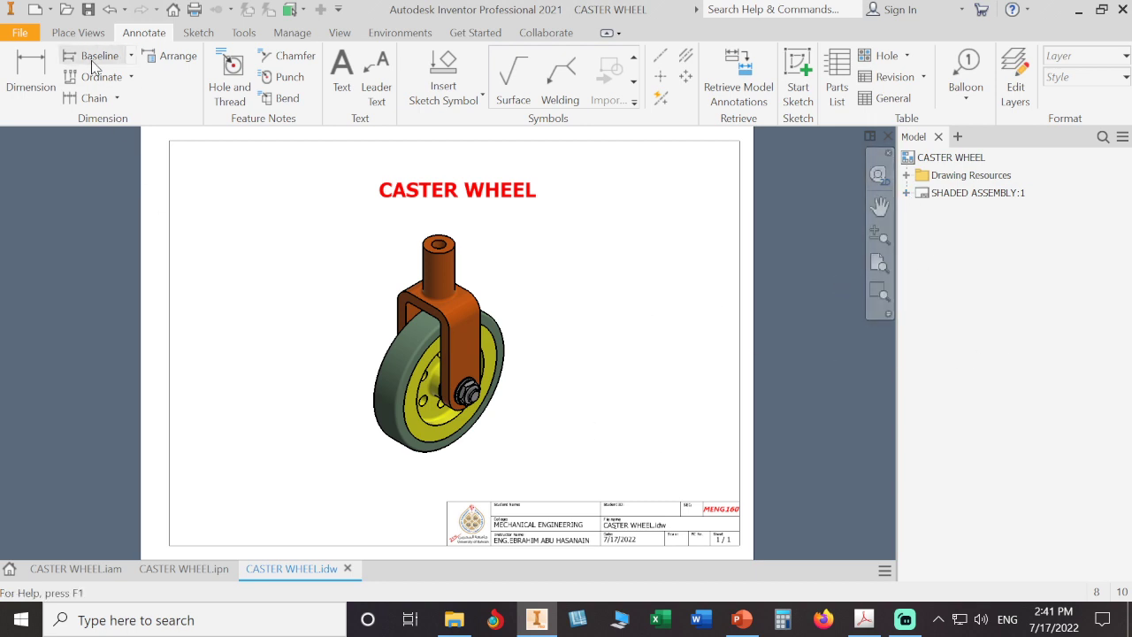
left_click(88, 9)
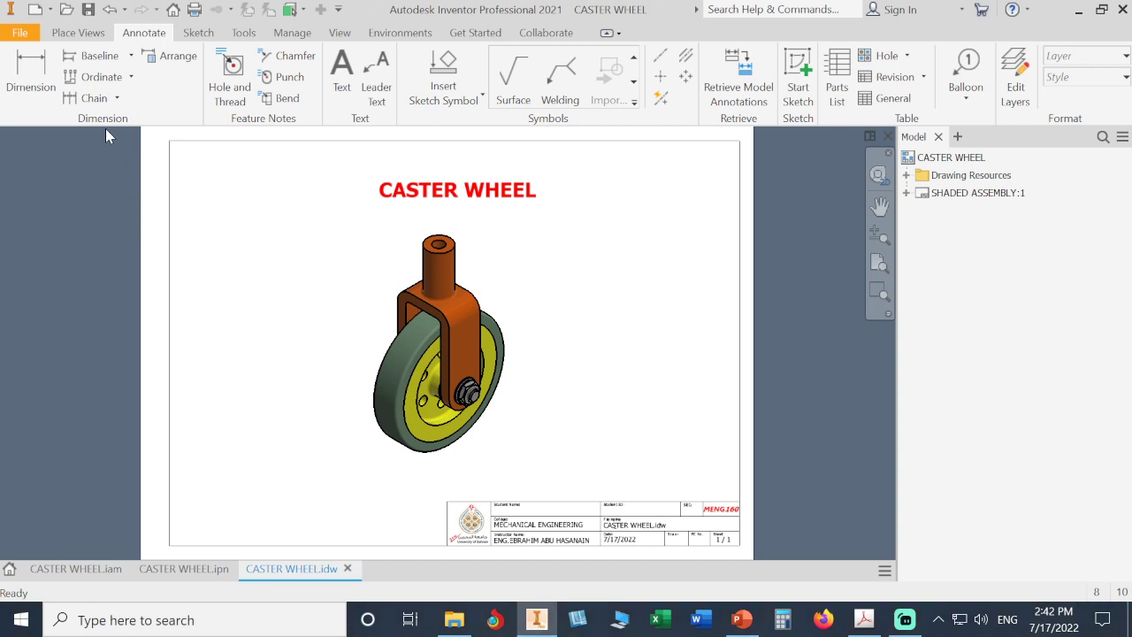
left_click(36, 10)
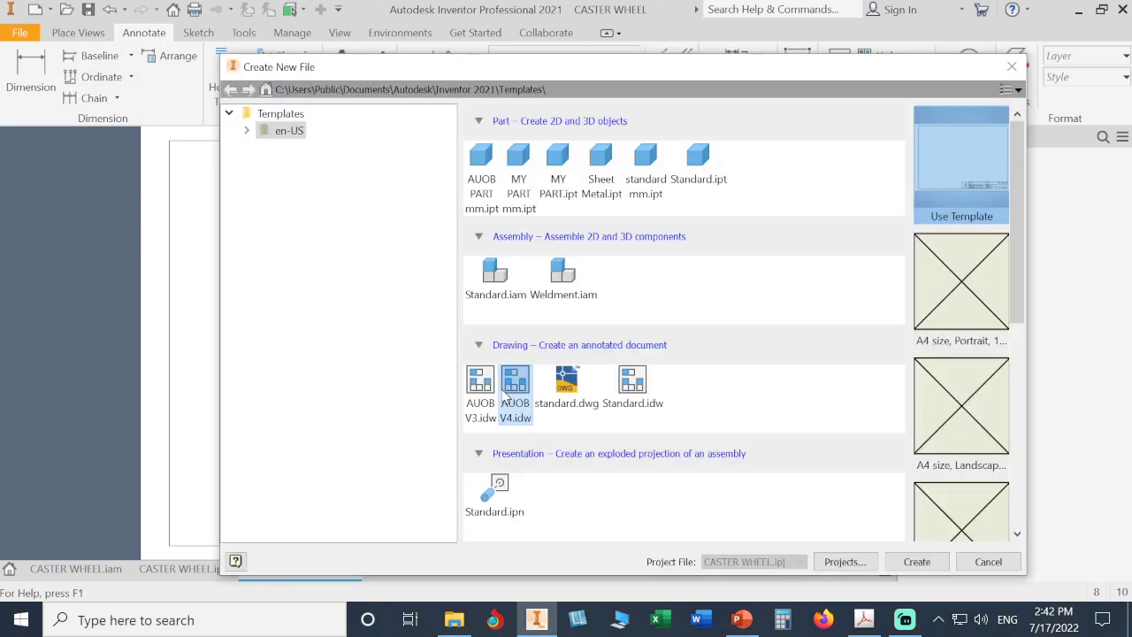
left_click(917, 564)
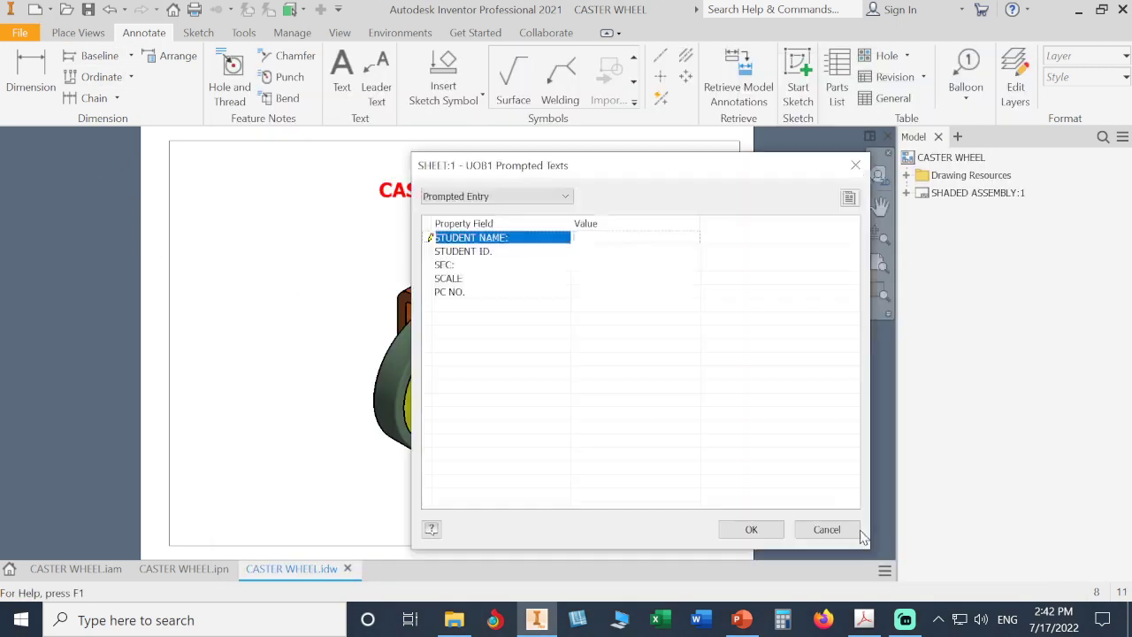
left_click(831, 529)
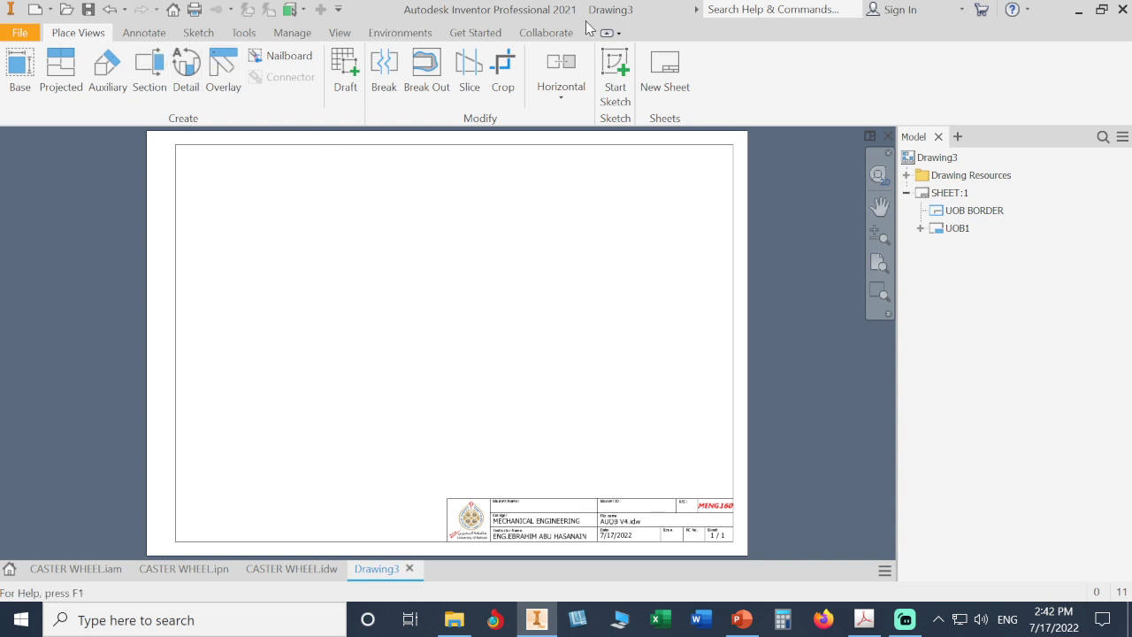
left_click(300, 573)
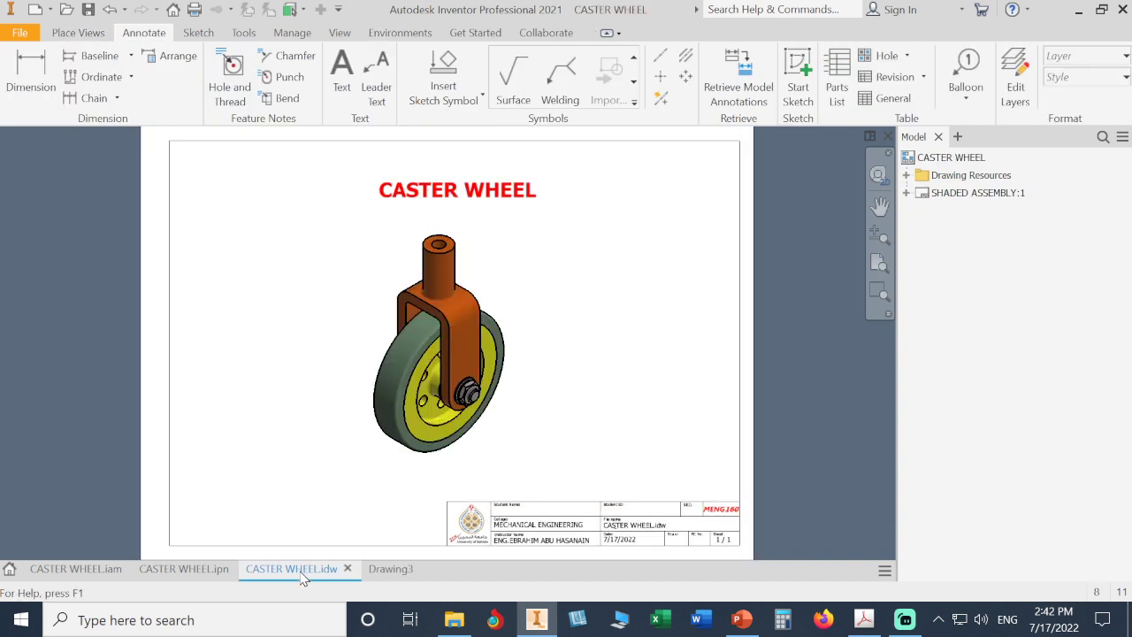
left_click(382, 573)
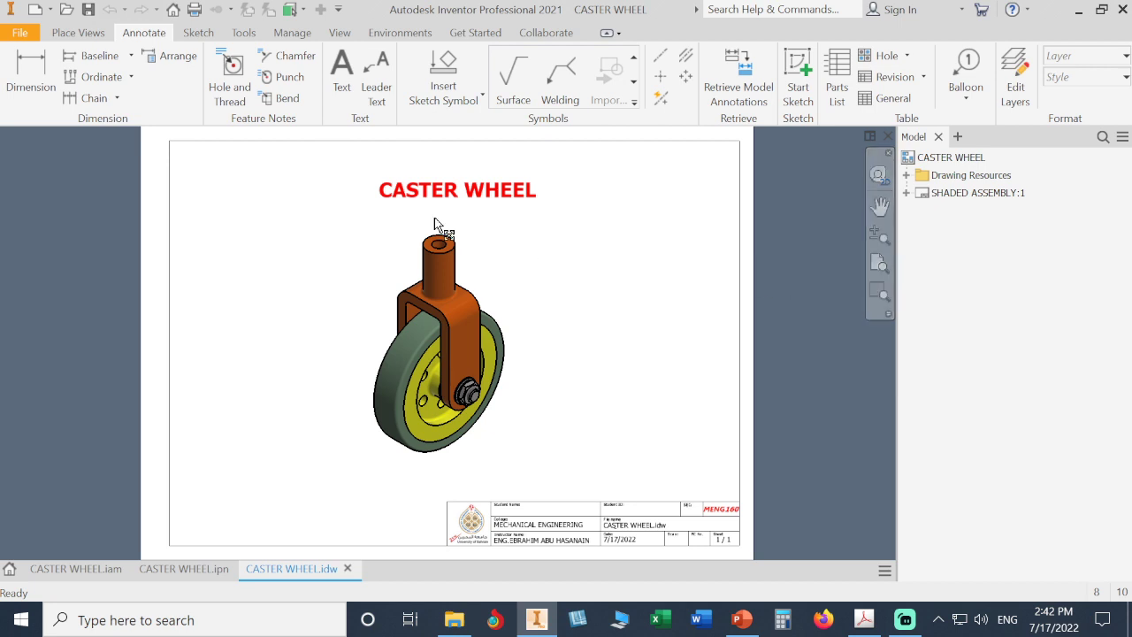
- Add a new sheet to the CASTER WHEEL drawing, leaving the title block's prompted texts blank
left_click(89, 33)
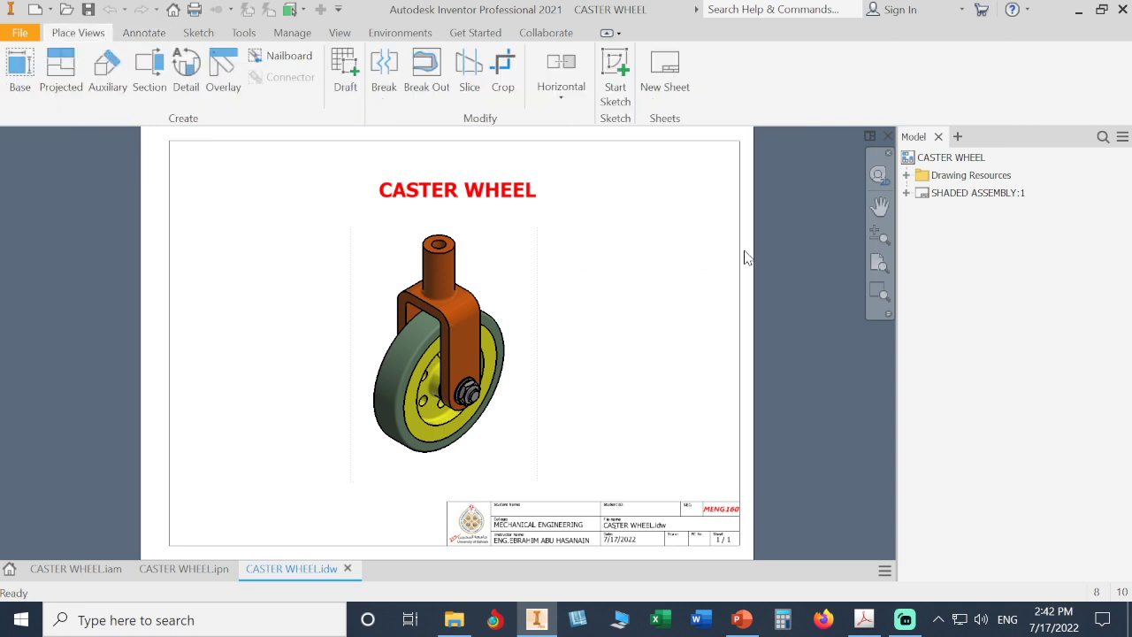
left_click(665, 73)
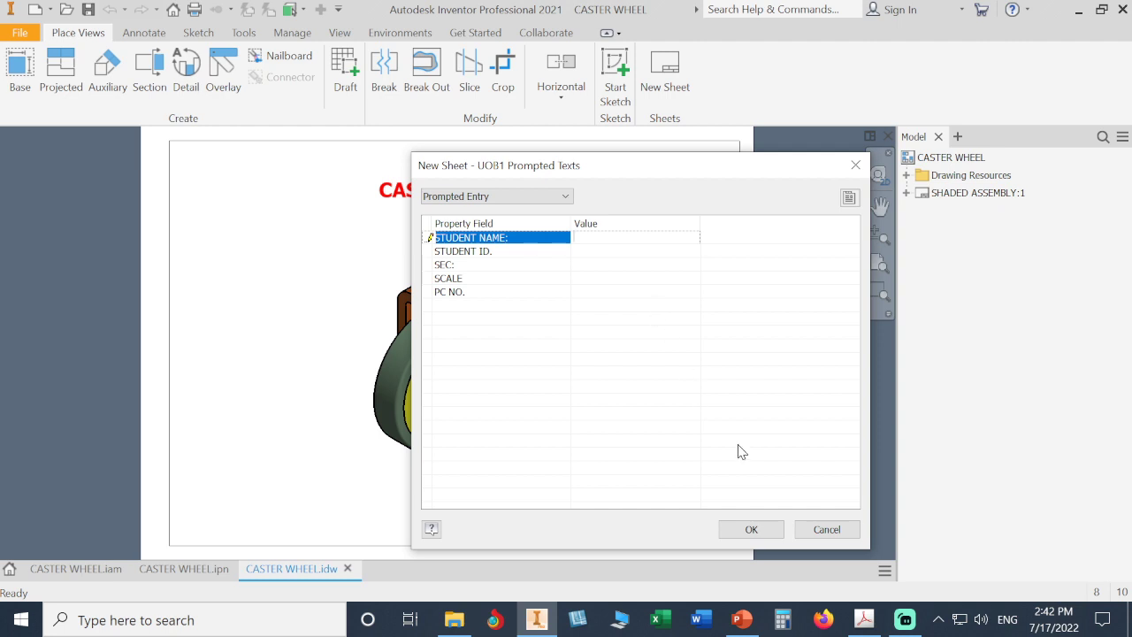
left_click(751, 529)
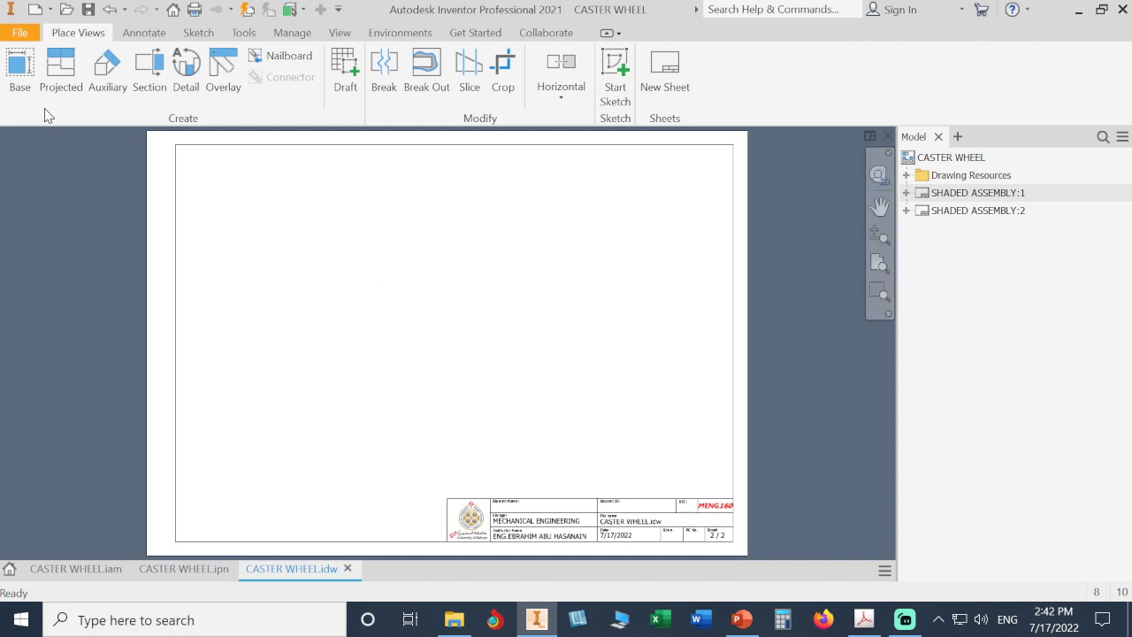
- Start a base view on the second sheet from the CASTER WHEEL presentation file, using its exploded View1
left_click(20, 78)
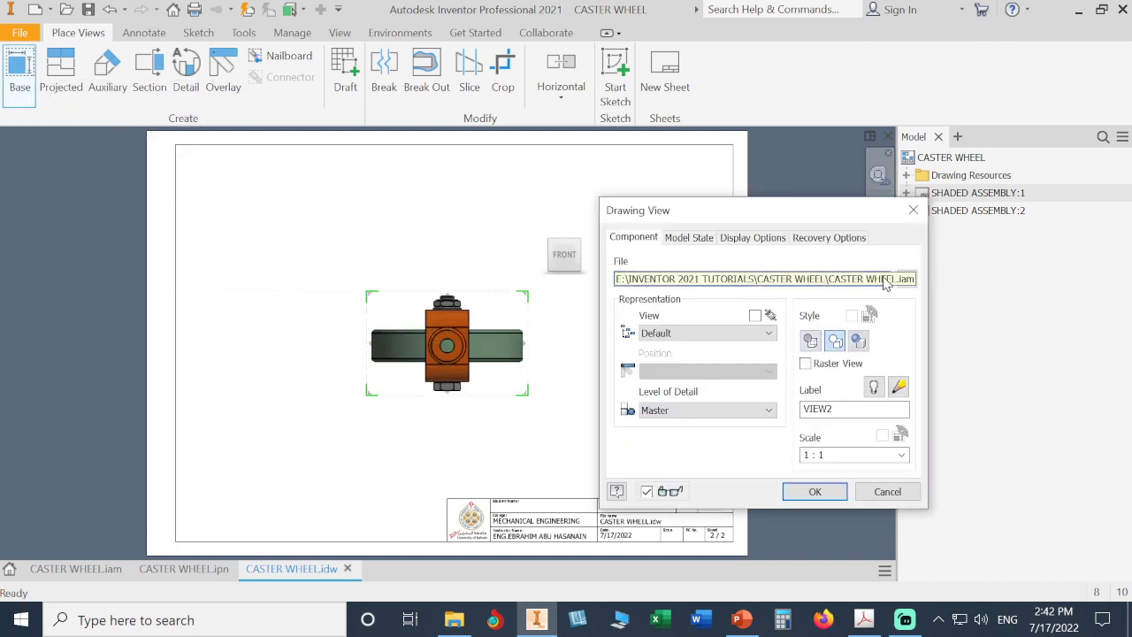
left_click_drag(871, 215, 717, 197)
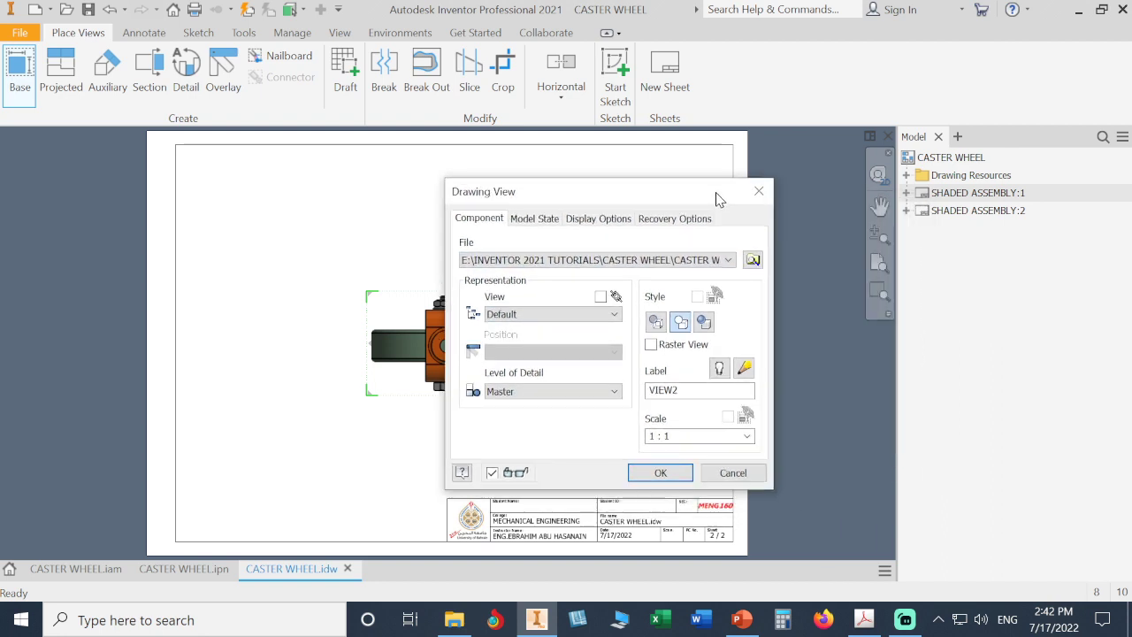
left_click(727, 259)
left_click(747, 260)
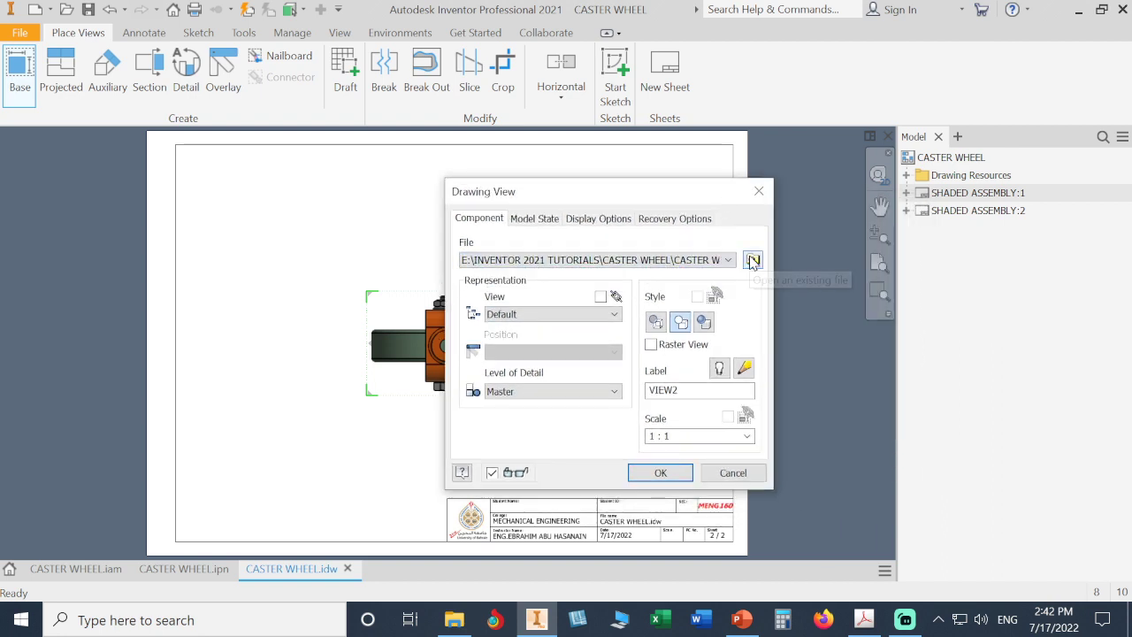
left_click(753, 261)
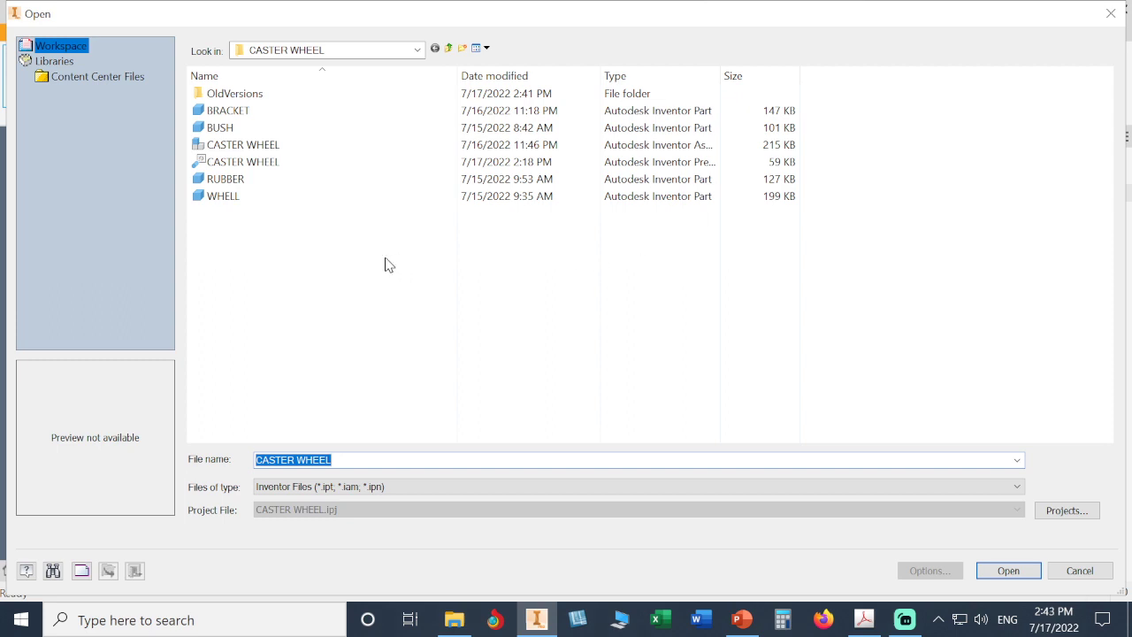
left_click(274, 168)
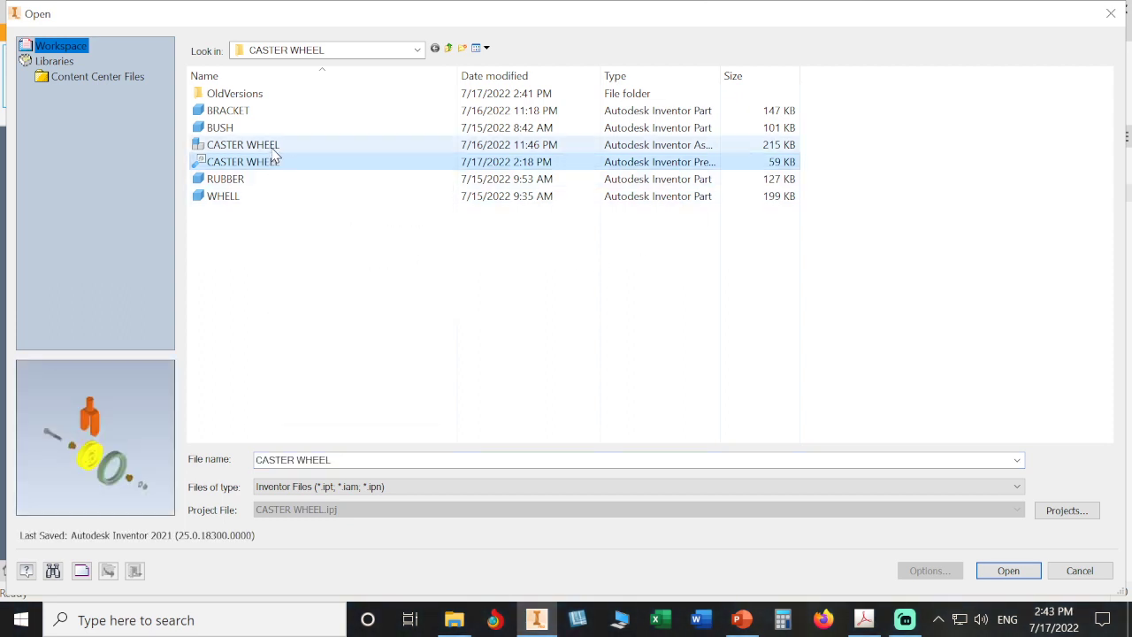
left_click(274, 149)
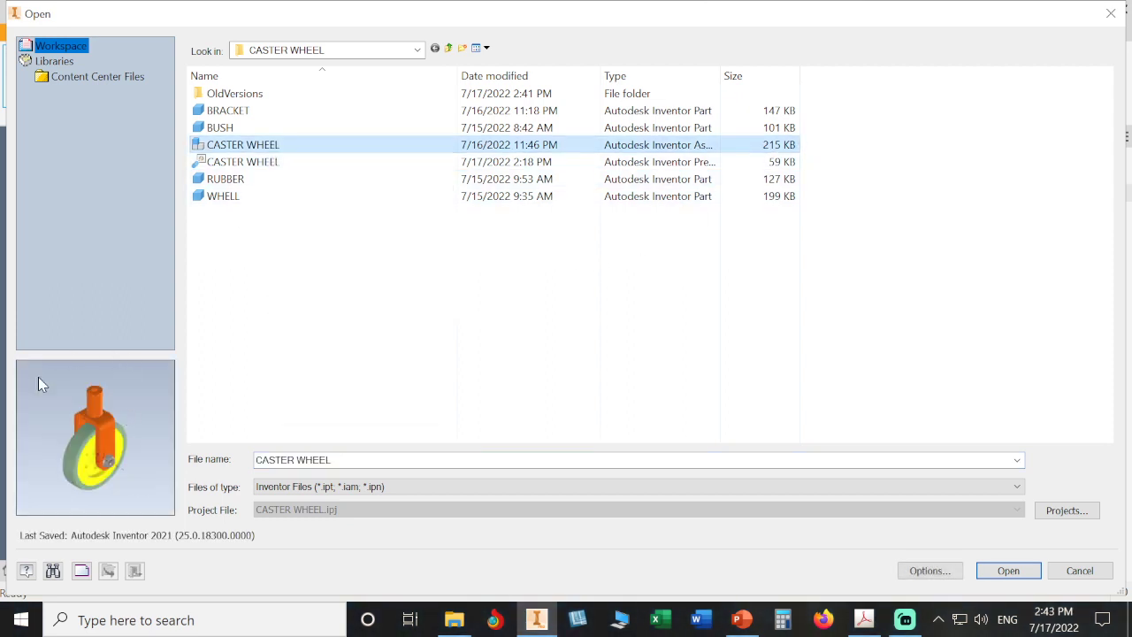
left_click(261, 164)
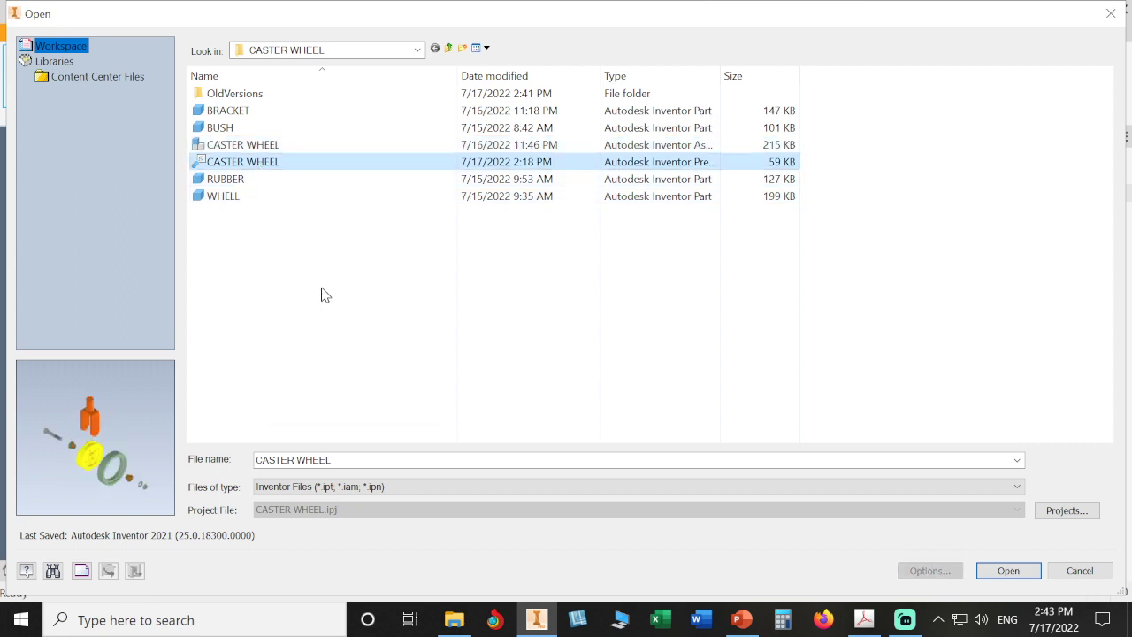
left_click(1008, 571)
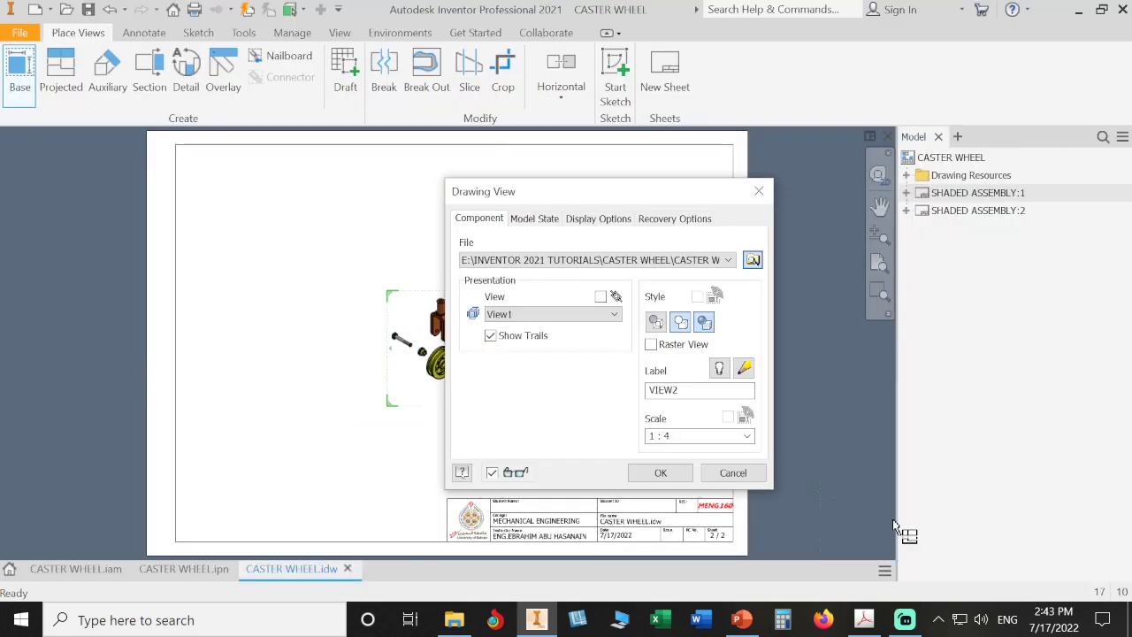
left_click(617, 320)
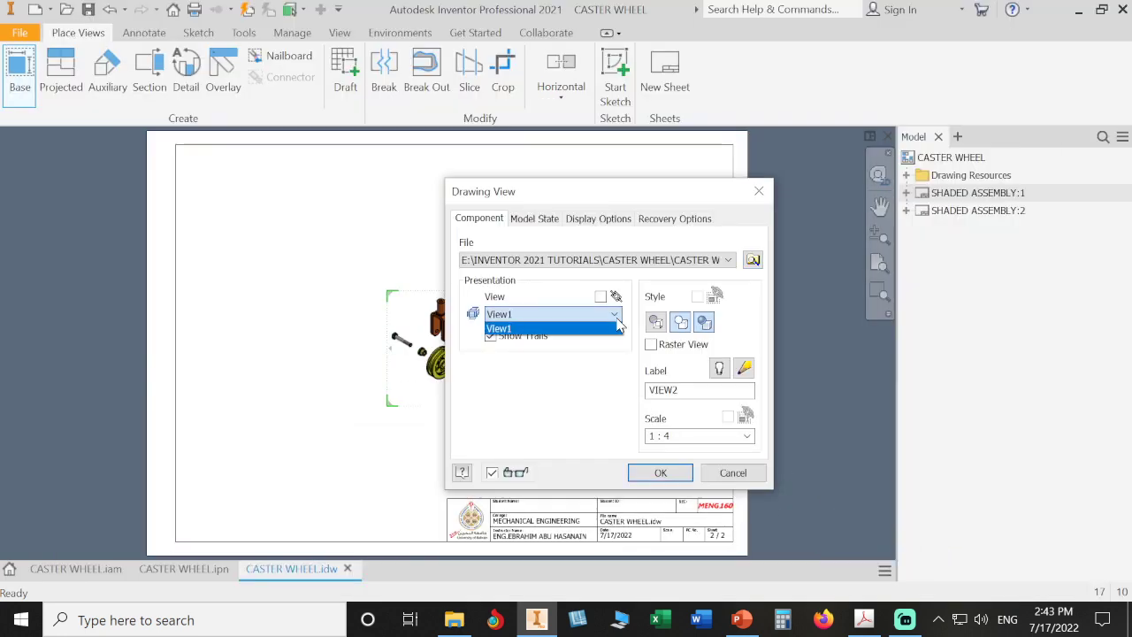
left_click(618, 322)
left_click_drag(621, 195, 827, 169)
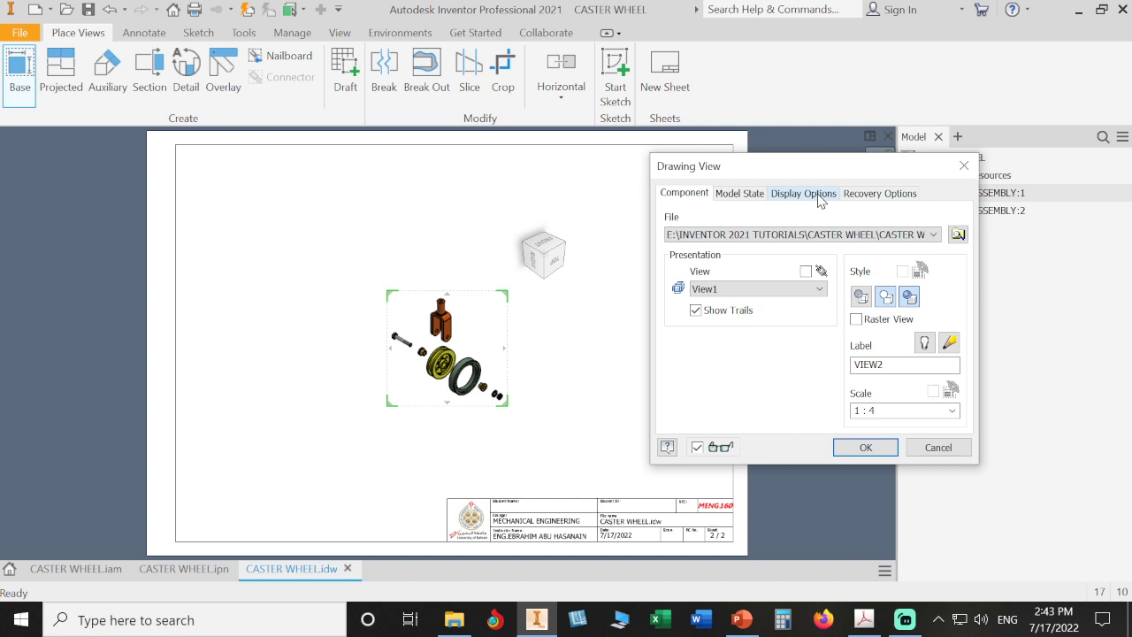
left_click(784, 293)
left_click(785, 302)
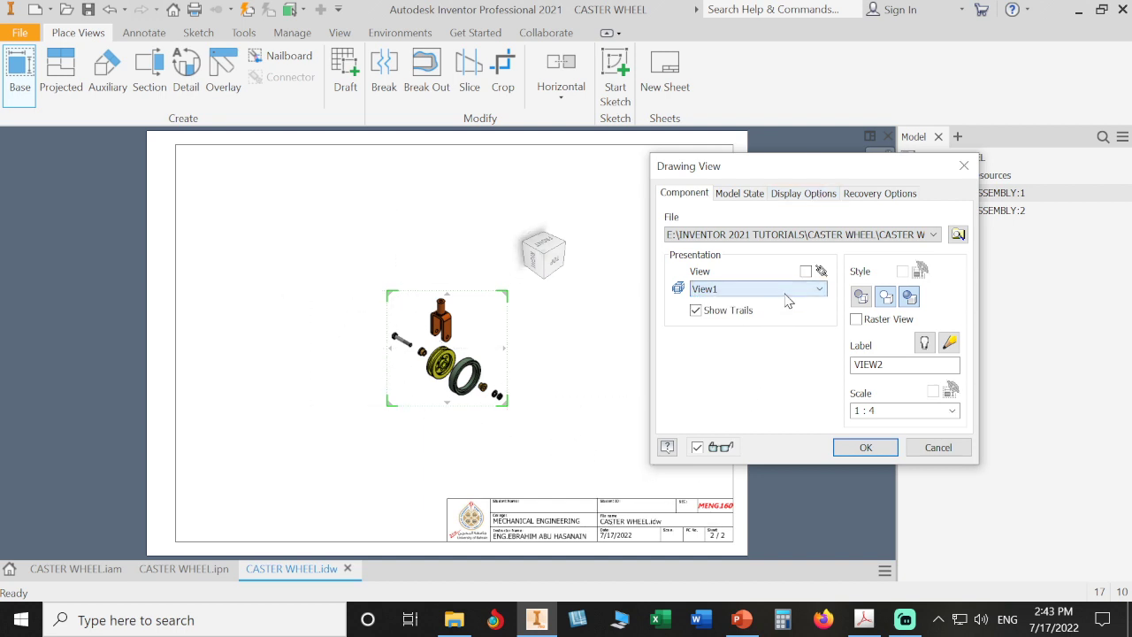
- Set the exploded view's scale to 1 : 1.5 and move it to the left half of the sheet, clear of the title block
left_click(952, 411)
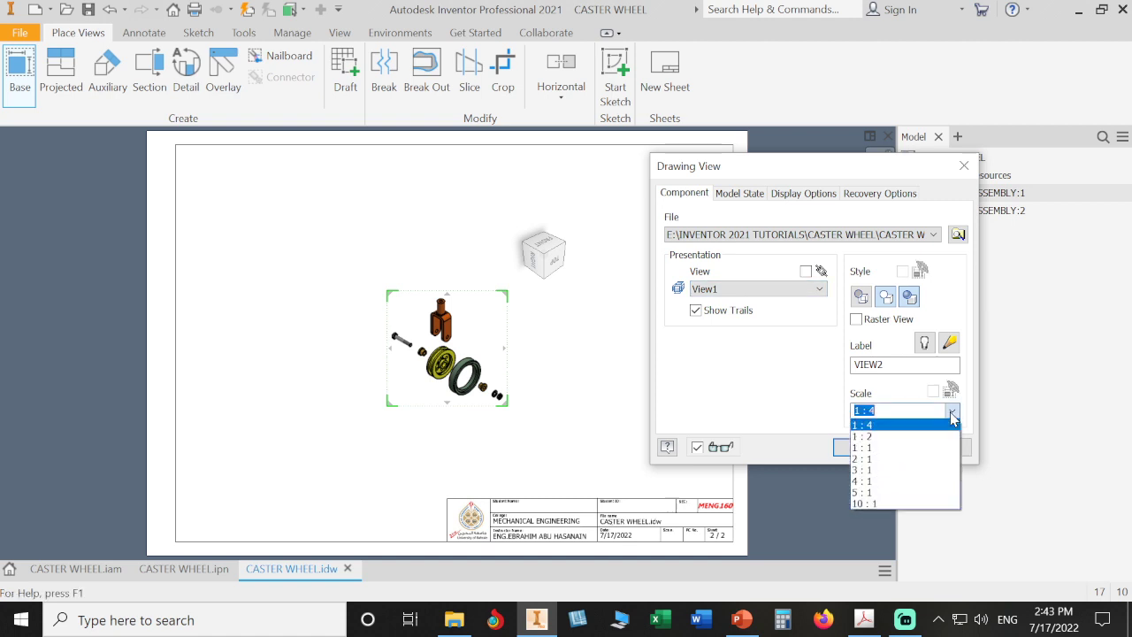
left_click(936, 437)
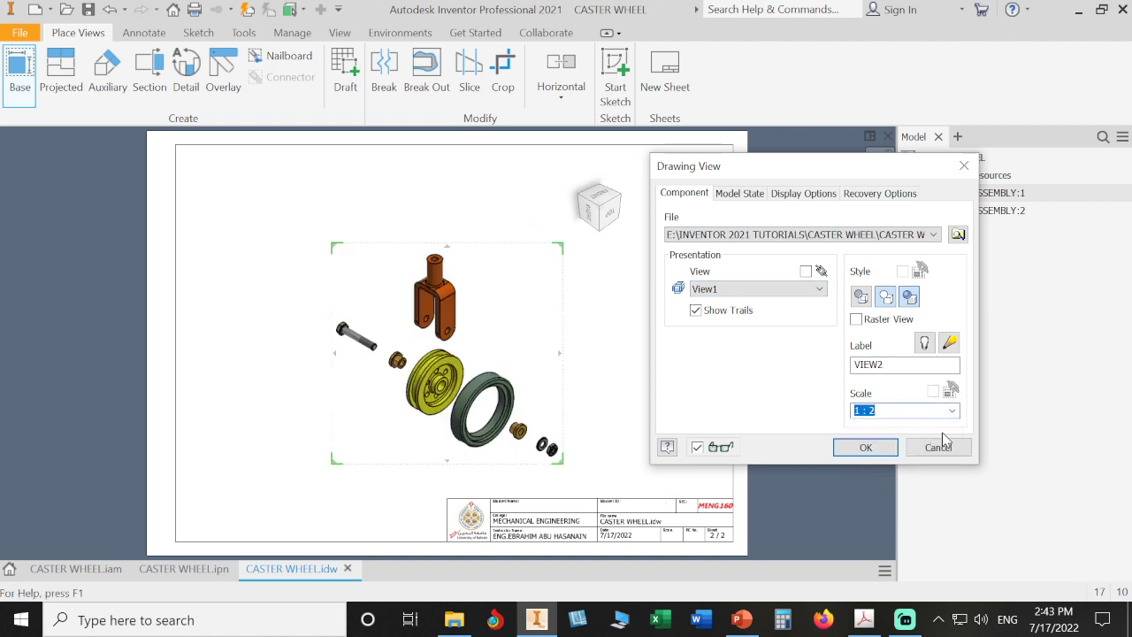
left_click(952, 410)
left_click(933, 447)
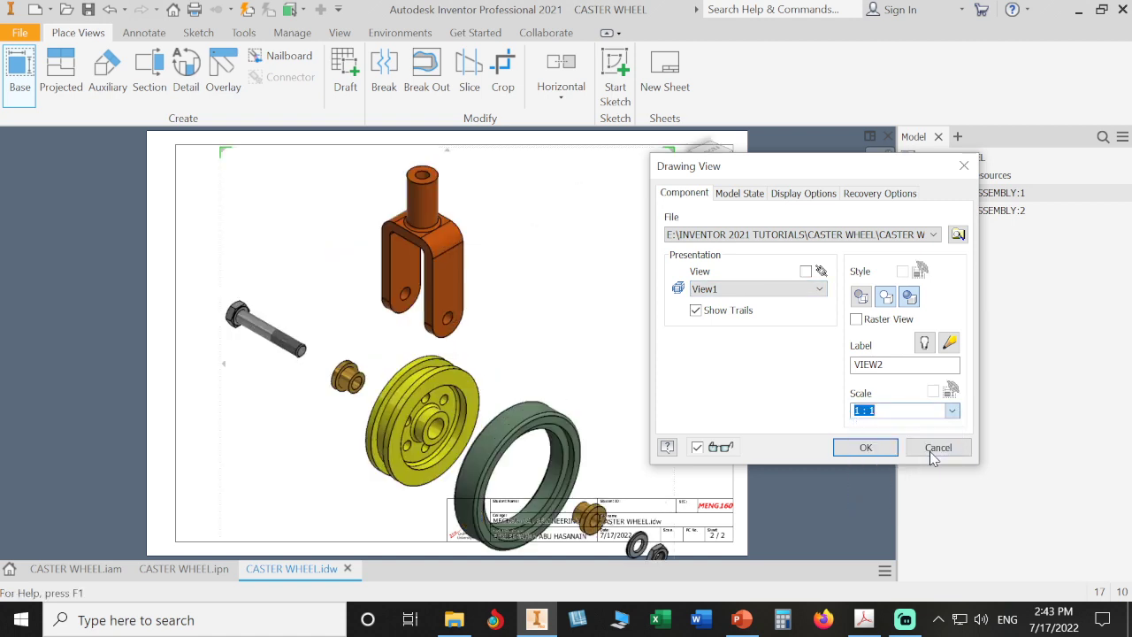
left_click(900, 411)
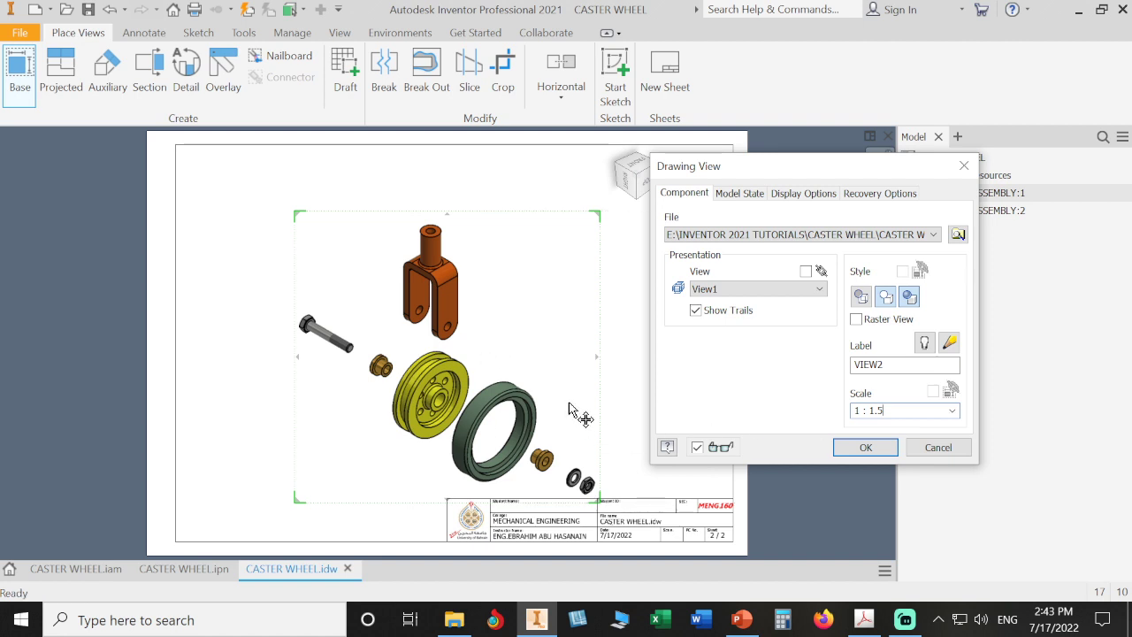
left_click_drag(569, 409, 522, 394)
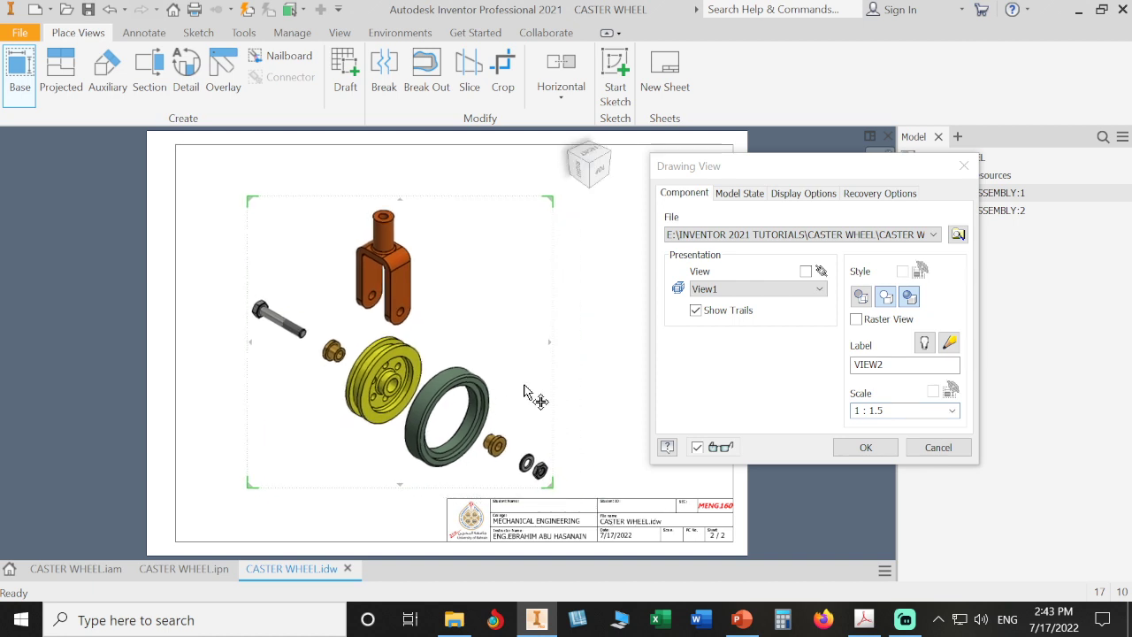
mouse_move(525, 391)
left_mouse_down()
mouse_move(478, 364)
mouse_move(466, 386)
left_mouse_up()
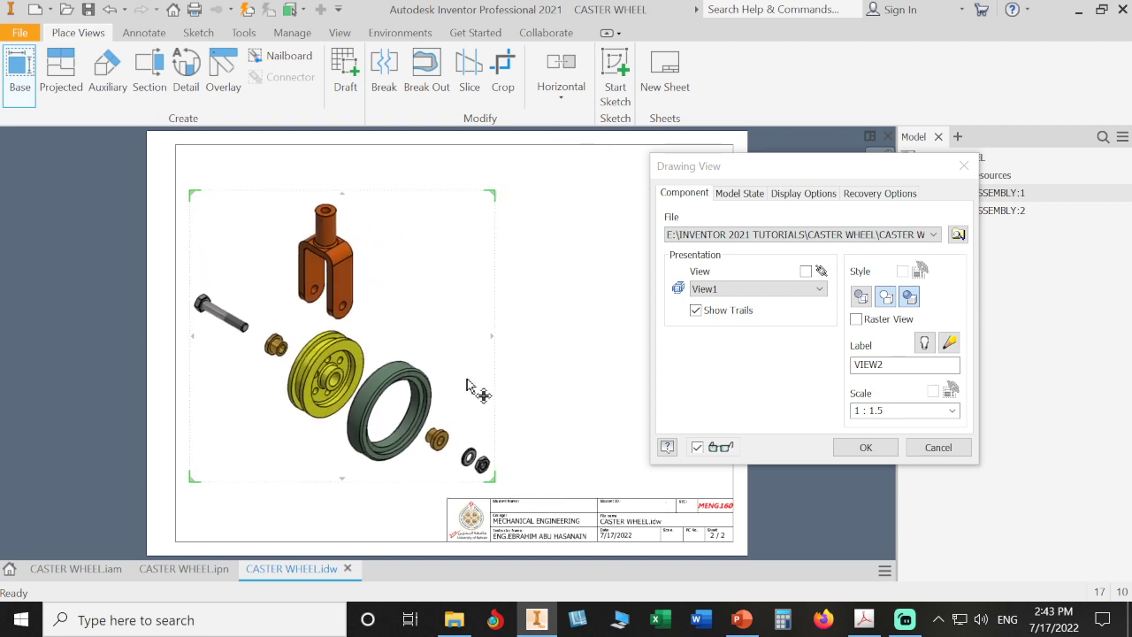
- Finish placing the exploded view on the second sheet and save the drawing together with its updated presentation file
left_click(467, 387)
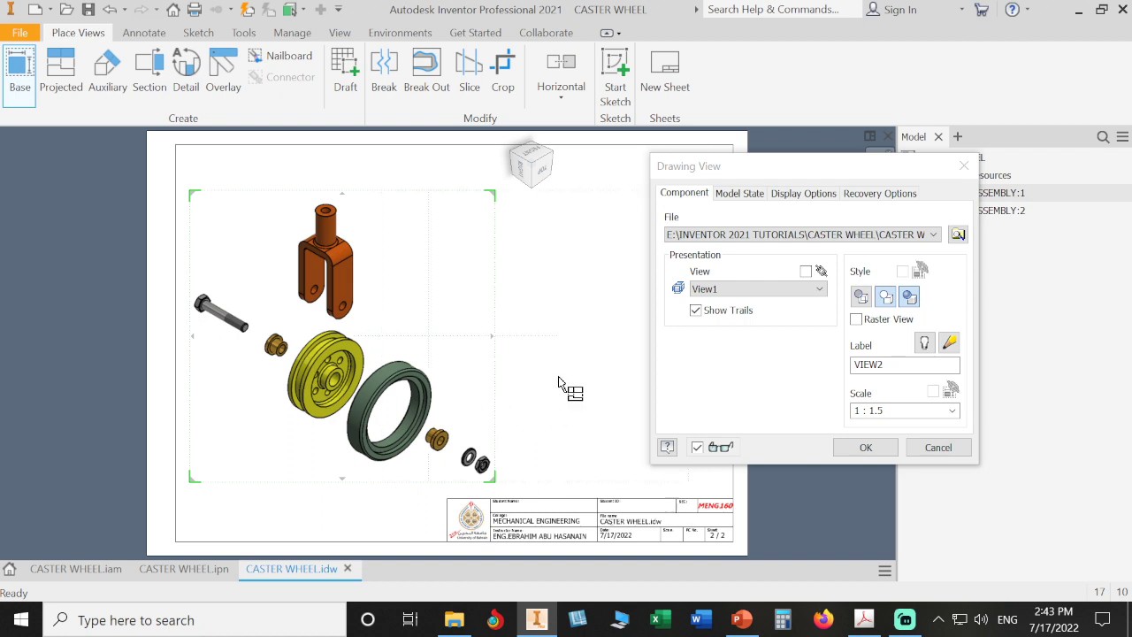
left_click(865, 448)
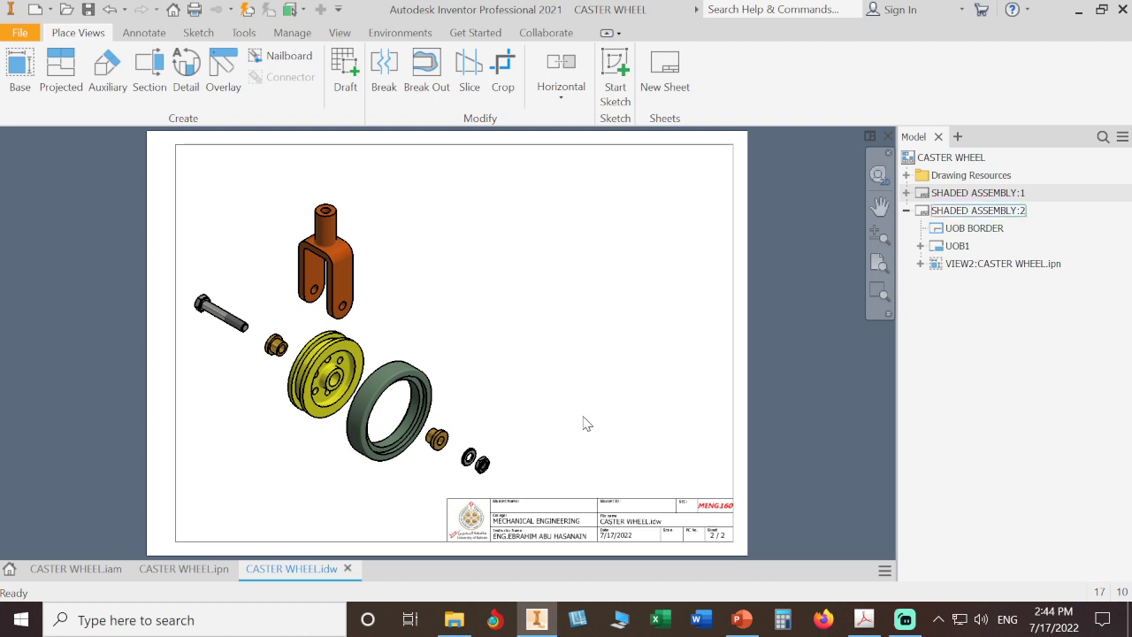
left_click(87, 10)
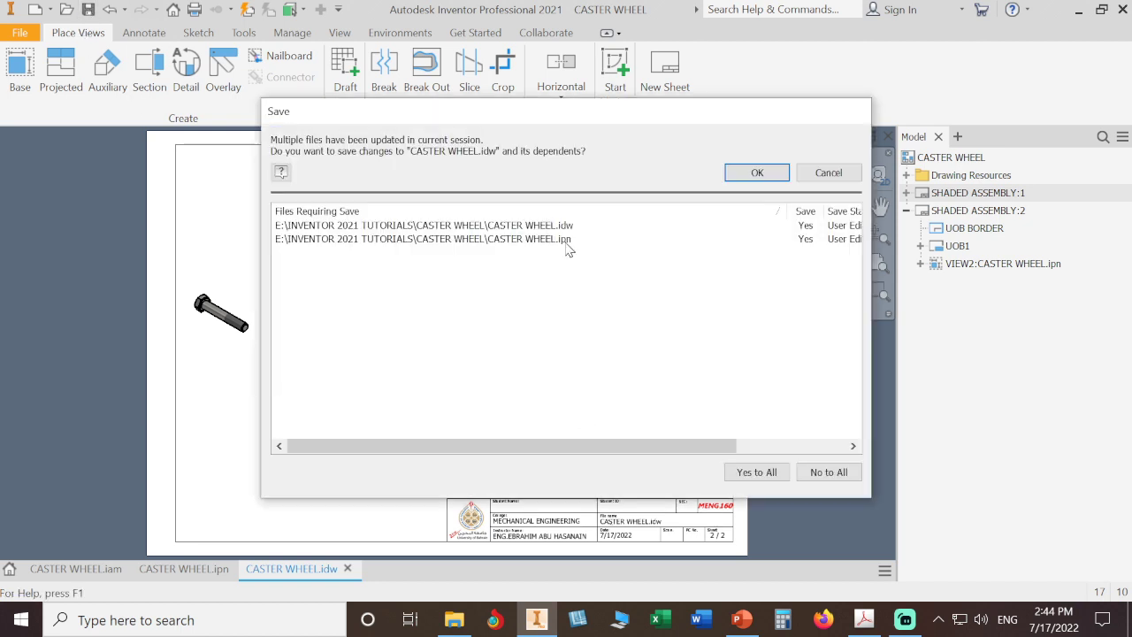
left_click(776, 176)
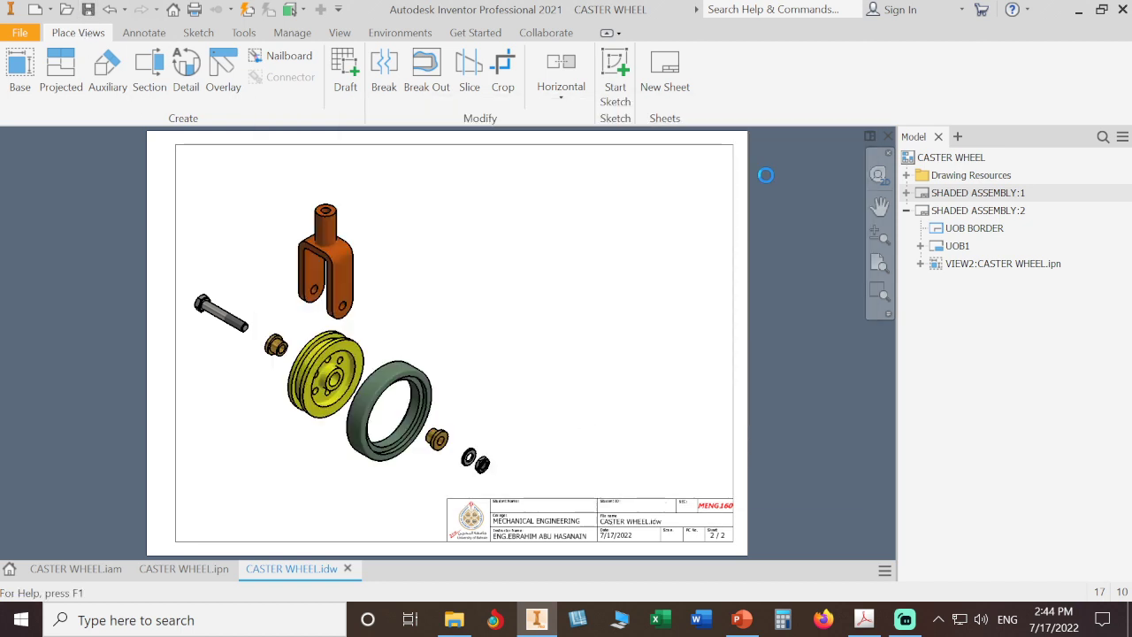
- Rename the second sheet as EXPLODED ASSEMBLY
left_click(961, 214)
left_click(961, 214)
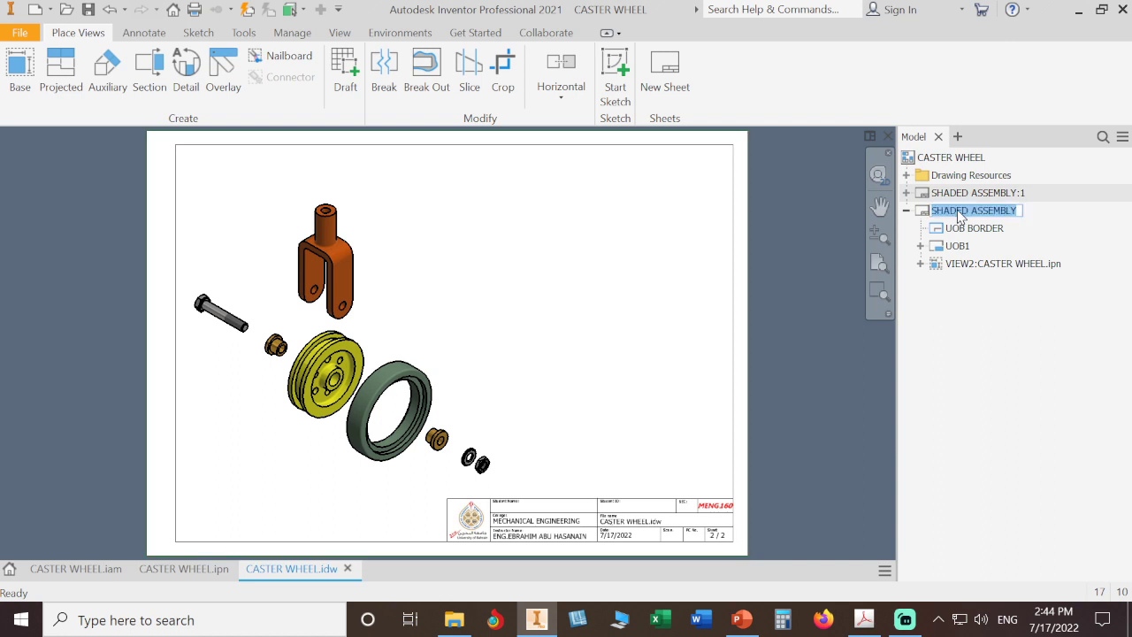
key("End")
key("BackSpace")
key("BackSpace")
double_click(958, 212)
type("E")
type("XPLODE")
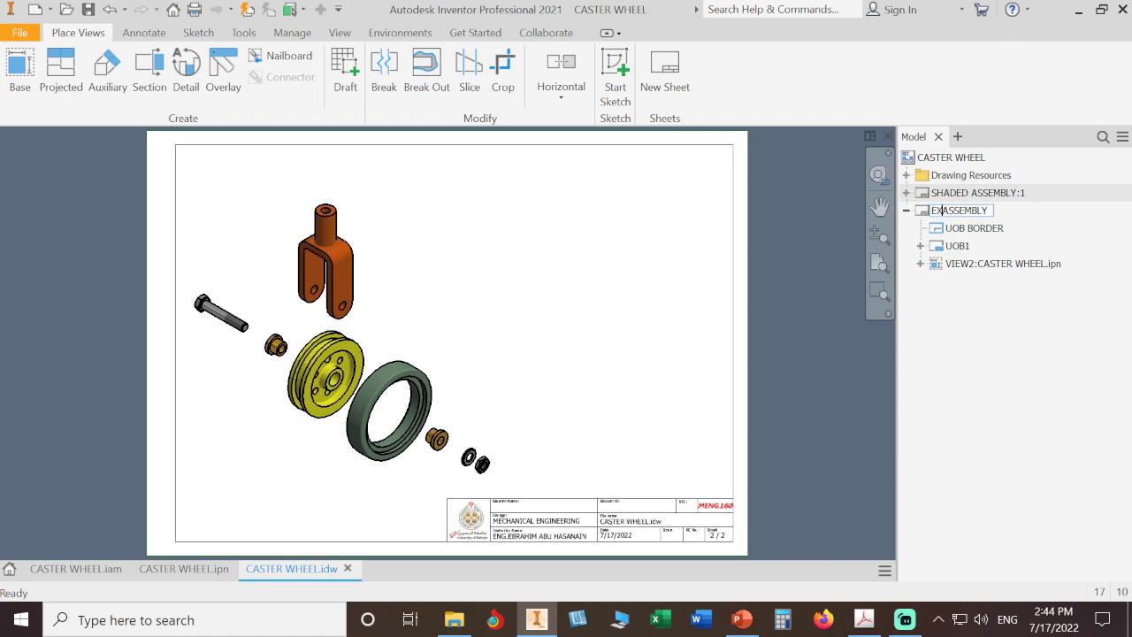
type("D")
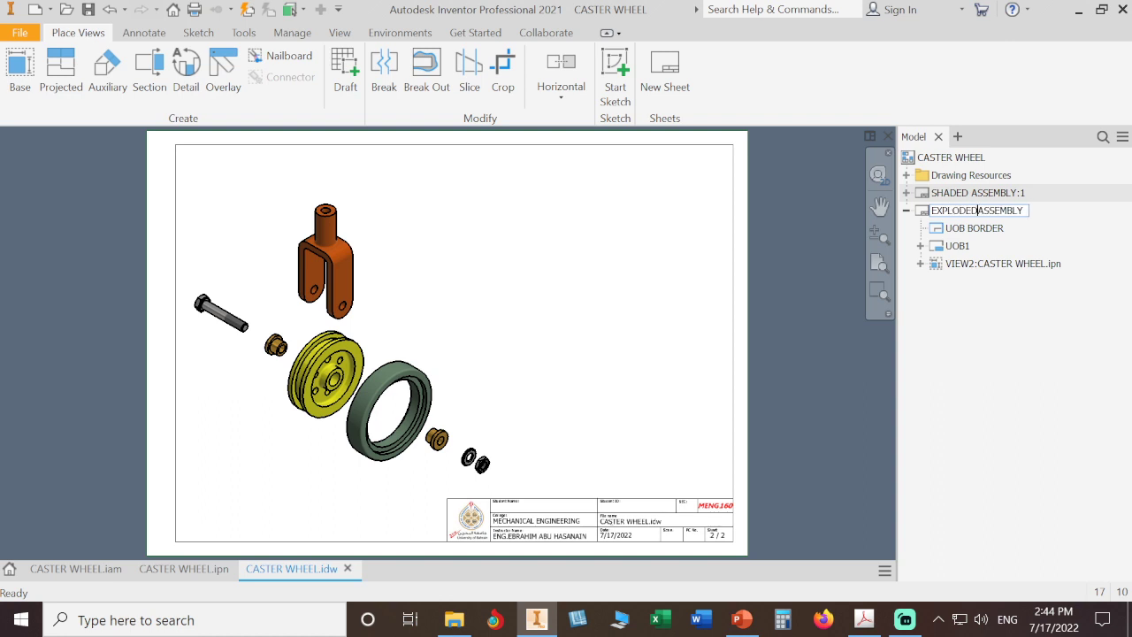
key("Return")
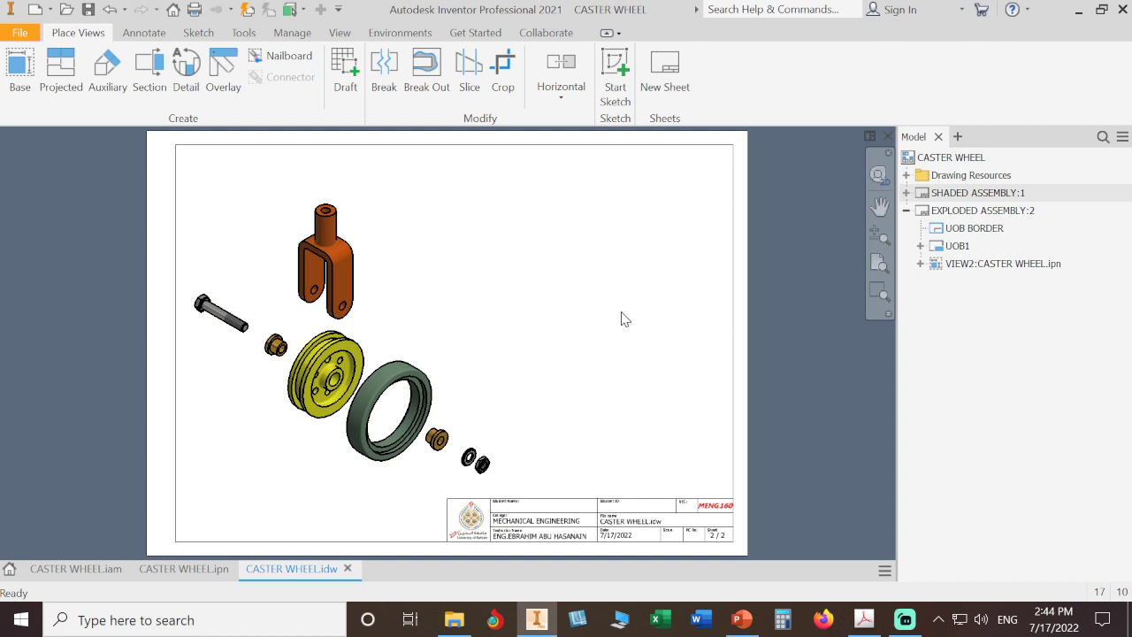
- Balloon the bolt in the exploded view using the Structured, First Level BOM settings, placing the balloon above the bolt
left_click(150, 36)
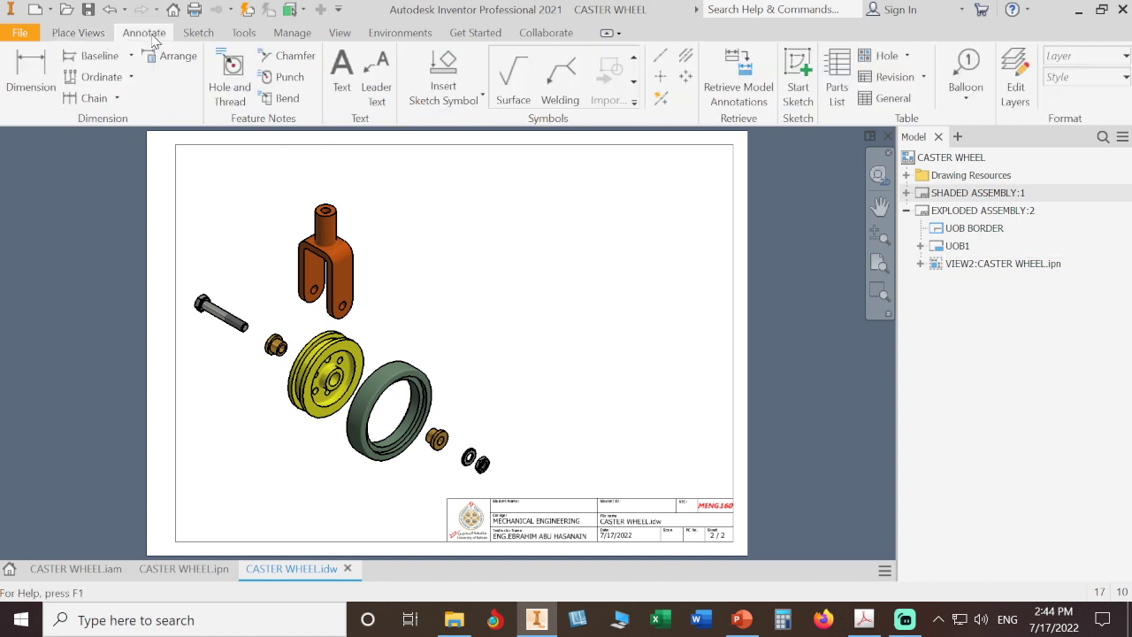
left_click(966, 64)
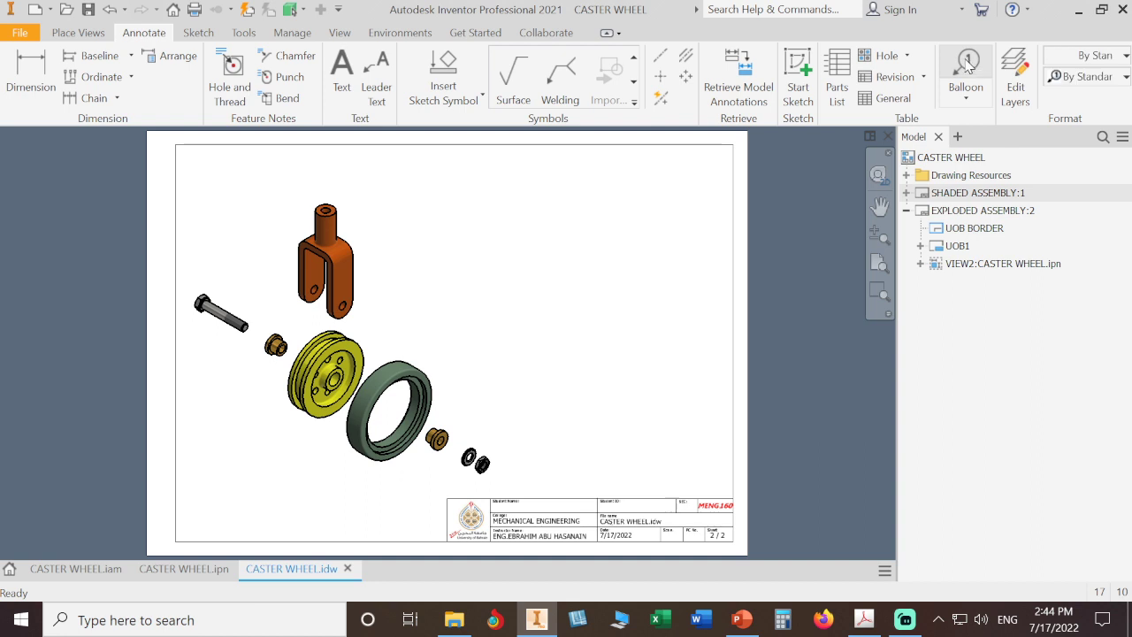
left_click(966, 63)
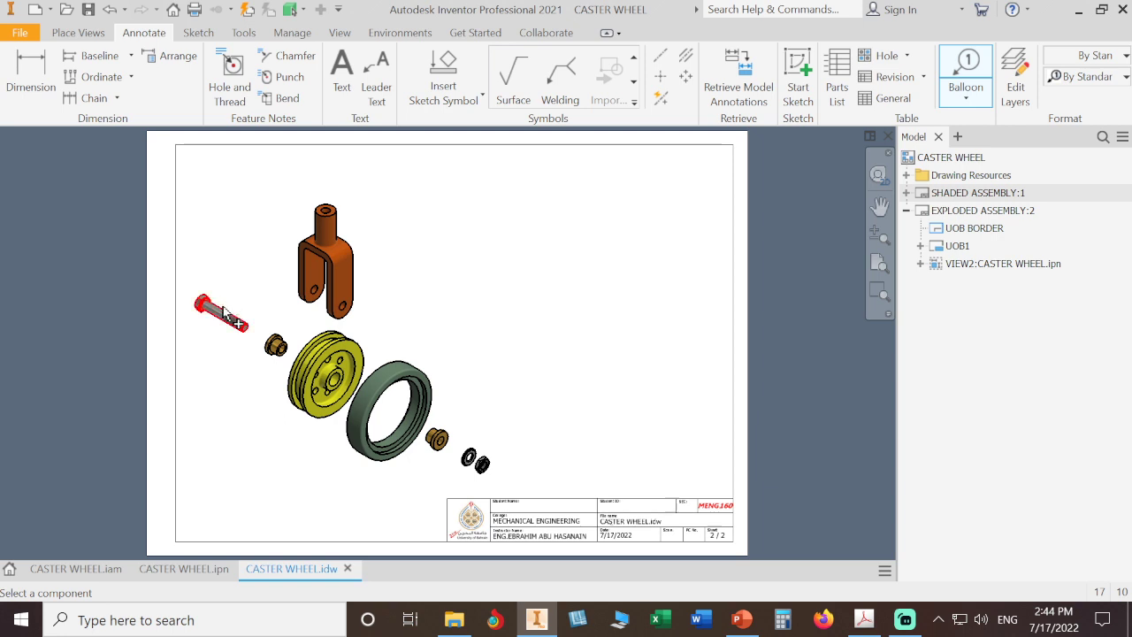
scroll(224, 314, "up", 5)
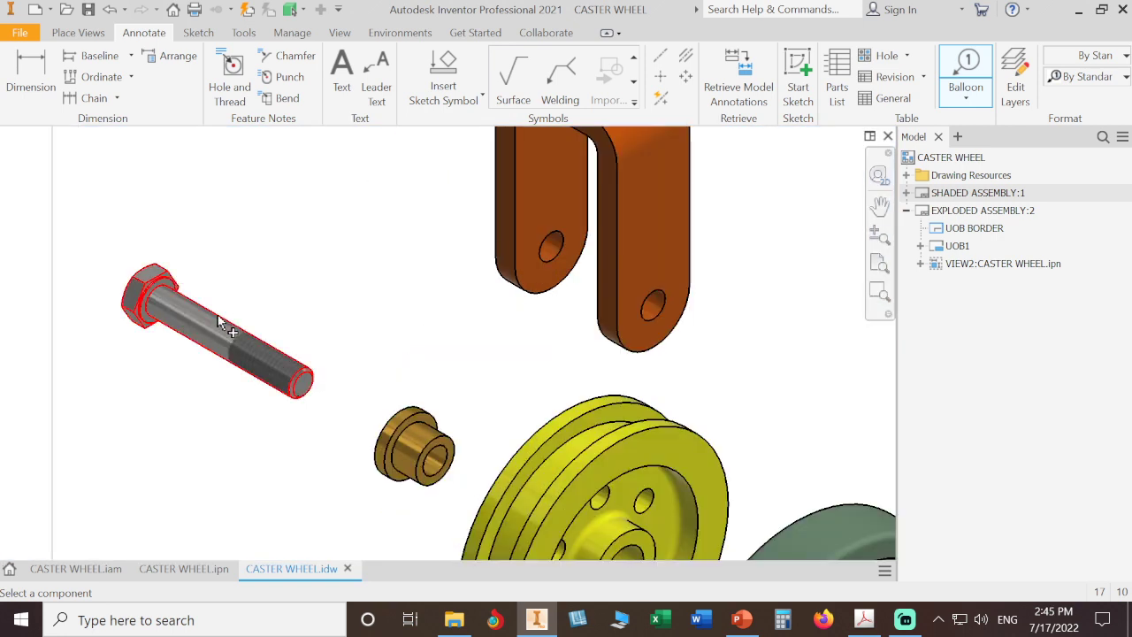
left_click(222, 322)
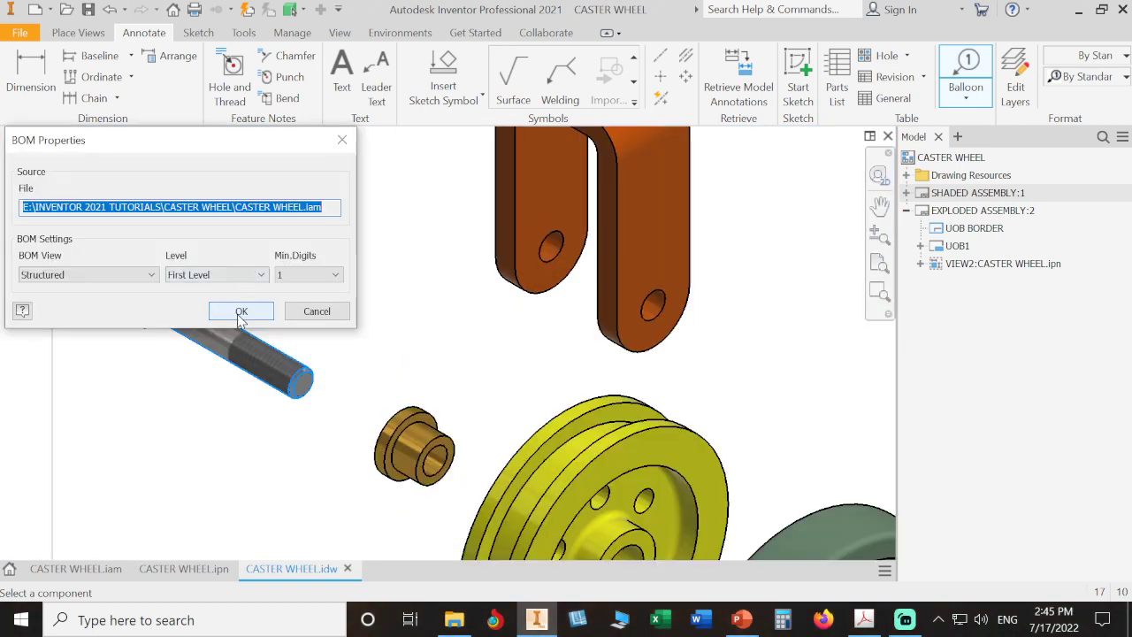
left_click(239, 312)
left_click(219, 296)
scroll(248, 252, "down", 5)
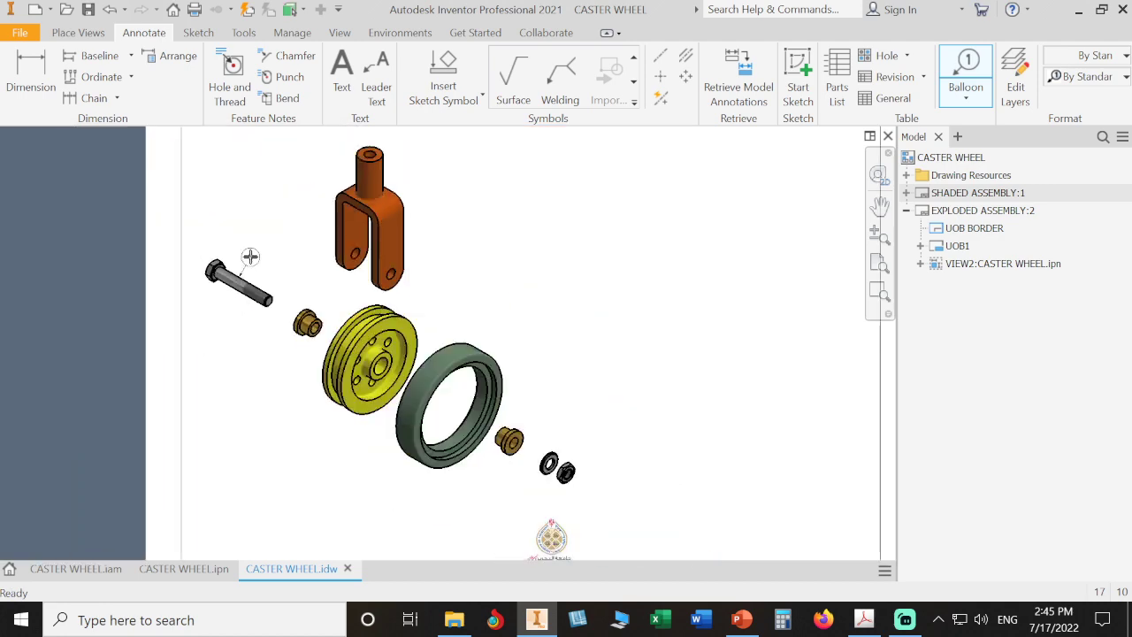
middle_click_drag(263, 185, 283, 248)
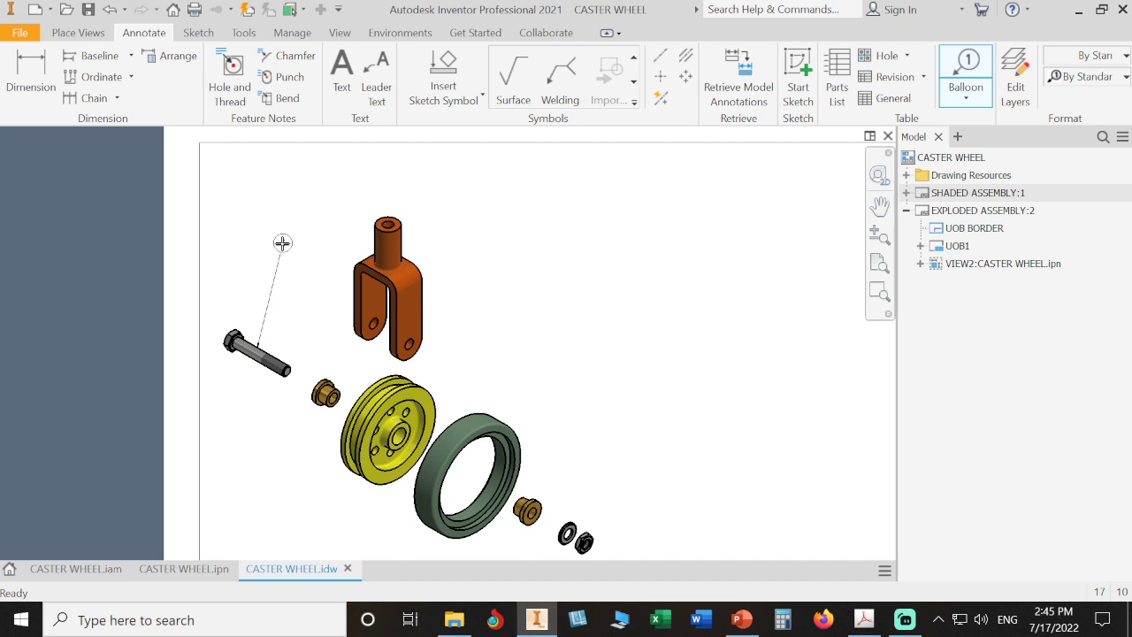
right_click(298, 239)
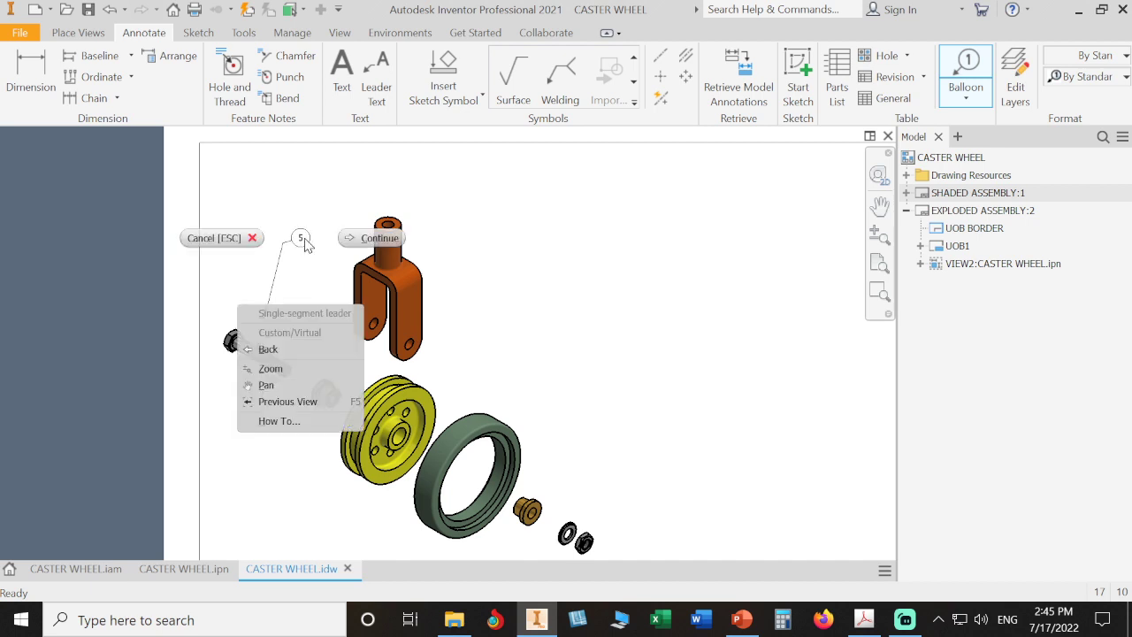
left_click(356, 238)
- Add balloons to the orange fork, up and to its right, and to the bushing beside the bolt, down and to its left
left_click(401, 218)
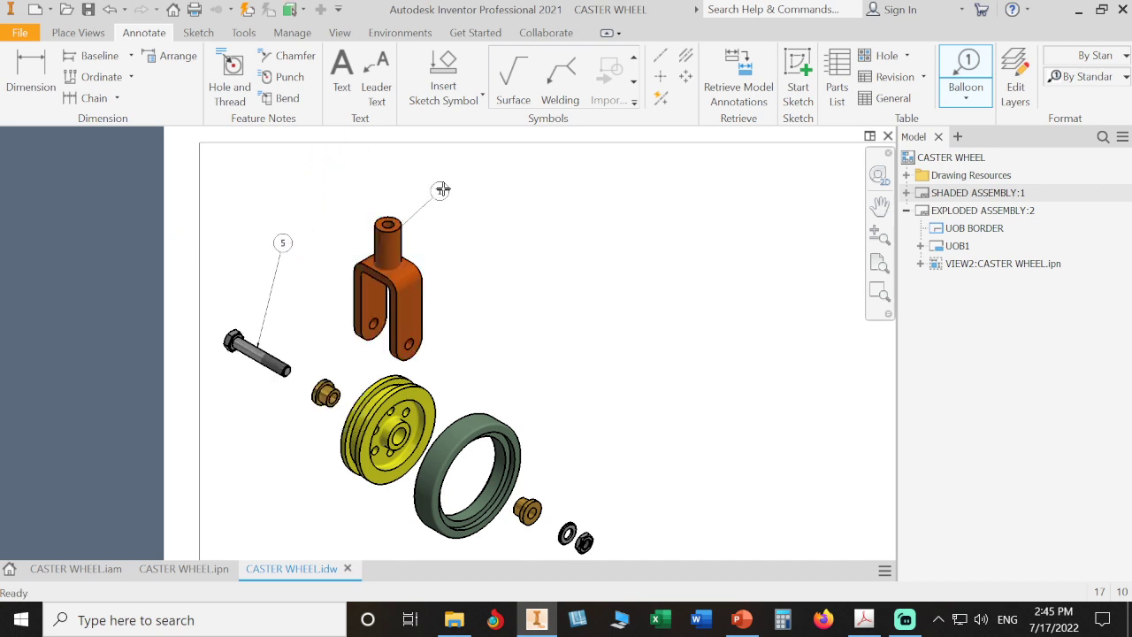
right_click(445, 185)
left_click(504, 186)
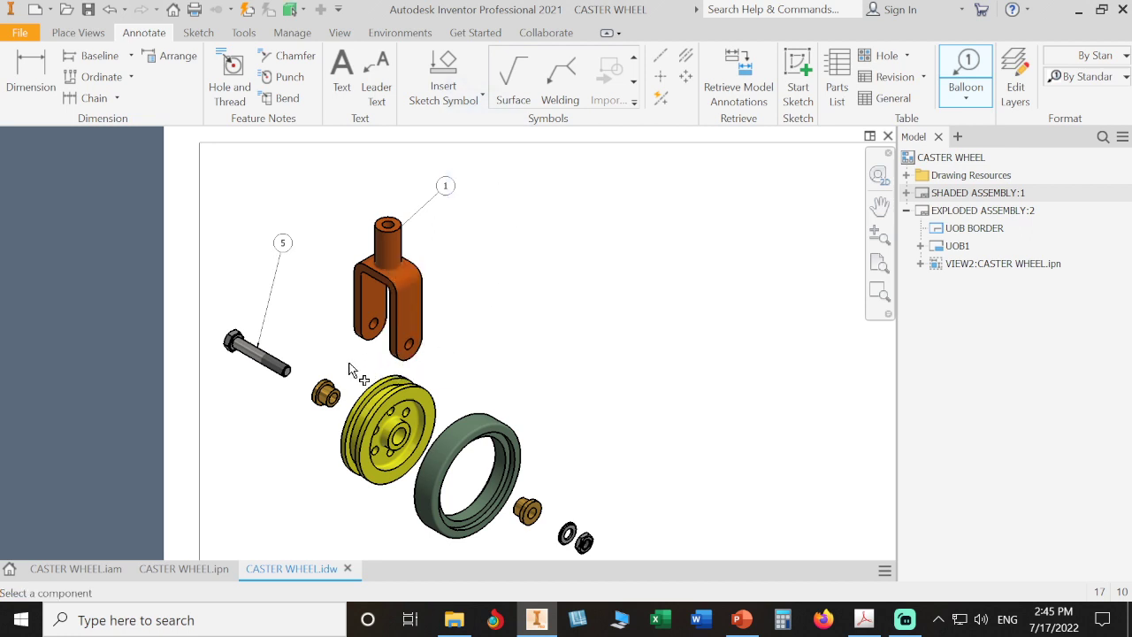
left_click(326, 395)
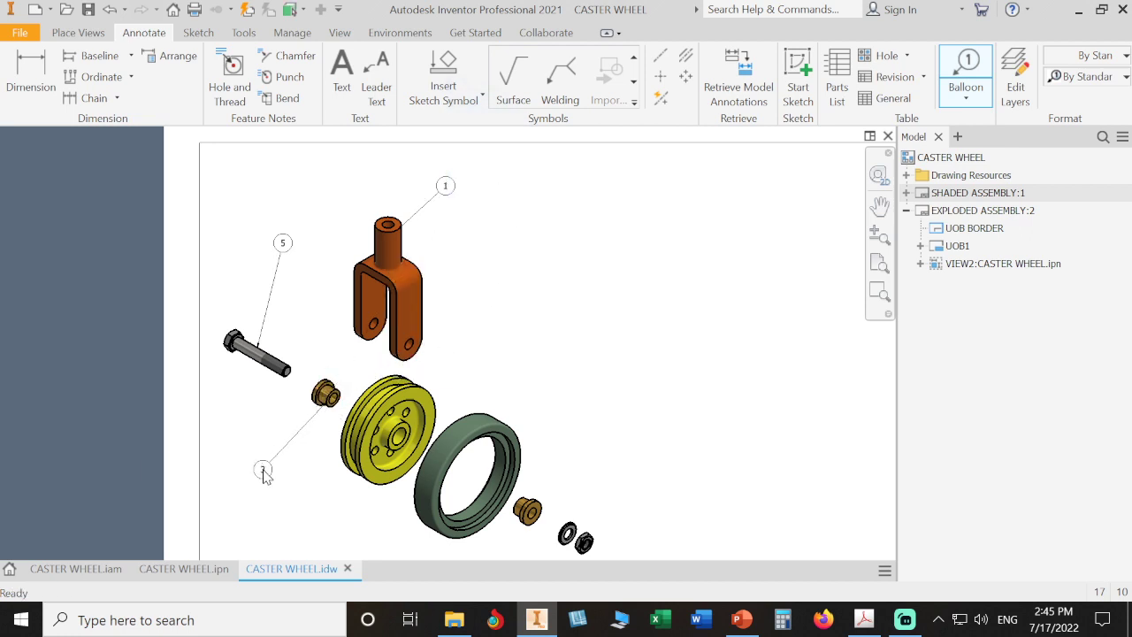
right_click(262, 471)
left_click(334, 468)
- Add balloons to the yellow wheel and the green tire, placing both below and to the left of their parts
left_click(363, 489)
right_click(320, 516)
left_click(390, 516)
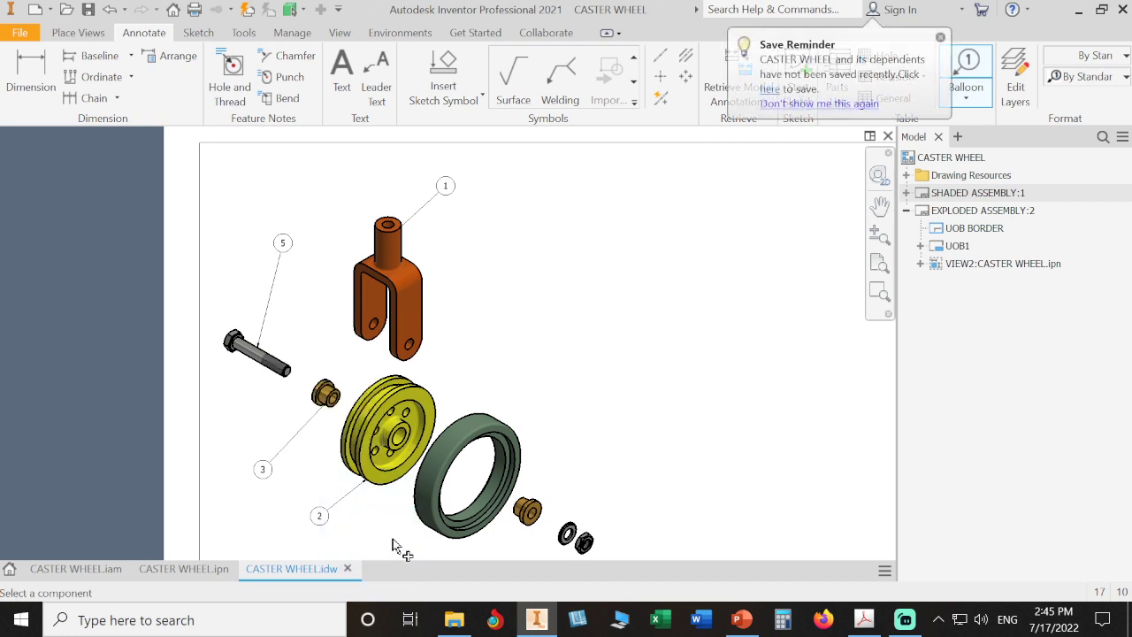
left_click(421, 529)
right_click(378, 554)
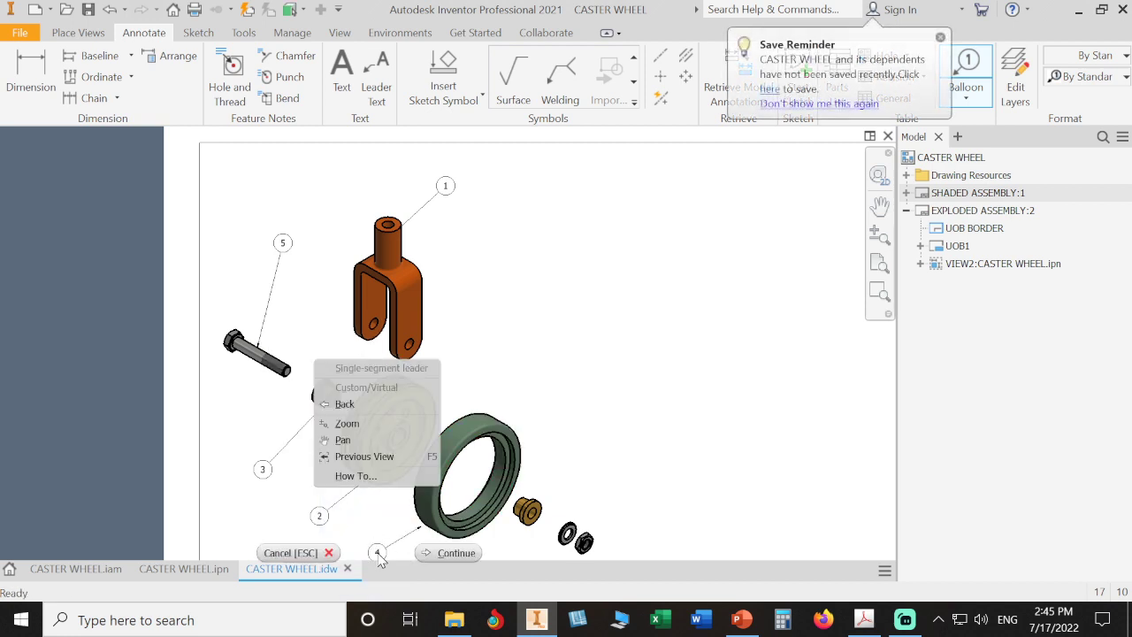
left_click(453, 553)
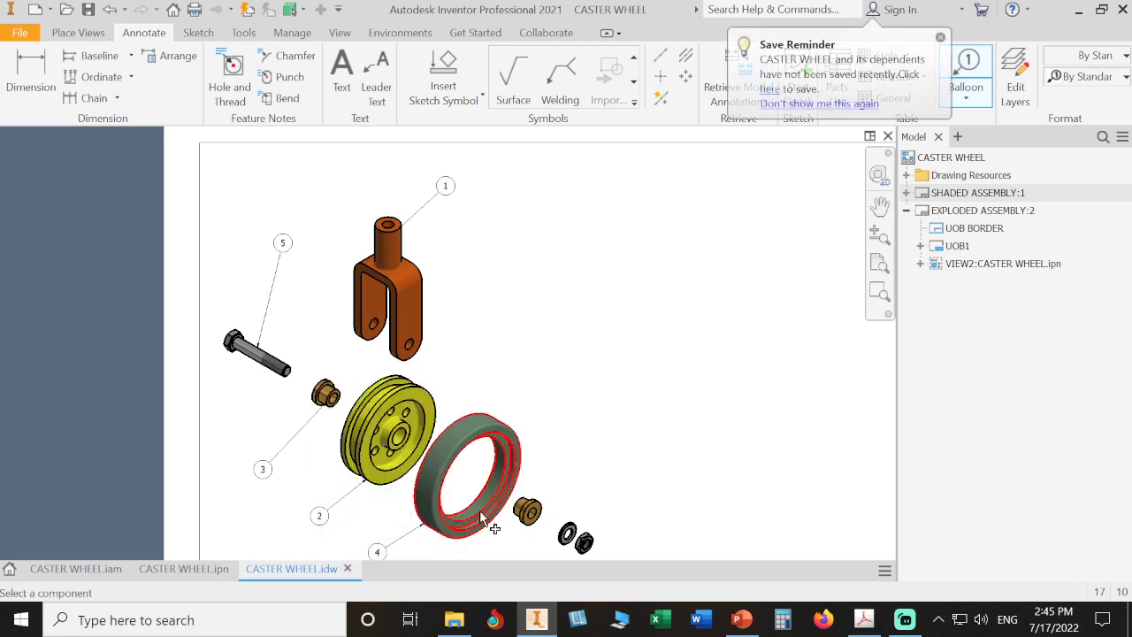
- Balloon the second bushing, between the tire and the washer, placing the balloon below and to the left of it
left_click(538, 498)
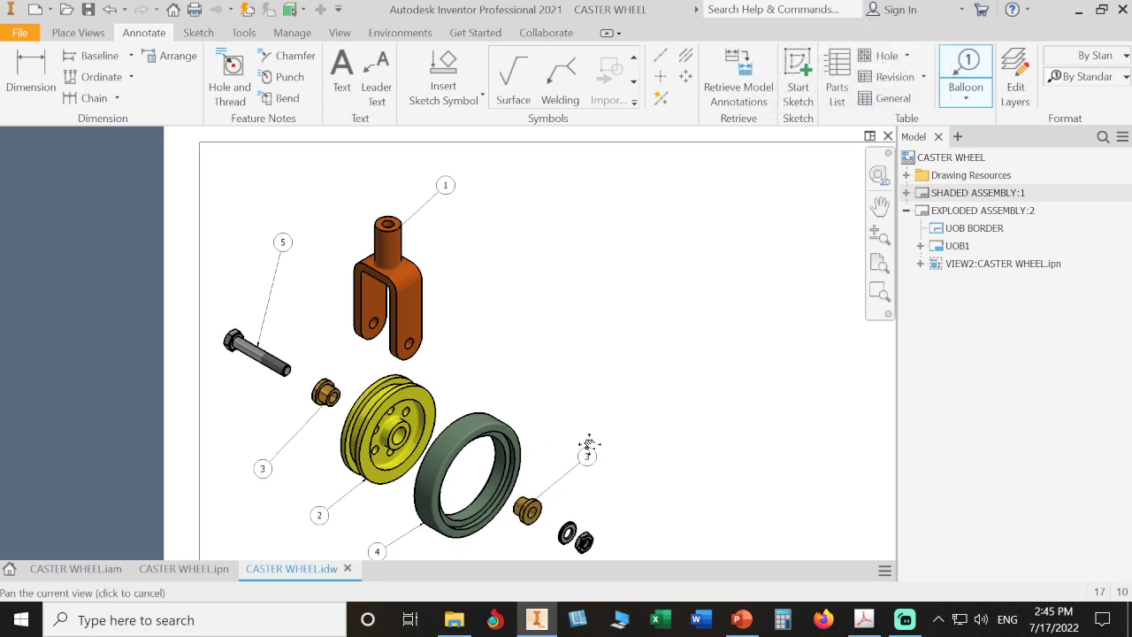
middle_click_drag(588, 443, 642, 288)
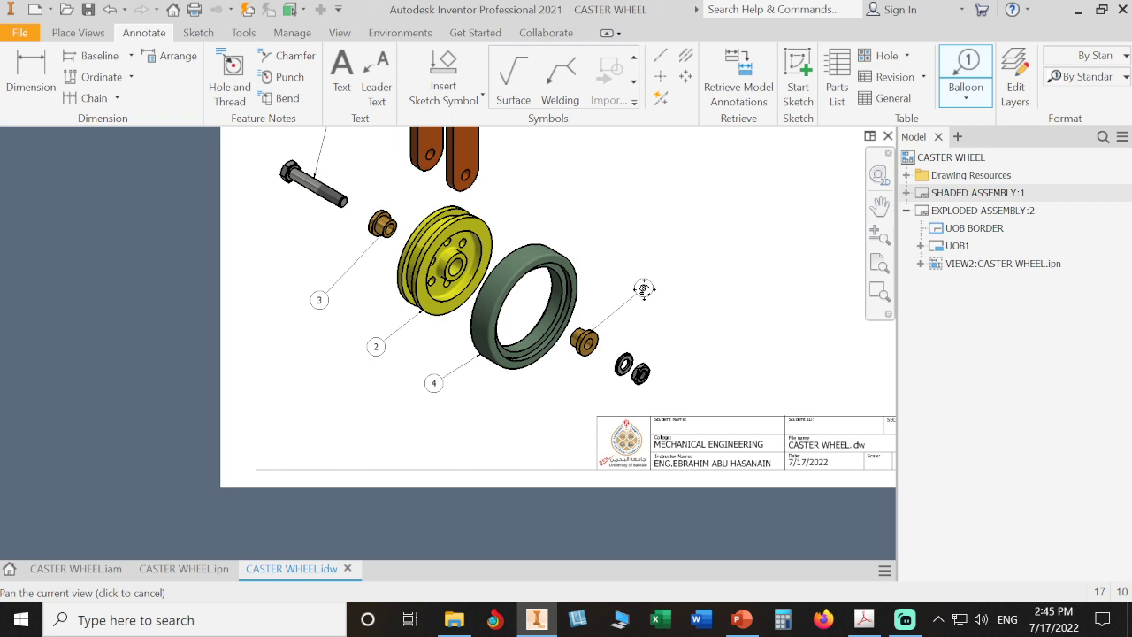
middle_click_drag(644, 288, 643, 289)
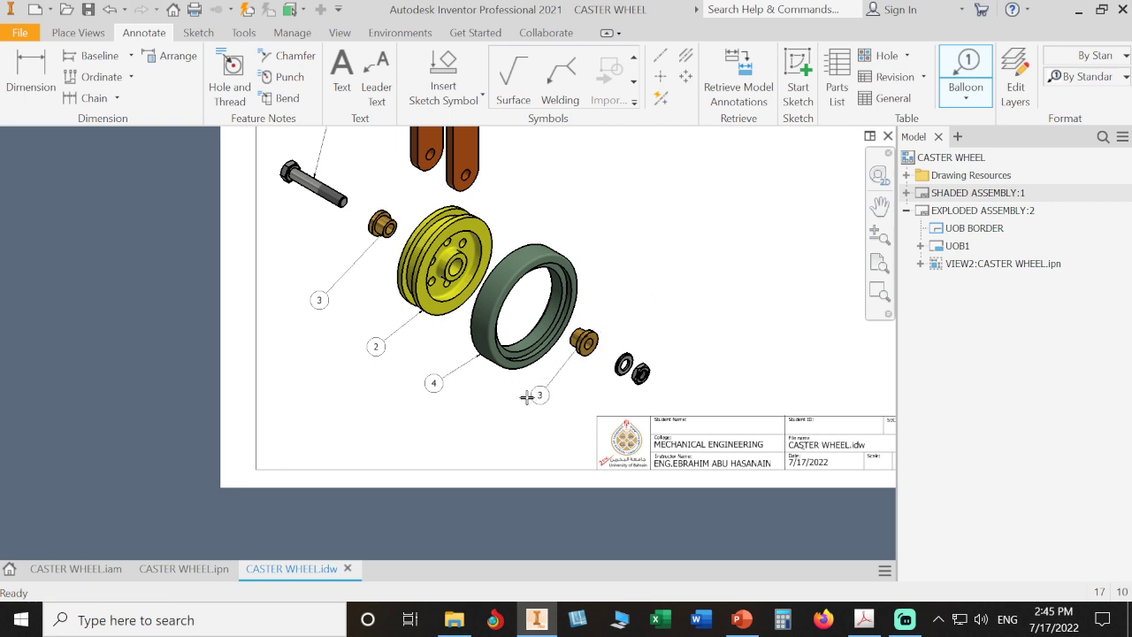
right_click(520, 404)
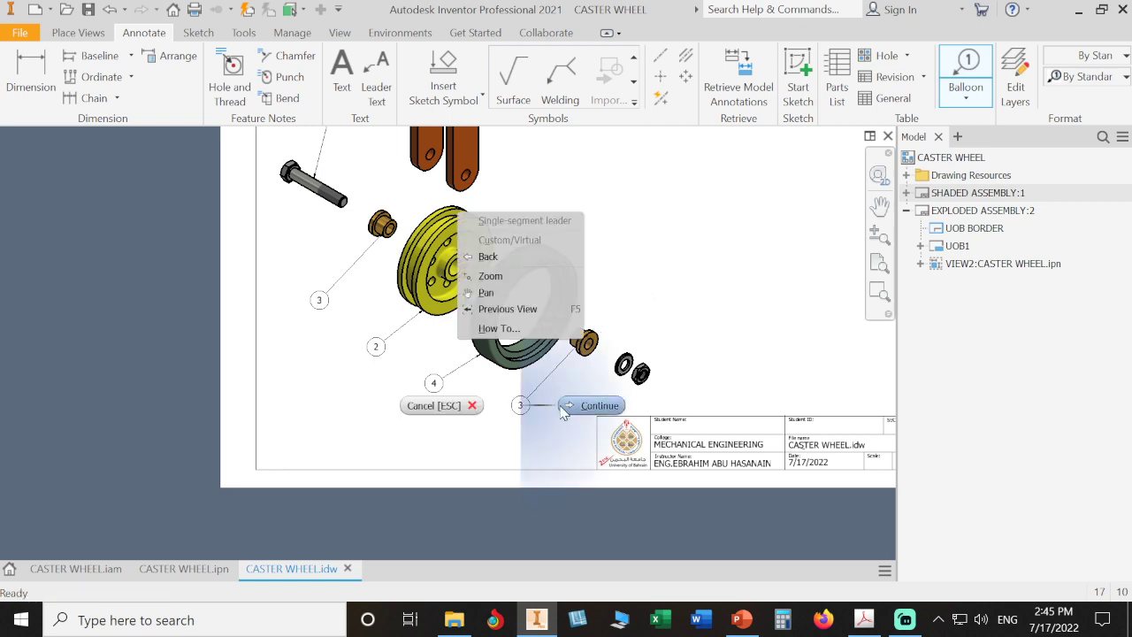
left_click(596, 404)
- Add balloons to the washer and the nut, placing both up and to the right of their parts, and end ballooning
left_click(640, 370)
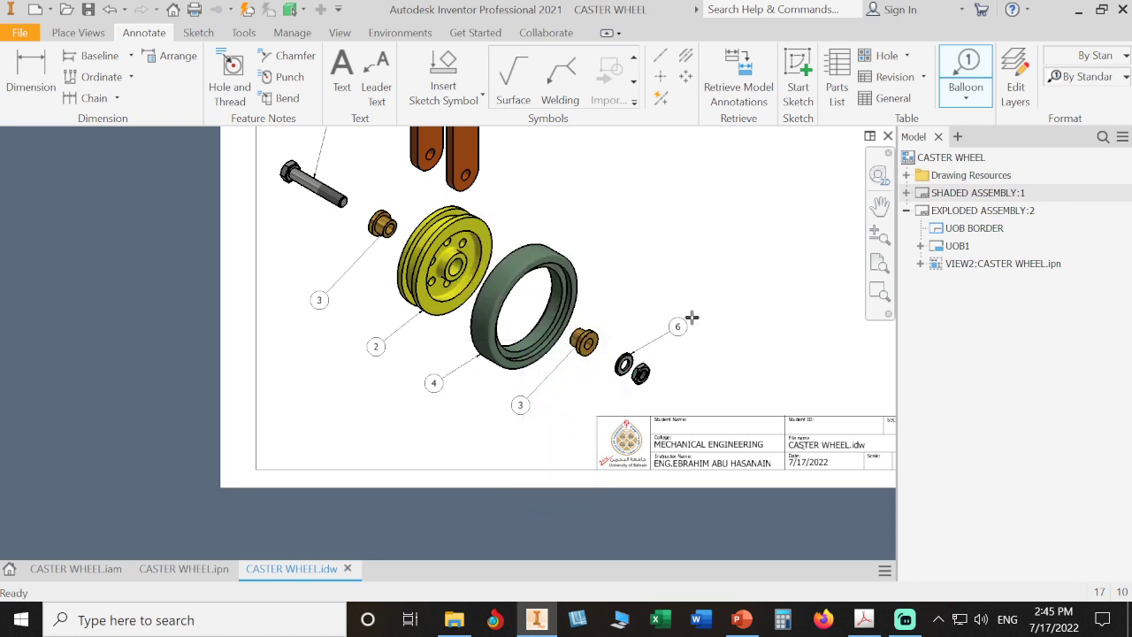
right_click(675, 313)
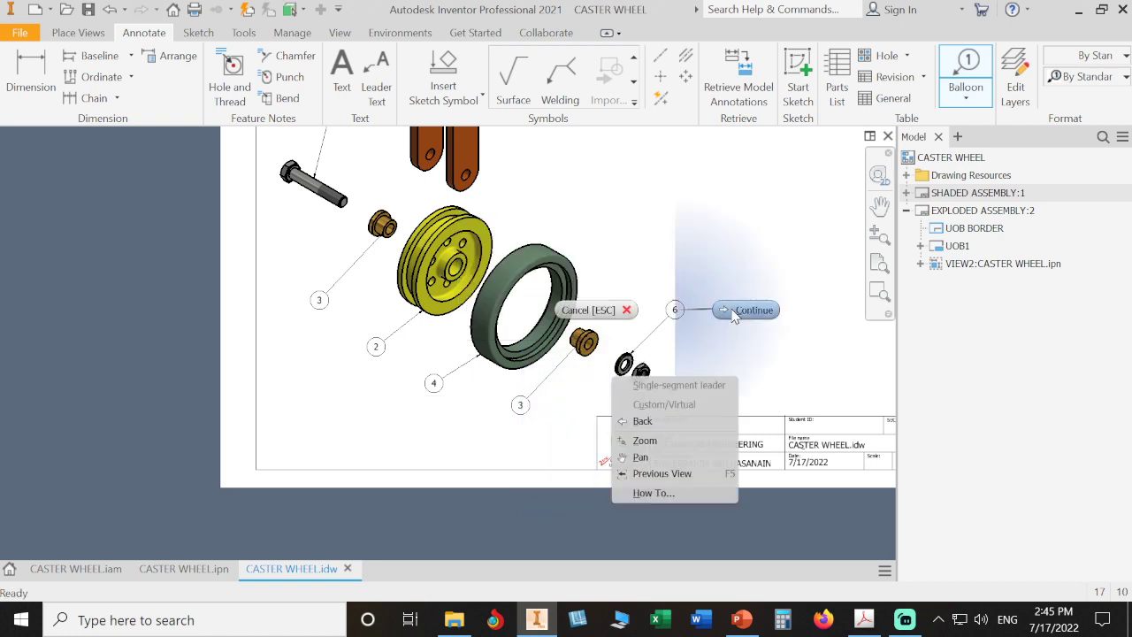
left_click(754, 308)
left_click(639, 370)
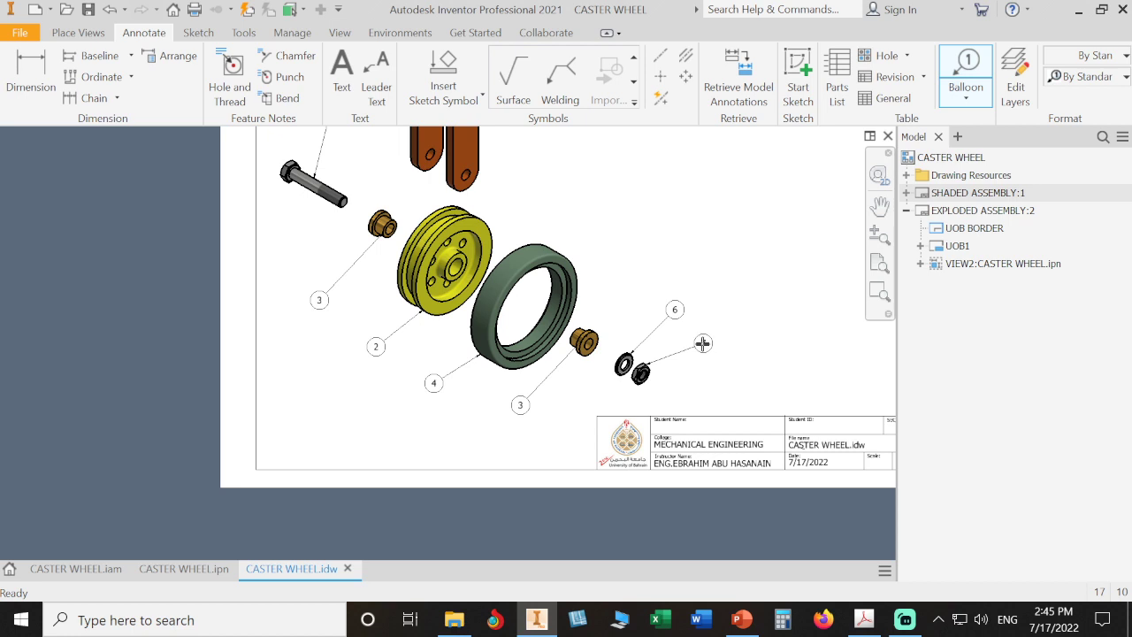
right_click(702, 345)
left_click(760, 340)
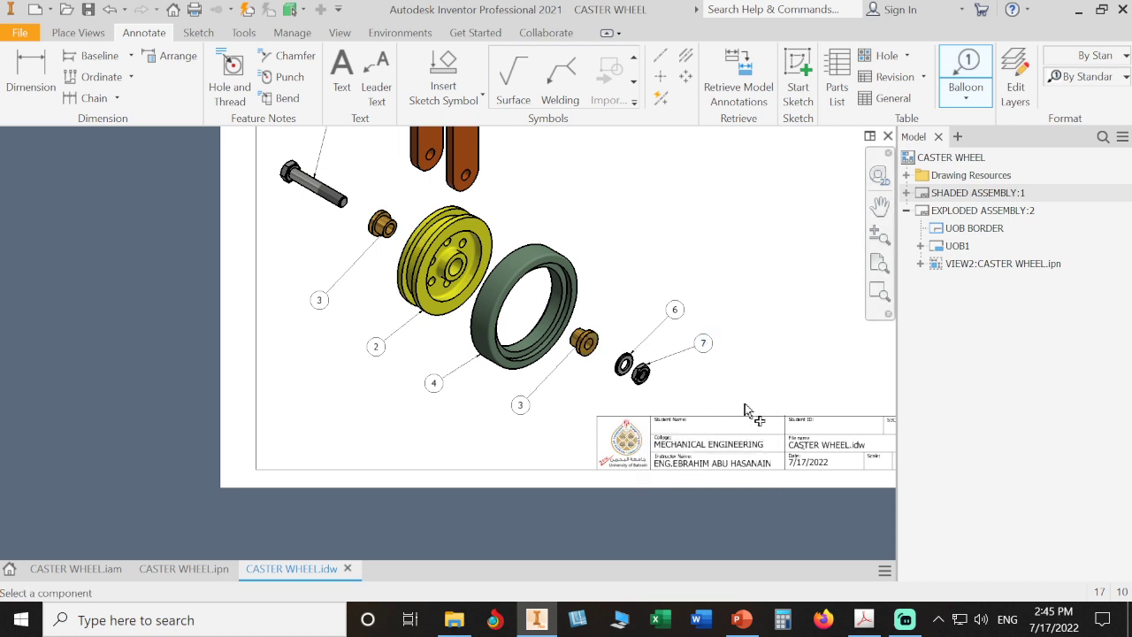
scroll(742, 398, "down", 2)
middle_click_drag(733, 383, 568, 430)
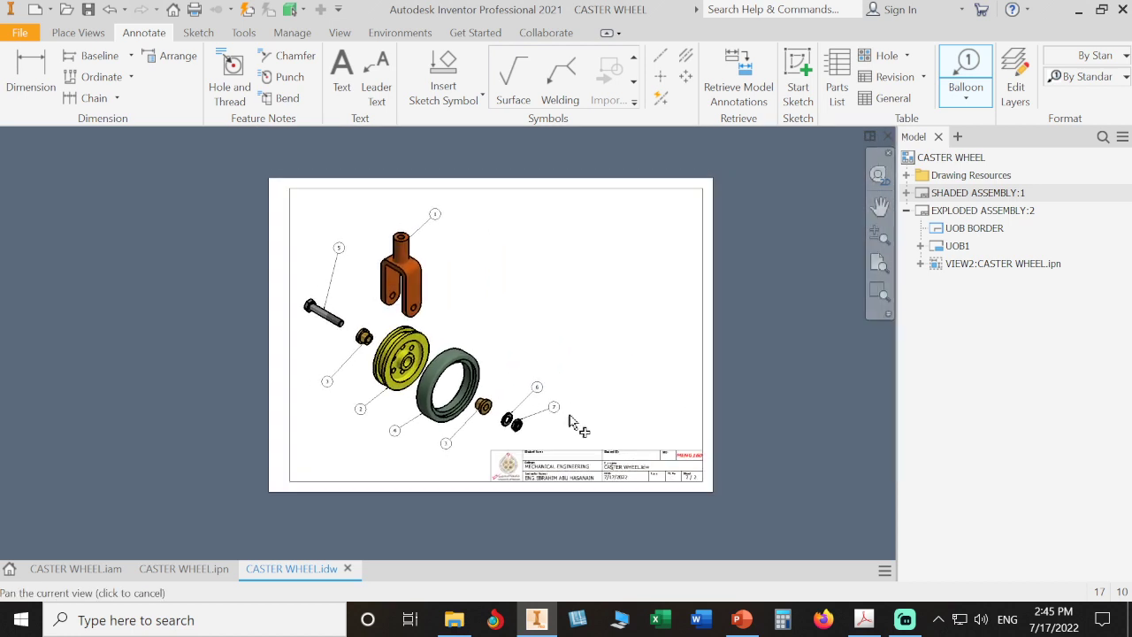
right_click(544, 343)
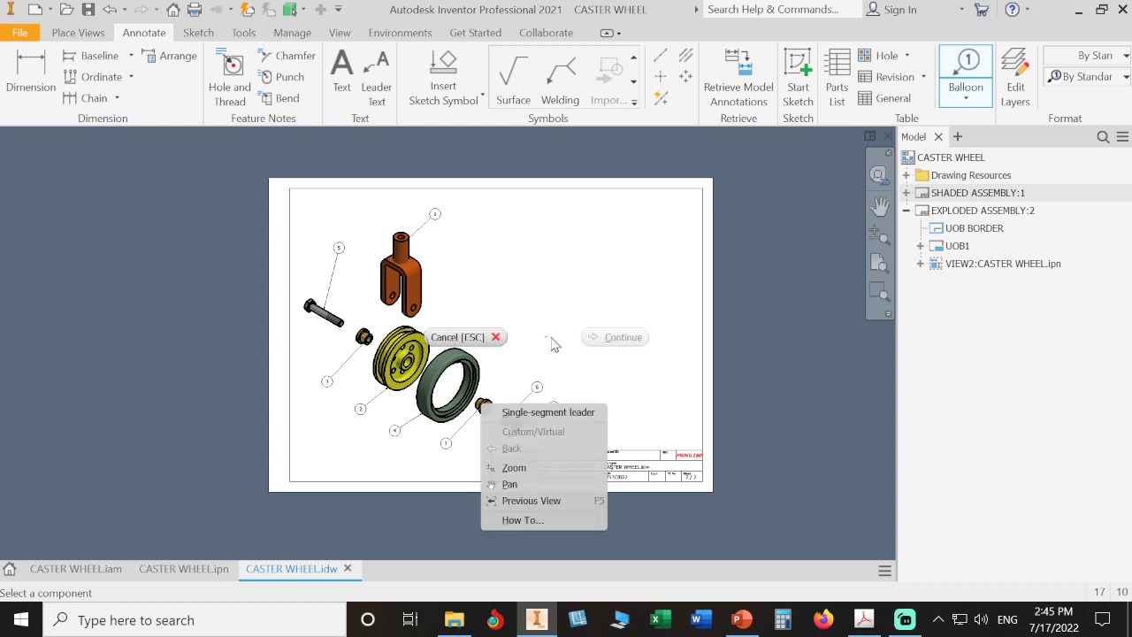
left_click(469, 336)
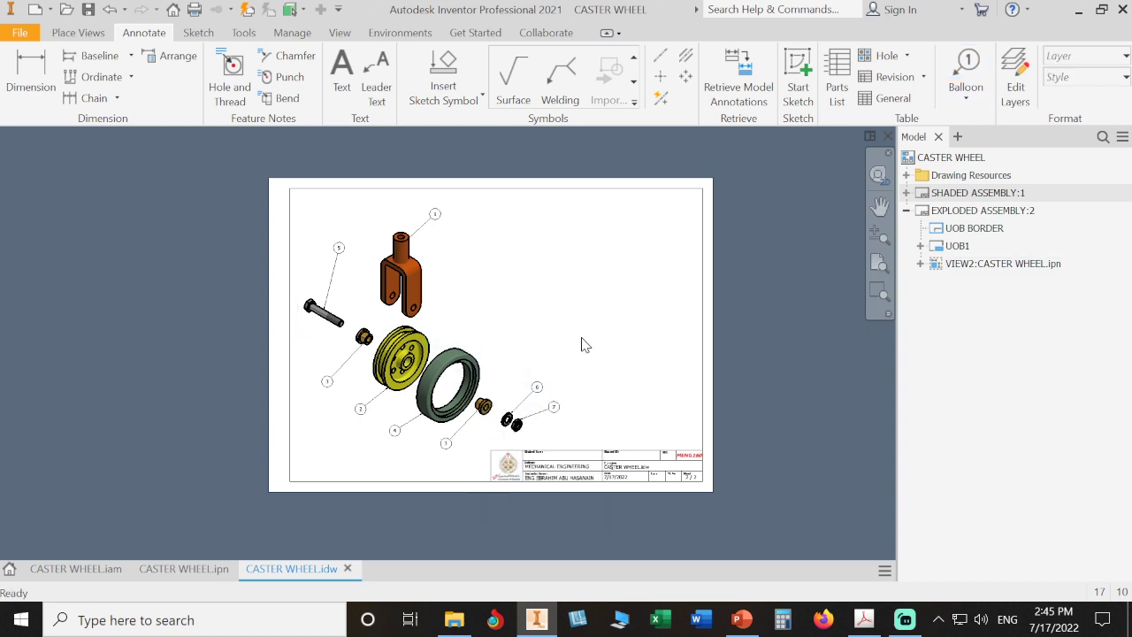
scroll(457, 268, "down", 2)
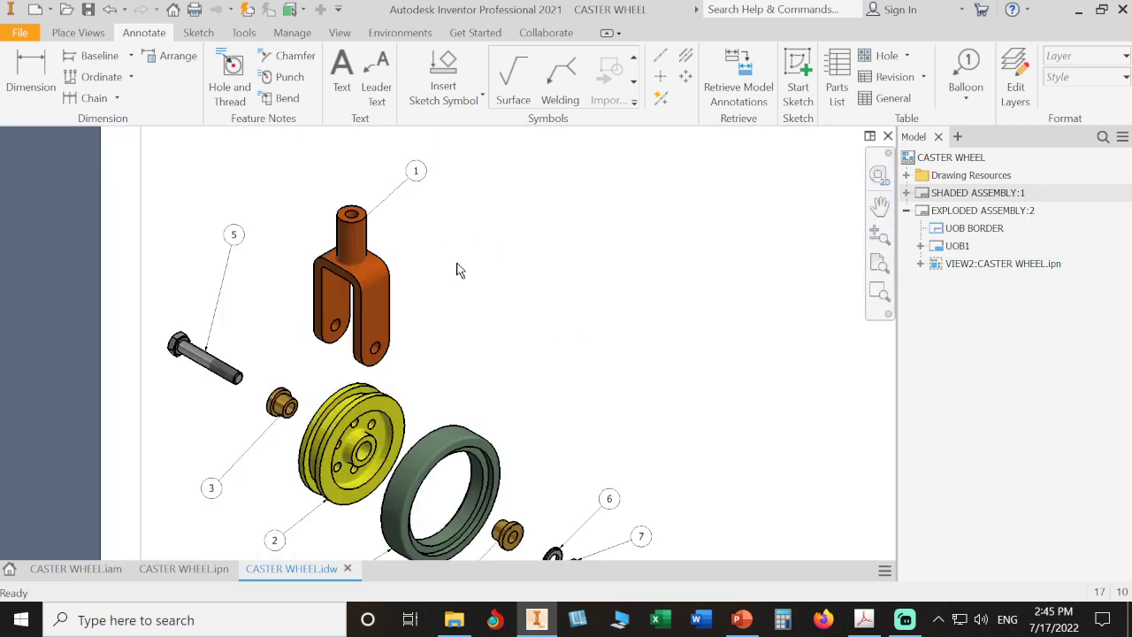
middle_click_drag(457, 268, 475, 203)
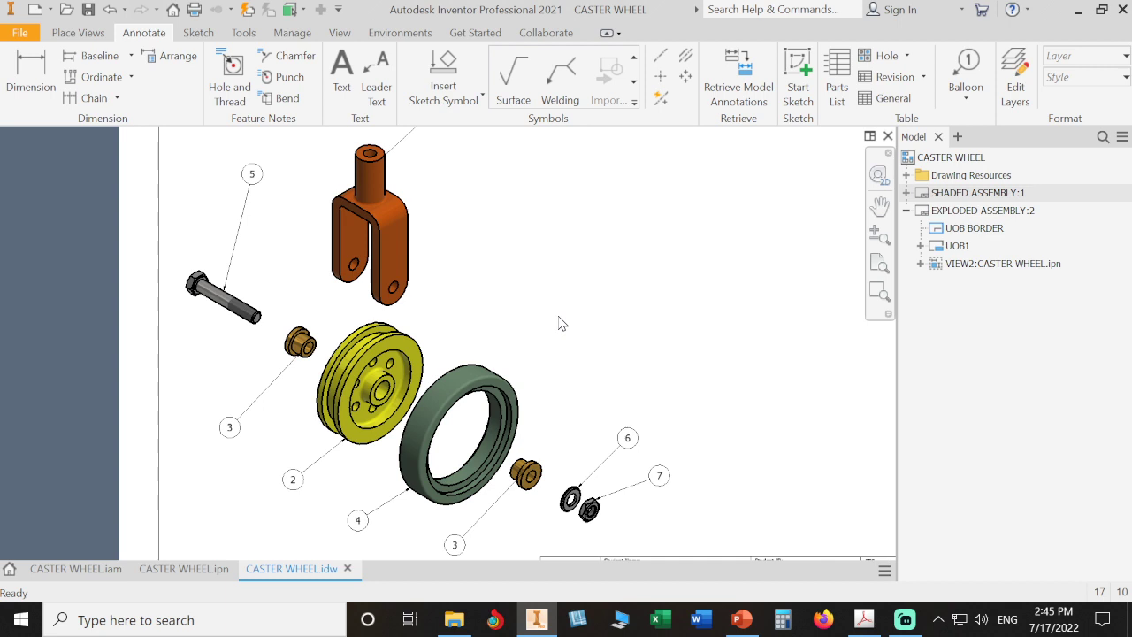
- Save the drawing together with its modified dependent assembly file
scroll(559, 323, "up", 3)
middle_click_drag(559, 321, 485, 370)
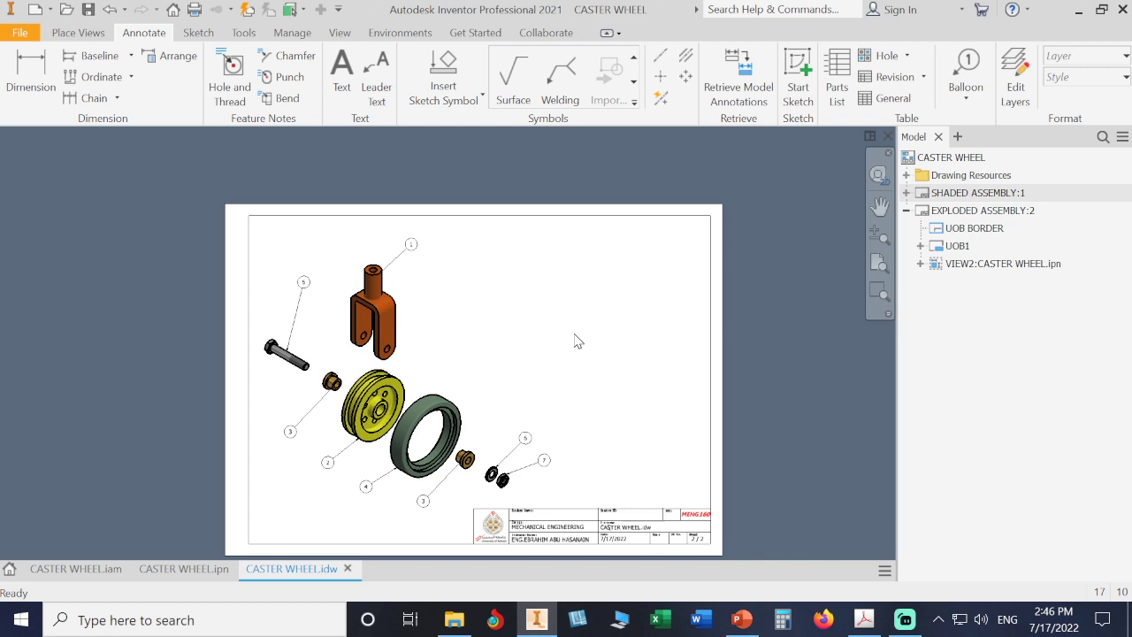
scroll(463, 315, "down", 2)
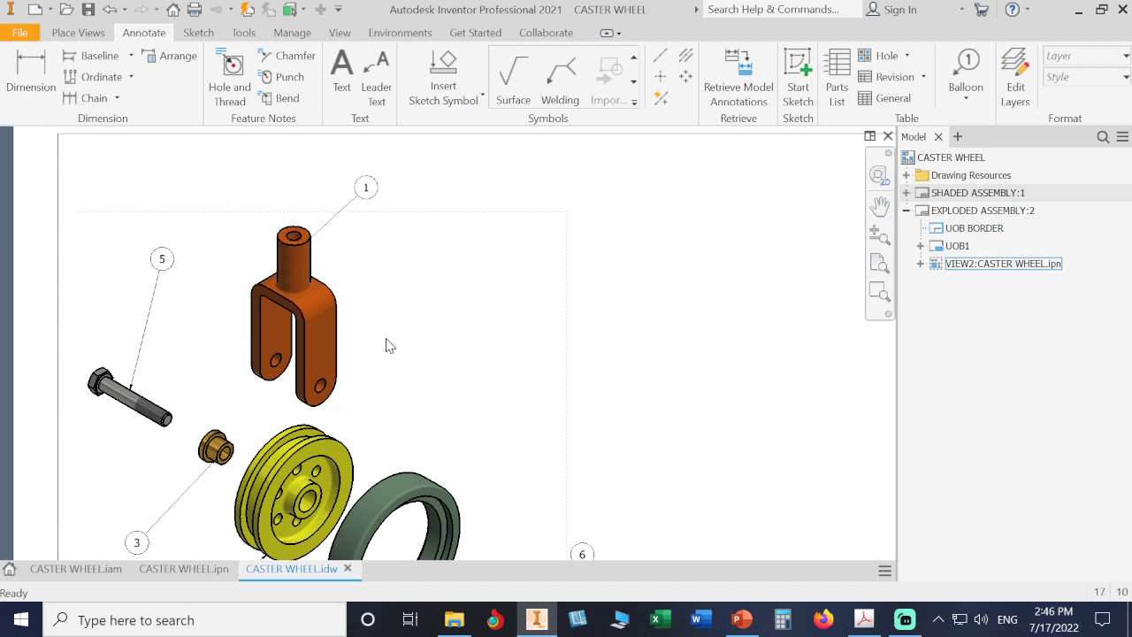
middle_click_drag(433, 347, 495, 217)
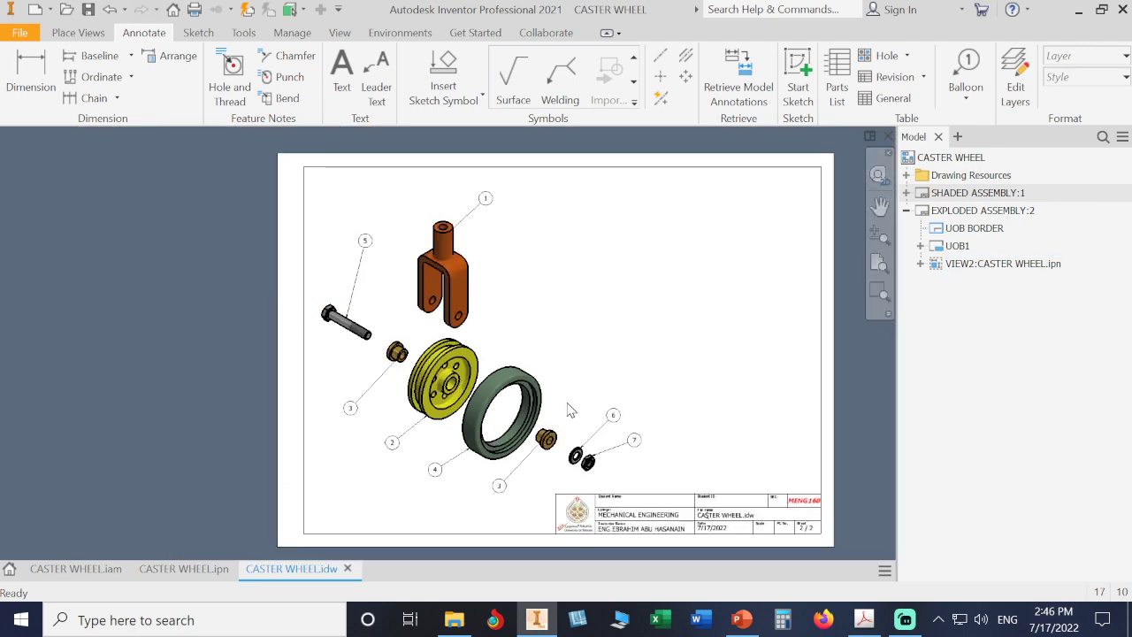
scroll(570, 409, "up", 3)
scroll(568, 409, "down", 3)
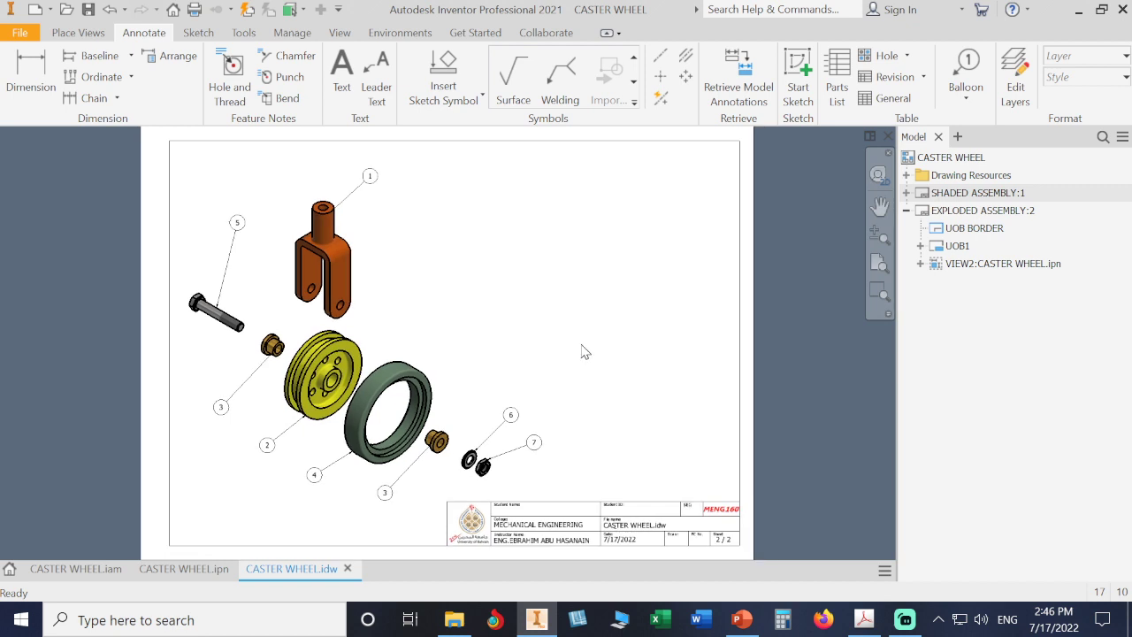
left_click(89, 11)
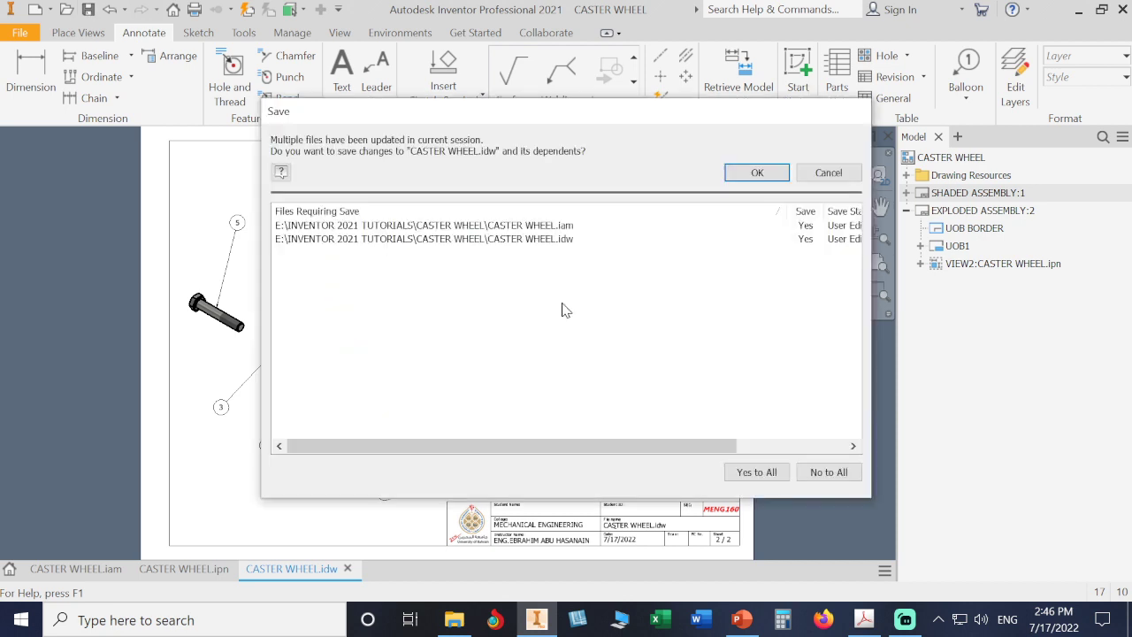
left_click(748, 172)
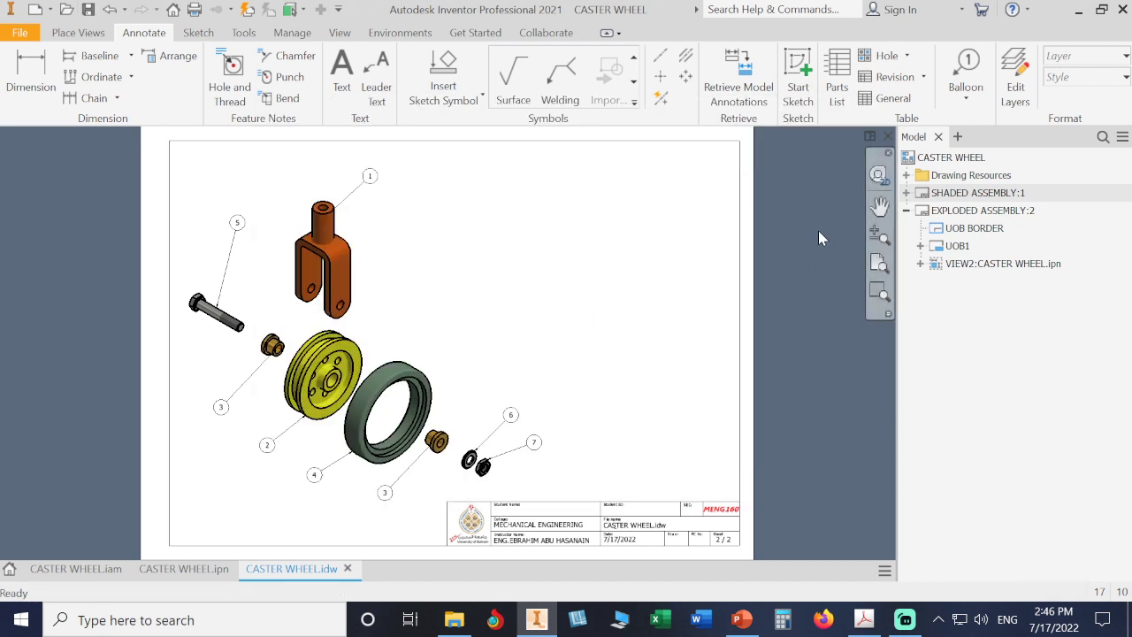
- Insert a parts list for the exploded view and place it in the upper-right corner of the sheet border
left_click(835, 80)
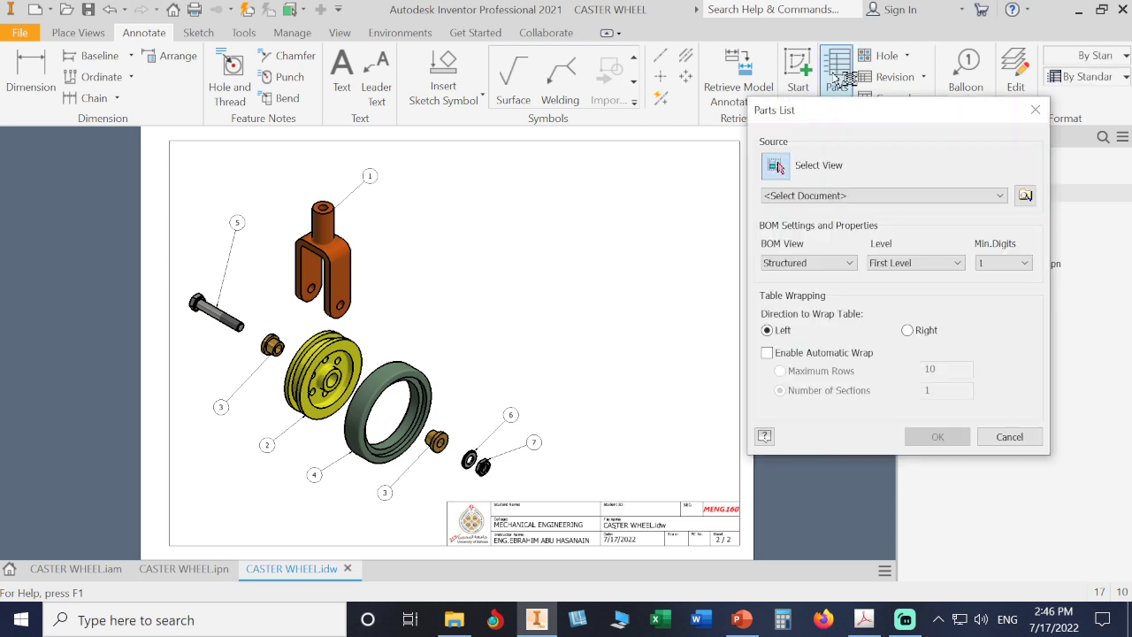
left_click(431, 345)
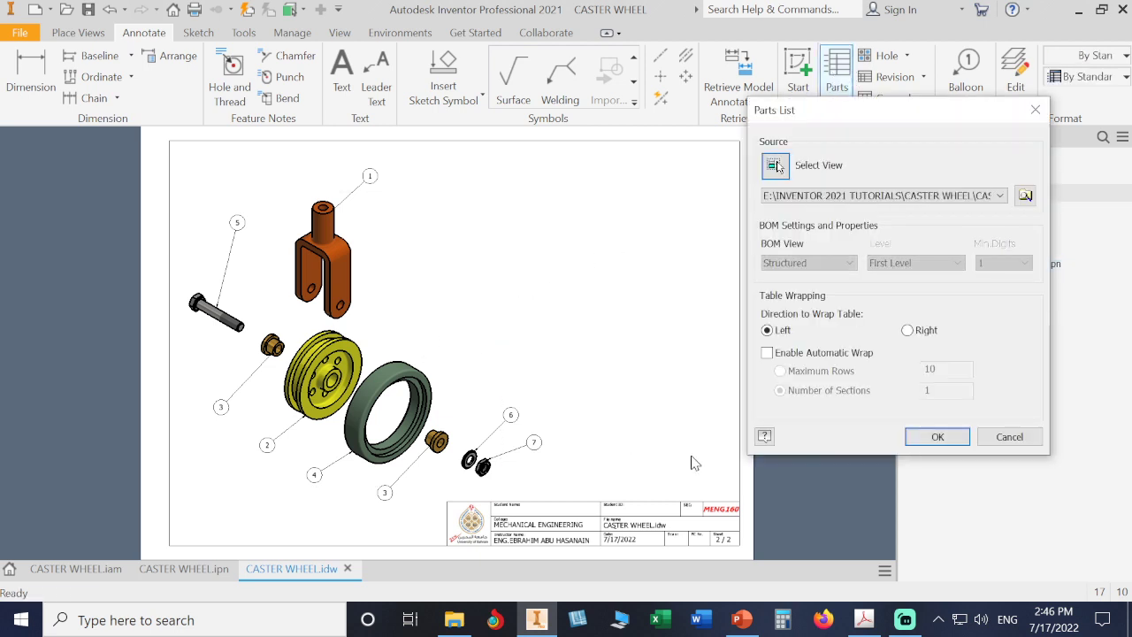
left_click(936, 437)
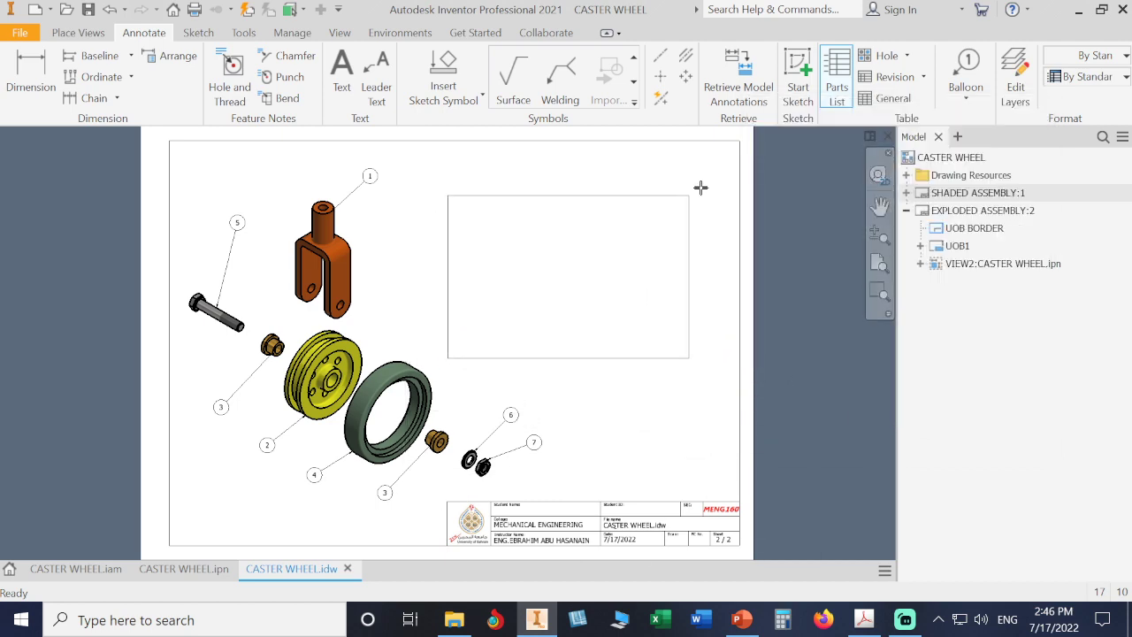
left_click(738, 146)
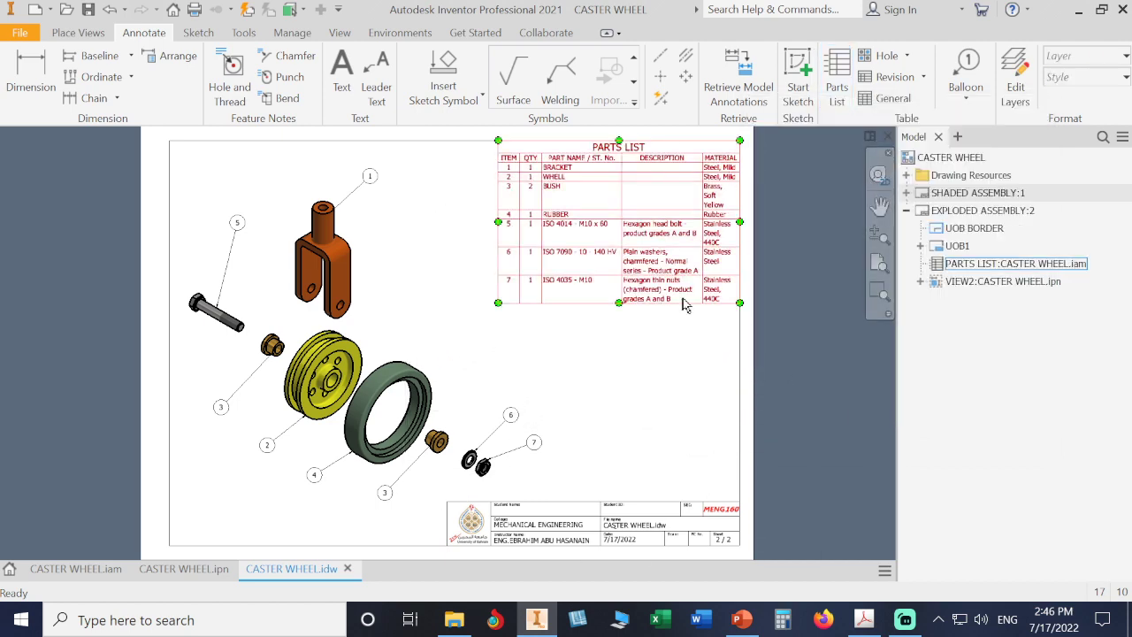
- Examine the parts list's columns and compare its item numbers with the balloons on the exploded view
scroll(637, 348, "up", 5)
mouse_move(637, 348)
middle_mouse_down()
mouse_move(641, 490)
mouse_move(588, 335)
mouse_move(570, 486)
middle_mouse_up()
scroll(634, 485, "down", 5)
left_click(581, 336)
scroll(572, 332, "up", 5)
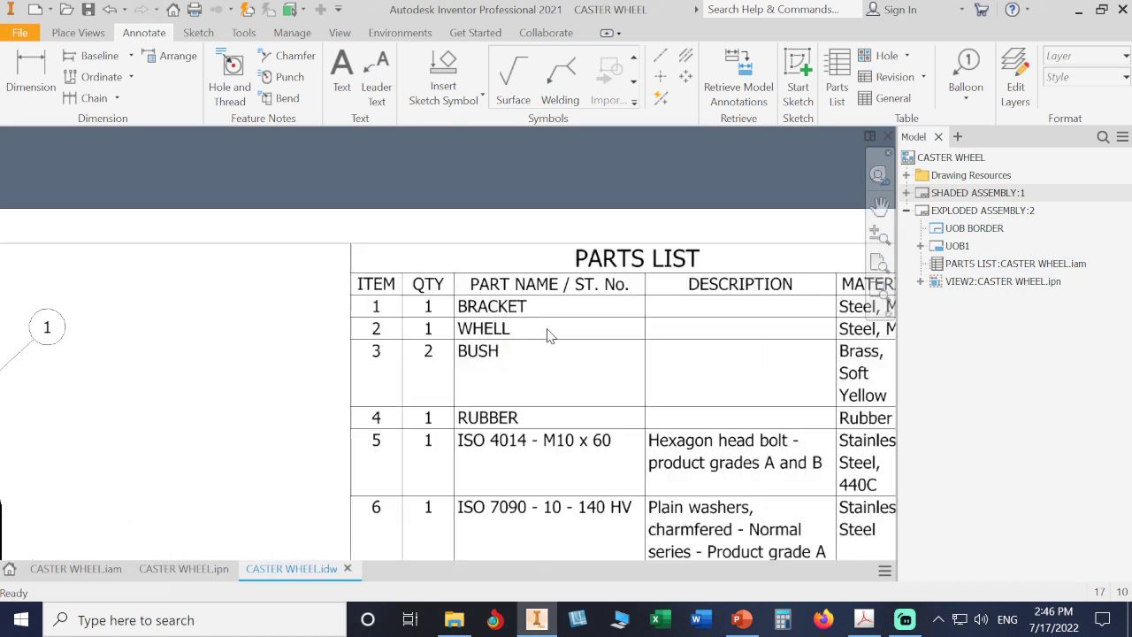
middle_click_drag(540, 374, 417, 372)
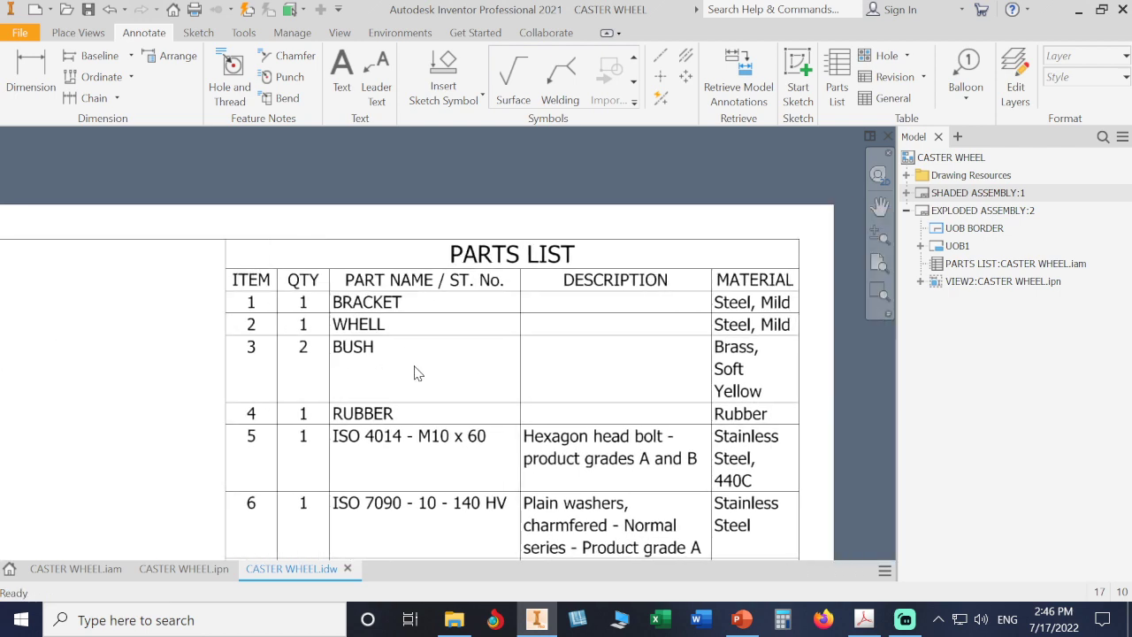
left_click(255, 292)
scroll(183, 334, "down", 4)
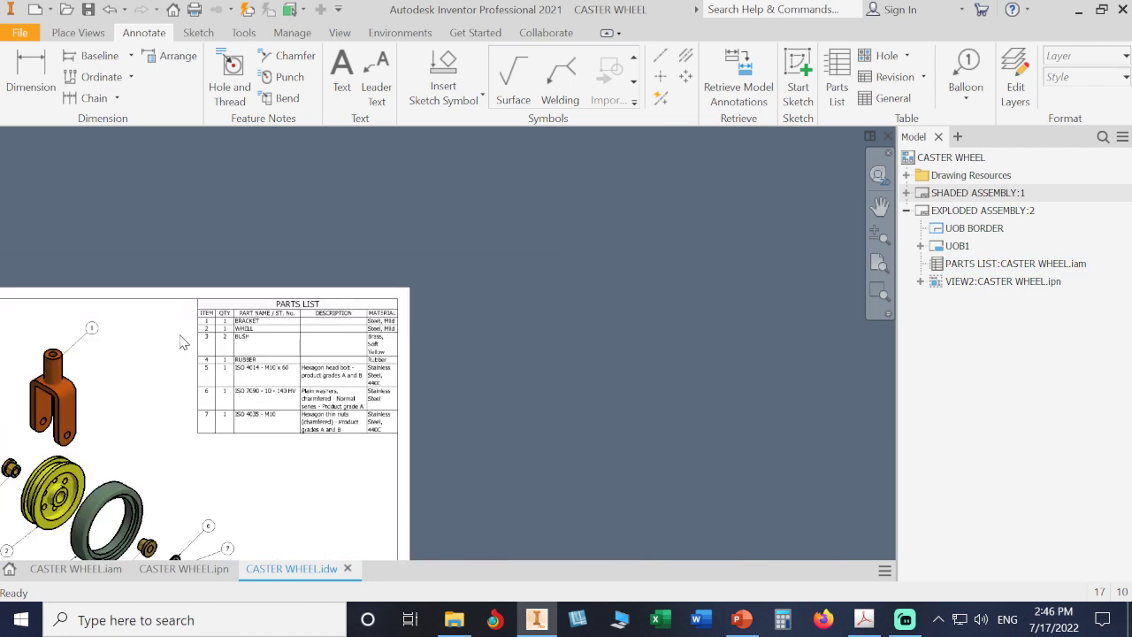
middle_click_drag(185, 337, 346, 316)
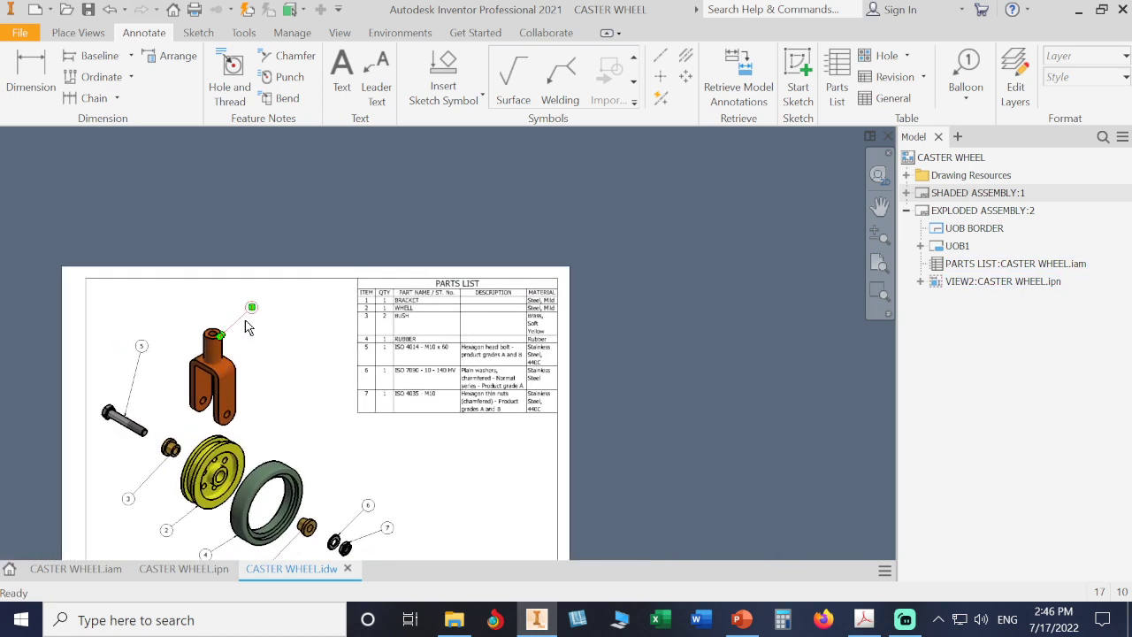
- Widen the parts list's MATERIAL column so that each material fits on a single line
scroll(372, 305, "up", 2)
middle_click_drag(400, 322, 336, 349)
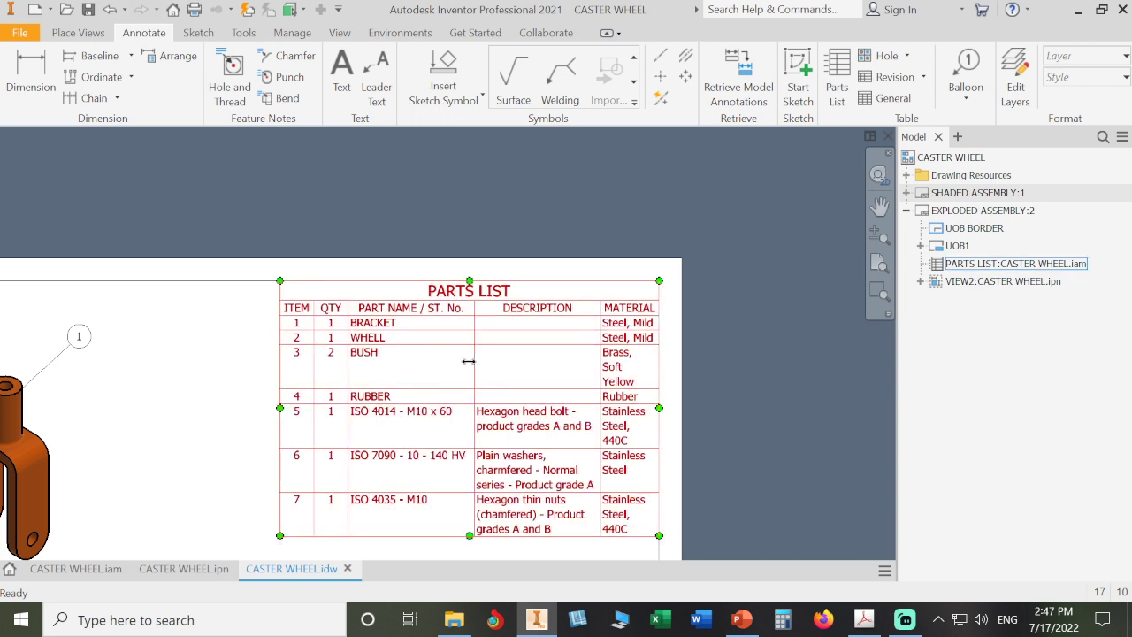
left_click(598, 365)
left_click_drag(598, 365, 544, 368)
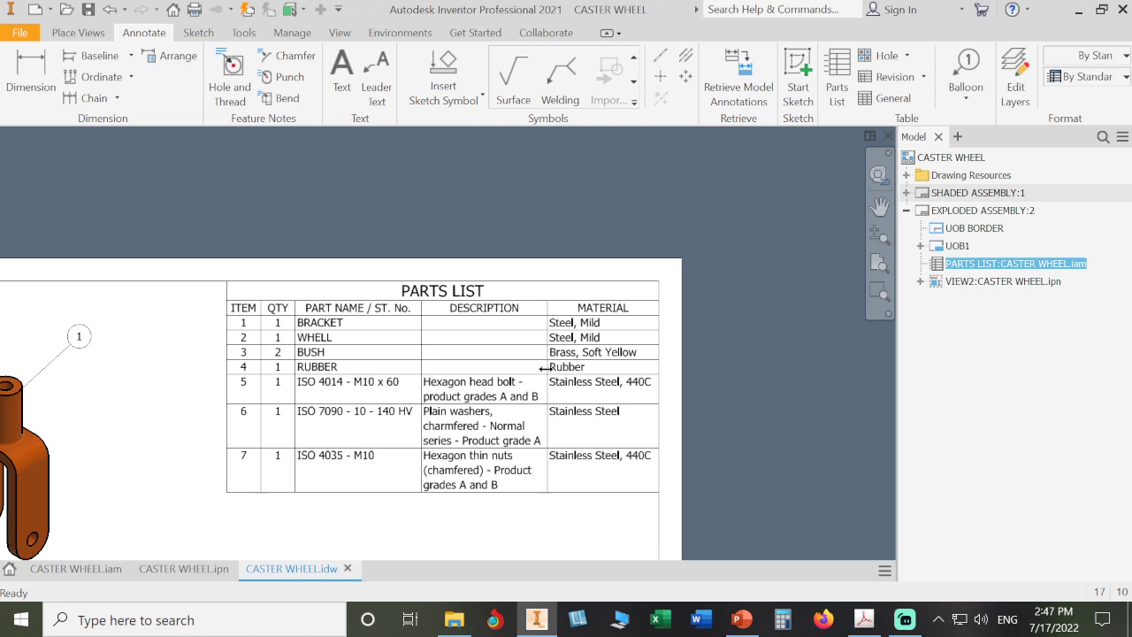
mouse_move(544, 368)
left_mouse_down()
mouse_move(586, 368)
mouse_move(518, 366)
mouse_move(581, 367)
mouse_move(545, 366)
left_mouse_up()
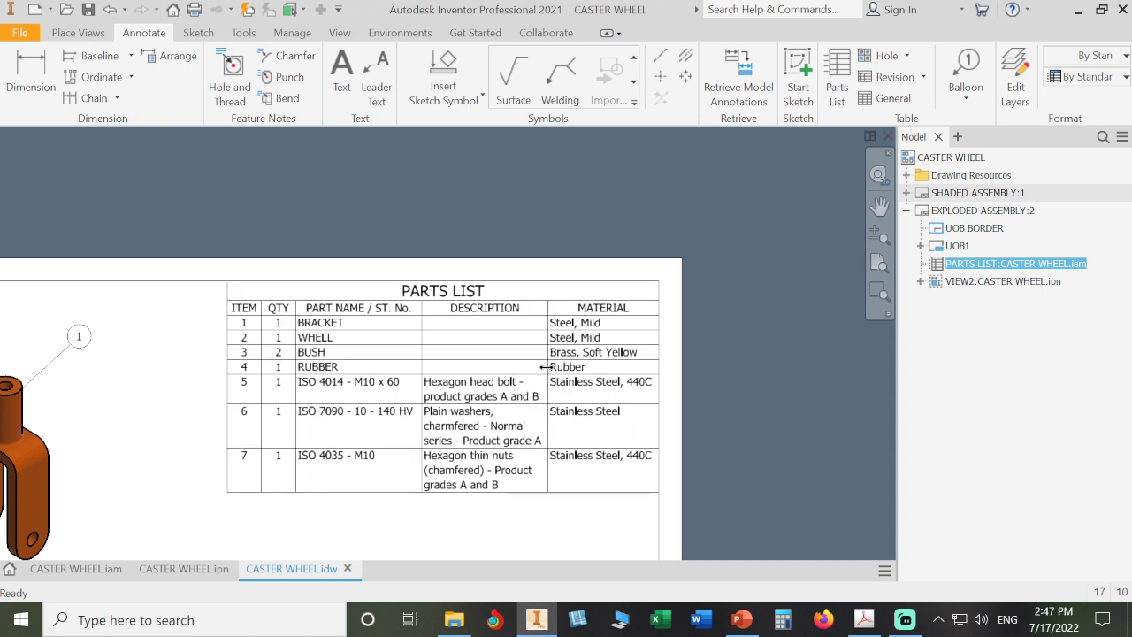
left_click_drag(546, 366, 547, 366)
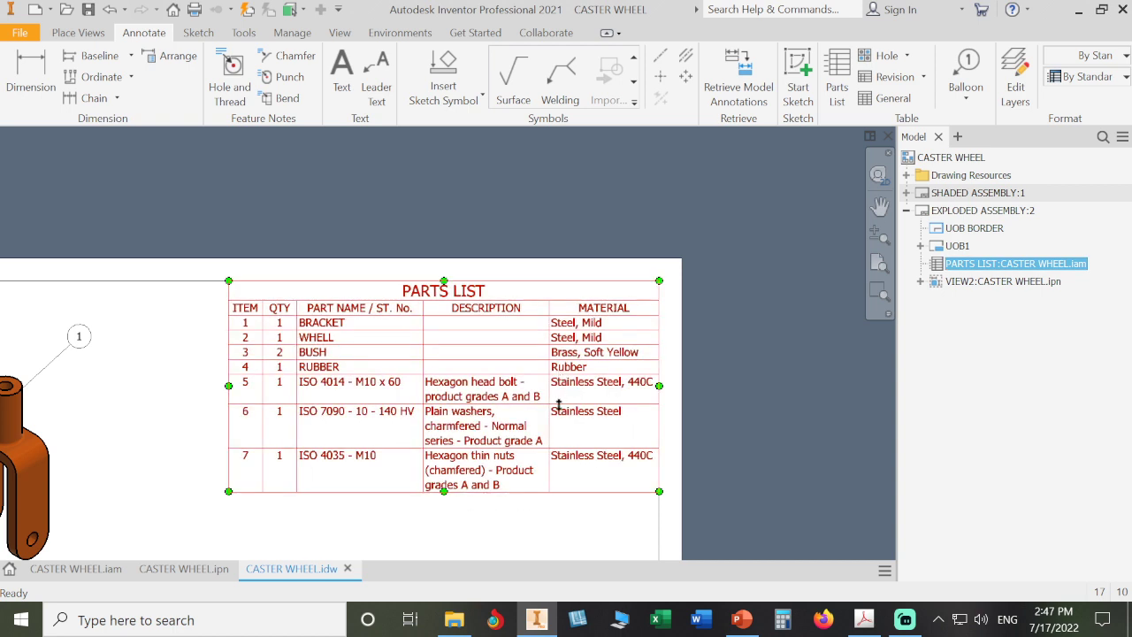
mouse_move(549, 427)
left_mouse_down()
mouse_move(559, 425)
mouse_move(547, 425)
left_mouse_up()
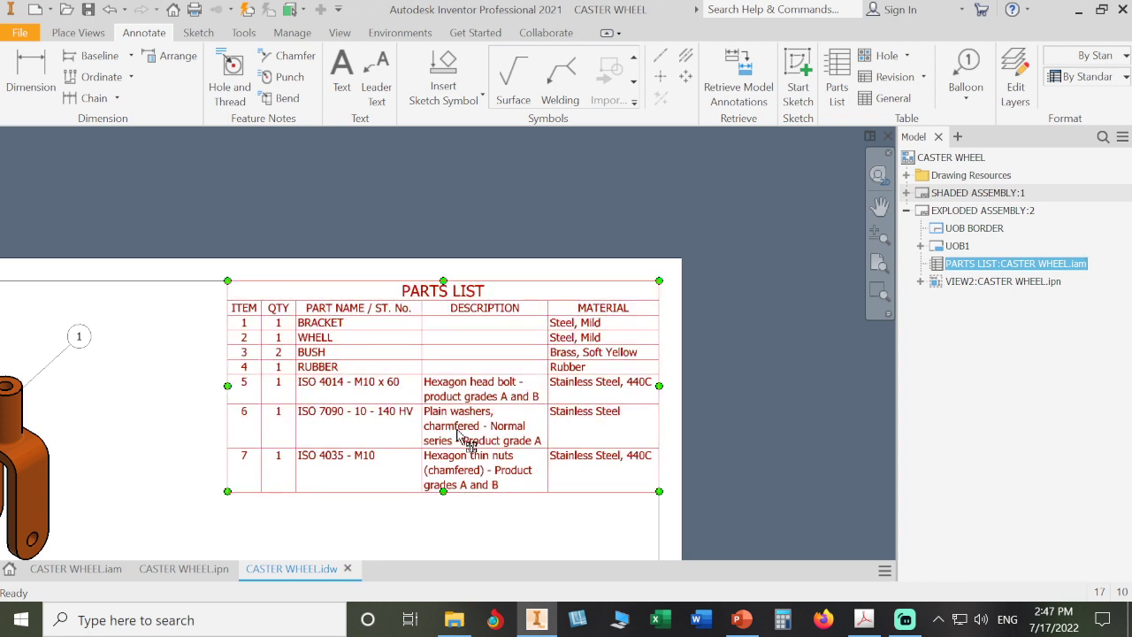
- Widen the parts list's DESCRIPTION column slightly and deselect the table
mouse_move(407, 429)
left_mouse_down()
mouse_move(235, 424)
mouse_move(417, 425)
mouse_move(399, 426)
left_mouse_up()
left_click(453, 516)
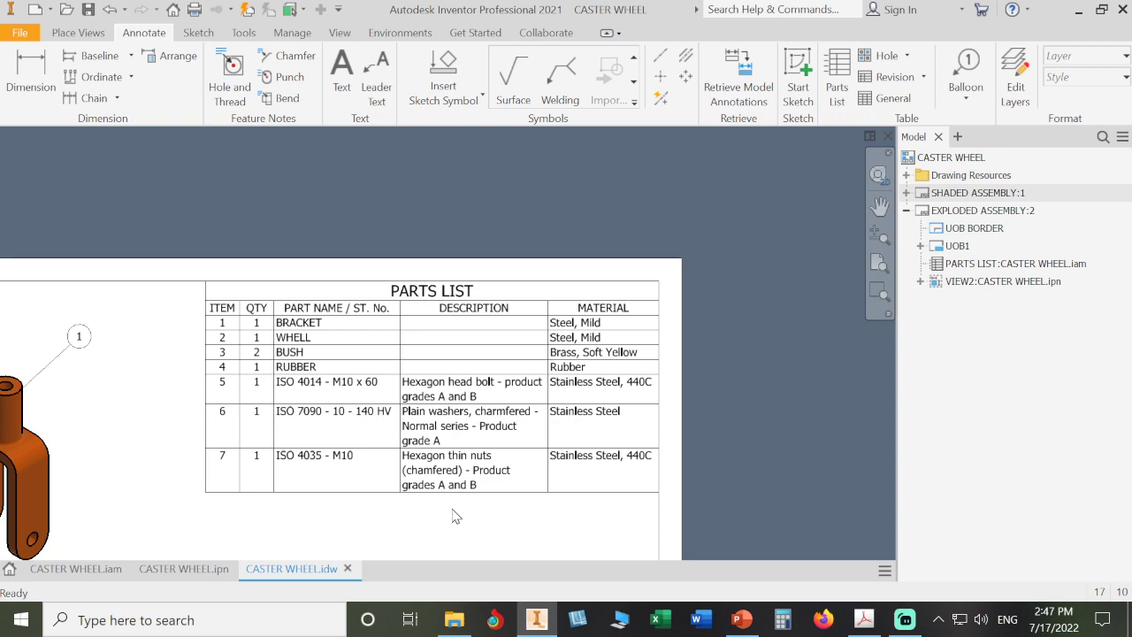
middle_click(452, 510)
middle_click(452, 511)
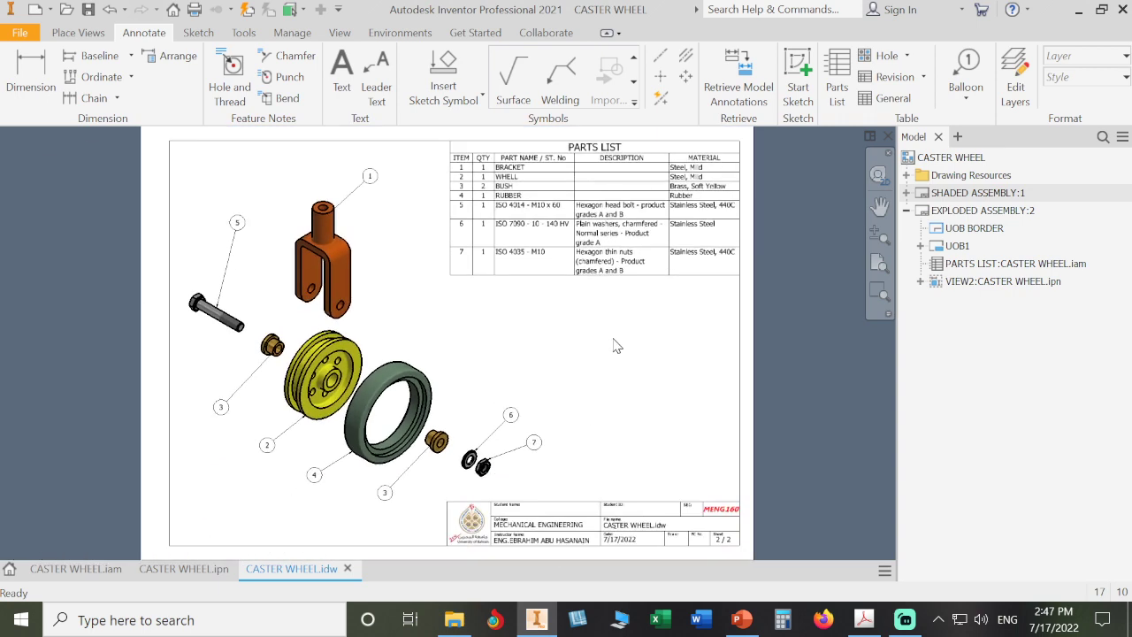
- Set the ITEM value of the orange bracket's balloon to 3
middle_click_drag(604, 327, 575, 402)
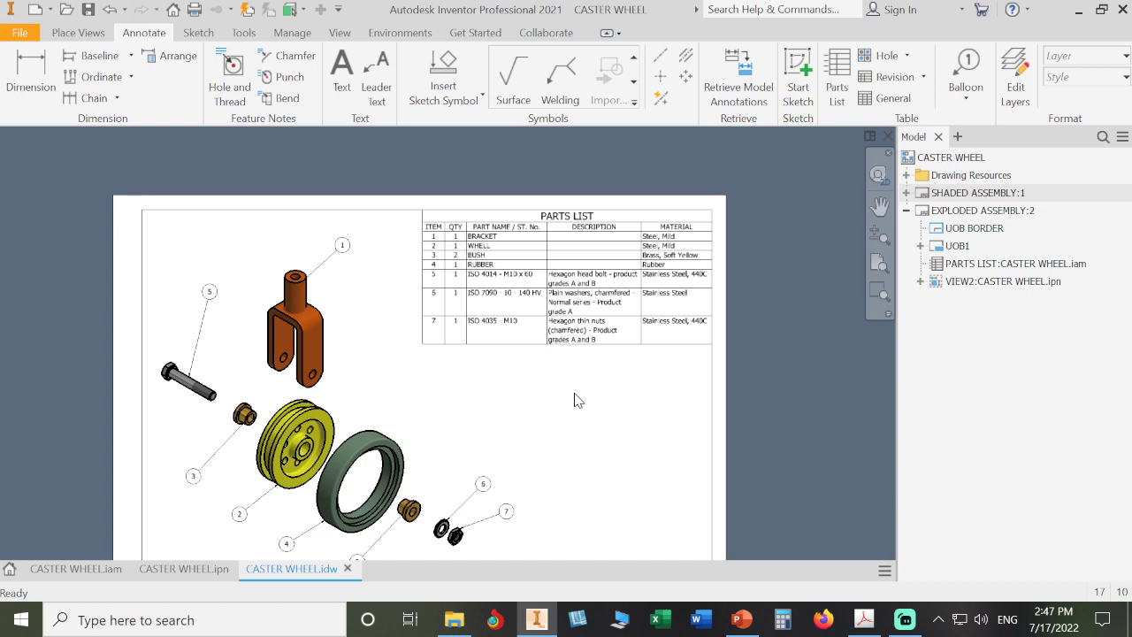
scroll(361, 274, "up", 5)
middle_click_drag(354, 263, 423, 442)
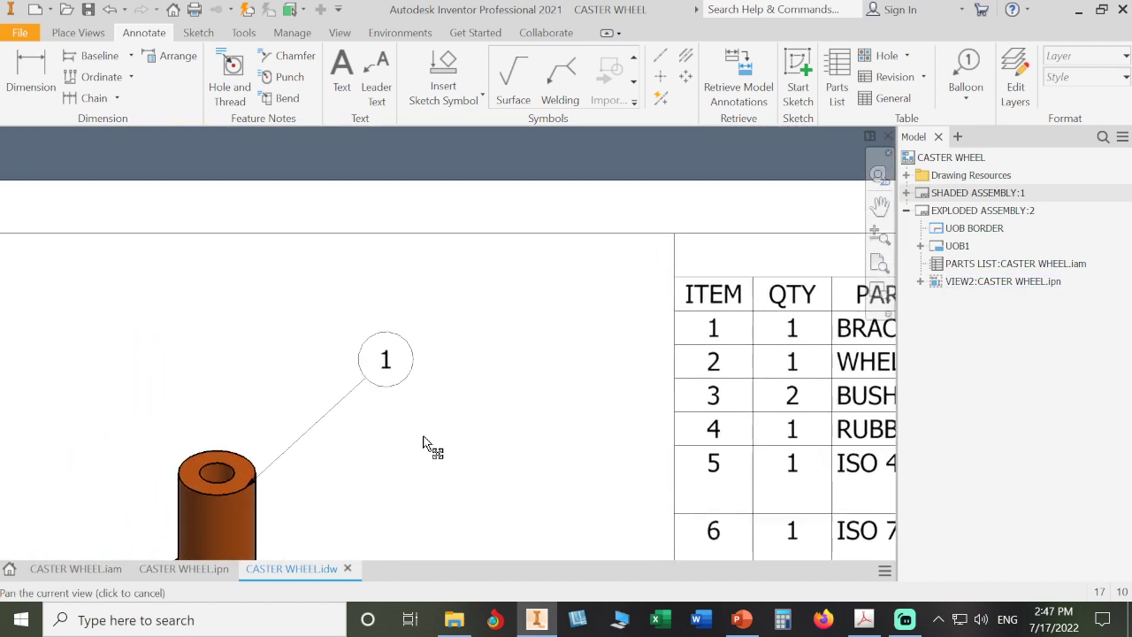
double_click(386, 364)
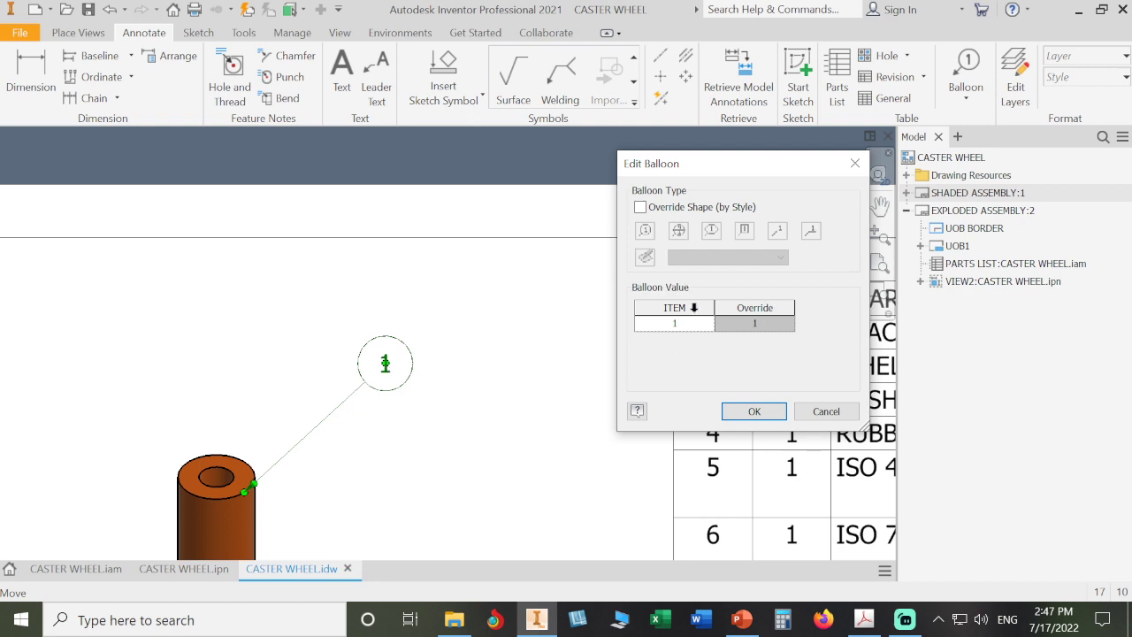
left_click(672, 322)
left_click(730, 411)
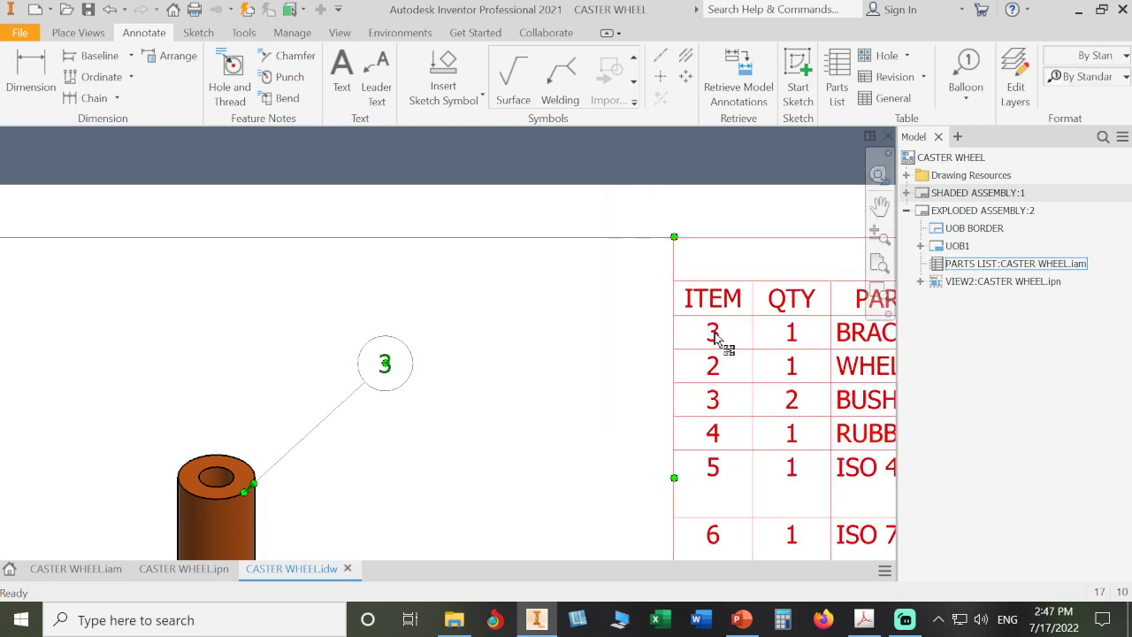
- Compare the bracket's item number in the parts list with the balloons on the two bushings
scroll(534, 411, "down", 5)
mouse_move(536, 404)
middle_mouse_down()
mouse_move(549, 404)
mouse_move(567, 292)
middle_mouse_up()
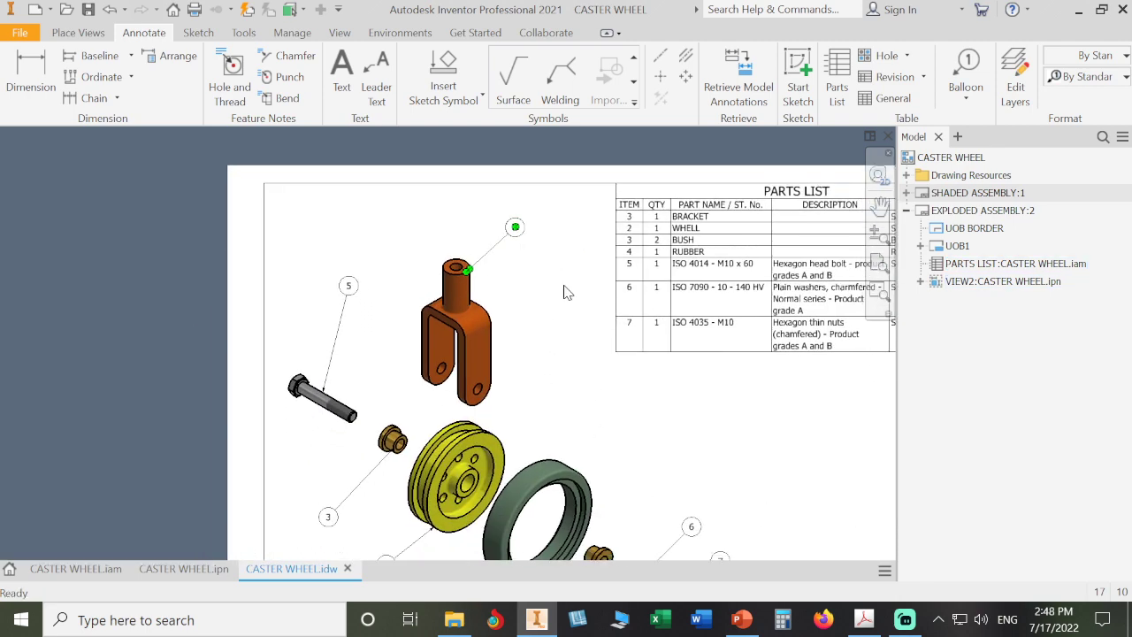
middle_click_drag(638, 422, 589, 245)
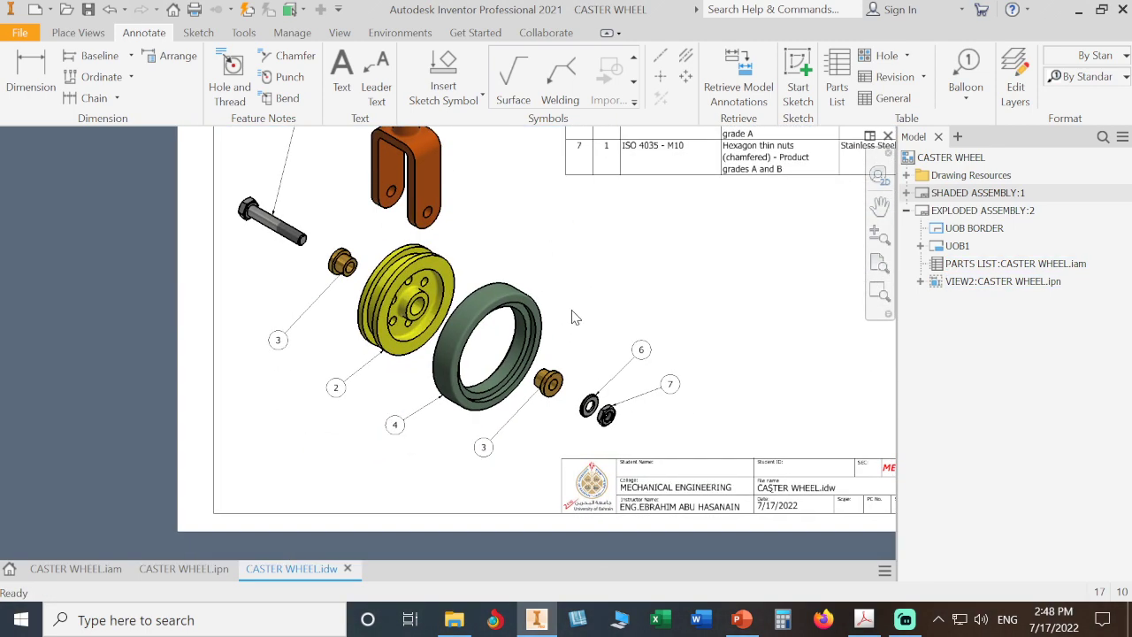
scroll(573, 316, "up", 3)
middle_click_drag(546, 384, 576, 271)
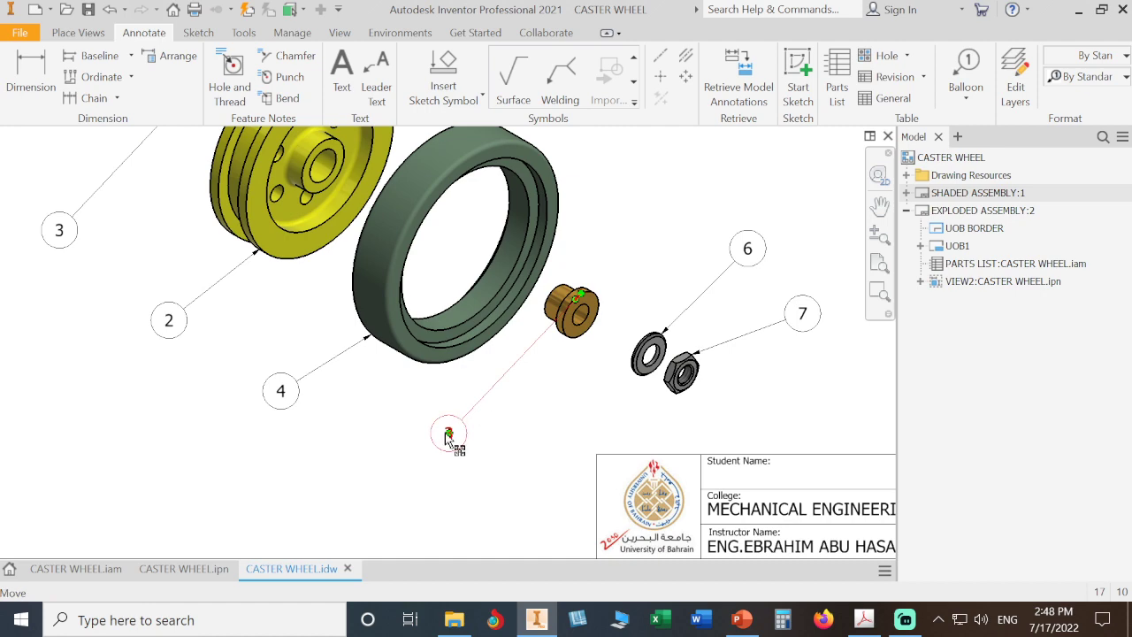
scroll(652, 253, "down", 3)
middle_click_drag(651, 253, 612, 298)
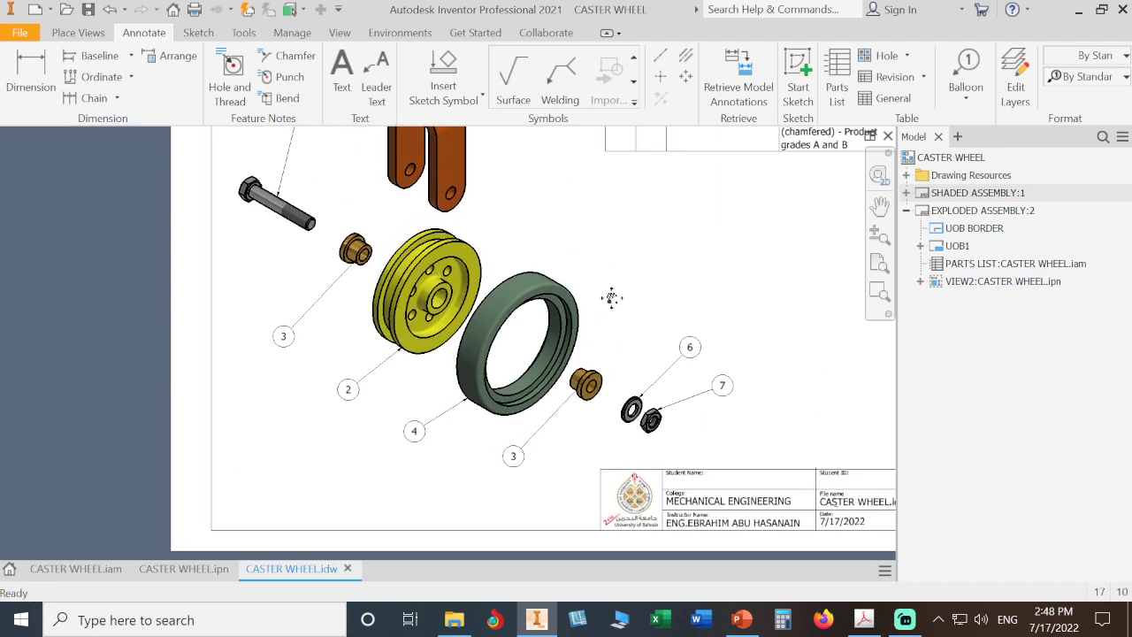
key("Home")
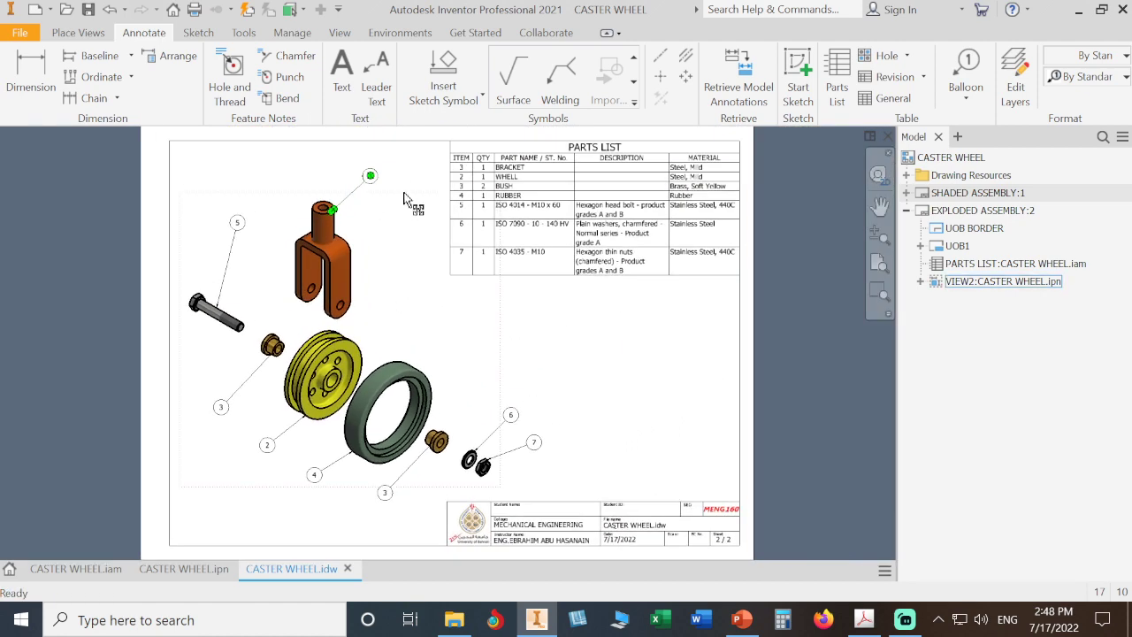
- Change the BRACKET row's ITEM value to 1 in the parts list so it differs from the BUSH row
middle_click_drag(423, 242, 456, 353)
scroll(433, 286, "up", 5)
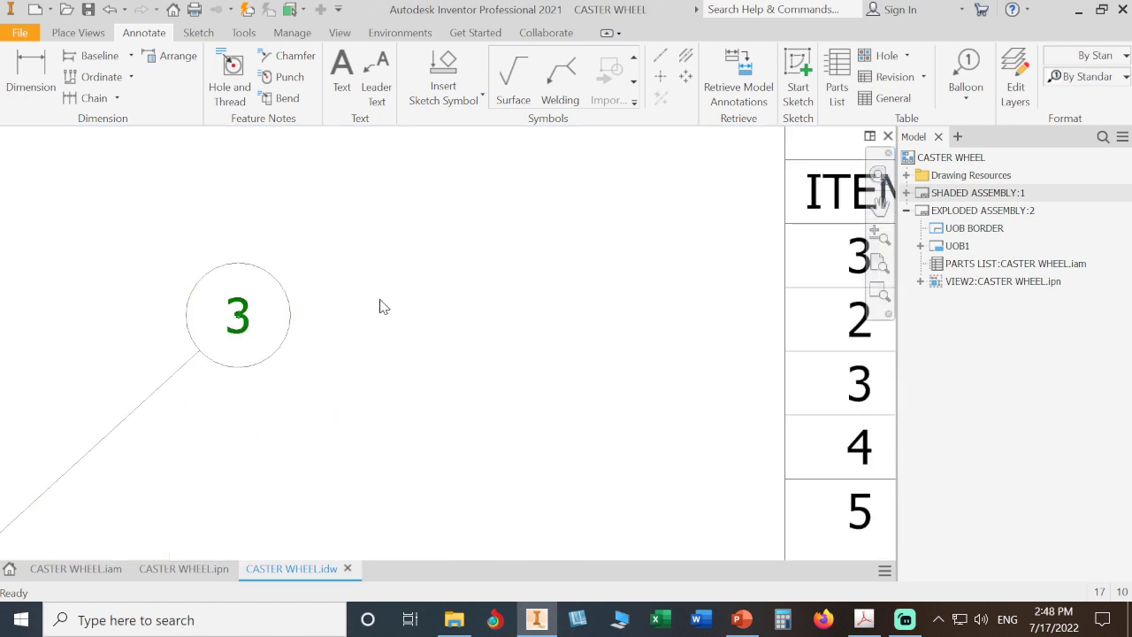
left_click(250, 332)
scroll(533, 298, "down", 3)
middle_click_drag(533, 298, 315, 344)
left_click(716, 281)
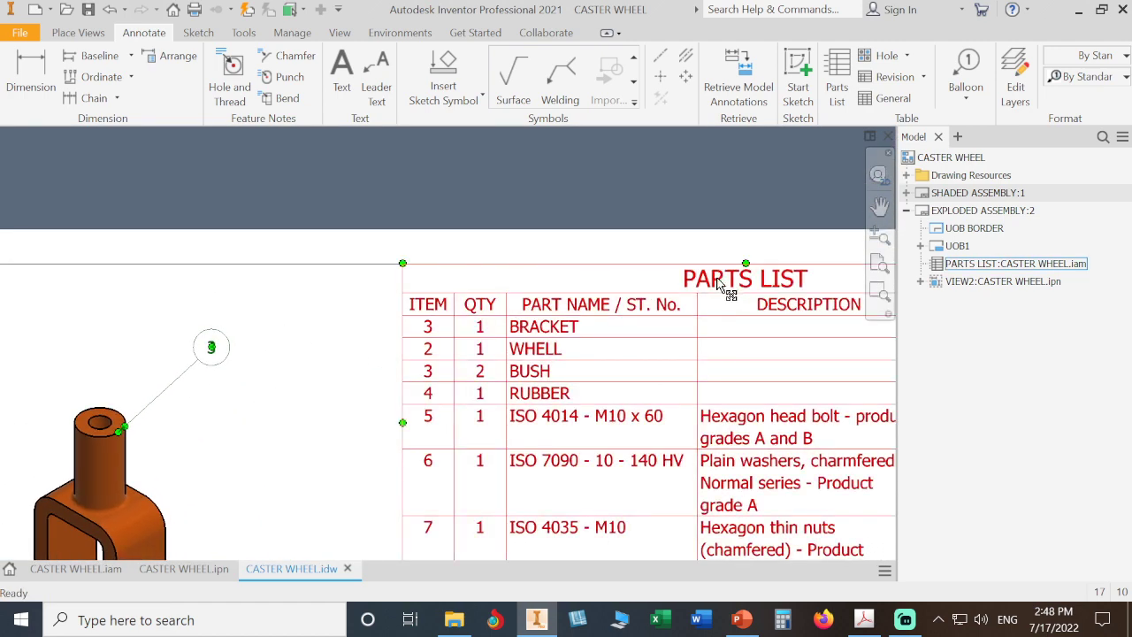
double_click(716, 281)
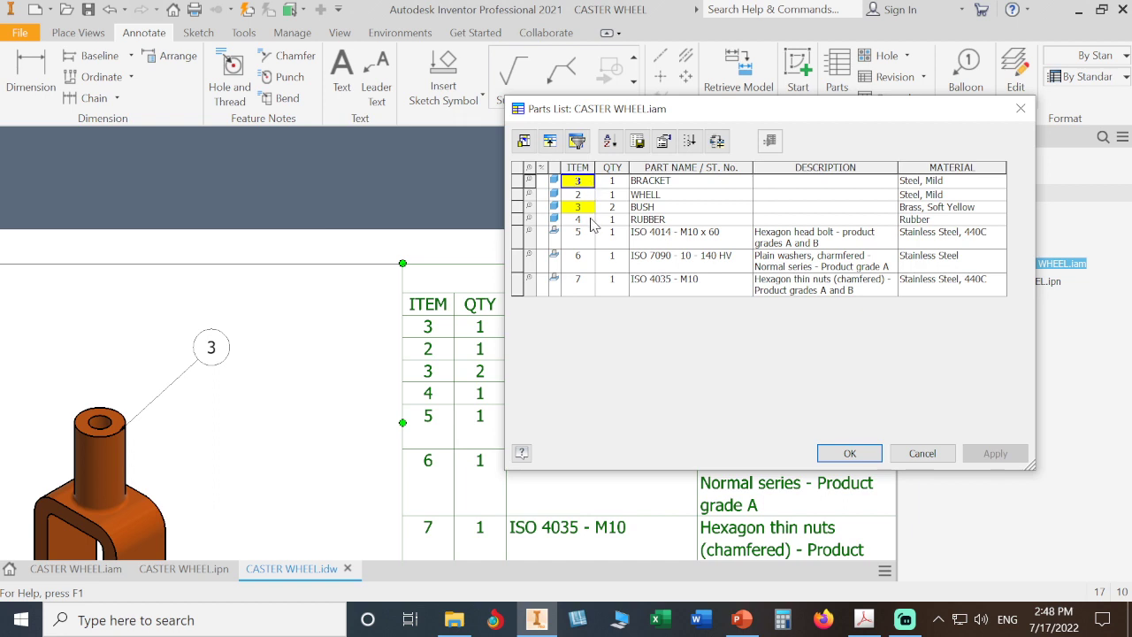
double_click(582, 181)
type("1")
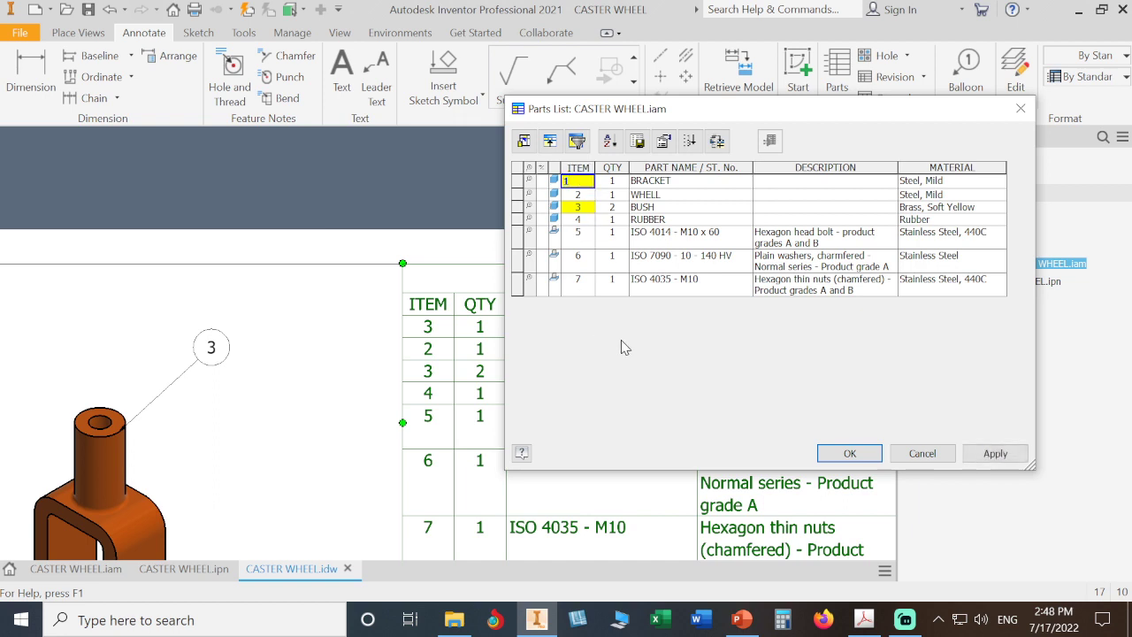
left_click(578, 206)
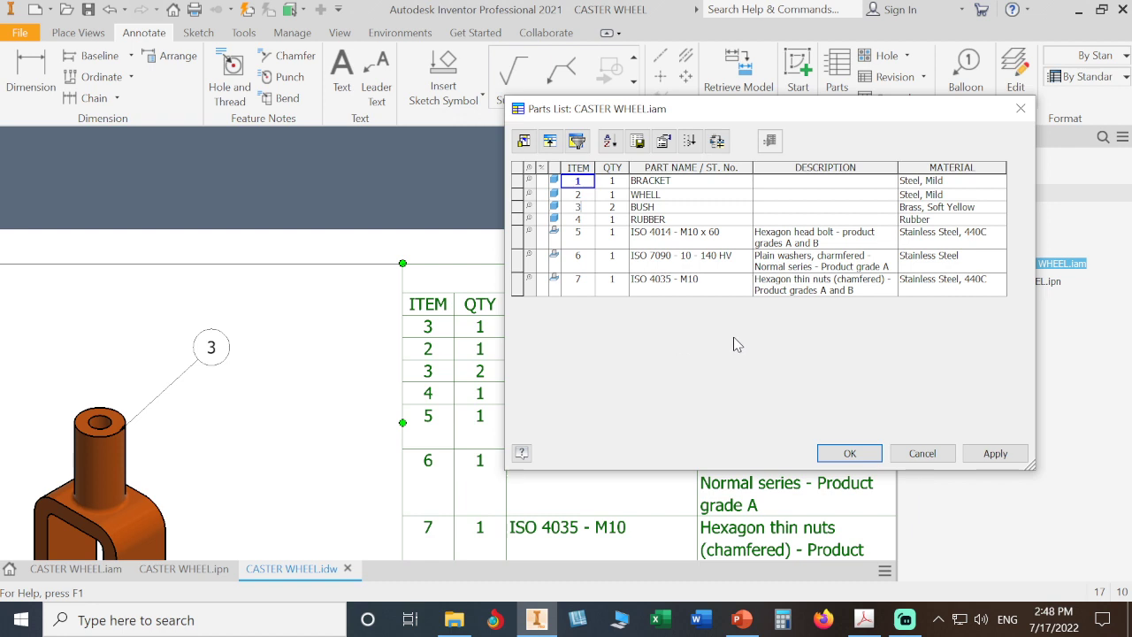
- Add the MASS property as the last column of the parts list, after MATERIAL, and accept the parts list edits
left_click(523, 144)
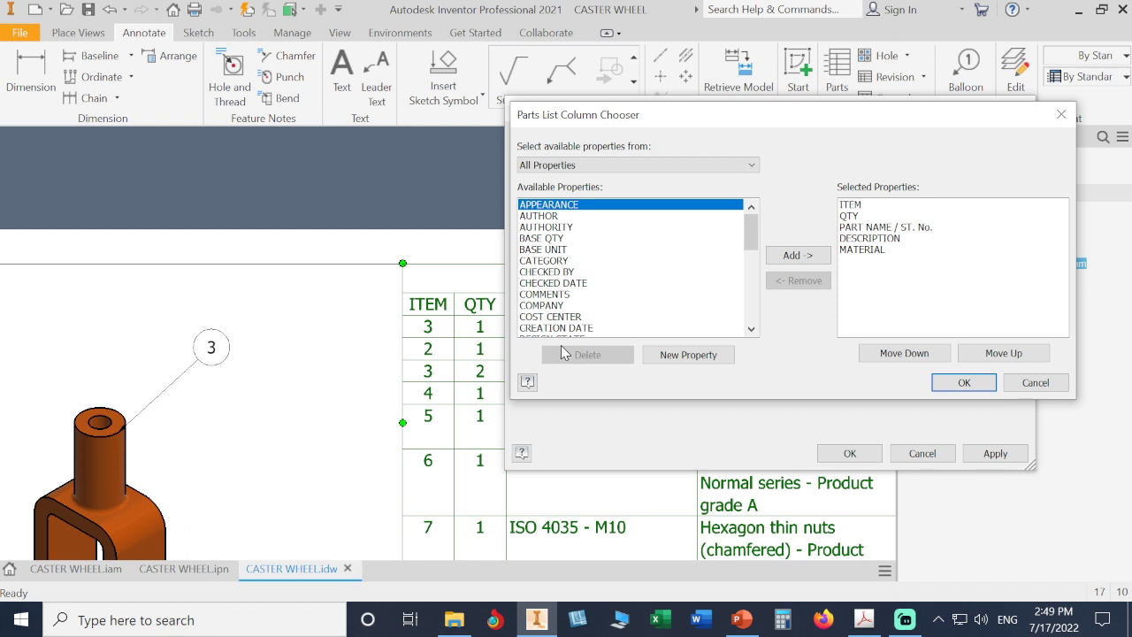
left_click(557, 295)
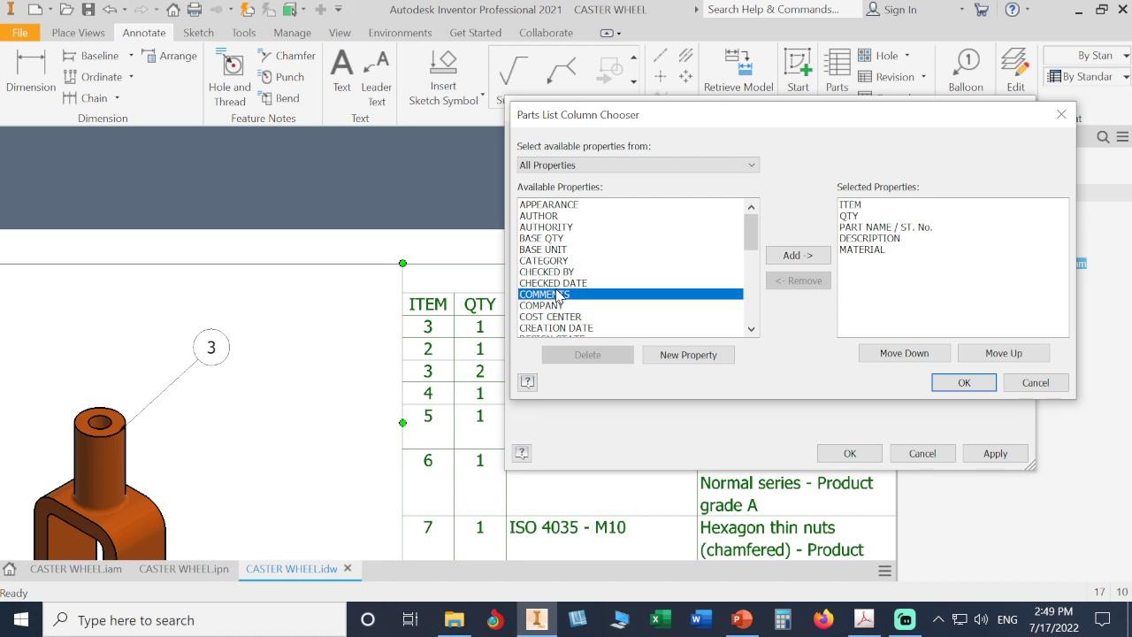
key("m")
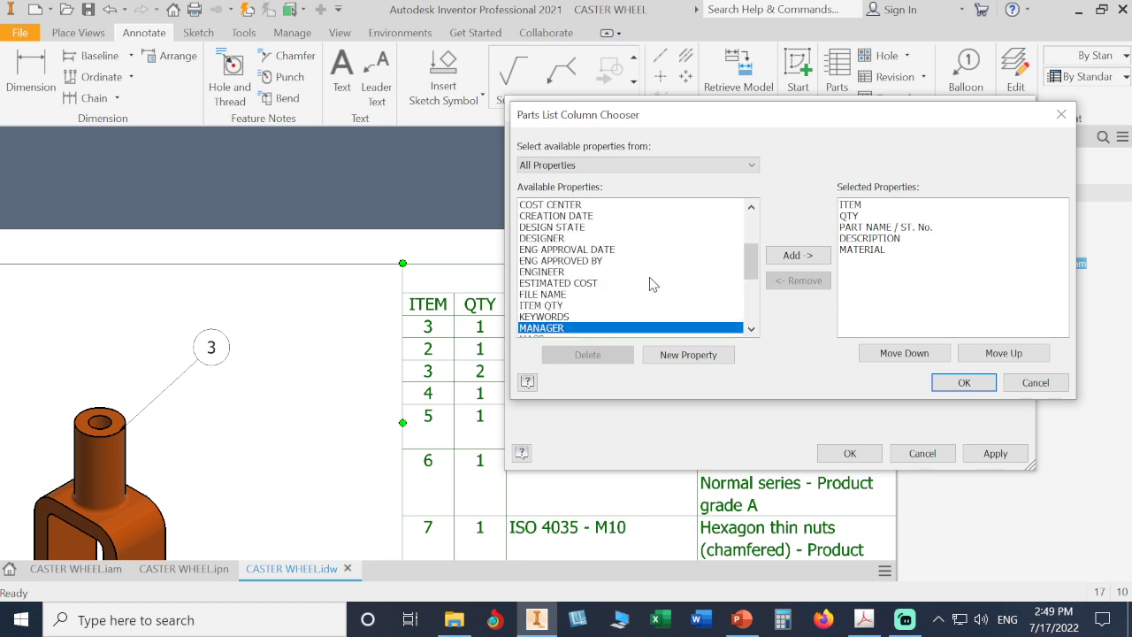
scroll(652, 283, "down", 2)
left_click(539, 272)
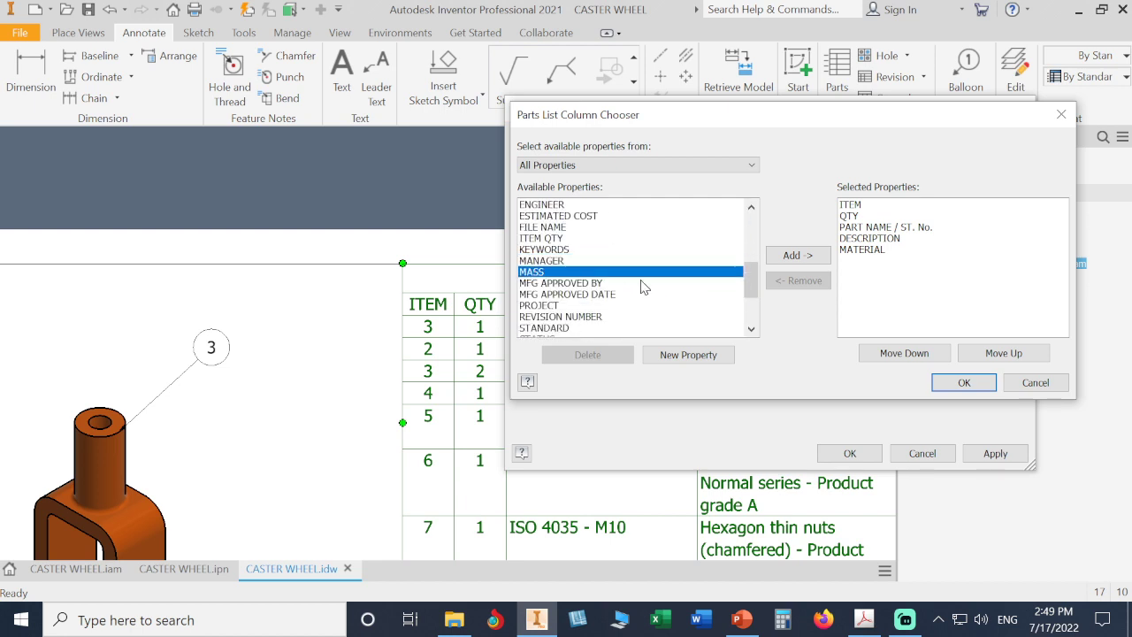
left_click(790, 258)
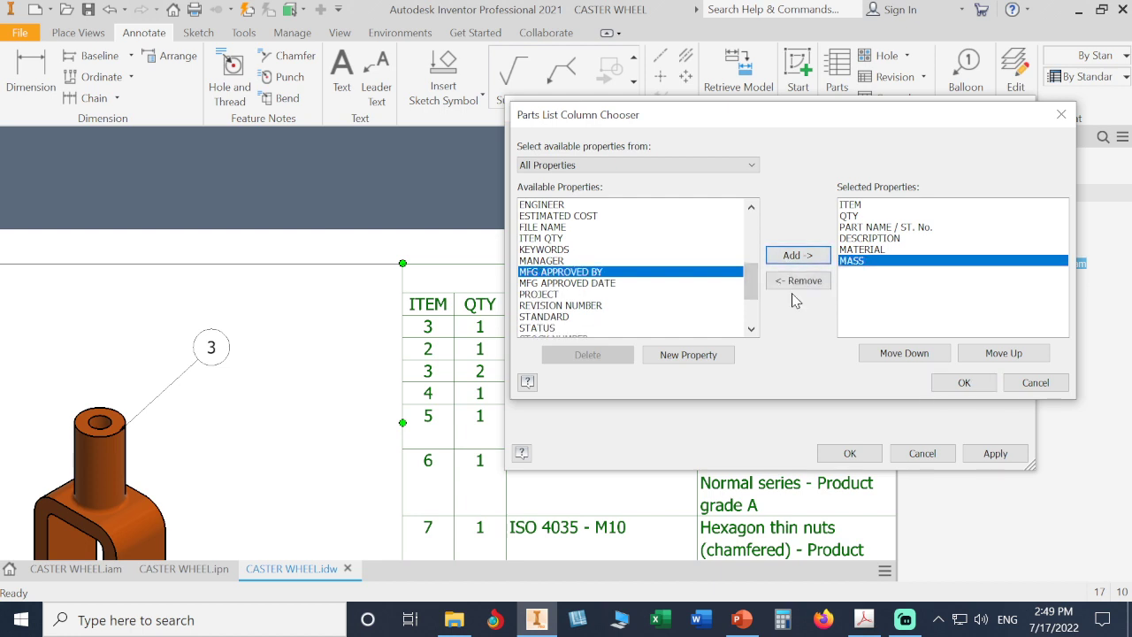
left_click(962, 383)
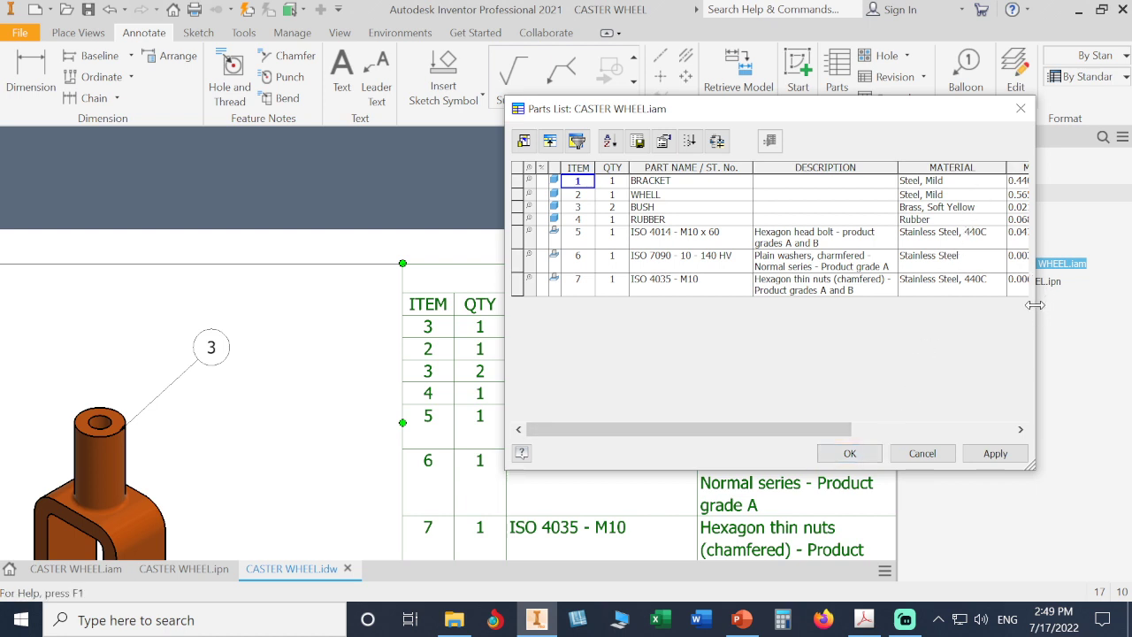
left_click_drag(1035, 307, 1107, 307)
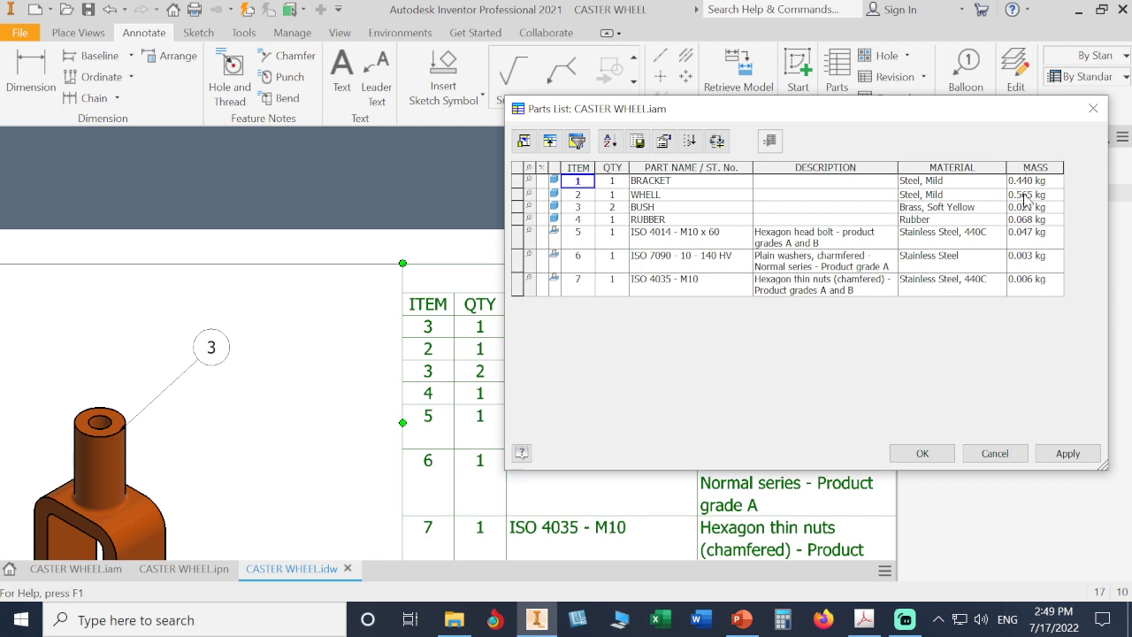
left_click(961, 183)
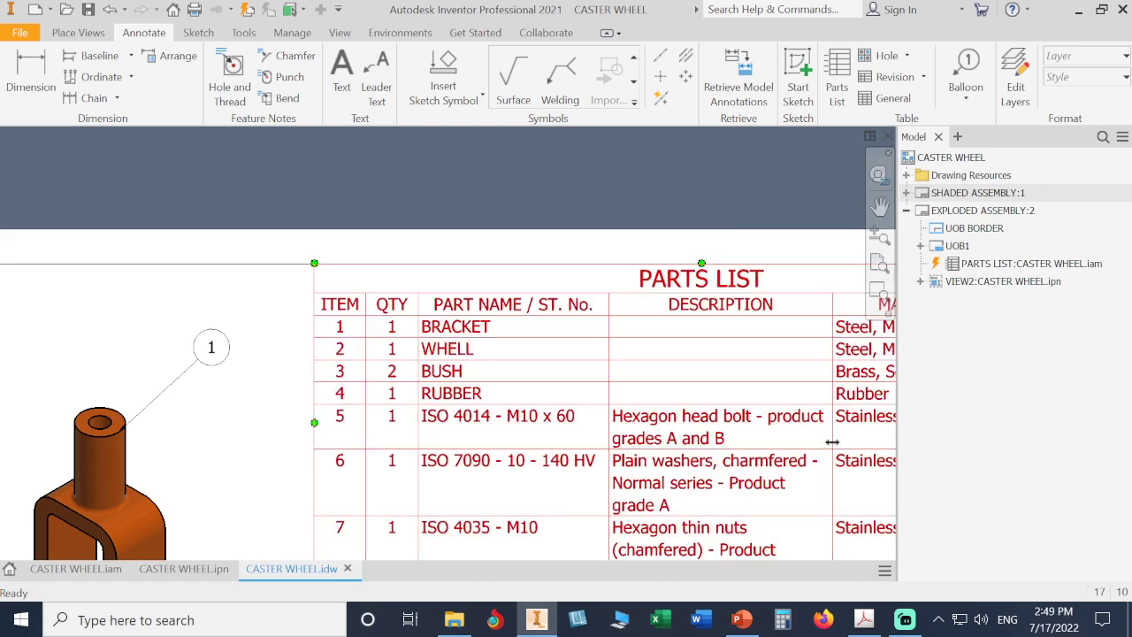
scroll(769, 419, "down", 3)
middle_click_drag(761, 415, 629, 388)
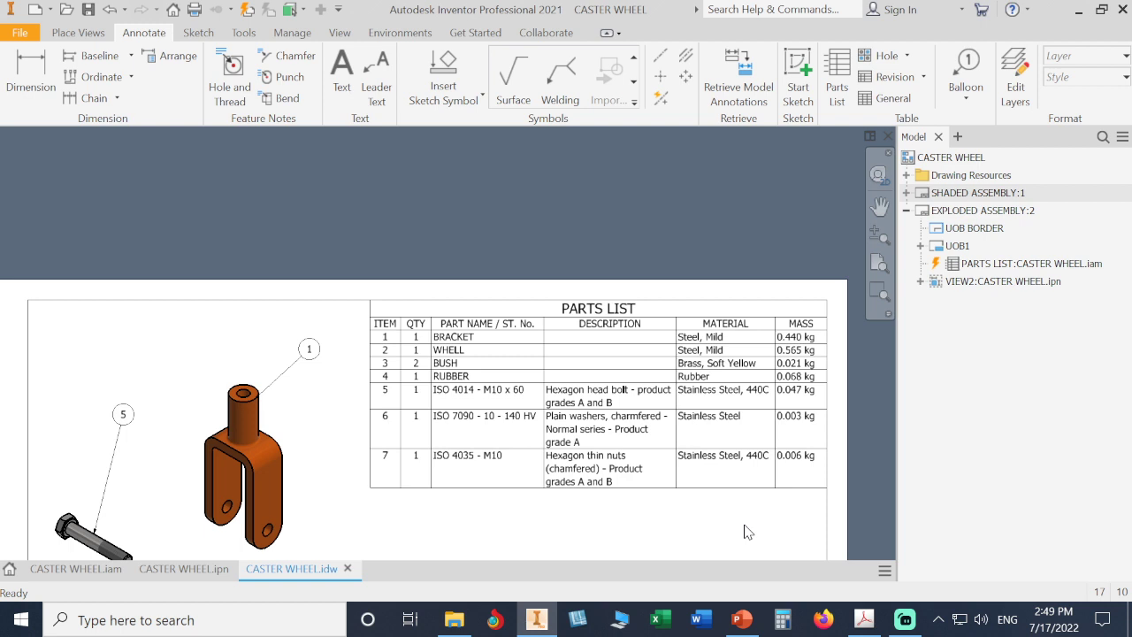
- Change the parts list title to CASTER WHEEL in its table layout settings and open the title's text style choices
left_click(774, 421)
double_click(624, 311)
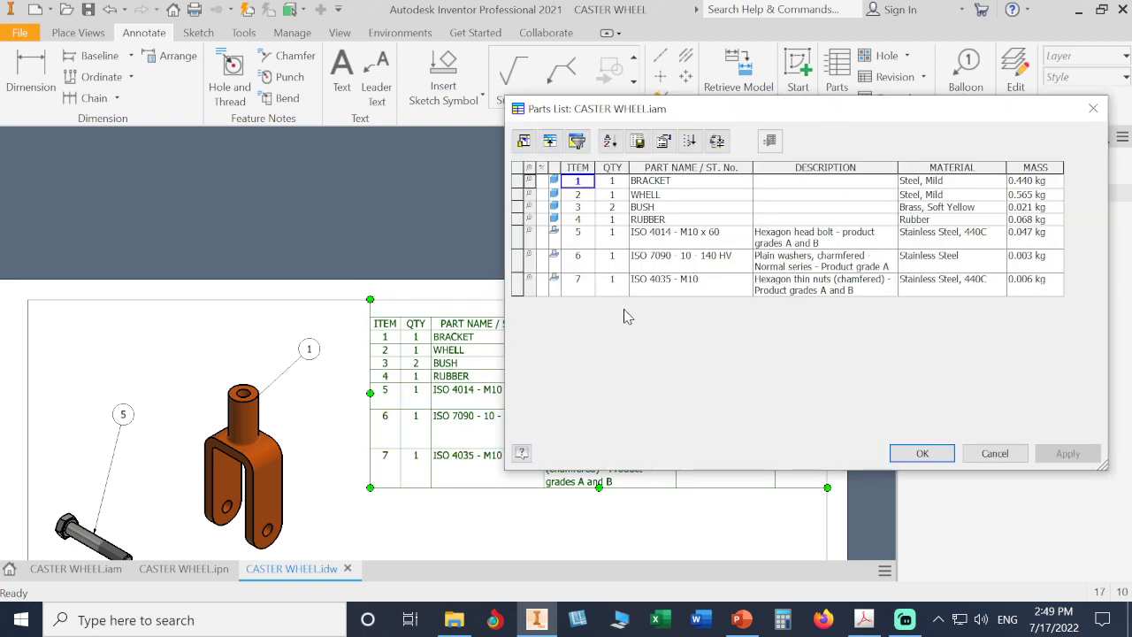
left_click(663, 141)
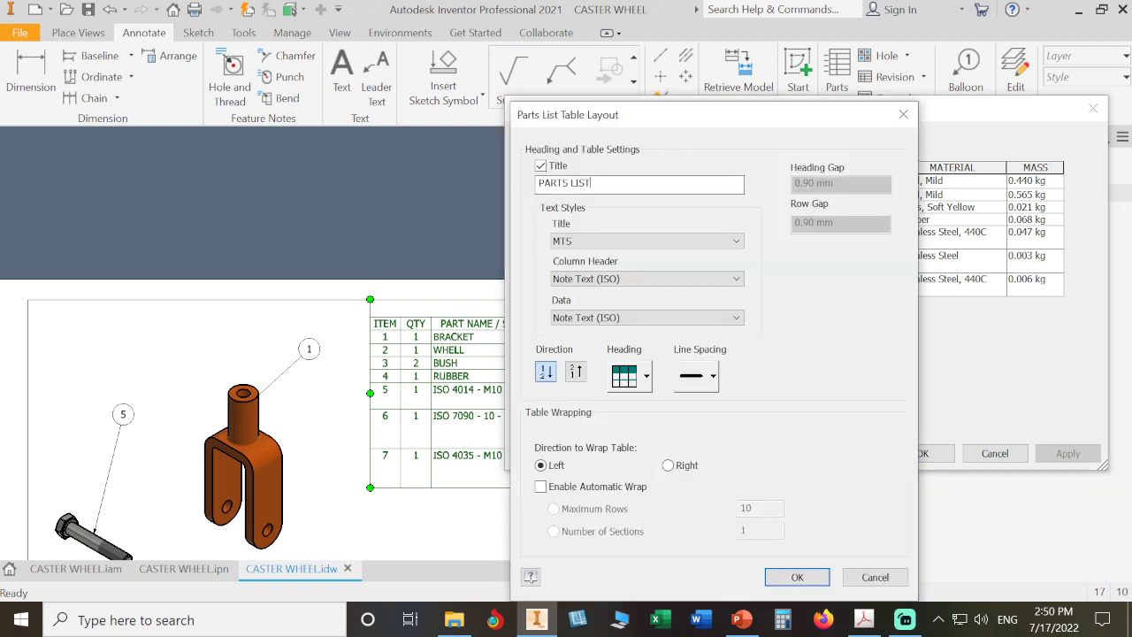
left_click_drag(599, 184, 475, 184)
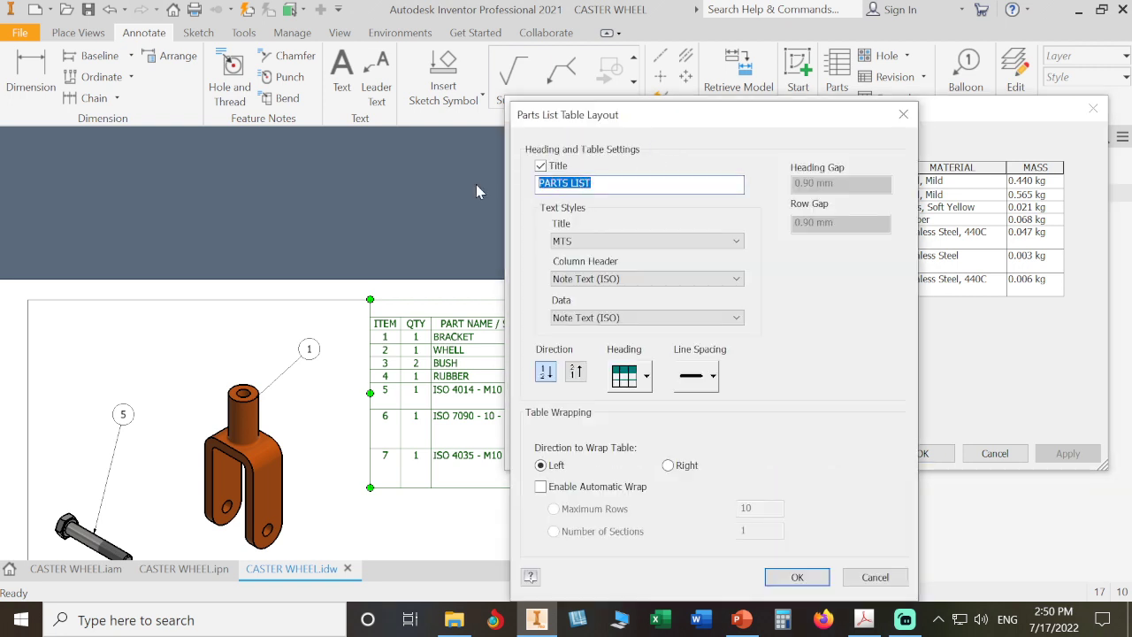
type("CASTER WHEEL")
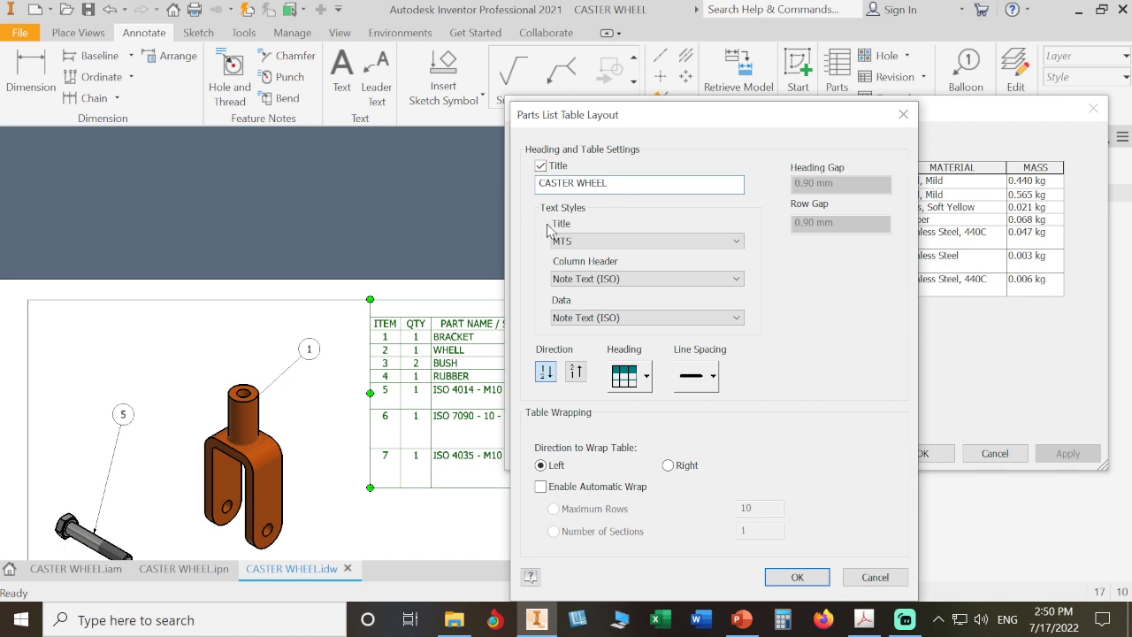
left_click(598, 244)
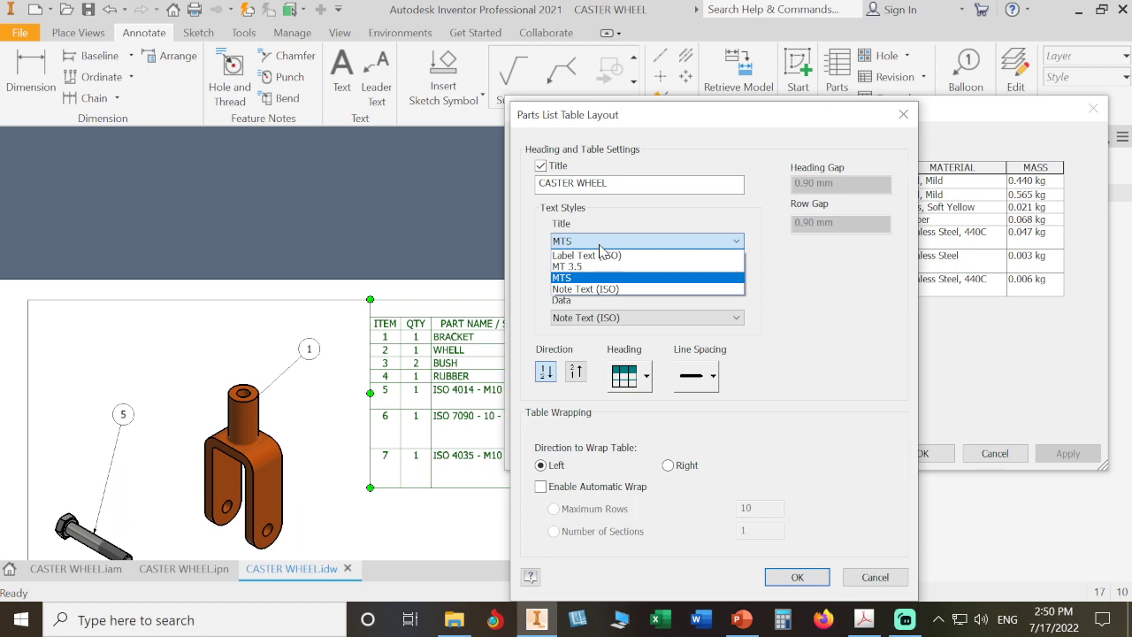
- Set the parts list title's text style to MTS and apply the changes to the table
left_click(600, 244)
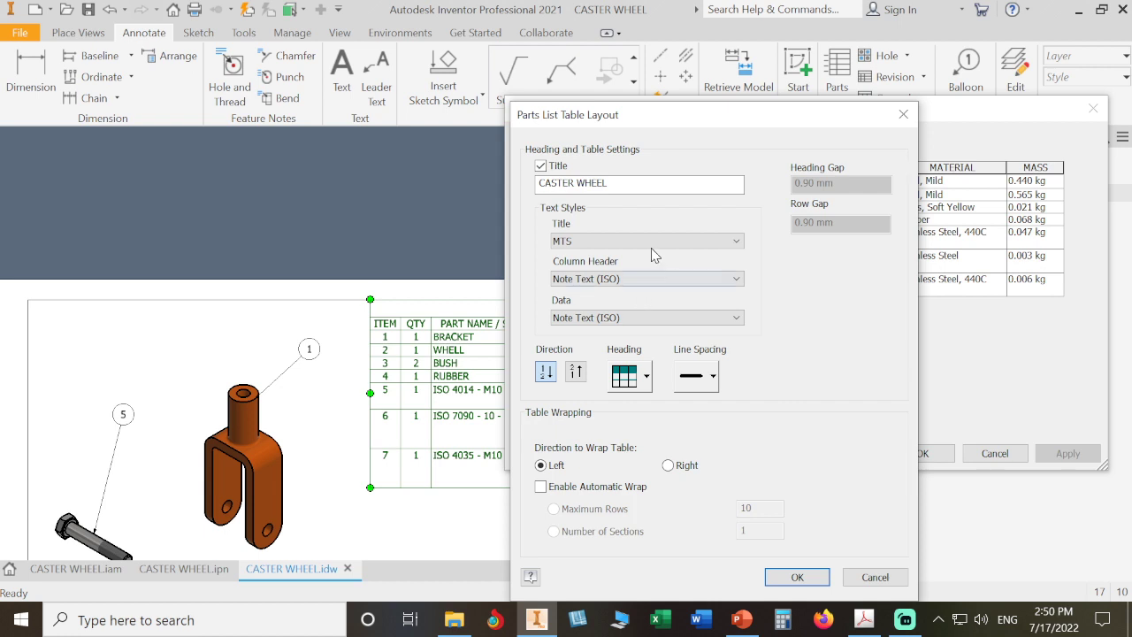
left_click(797, 576)
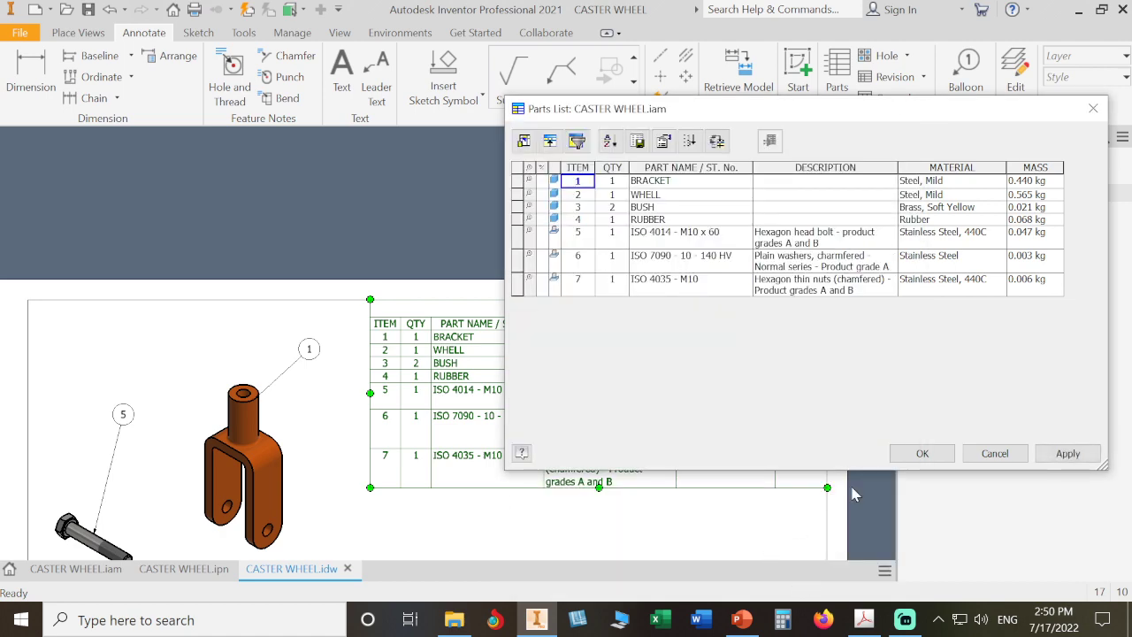
left_click(922, 453)
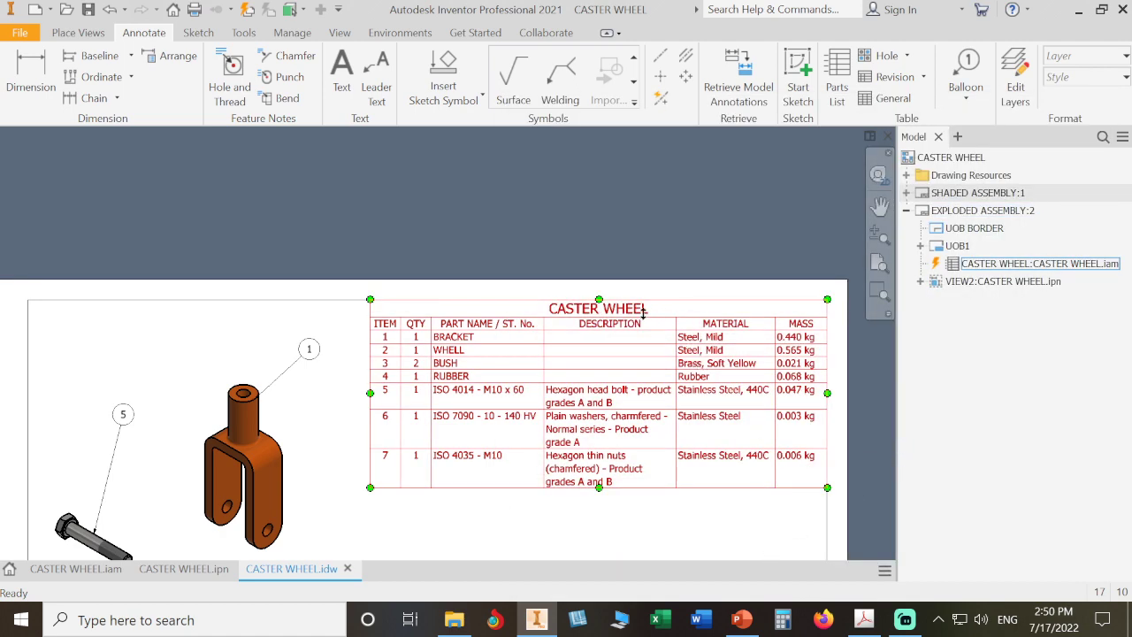
left_click(579, 206)
- Save the CASTER WHEEL drawing
middle_click(579, 205)
middle_click(579, 205)
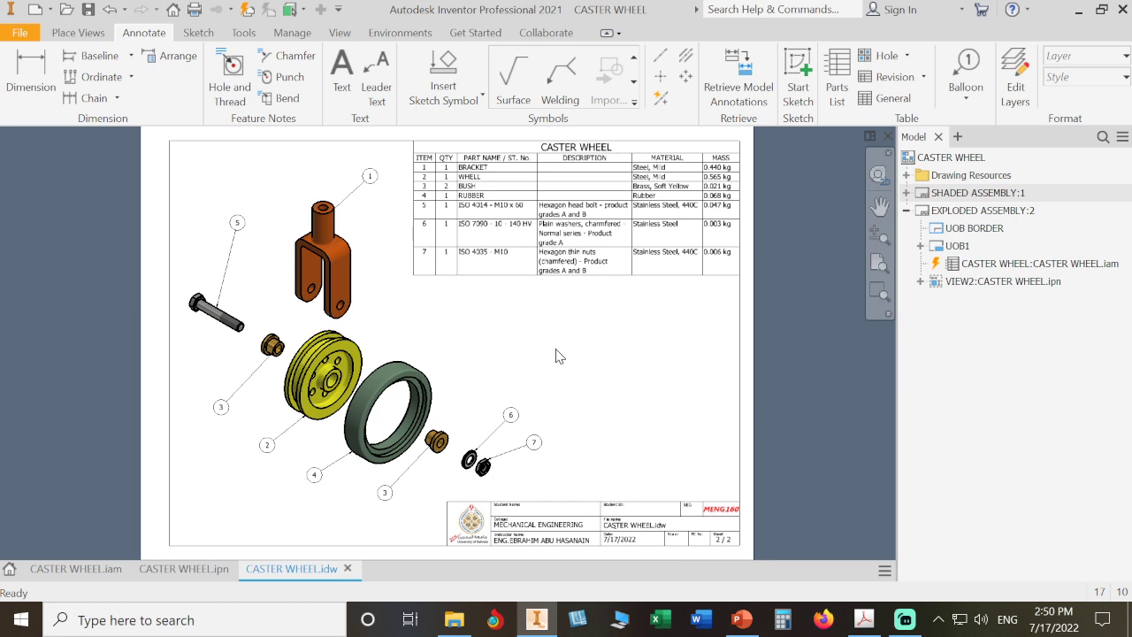
key("ctrl+s")
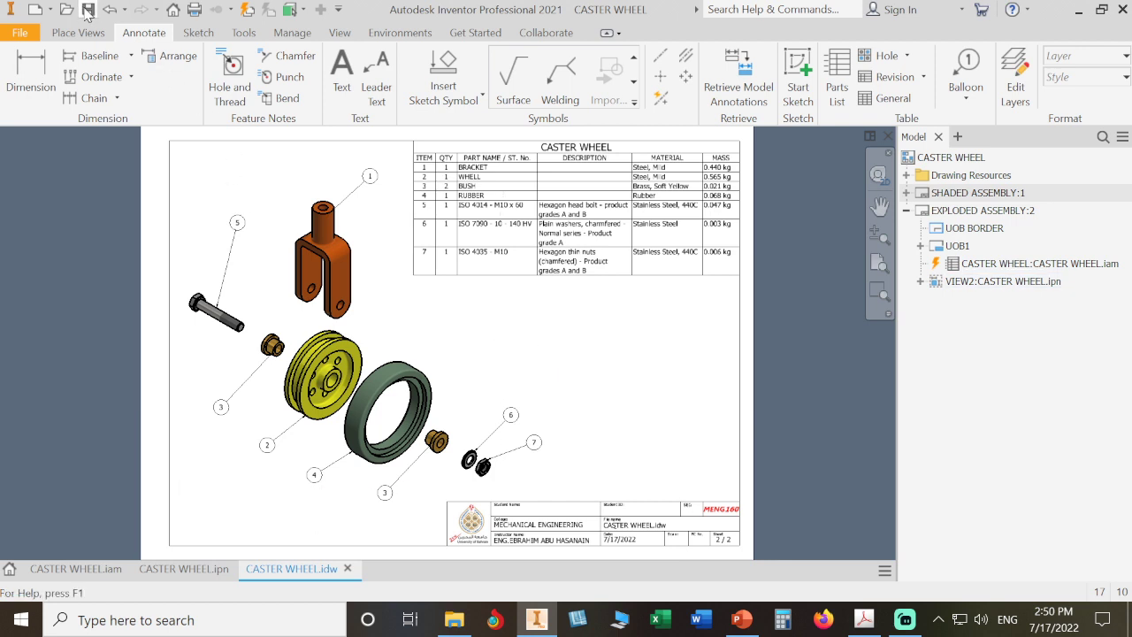
left_click(757, 173)
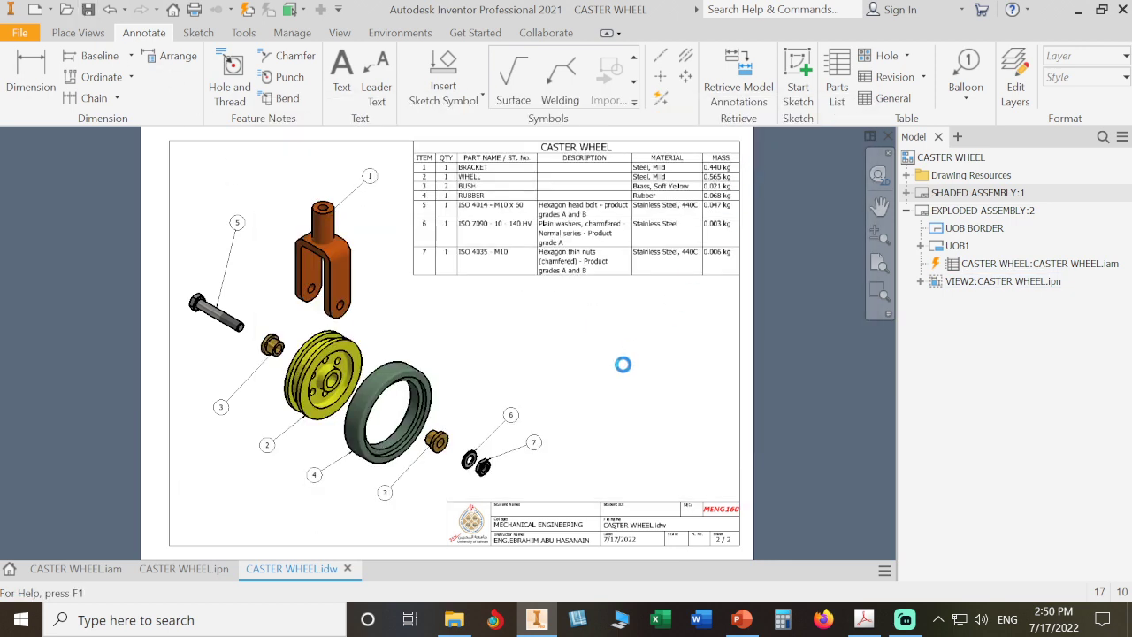
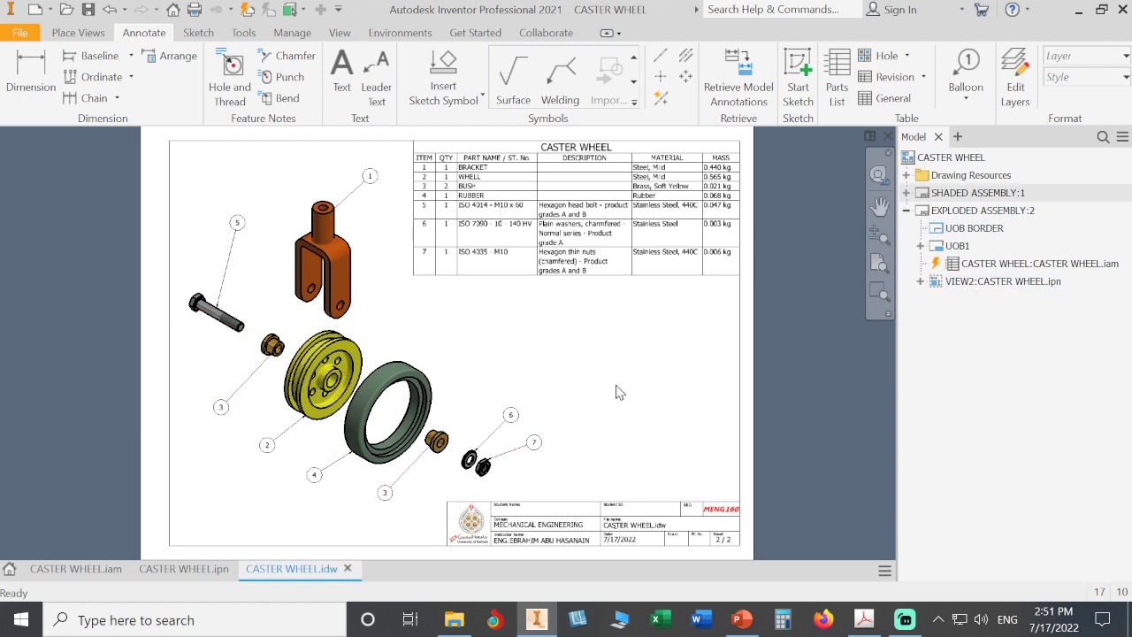
- Add a new sheet to the drawing, leaving all the title block's prompted entries blank
left_click(78, 32)
left_click(664, 71)
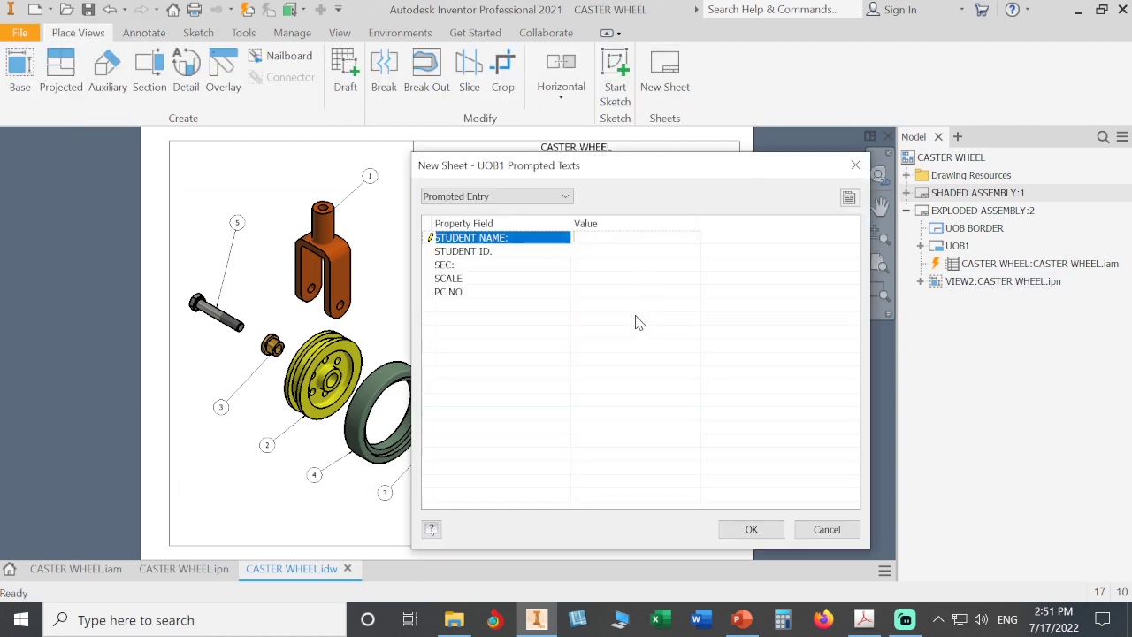
left_click(753, 530)
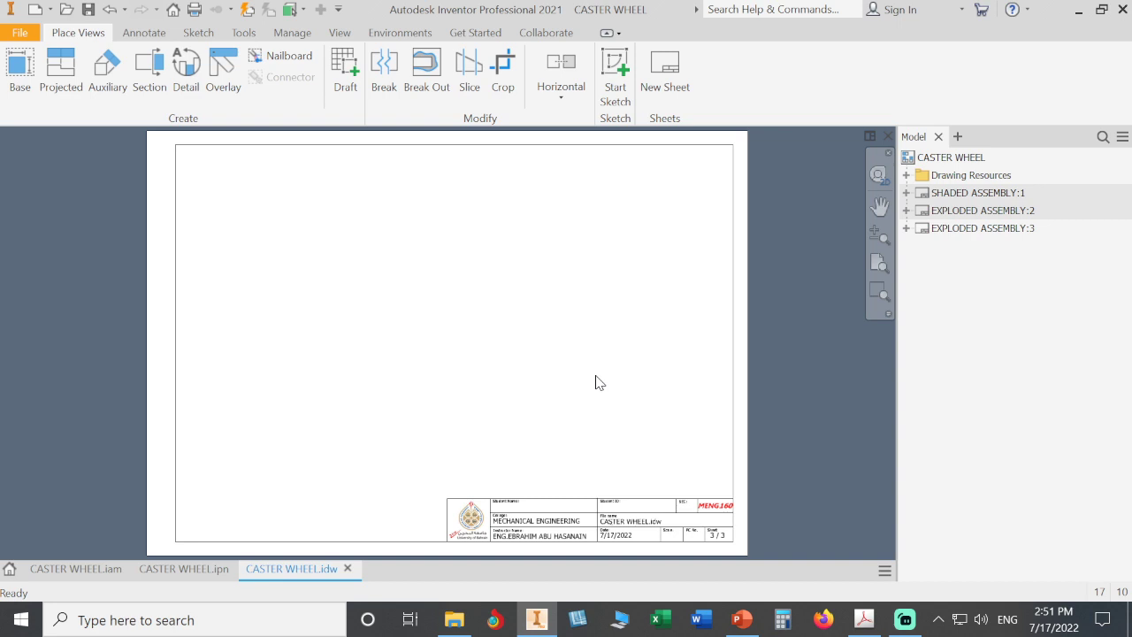
- Start a base view of the caster wheel assembly and orient it upright, facing the wheel's round side
left_click(24, 79)
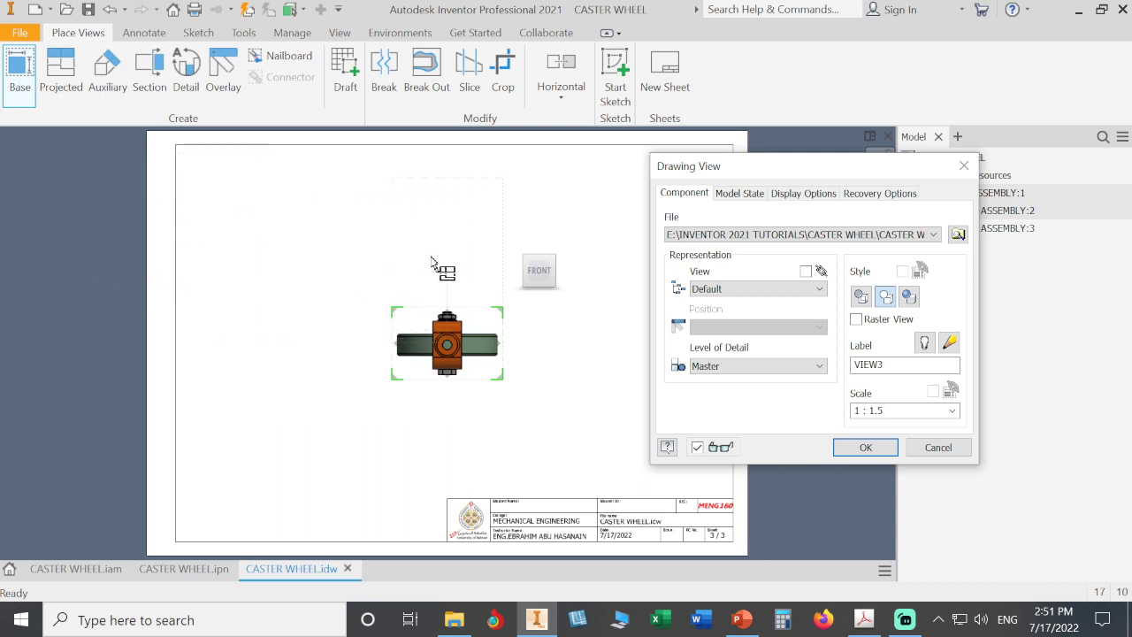
left_click(520, 249)
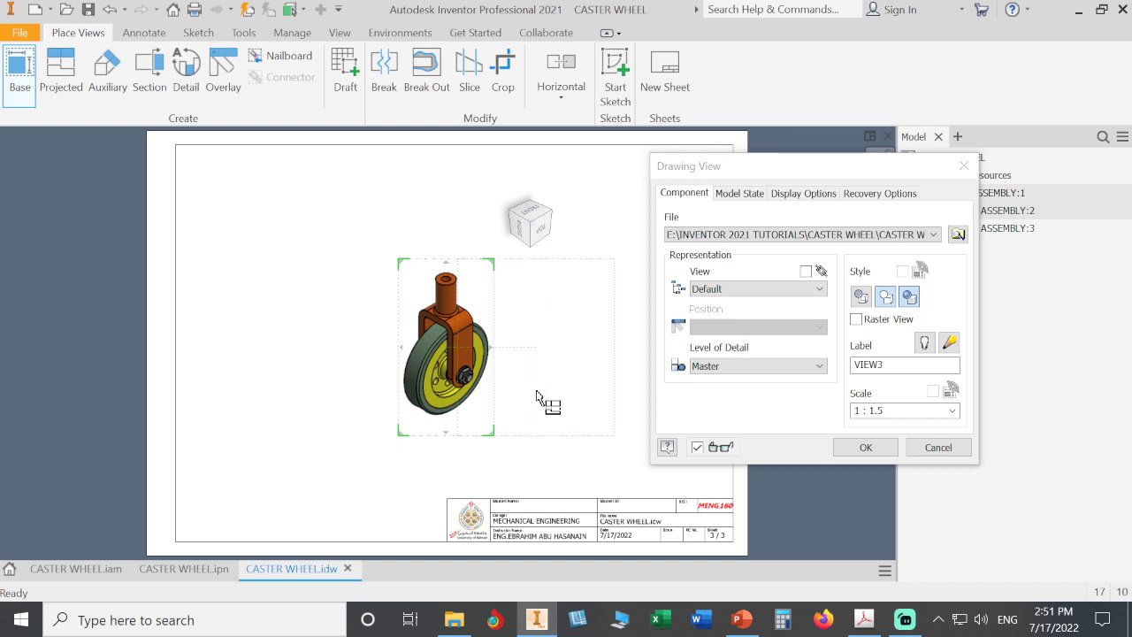
left_click(542, 235)
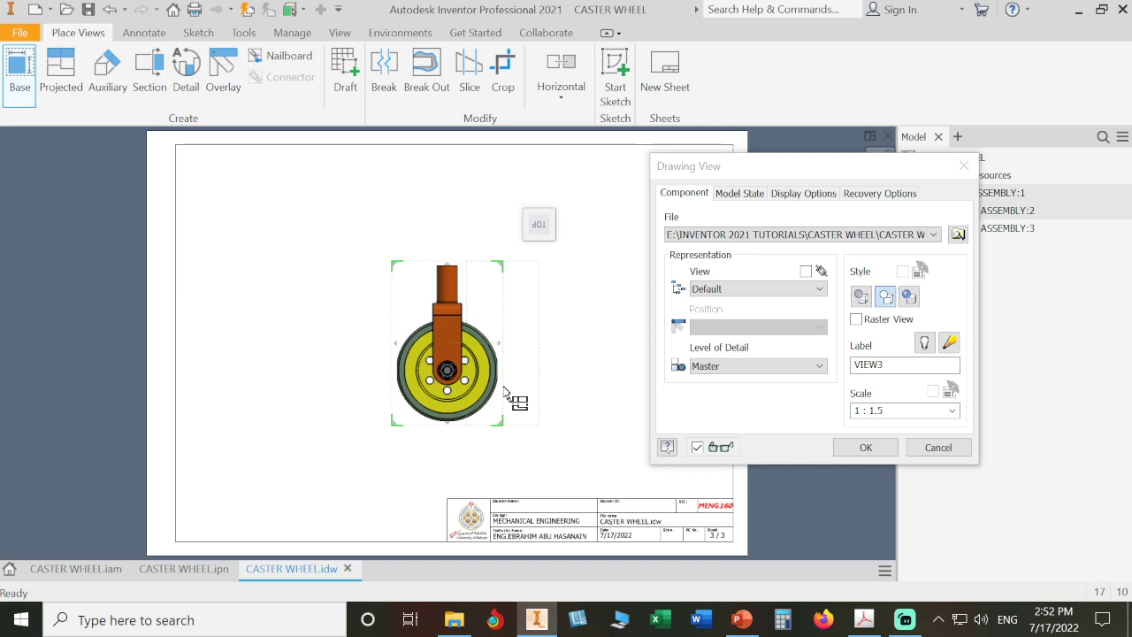
- Try a 1:1 scale for the base view and switch it back to 1:1.5
left_click(951, 411)
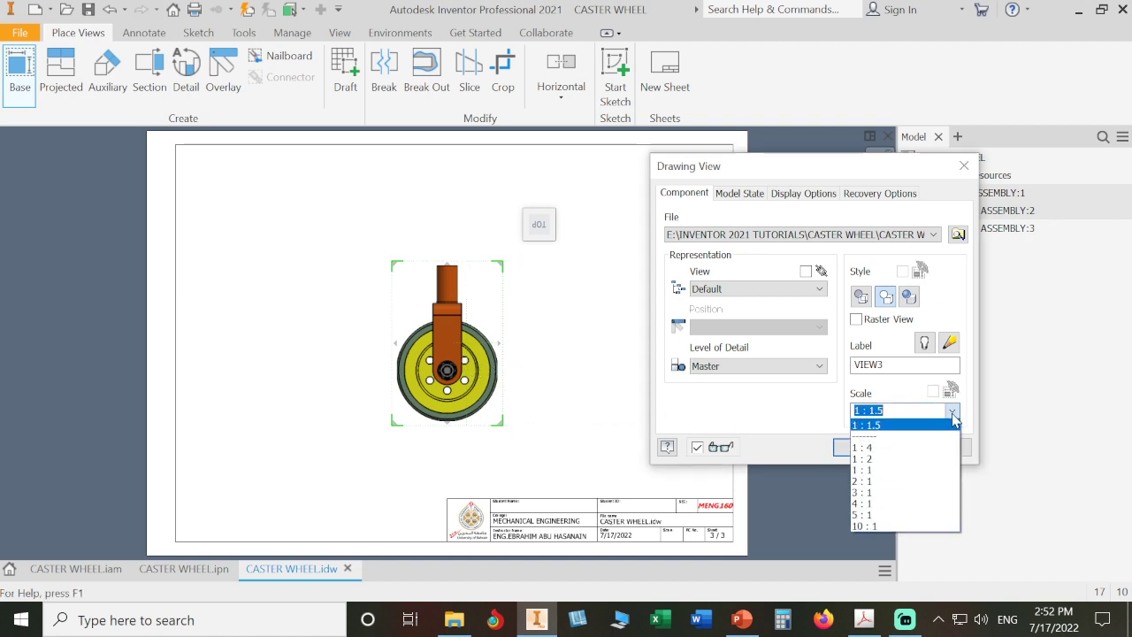
left_click(931, 471)
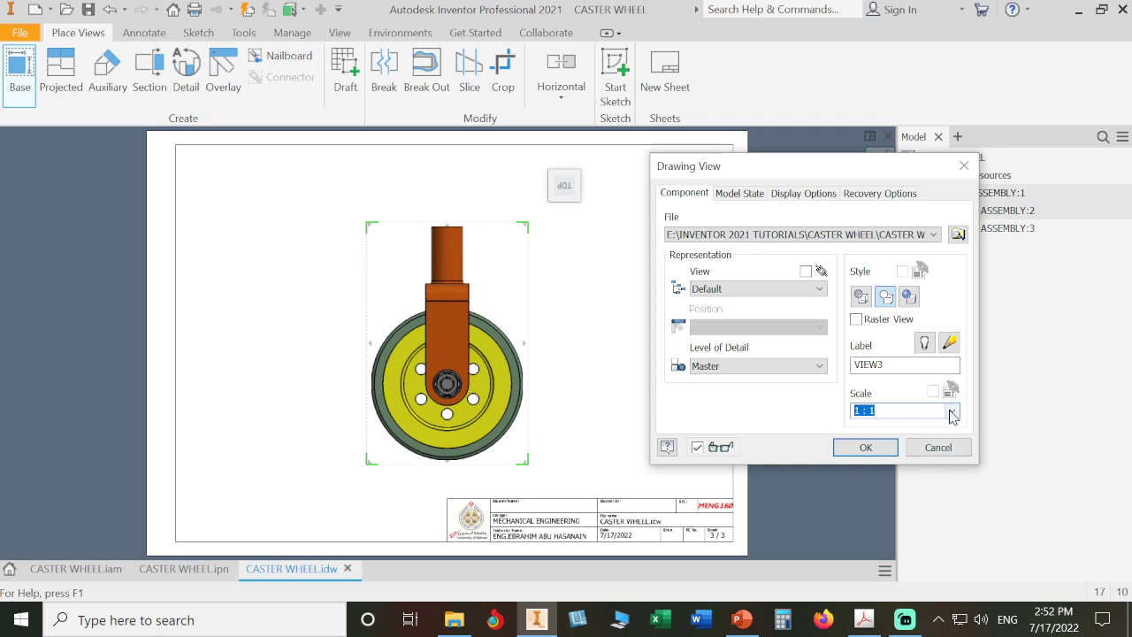
left_click(951, 411)
left_click(943, 433)
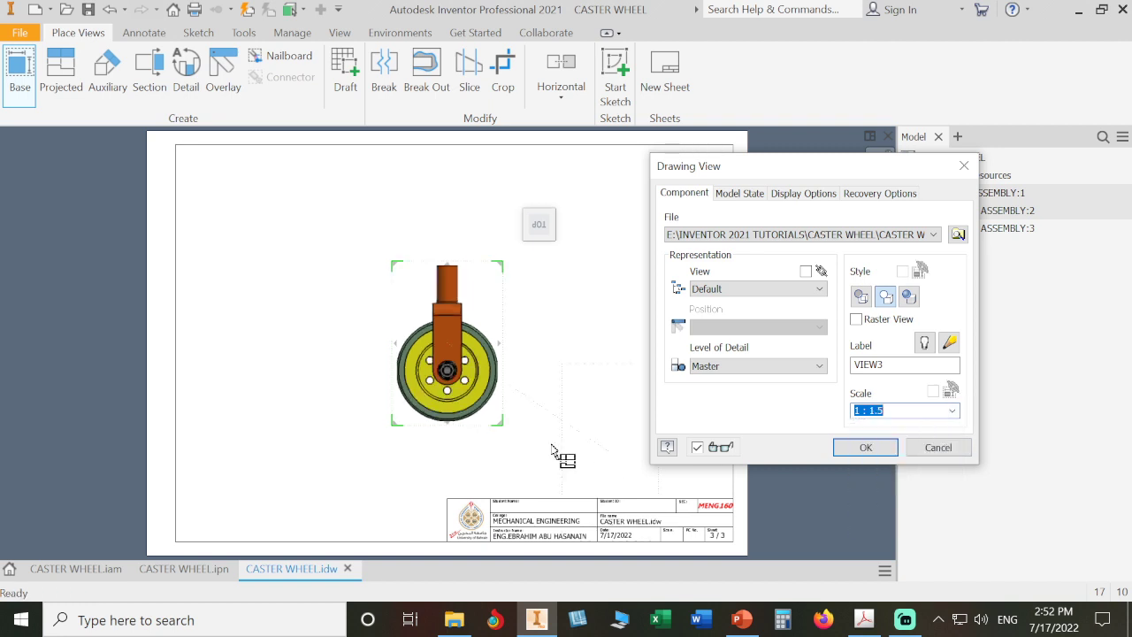
- Position the base view in the upper-left area of the new sheet and create it
mouse_move(446, 369)
left_mouse_down()
mouse_move(325, 343)
mouse_move(271, 314)
left_mouse_up()
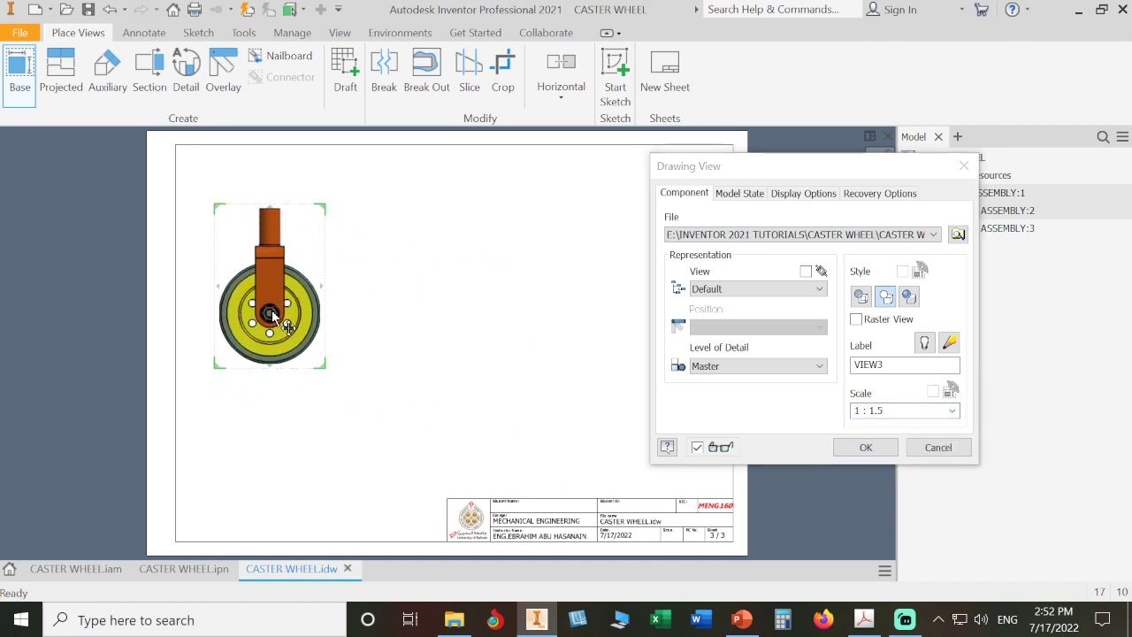
left_click(865, 447)
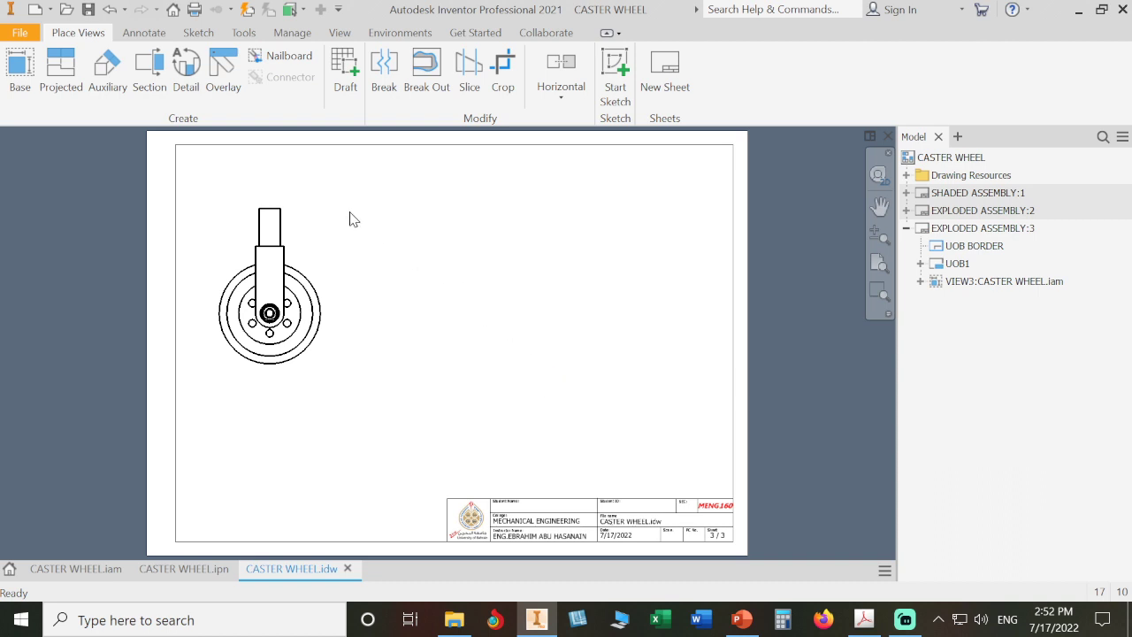
- Start a section view from the base view and draw a vertical section line through the stem and wheel centre
left_click(156, 82)
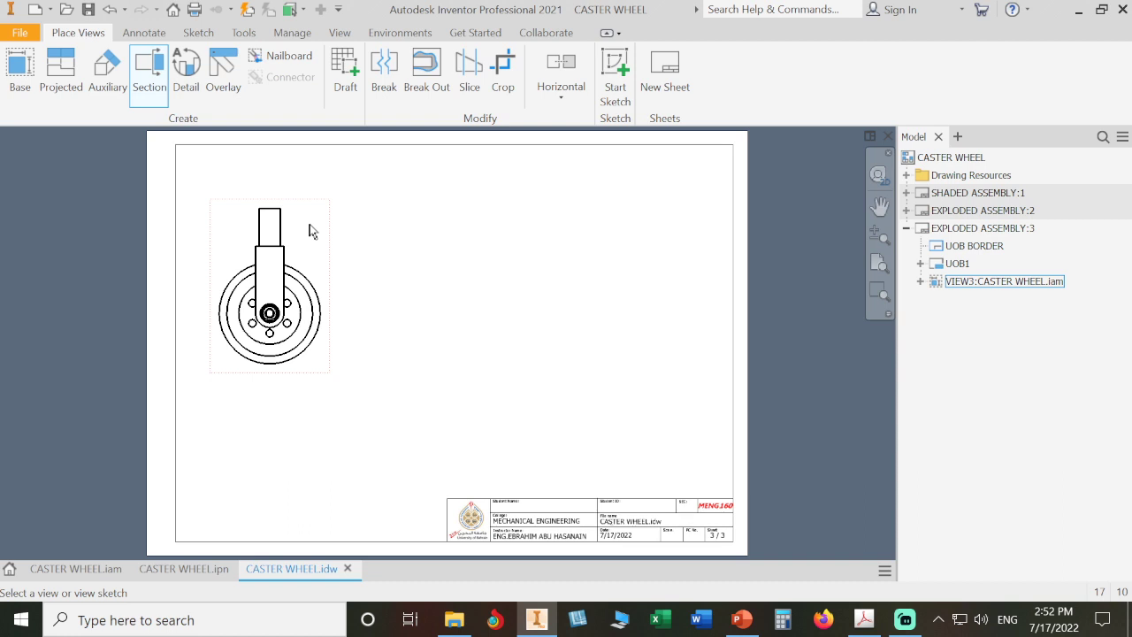
left_click(309, 229)
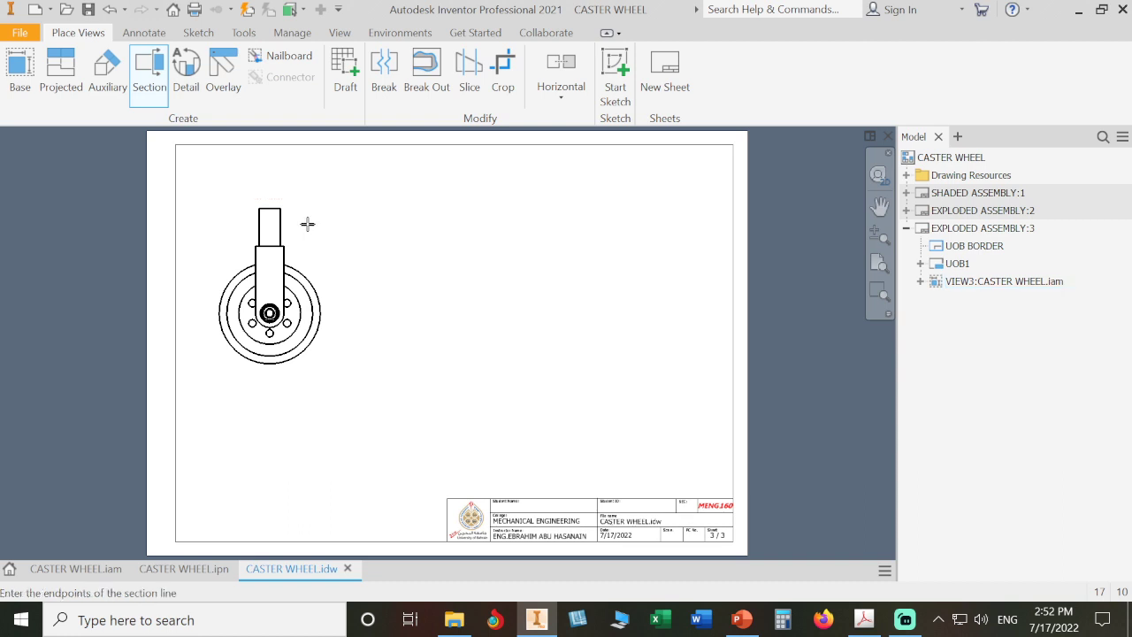
scroll(298, 213, "up", 5)
middle_click_drag(295, 212, 597, 333)
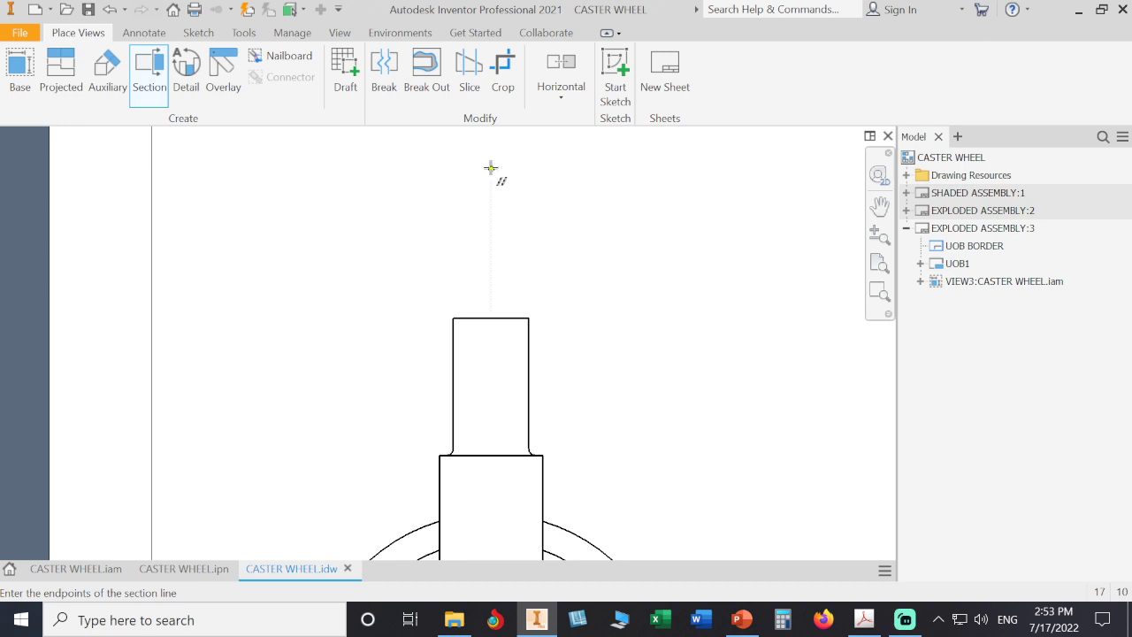
left_click(490, 168)
scroll(589, 310, "down", 2)
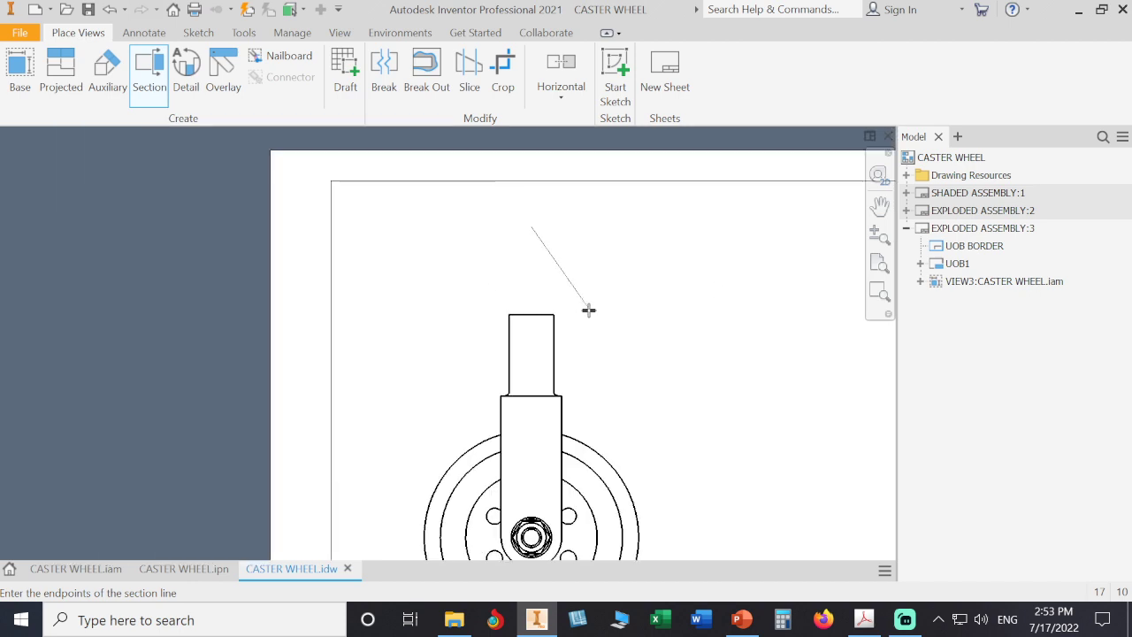
scroll(589, 309, "down", 2)
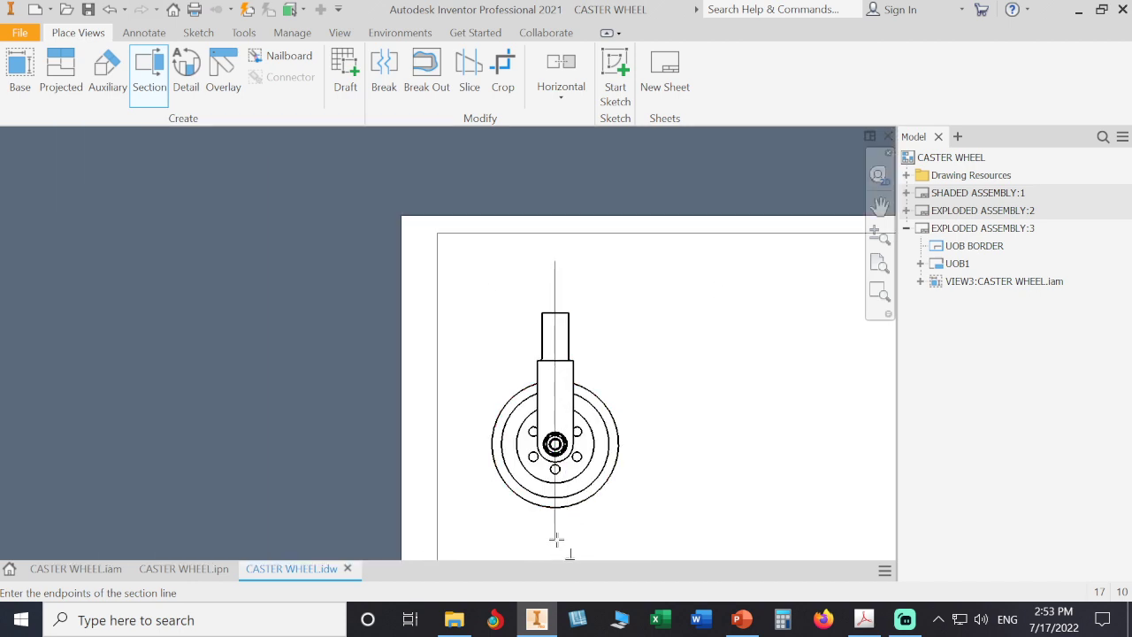
scroll(554, 535, "up", 3)
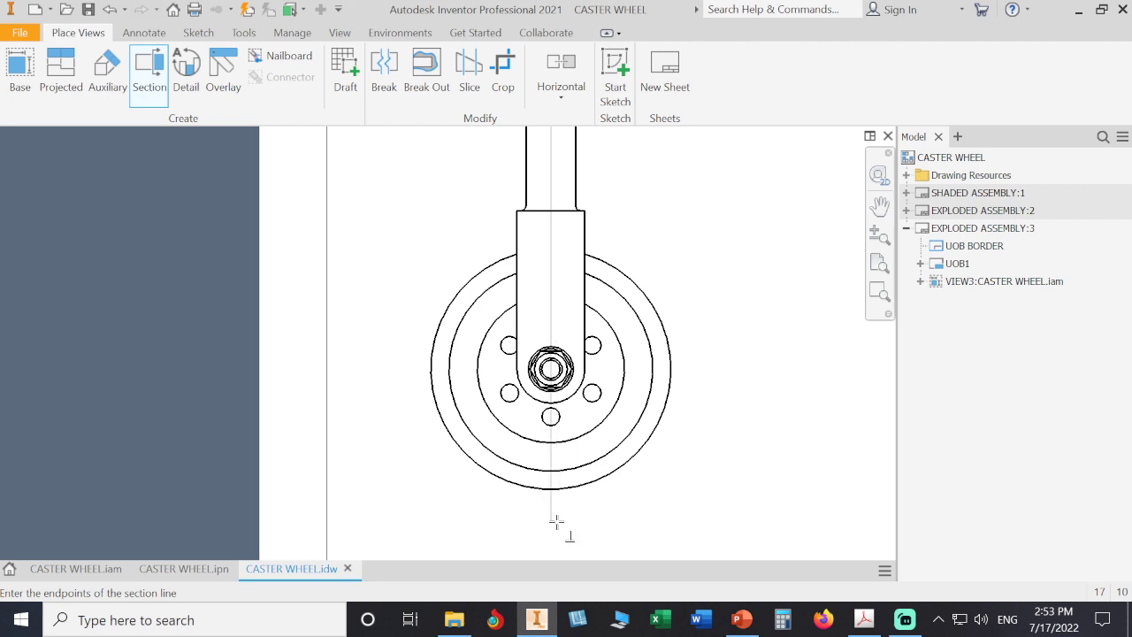
left_click(555, 522)
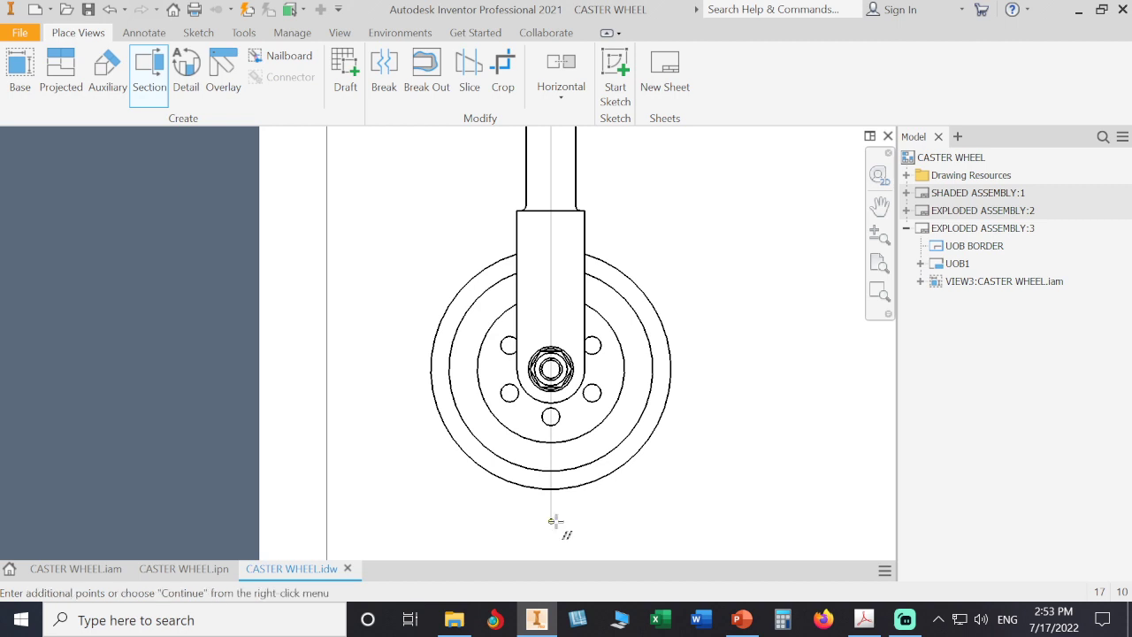
- Accept the section line and place full section view A at scale 1:1.5 to the right of the base view
scroll(555, 522, "up", 2)
right_click(555, 521)
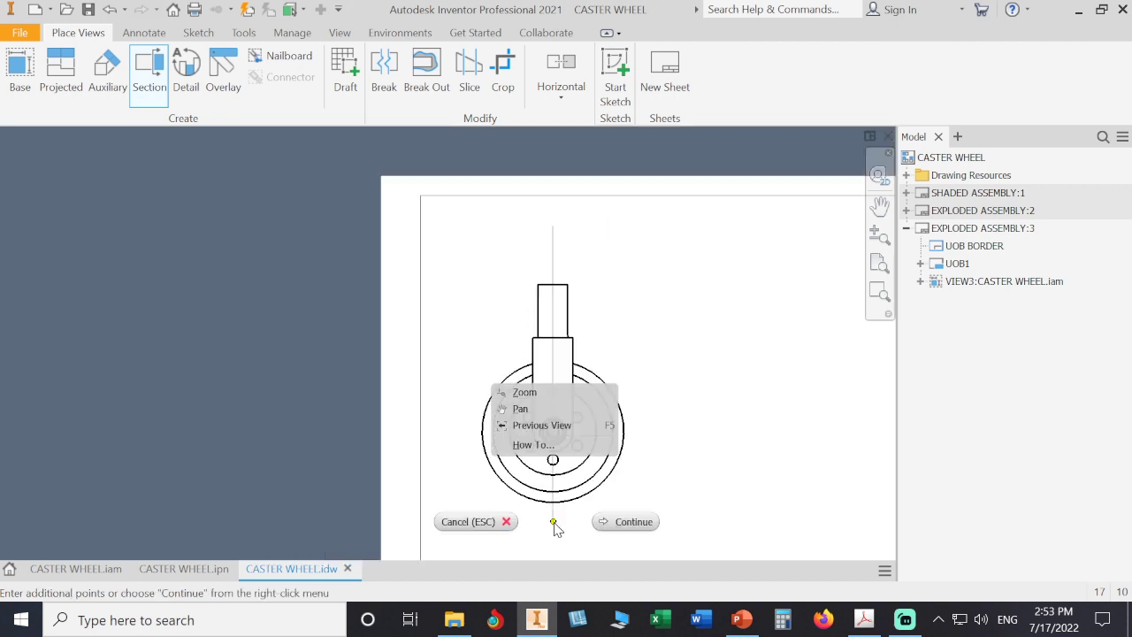
left_click(627, 521)
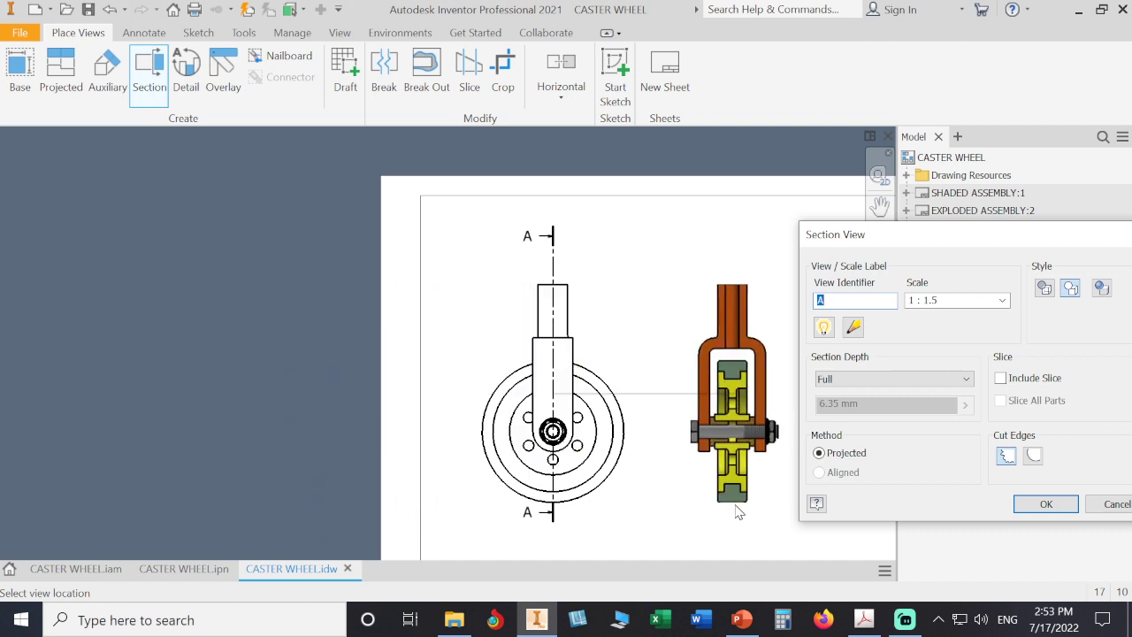
left_click(756, 495)
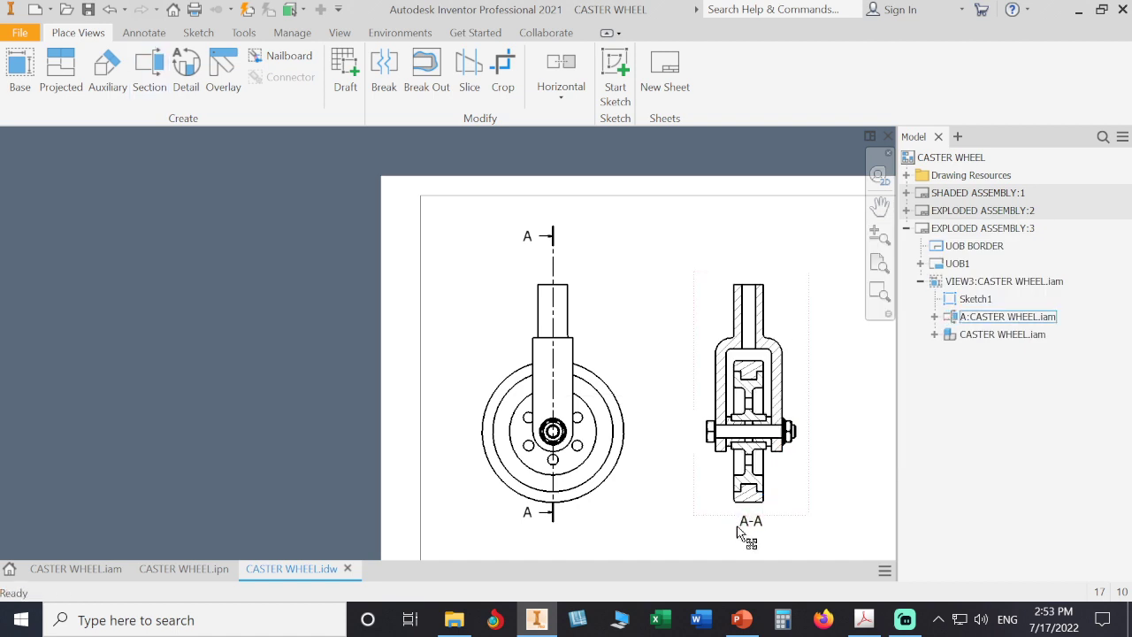
mouse_move(662, 469)
middle_mouse_down()
mouse_move(550, 429)
mouse_move(550, 439)
middle_mouse_up()
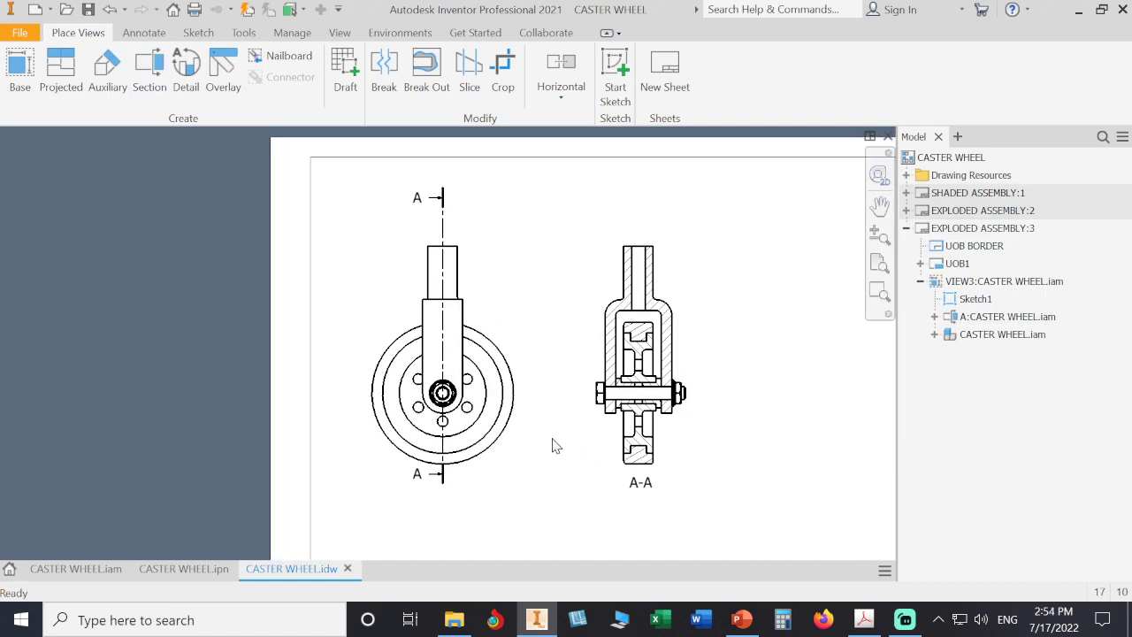
scroll(696, 304, "up", 3)
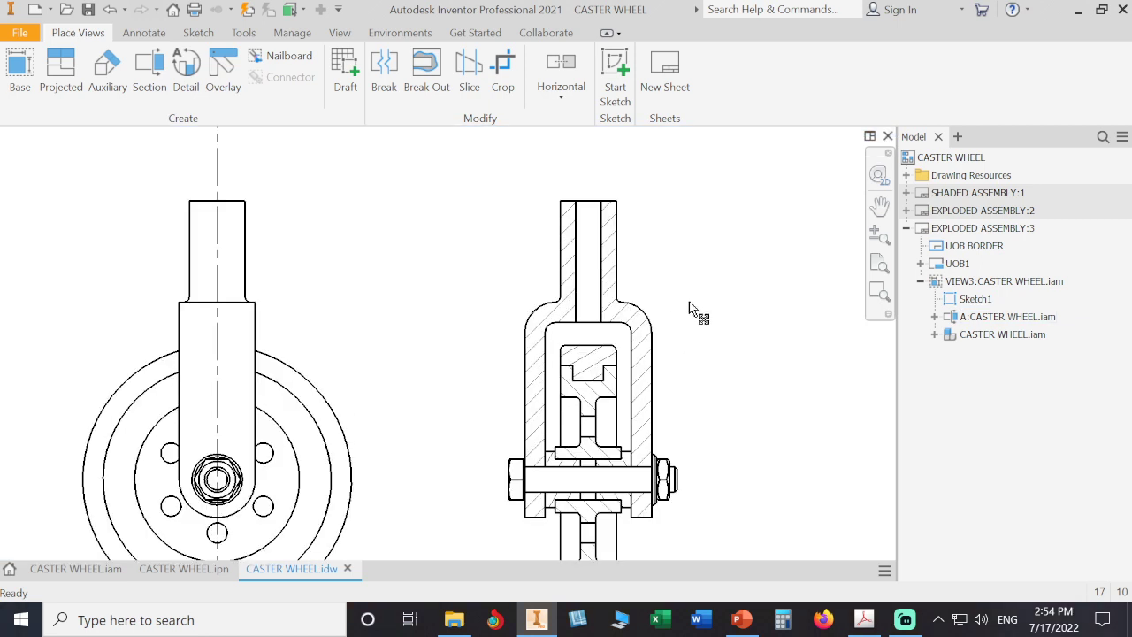
scroll(692, 306, "down", 3)
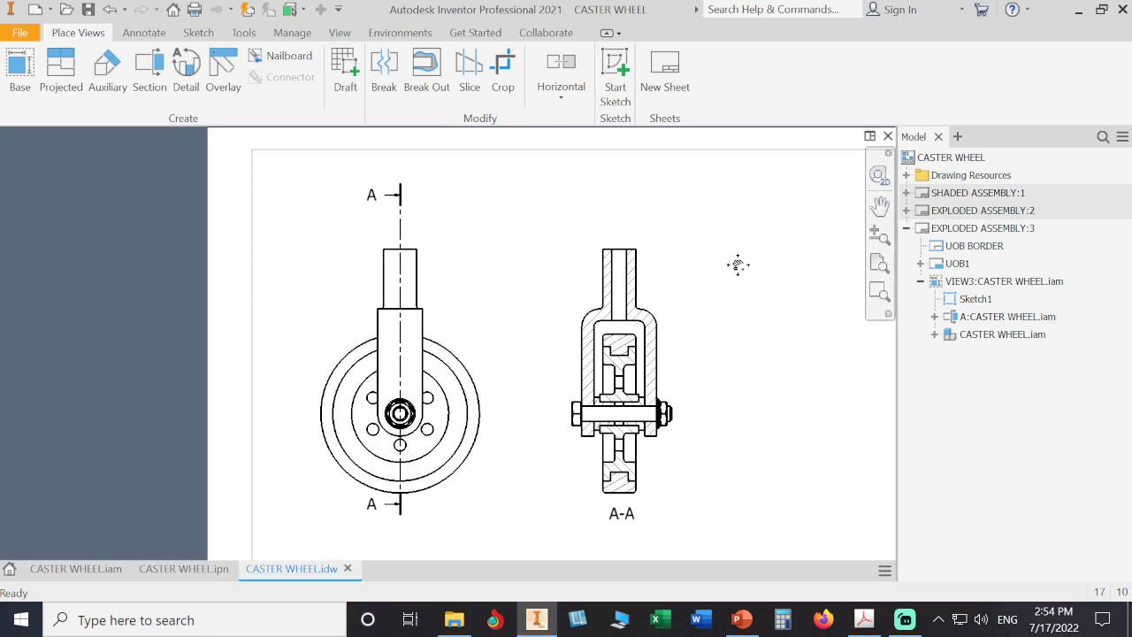
middle_click_drag(738, 263, 656, 261)
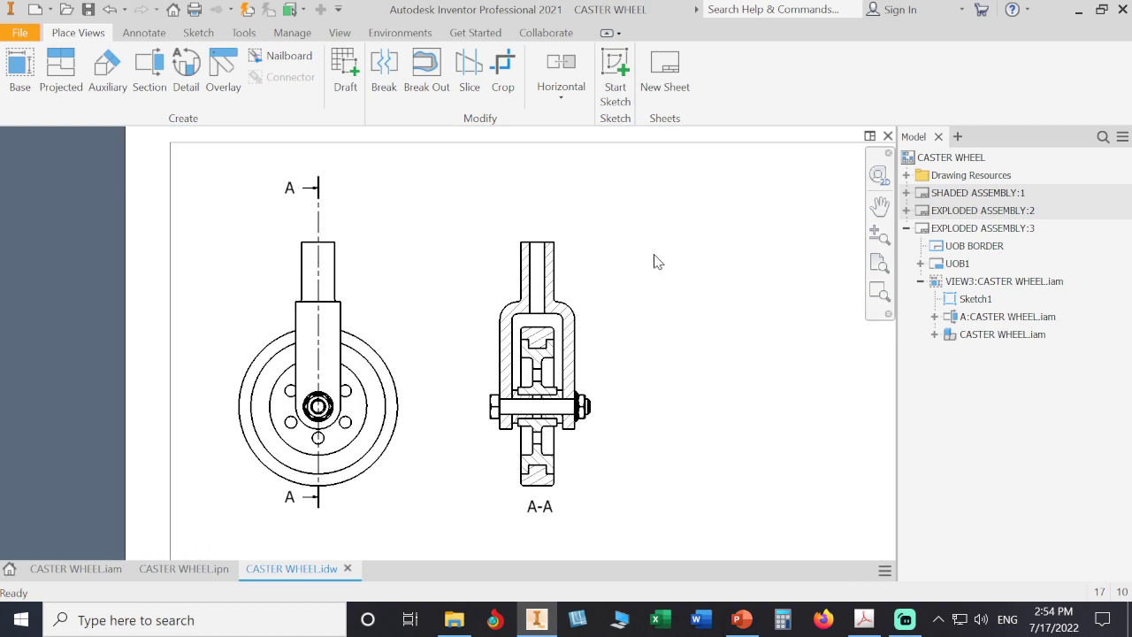
scroll(642, 253, "up", 3)
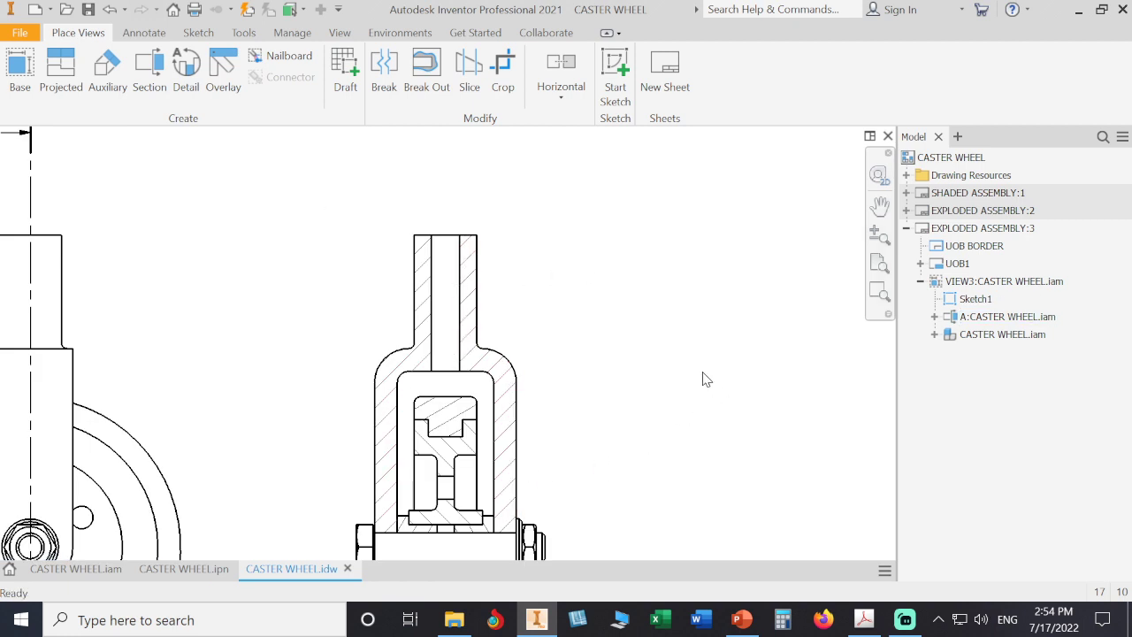
scroll(686, 329, "down", 3)
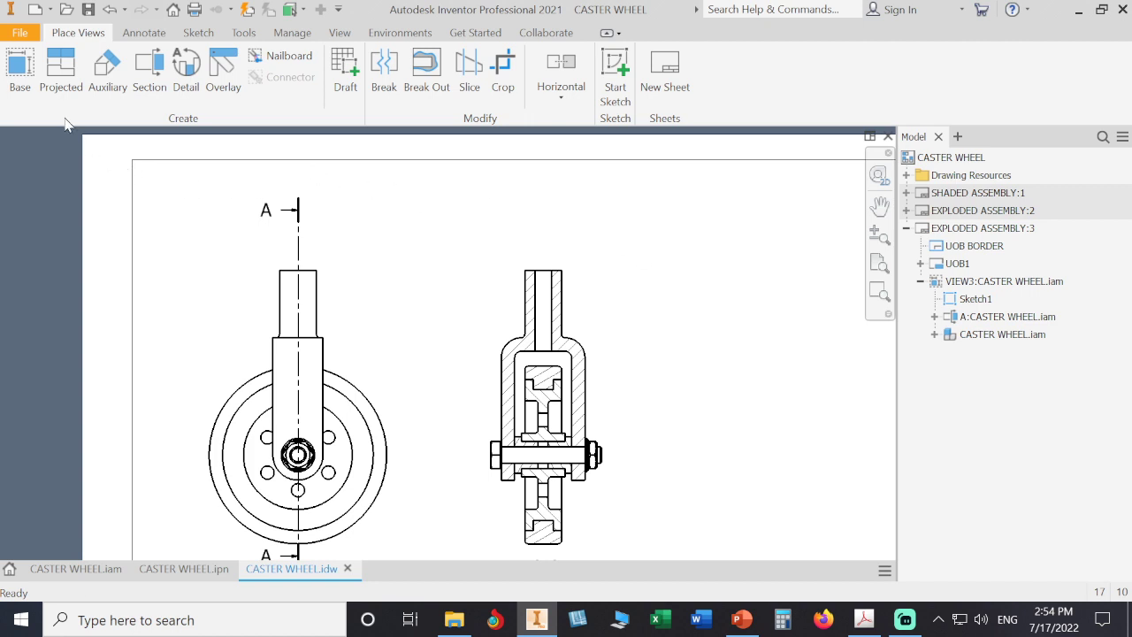
- Project an isometric view from section view A-A and create it in the right part of the sheet
left_click(60, 80)
left_click(535, 344)
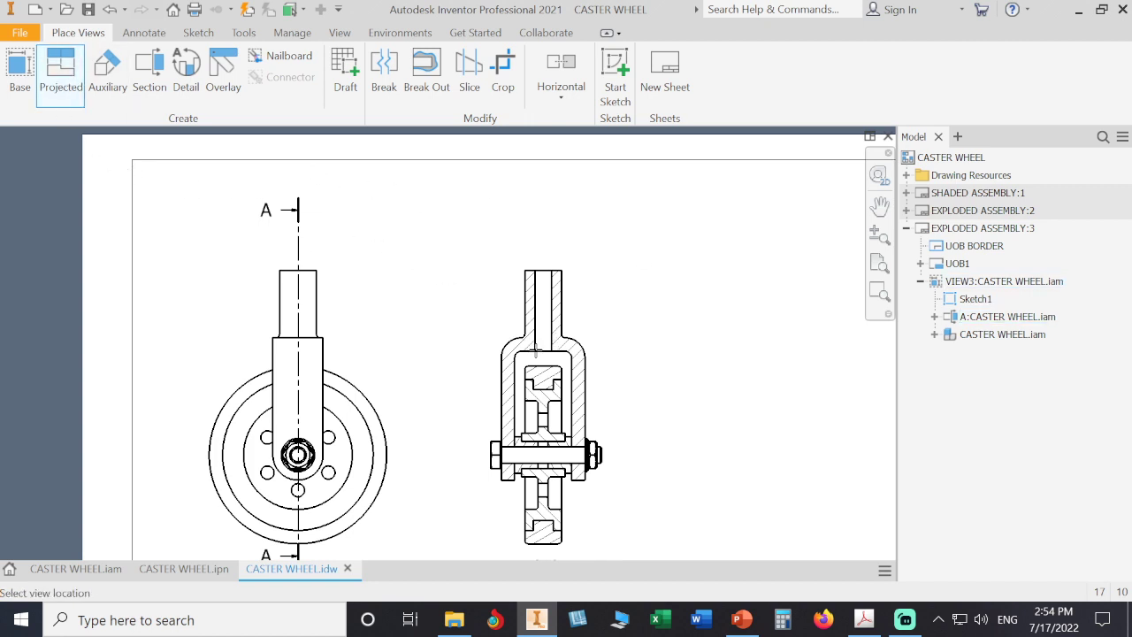
middle_click_drag(636, 370, 286, 220)
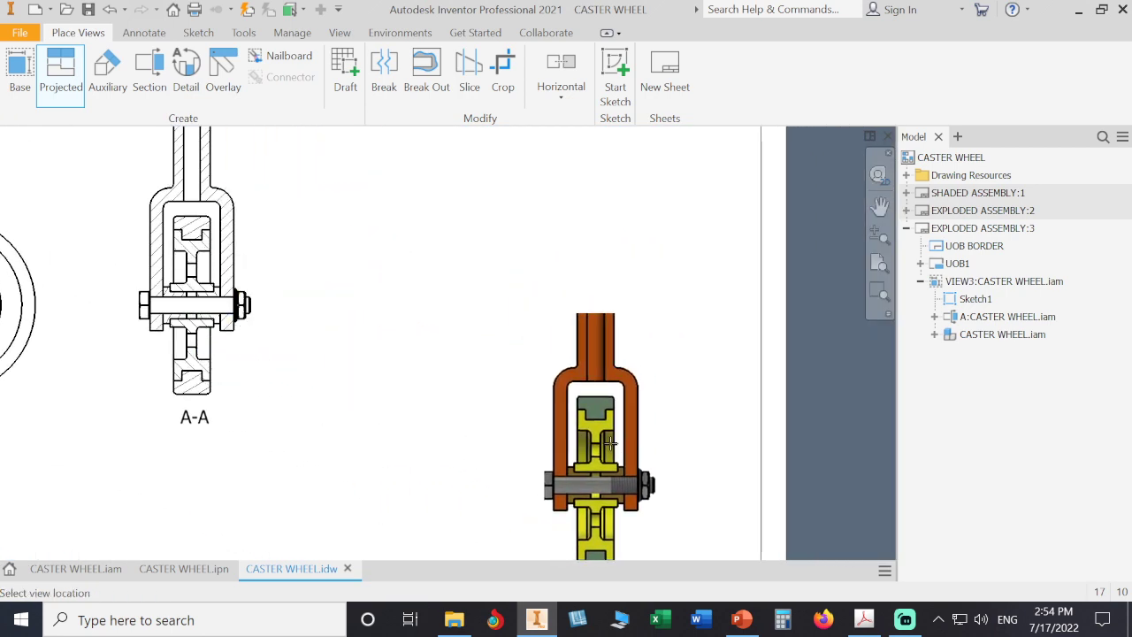
middle_click_drag(477, 352, 432, 269)
scroll(492, 365, "up", 8)
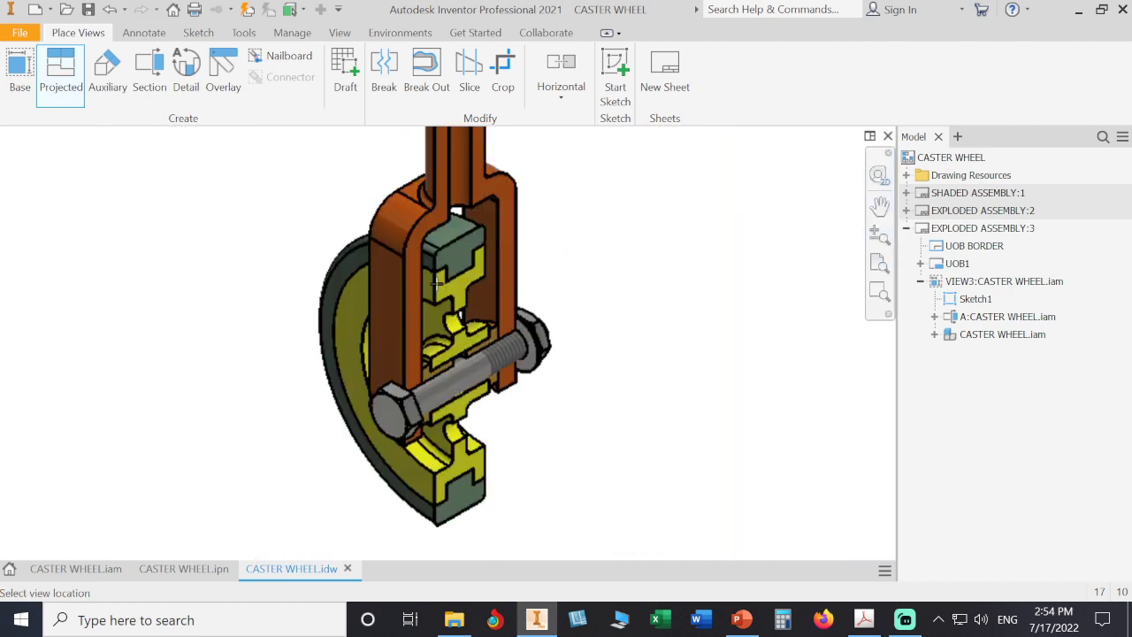
left_click(492, 364)
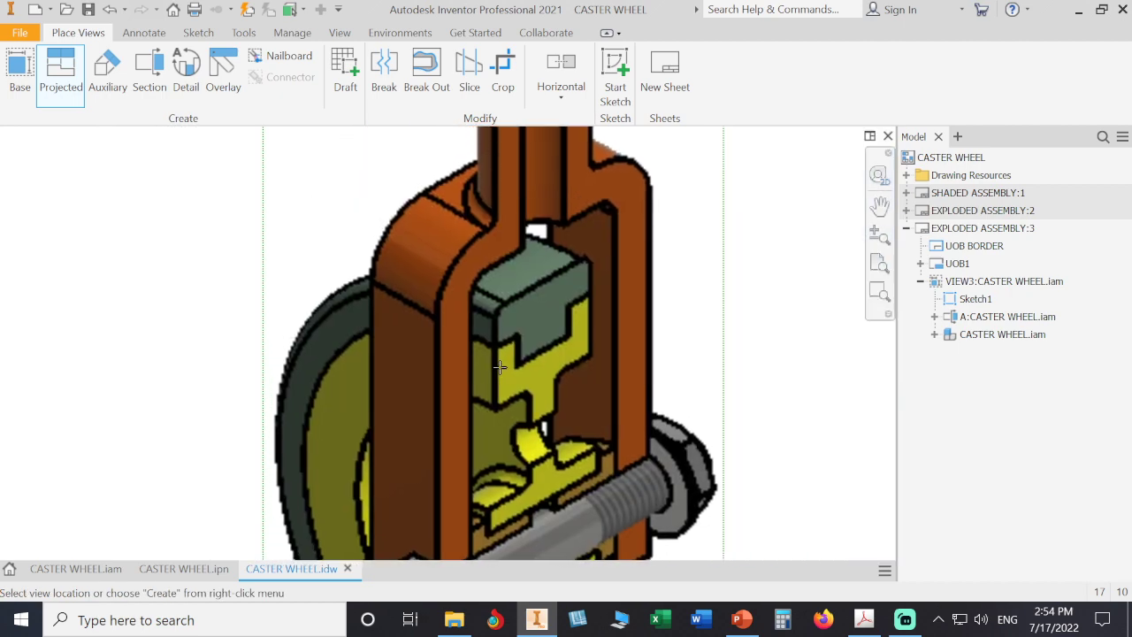
scroll(499, 366, "down", 2)
right_click(500, 359)
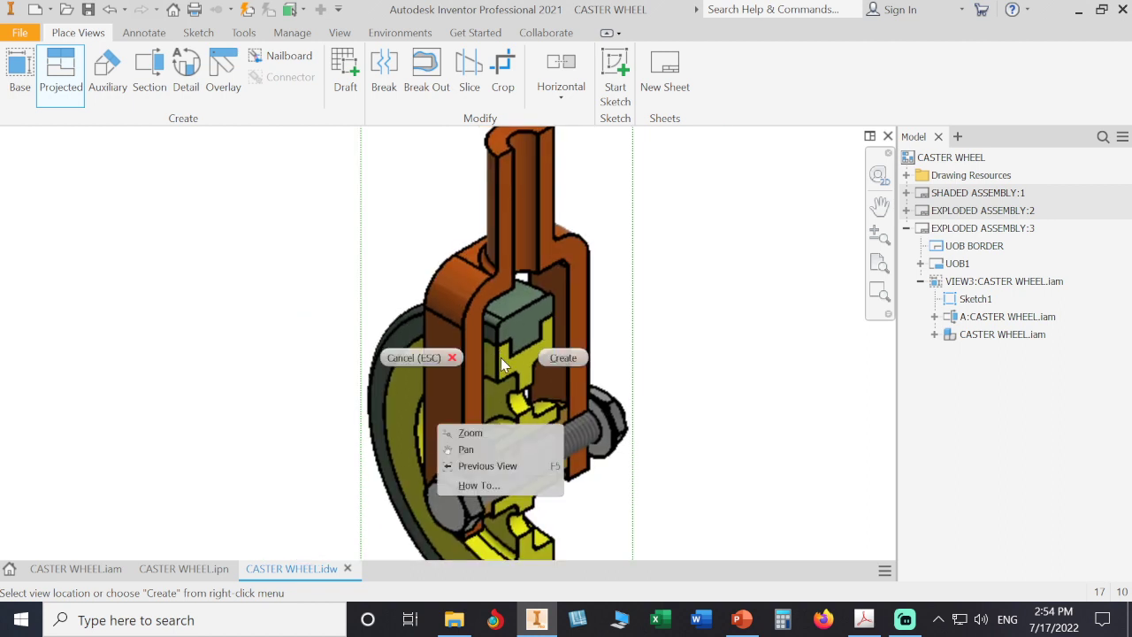
left_click(563, 358)
- Project a side view from the base view and create it between section A-A and the isometric section view
scroll(646, 309, "down", 2)
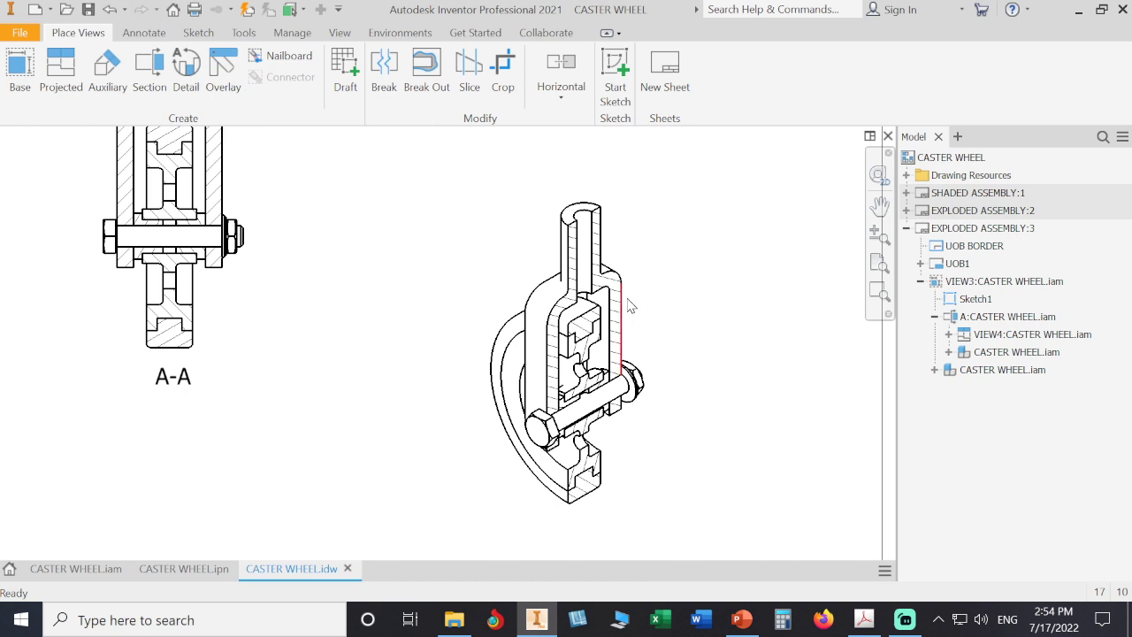
scroll(679, 258, "down", 1)
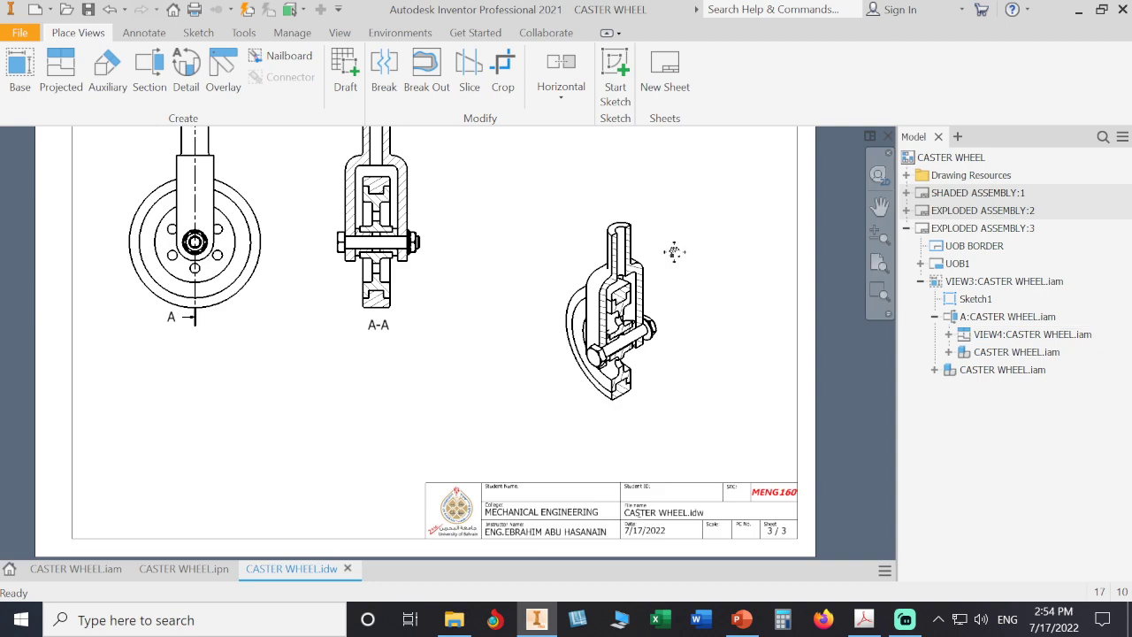
middle_click_drag(671, 251, 670, 283)
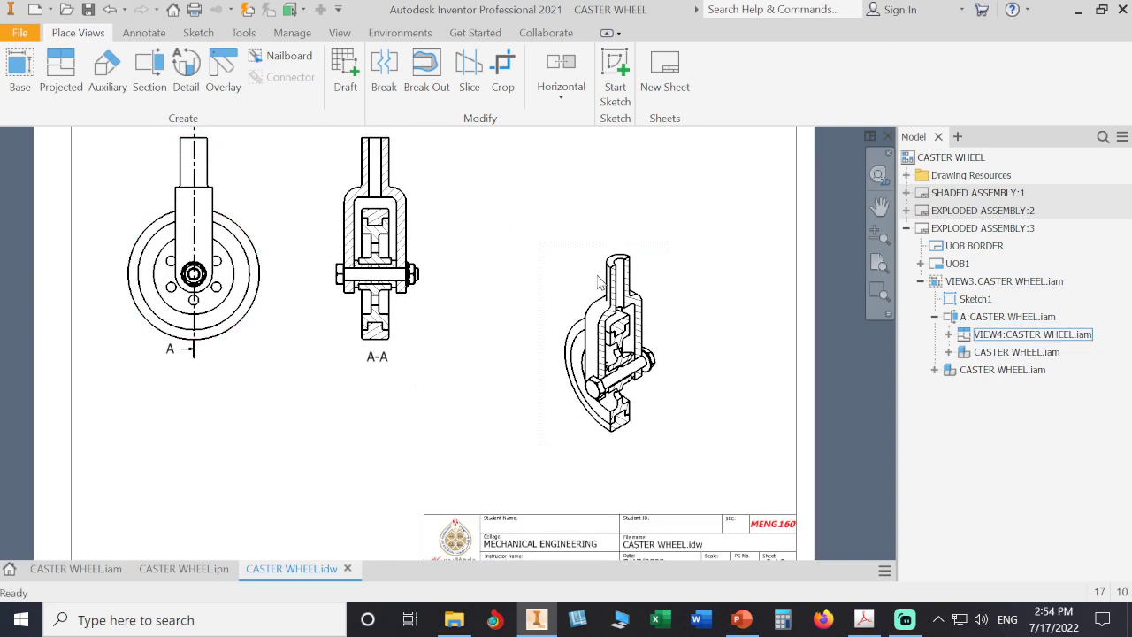
scroll(658, 281, "up", 2)
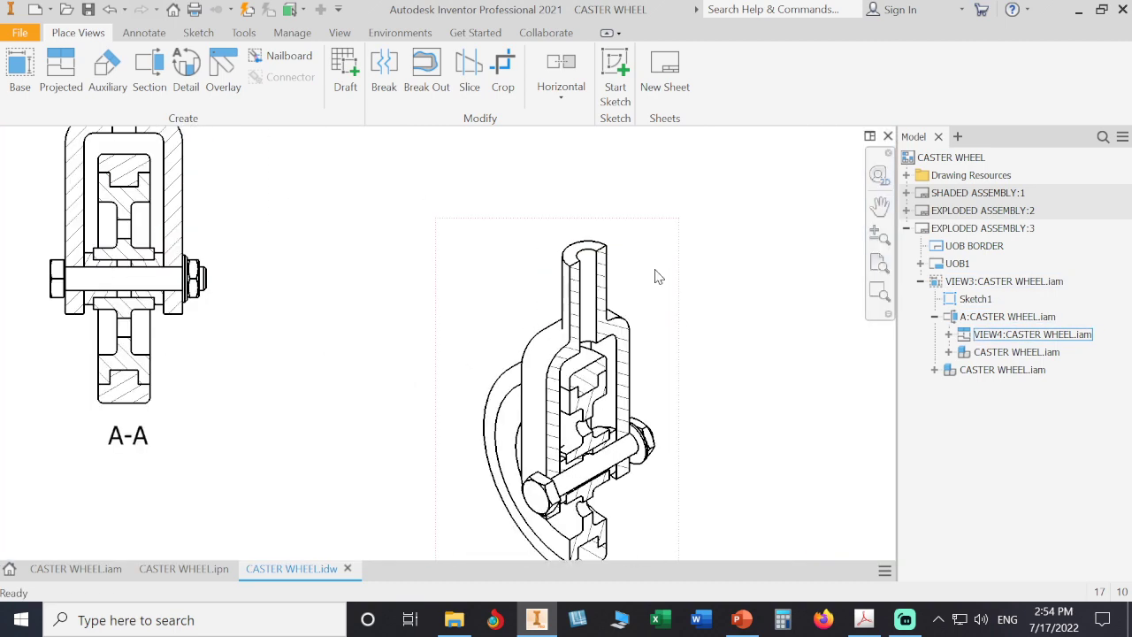
scroll(656, 274, "down", 2)
scroll(487, 323, "down", 3)
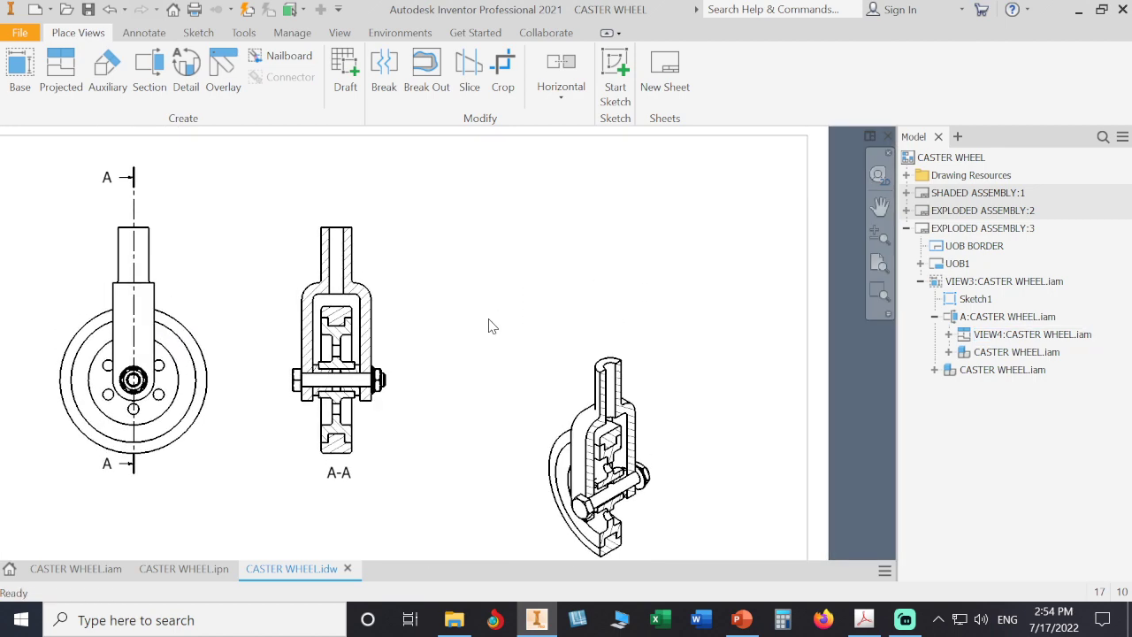
left_click(60, 71)
left_click(277, 288)
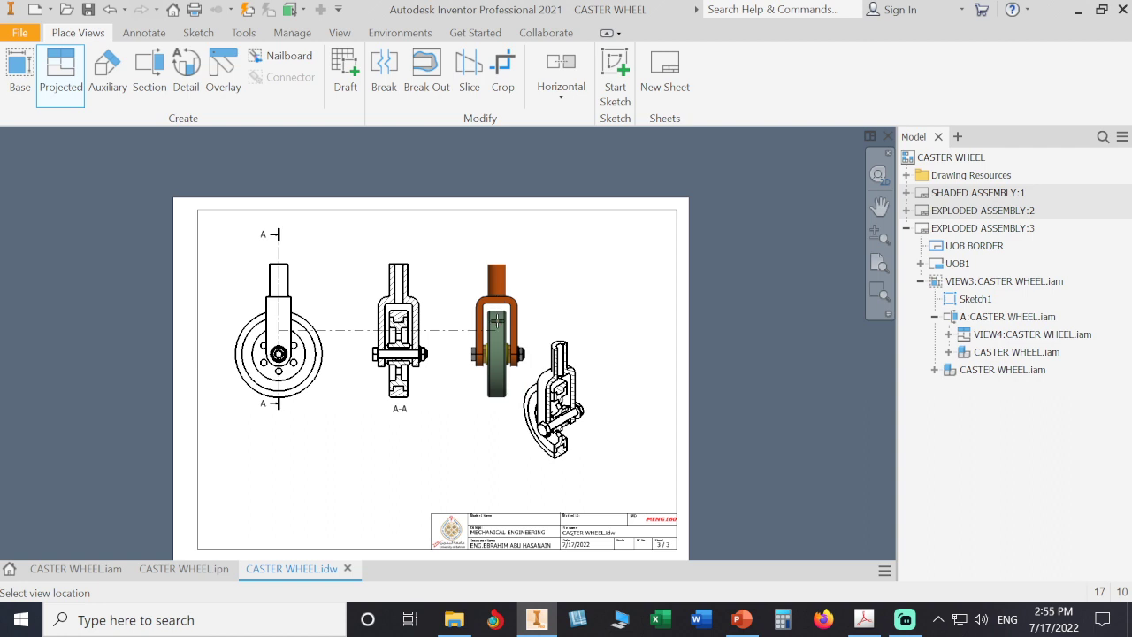
left_click(497, 305)
right_click(547, 323)
left_click(559, 322)
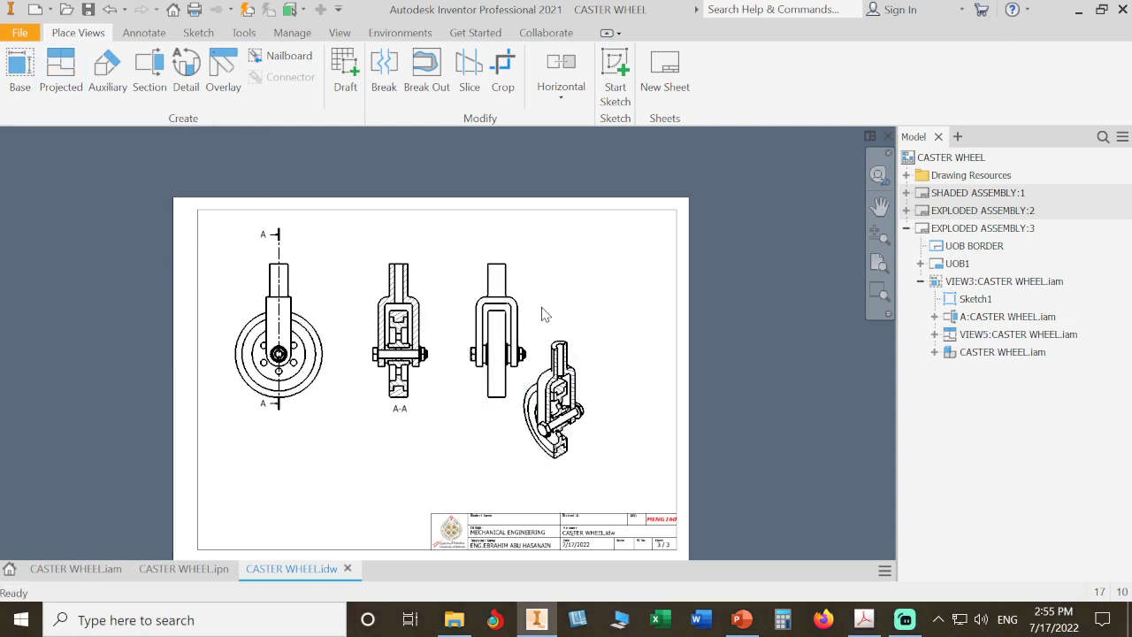
- Delete the projected side view located beside section A-A
scroll(541, 312, "up", 3)
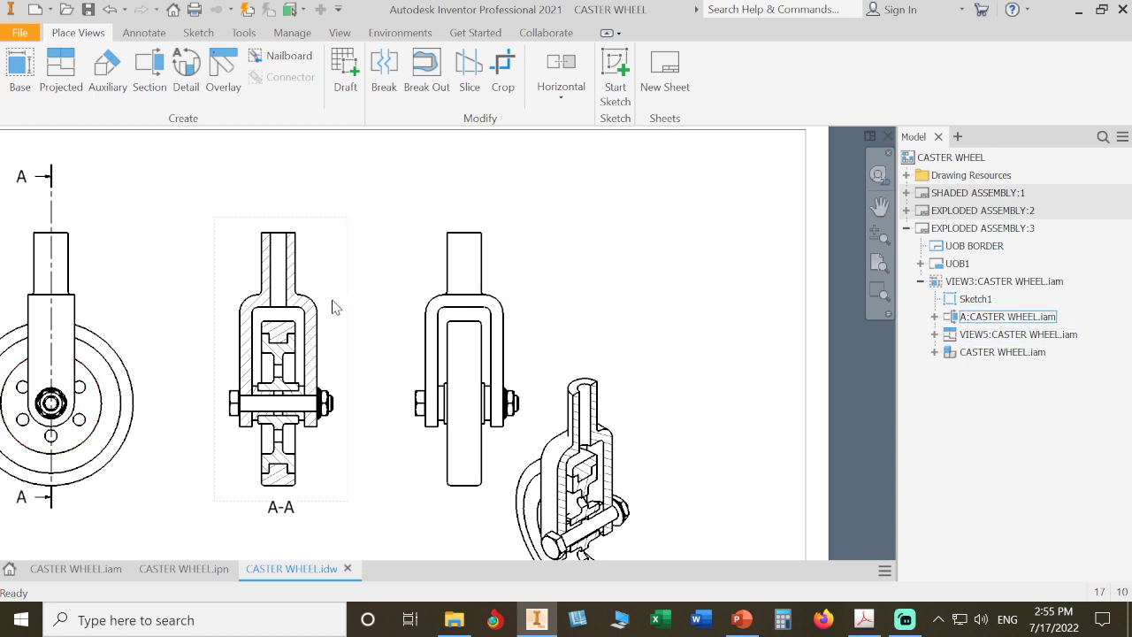
left_click(414, 290)
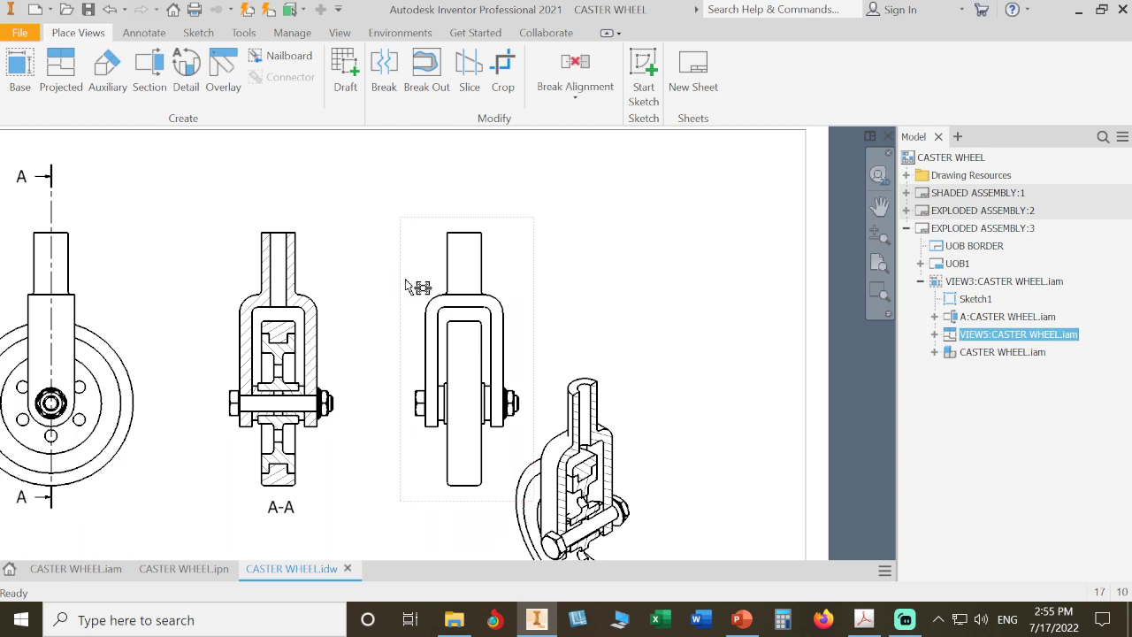
key("Delete")
left_click(550, 347)
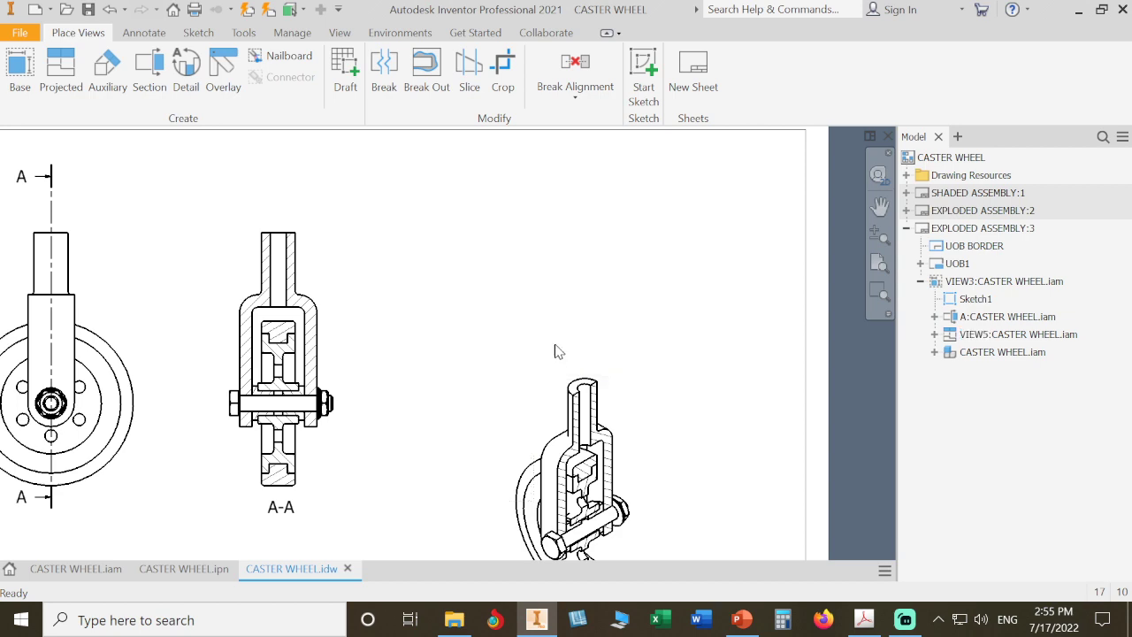
- Examine the hatching of the isometric section view and of section A-A around the fork, wheel and bolt
key("F2")
mouse_move(606, 356)
left_mouse_down()
mouse_move(586, 247)
mouse_move(604, 257)
left_mouse_up()
key("Escape")
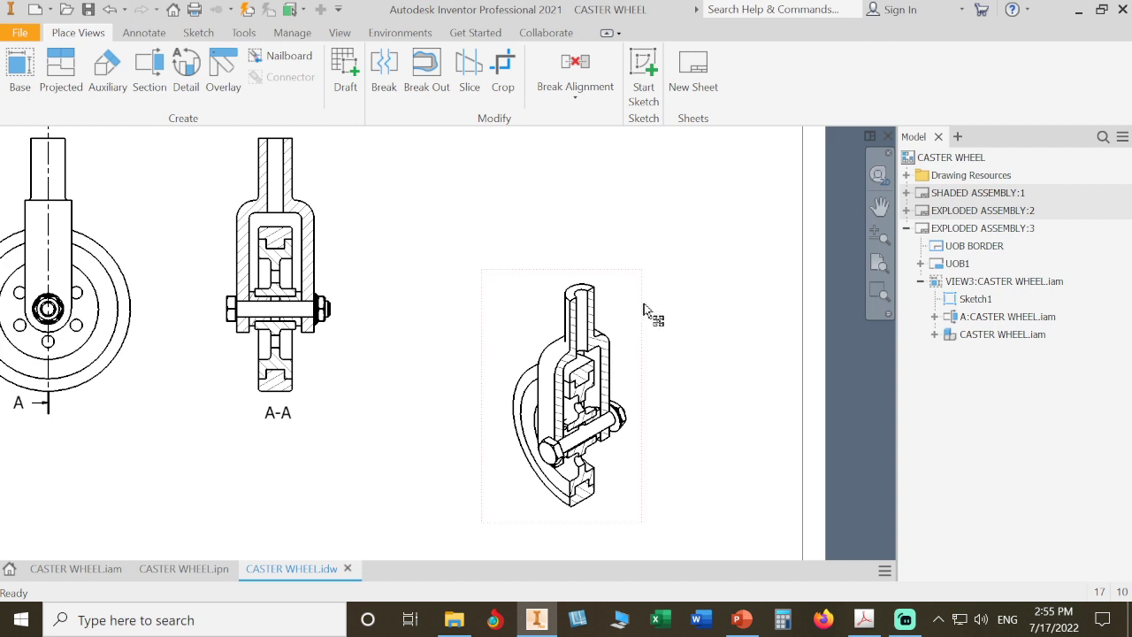
scroll(641, 301, "up", 5)
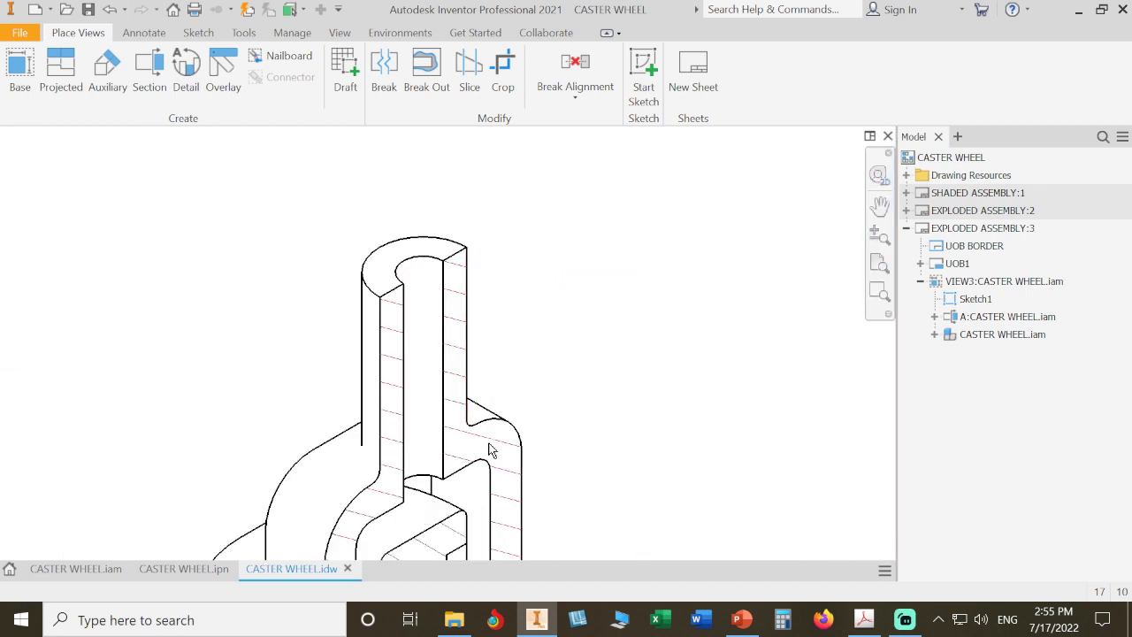
scroll(519, 409, "down", 2)
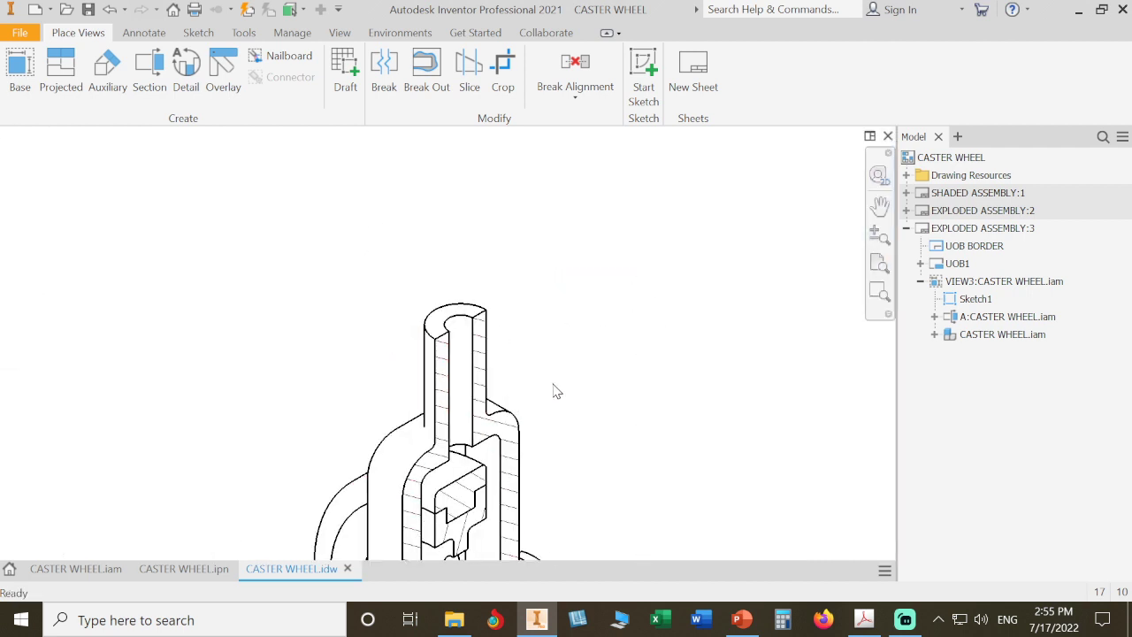
middle_click_drag(302, 212, 669, 348)
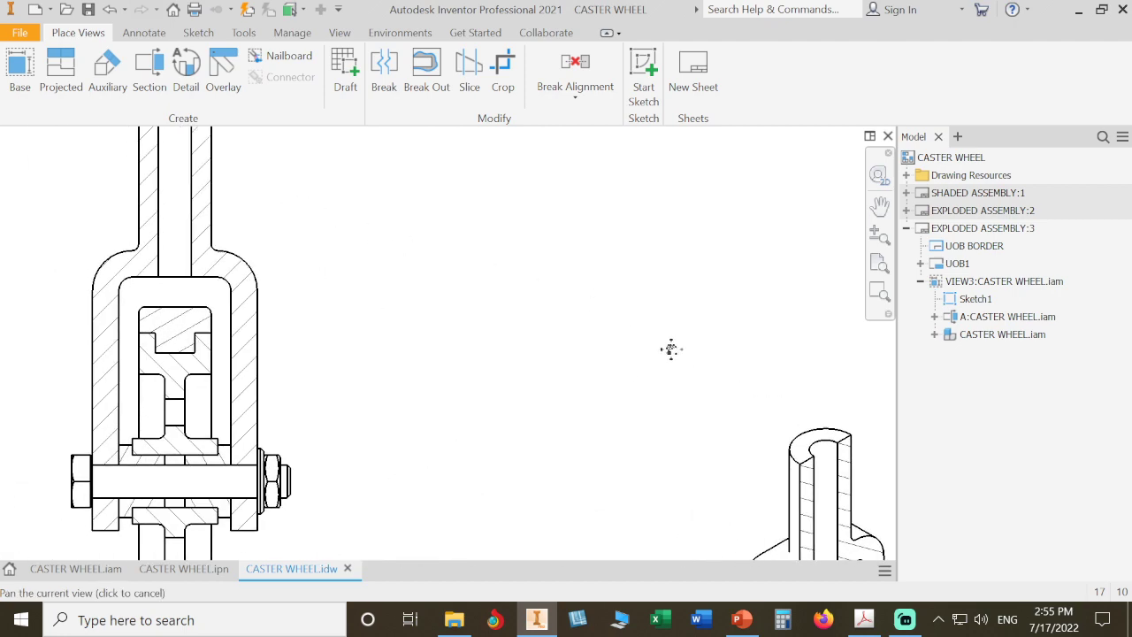
mouse_move(494, 265)
middle_mouse_down()
mouse_move(578, 235)
mouse_move(604, 200)
middle_mouse_up()
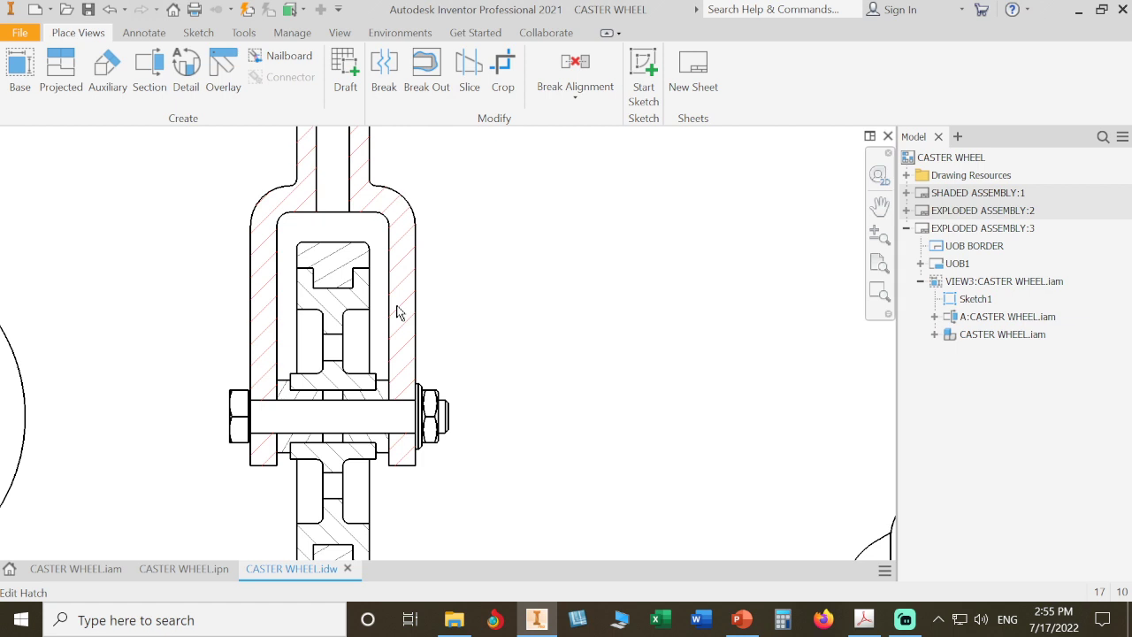
scroll(379, 402, "up", 5)
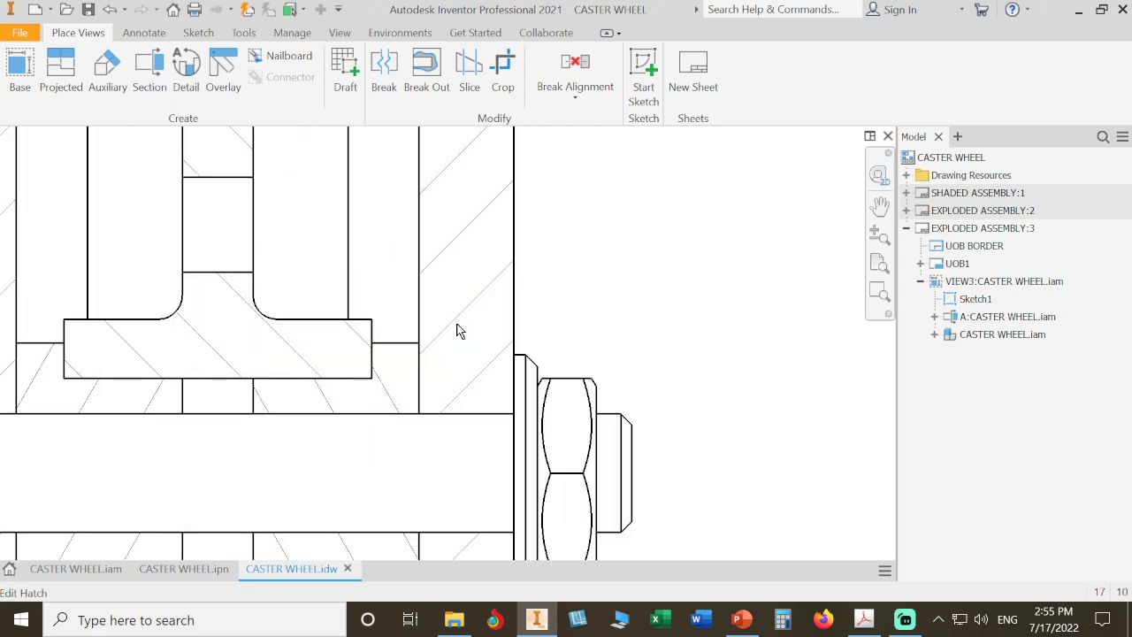
scroll(367, 323, "down", 5)
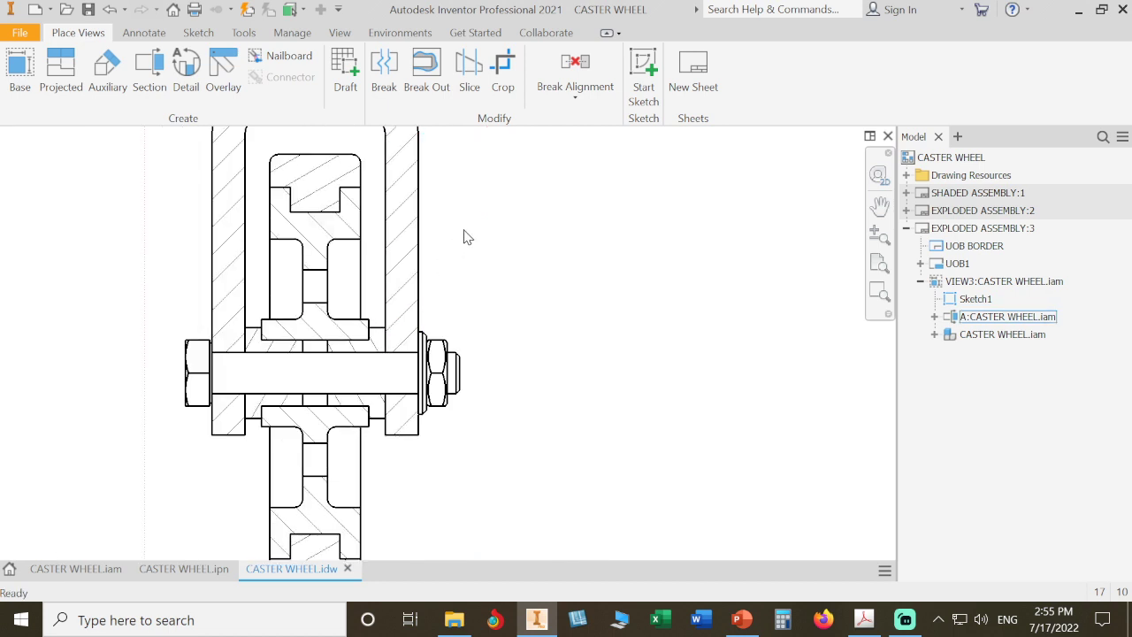
- Set the hatch scale of the fork in section A-A to 2
middle_click_drag(470, 243, 493, 372)
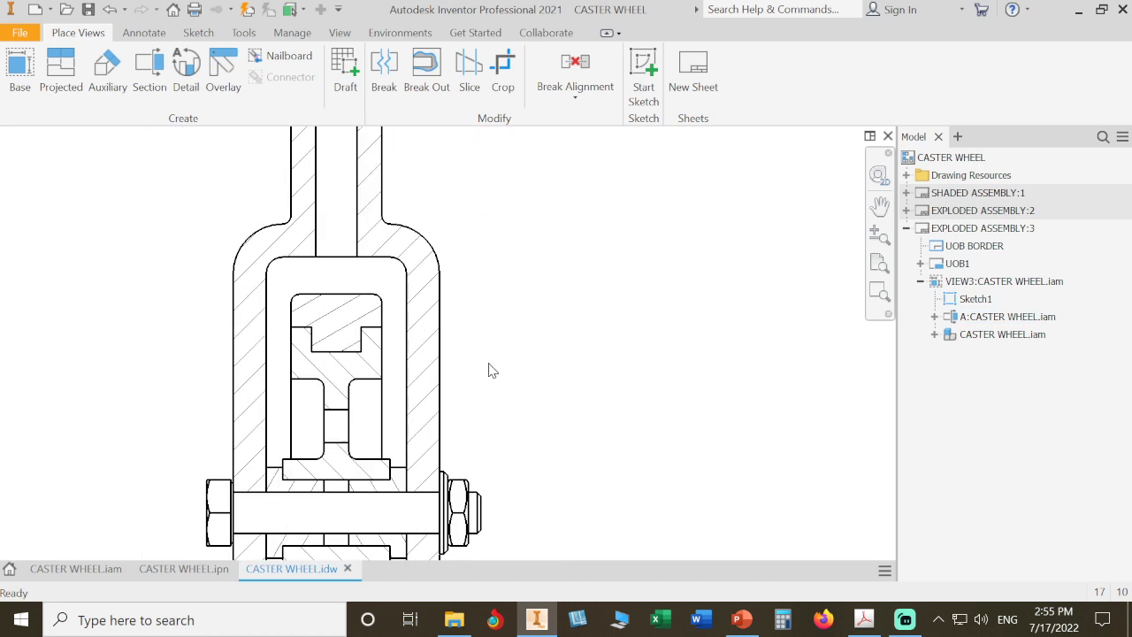
double_click(423, 270)
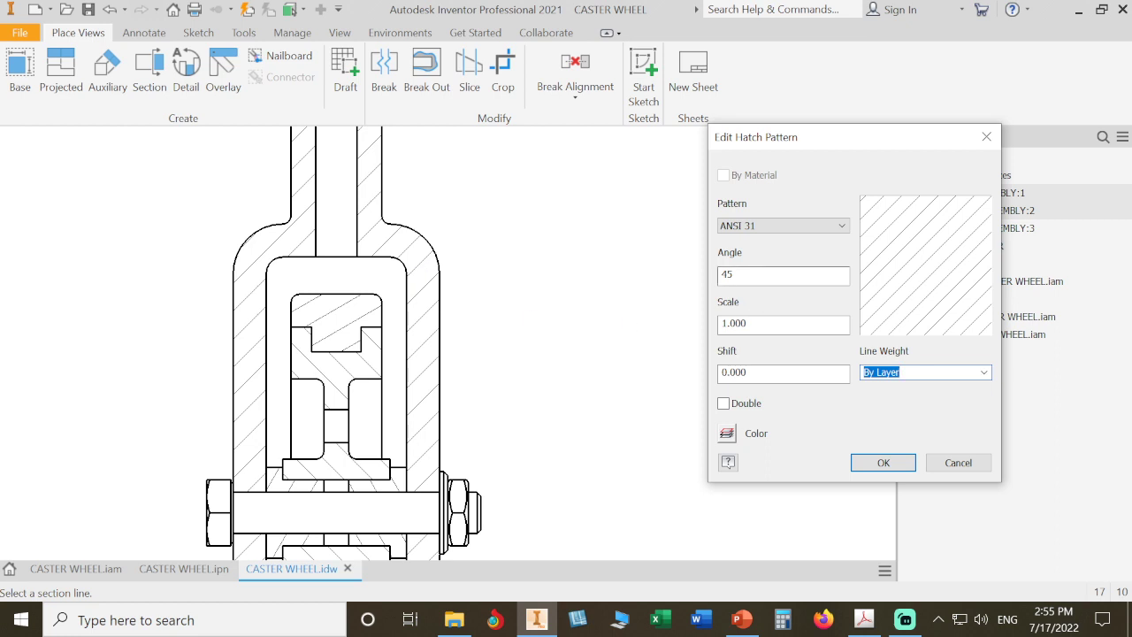
double_click(748, 324)
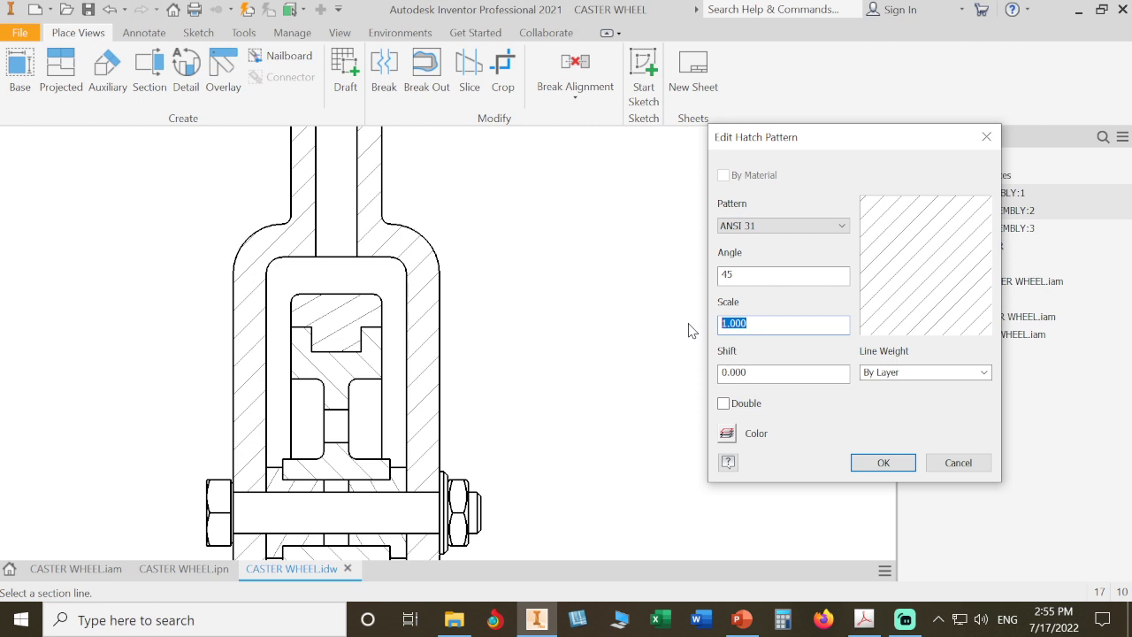
type("2")
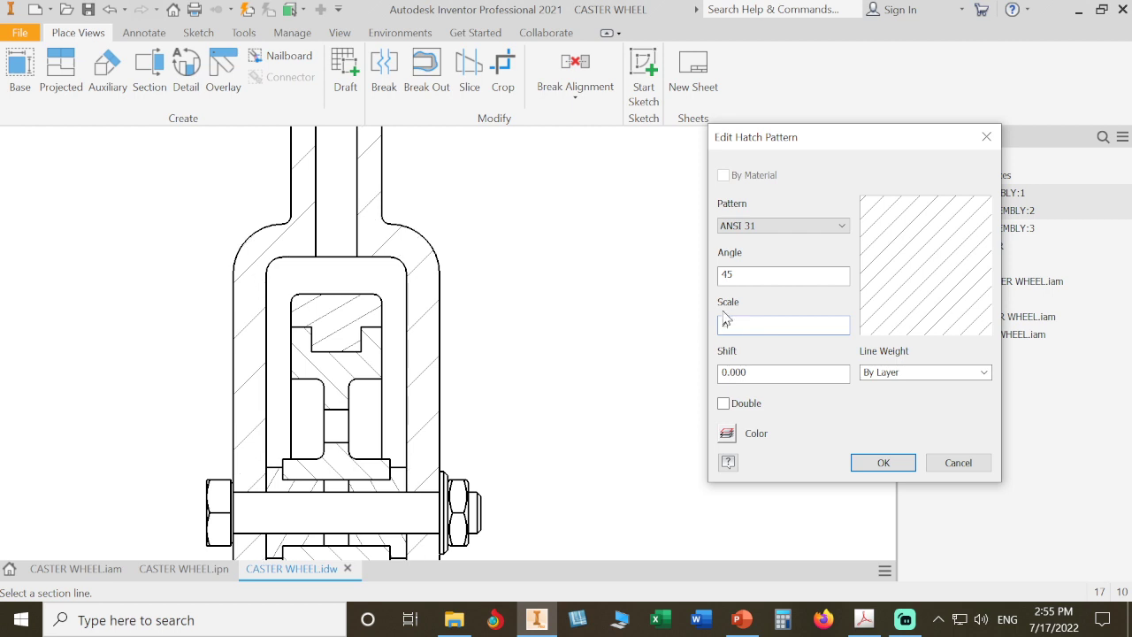
left_click(733, 274)
left_click(886, 464)
- Set the hatch angle of the right bushing around the bolt in section A-A to -45
middle_click_drag(599, 465, 665, 243)
scroll(520, 352, "down", 3)
middle_click_drag(519, 353, 603, 501)
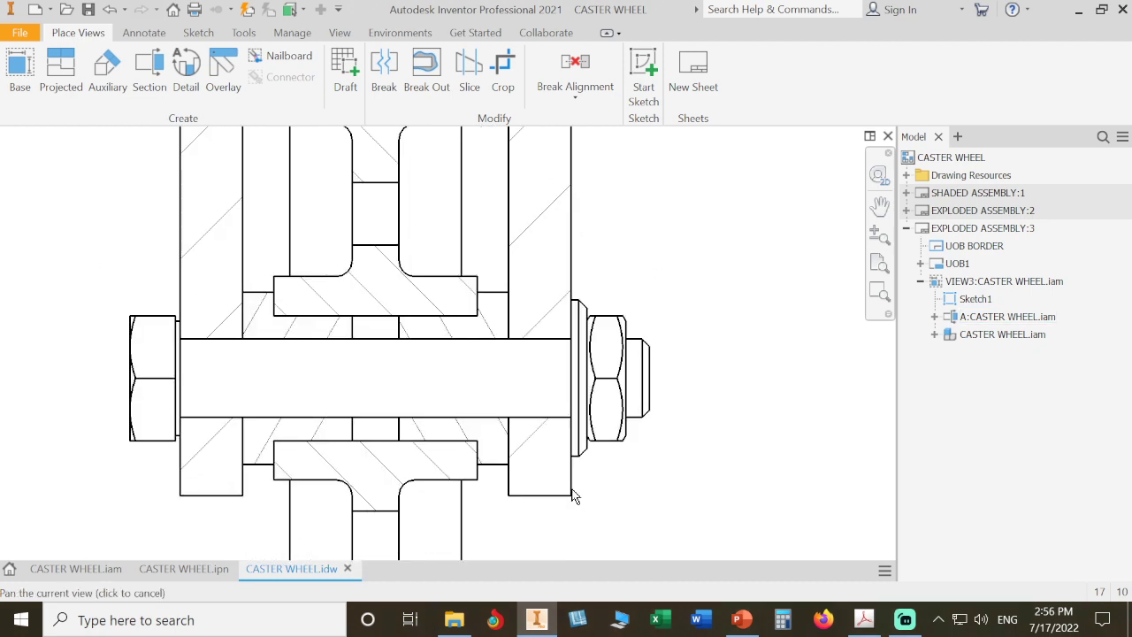
double_click(492, 339)
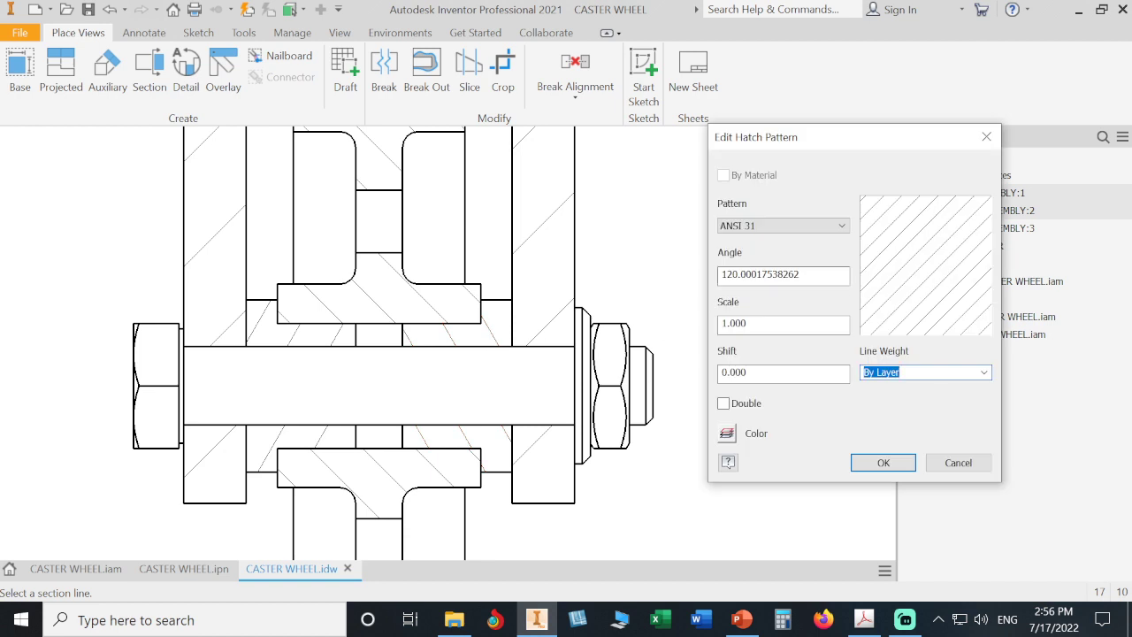
double_click(726, 274)
type("-45")
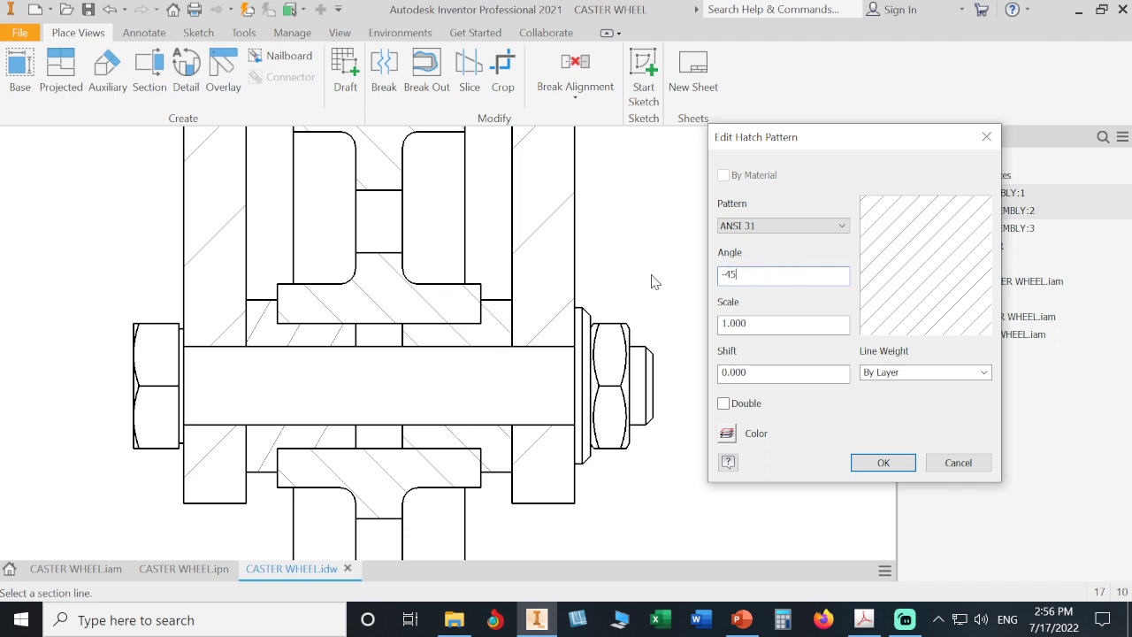
left_click(883, 464)
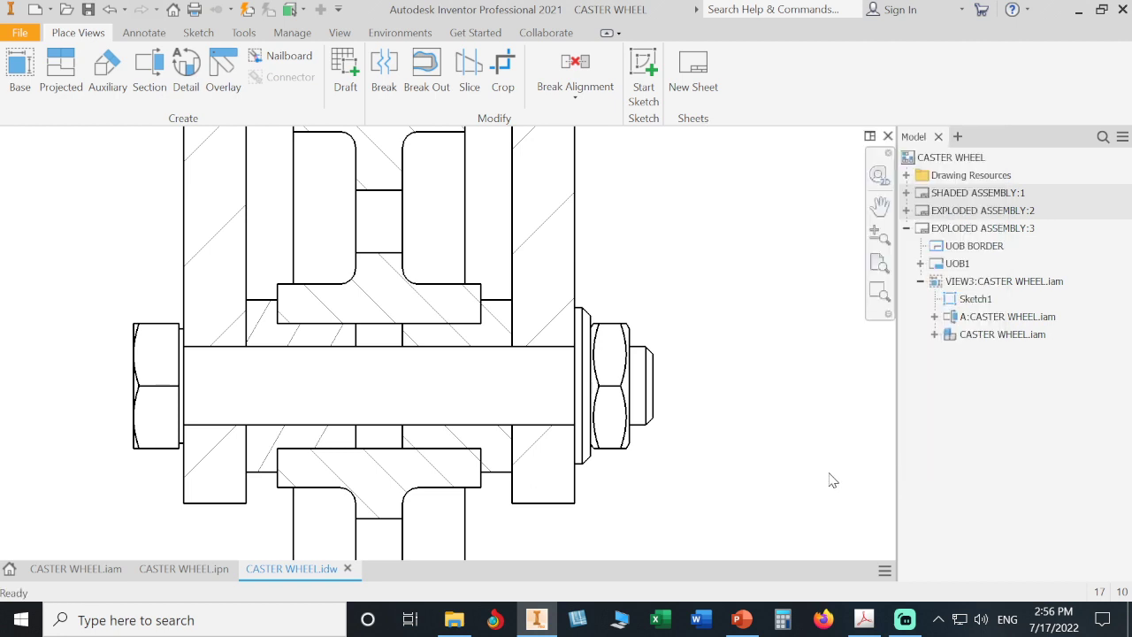
- Set the hatch scale of the right bushing in section A-A to 0.5
double_click(504, 329)
left_click(778, 324)
left_click_drag(767, 324, 668, 328)
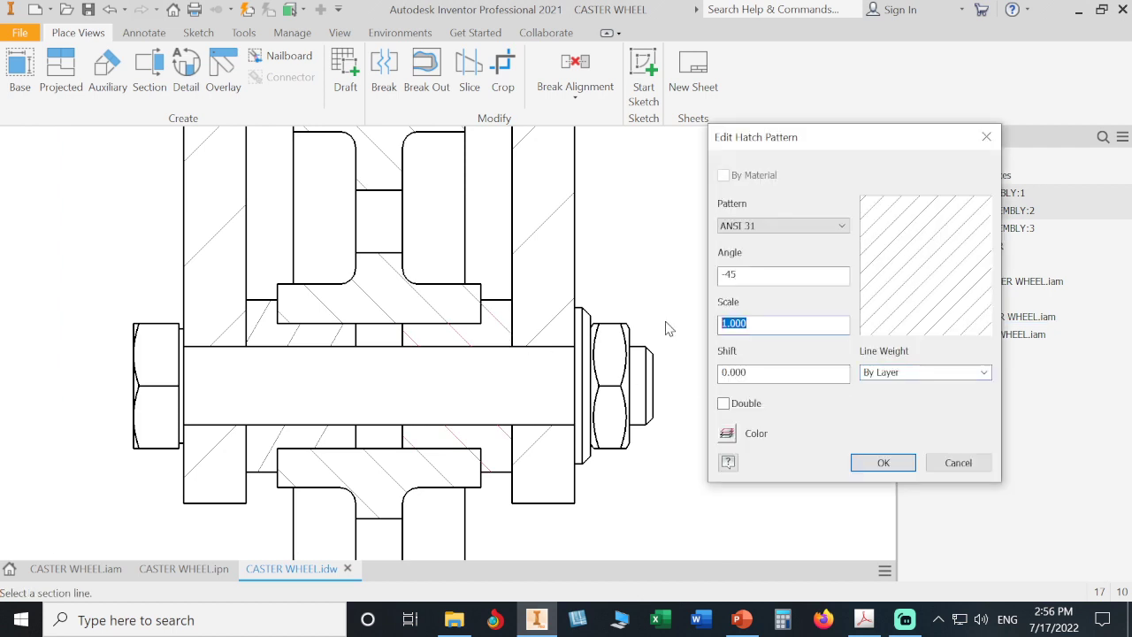
type(".5")
left_click(854, 463)
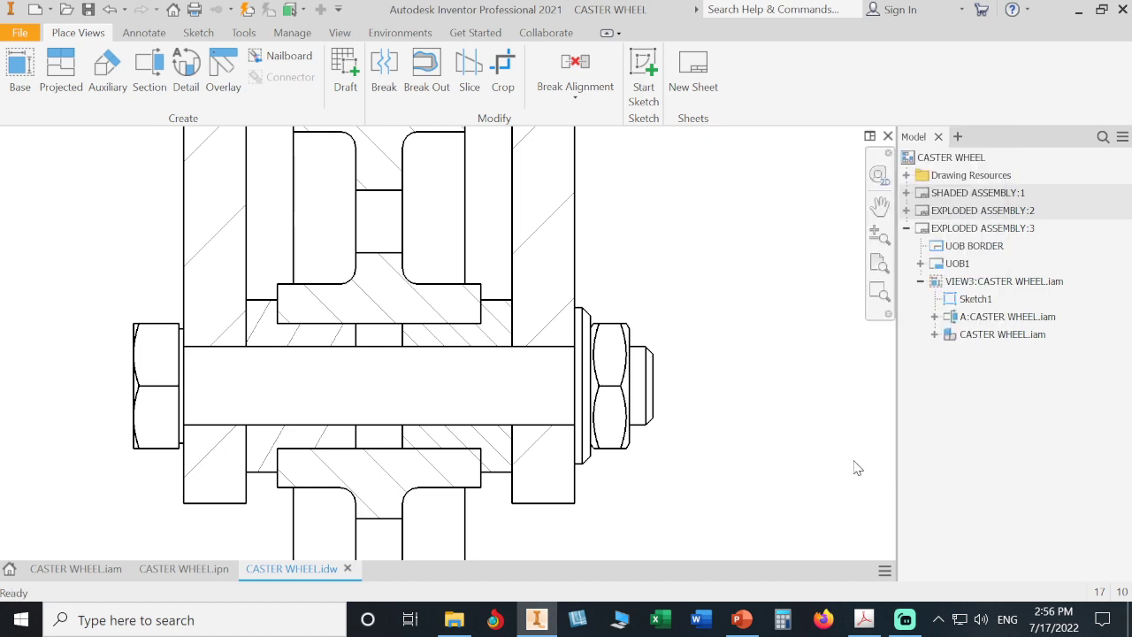
- Set the left bushing's hatch in section A-A to an angle of -45 and a scale of 0.5
double_click(336, 342)
left_click_drag(818, 279, 608, 283)
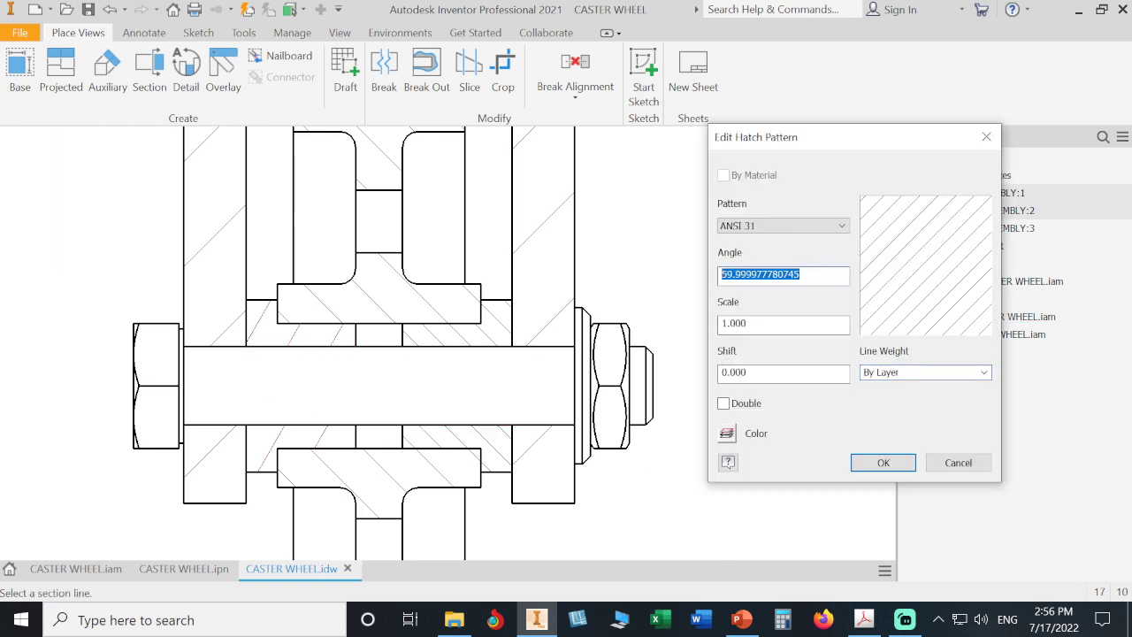
type("-45")
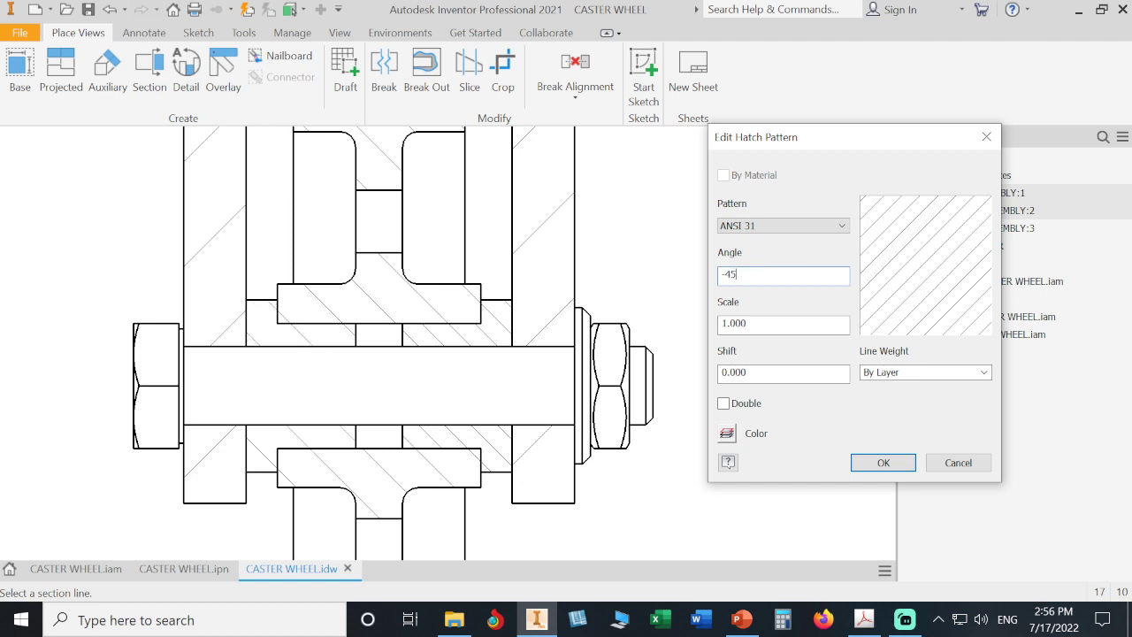
key("Tab")
type(".5")
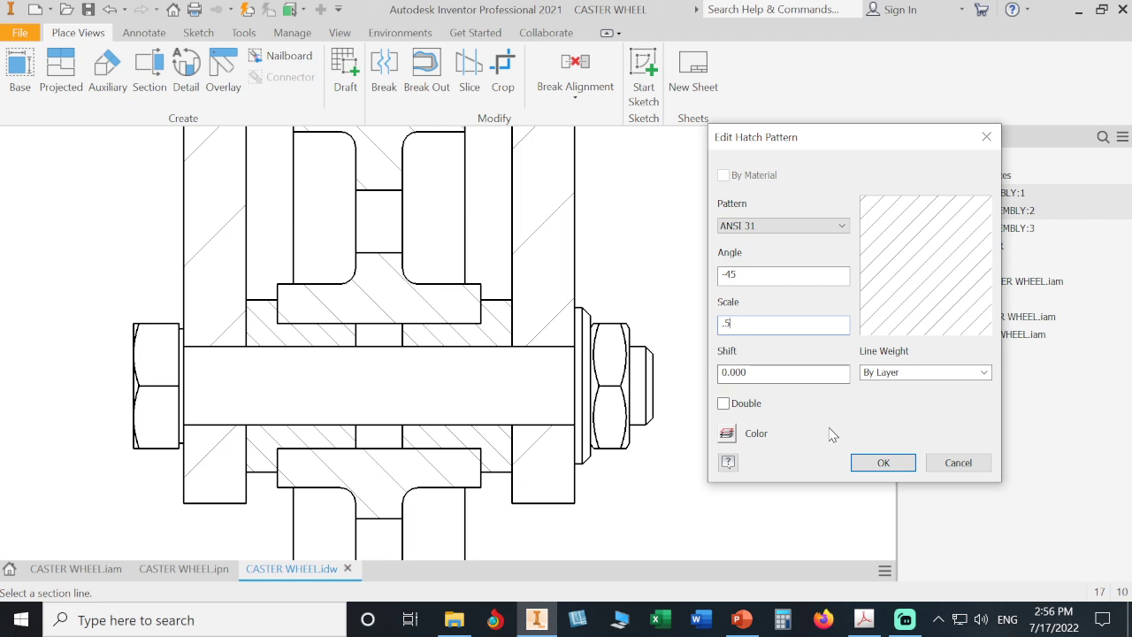
left_click(872, 463)
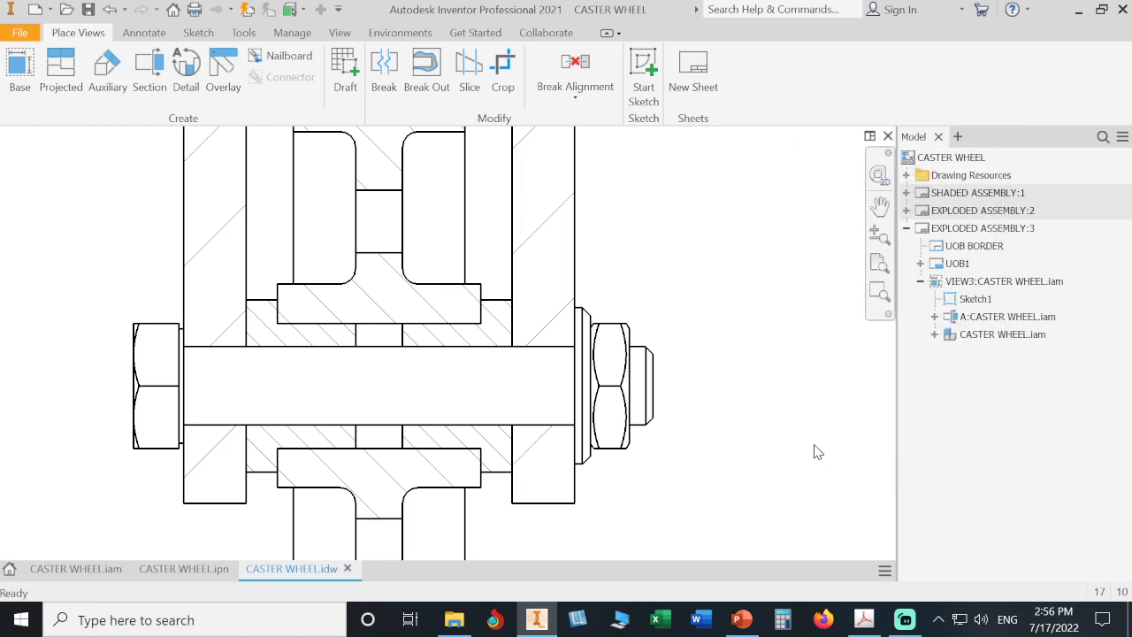
- Set the hatch angle of the wheel body in section A-A to 45
scroll(817, 452, "down", 2)
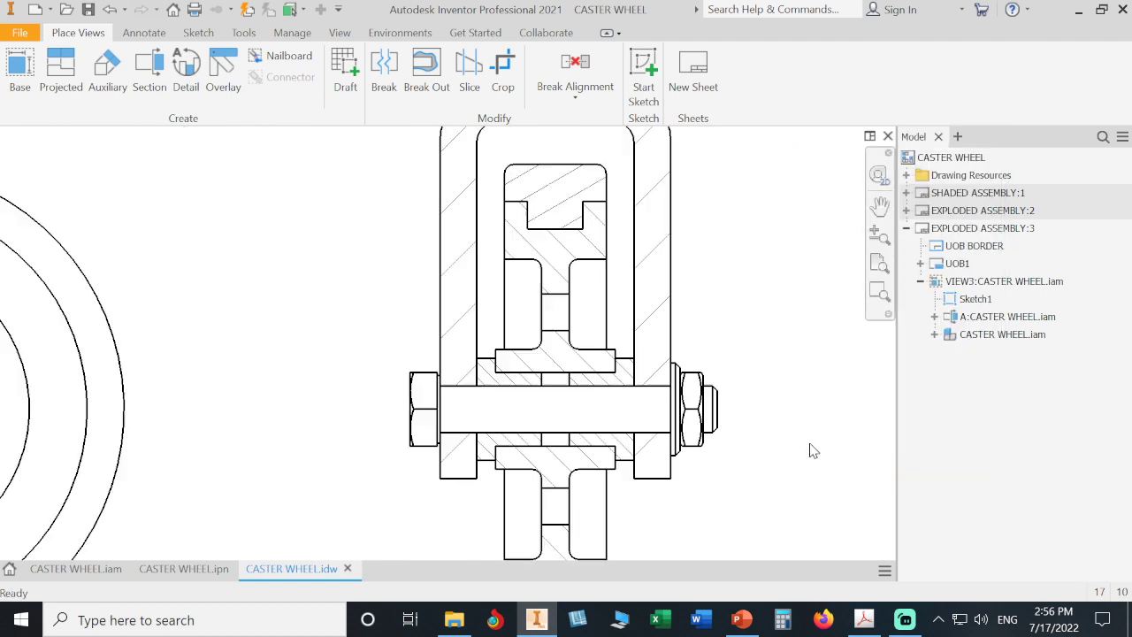
double_click(584, 367)
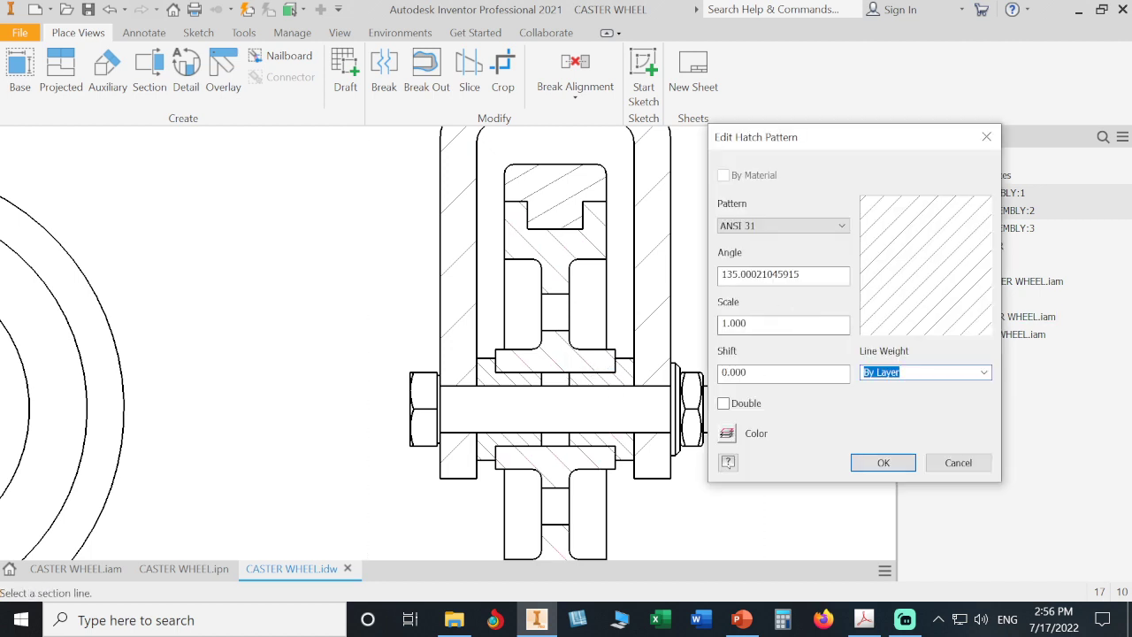
type("45")
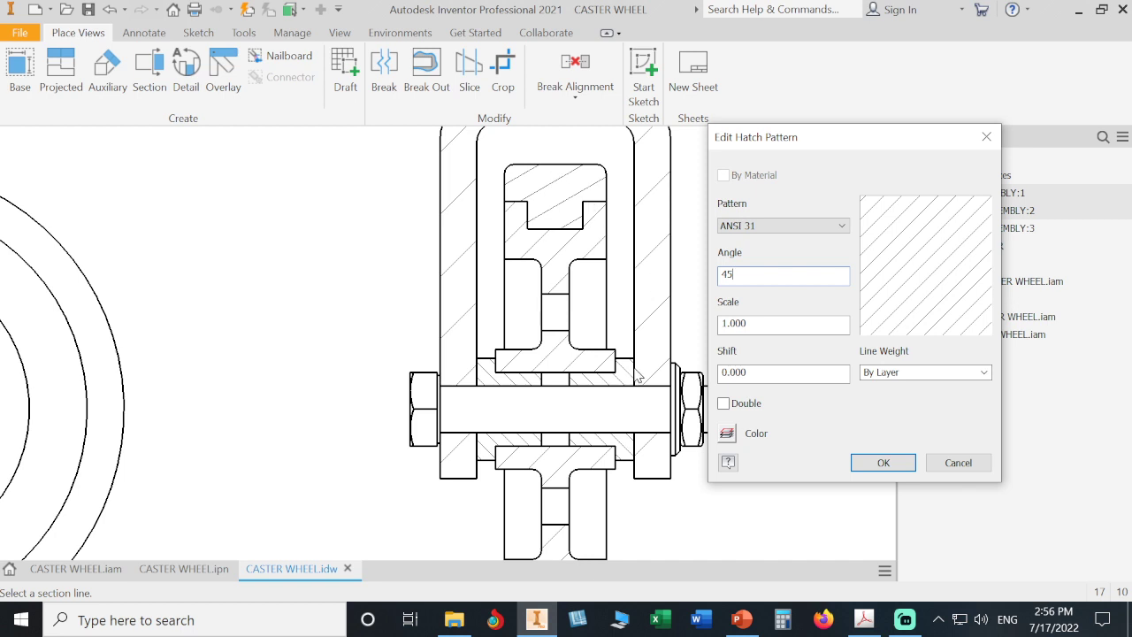
left_click(869, 471)
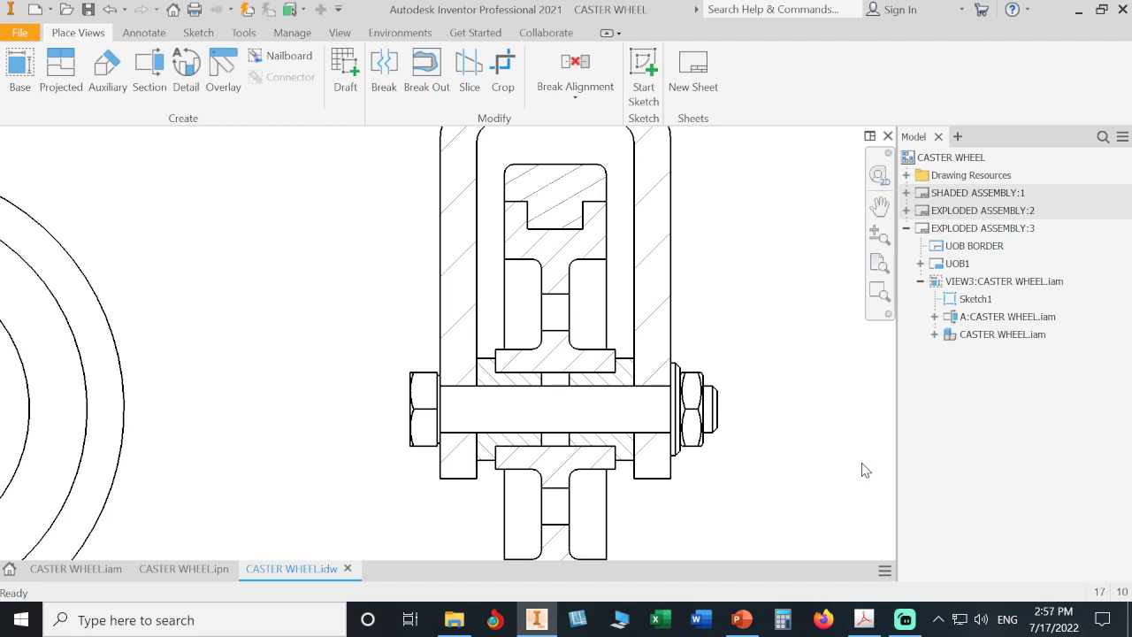
- Preview the ANSI 34 and ANSI 35 hatch patterns for the tyre in section A-A, leaving ANSI 35 enabled among the offered patterns
key("F2")
mouse_move(825, 374)
left_mouse_down()
mouse_move(753, 304)
mouse_move(769, 426)
left_mouse_up()
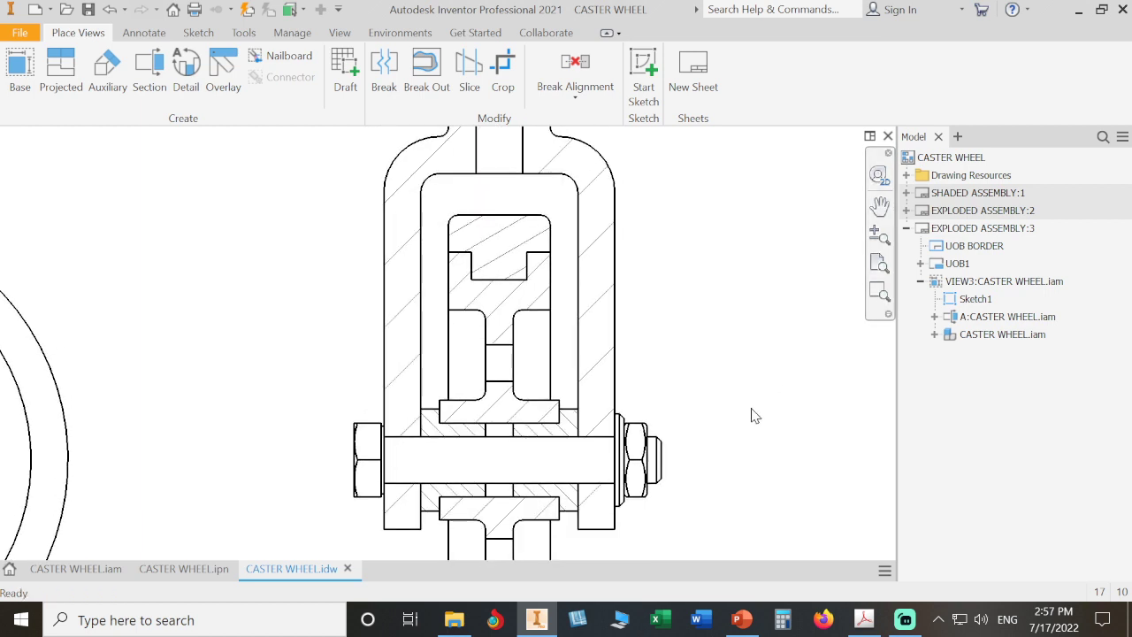
double_click(543, 242)
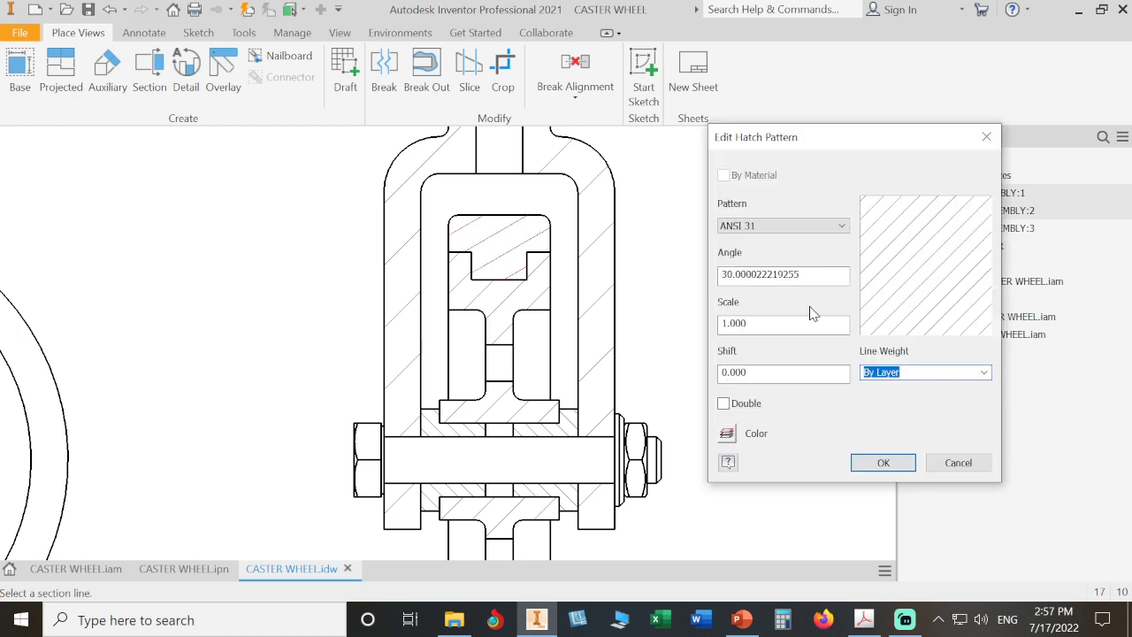
left_click(843, 226)
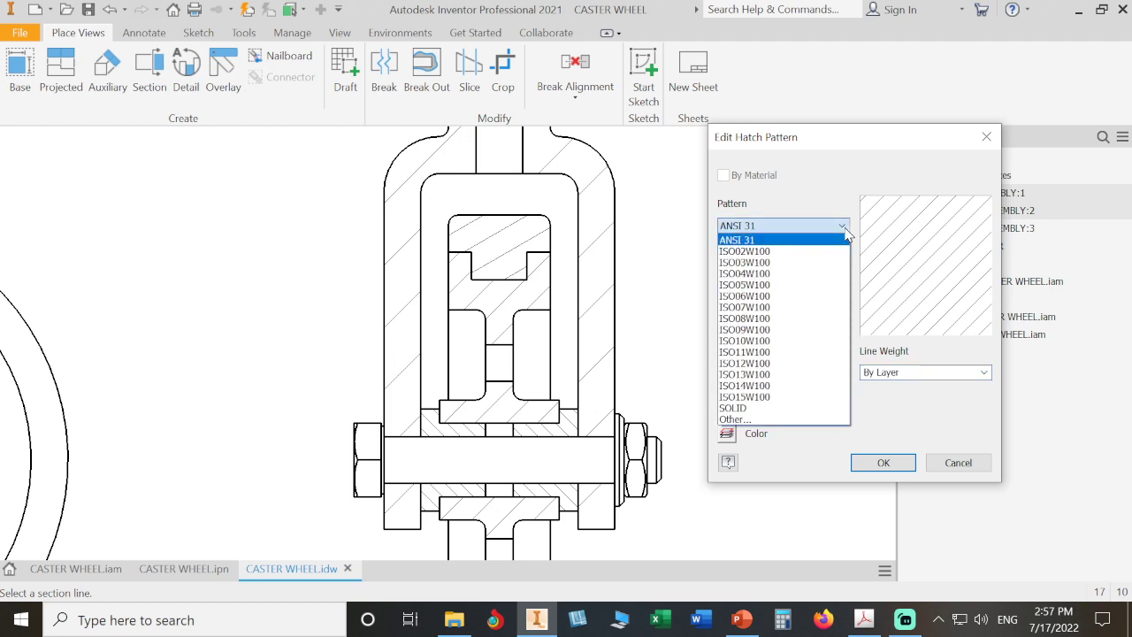
left_click(793, 419)
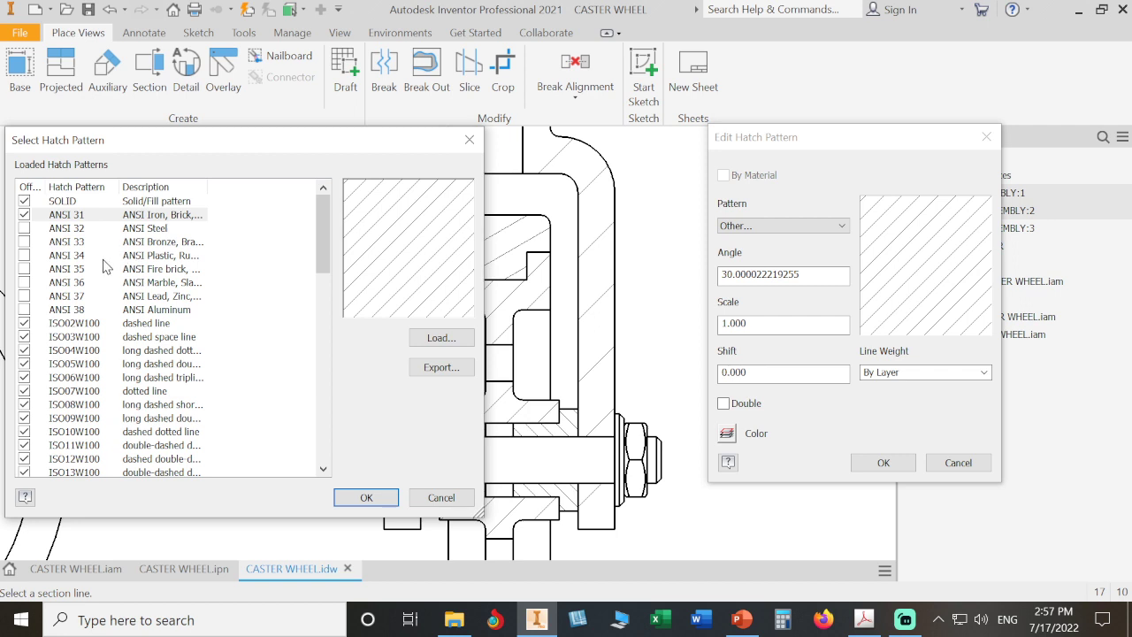
left_click(24, 270)
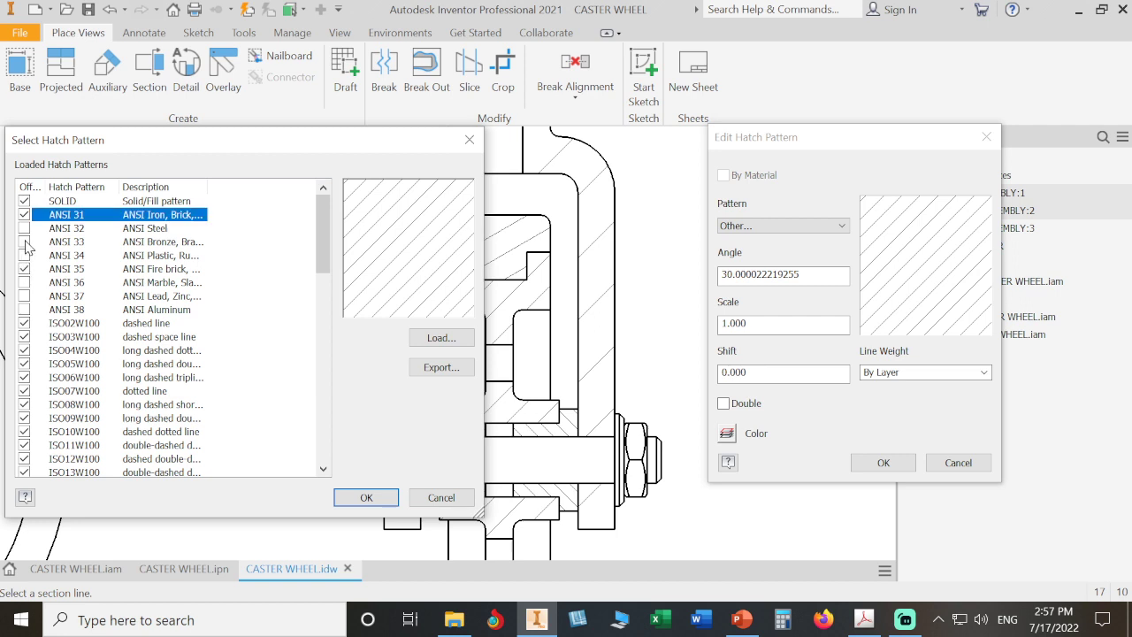
left_click(24, 255)
left_click(23, 269)
left_click(64, 255)
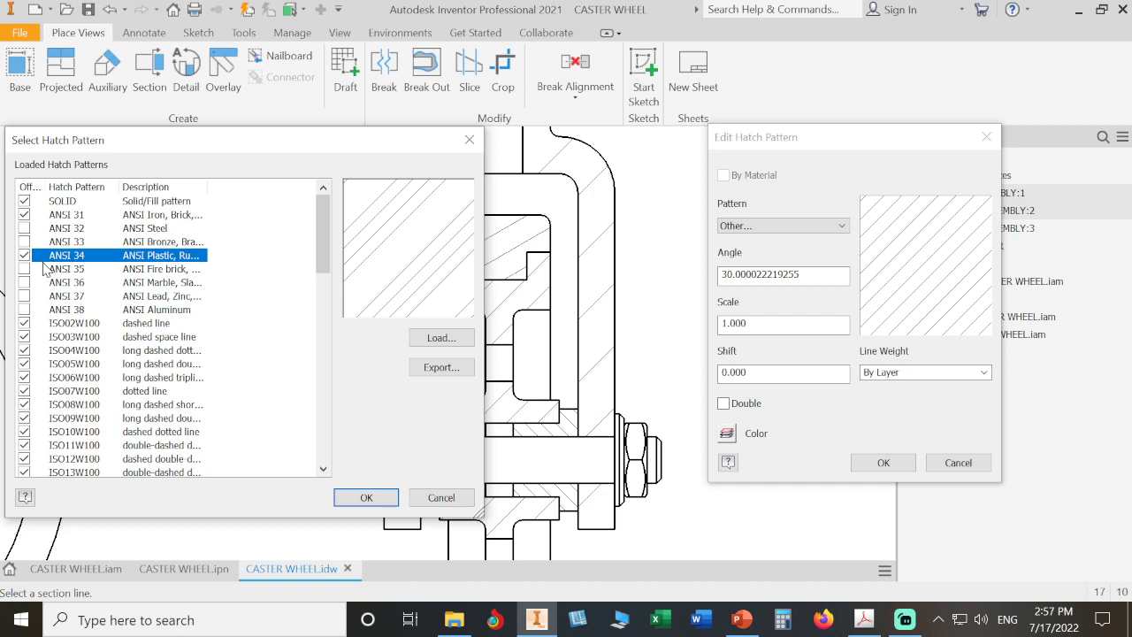
left_click(25, 268)
left_click(24, 256)
left_click(67, 269)
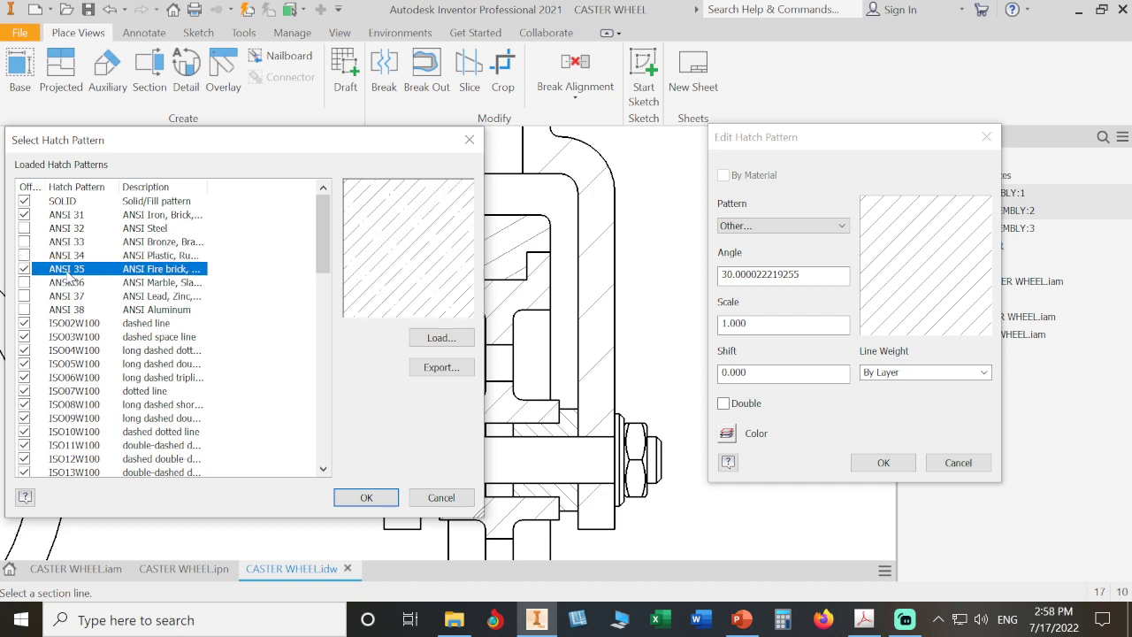
- Enable the ANSI 37 hatch pattern and assign it to the tyre in section A-A
left_click(71, 282)
left_click(77, 297)
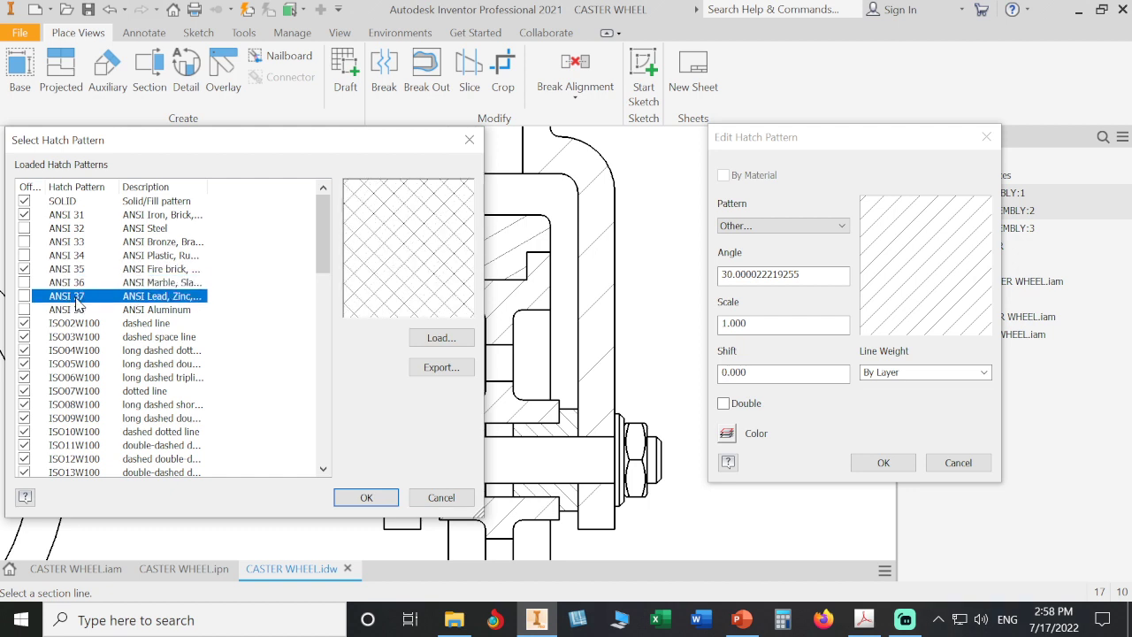
left_click(25, 296)
left_click(368, 499)
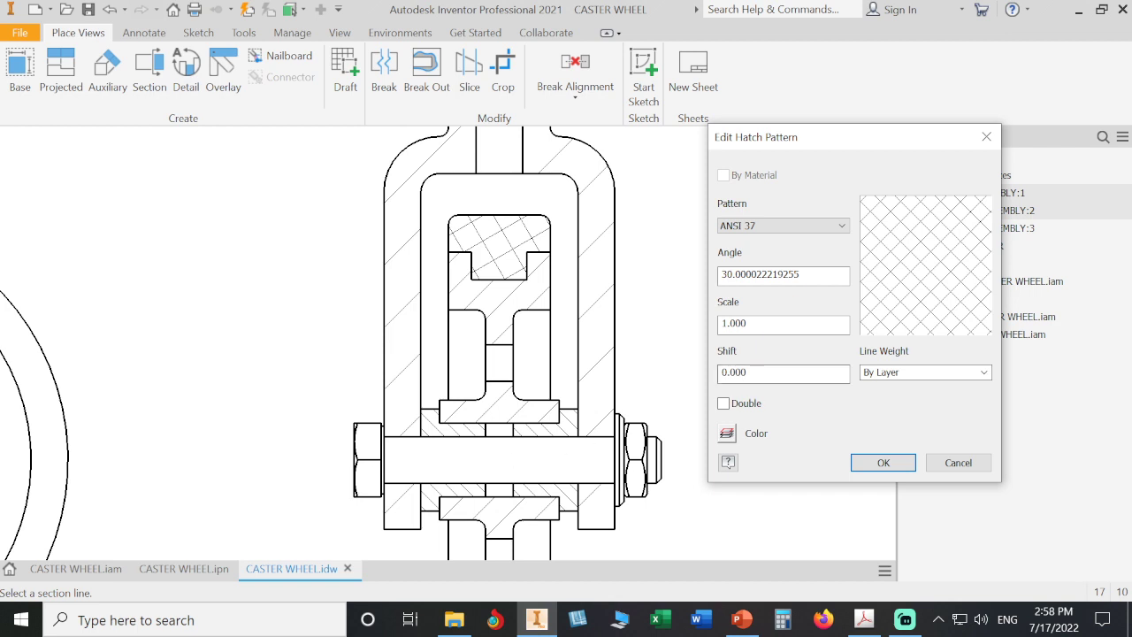
- Set the tyre's hatch in section A-A to an angle of 45 and a scale of 0.5
left_click_drag(813, 276, 661, 292)
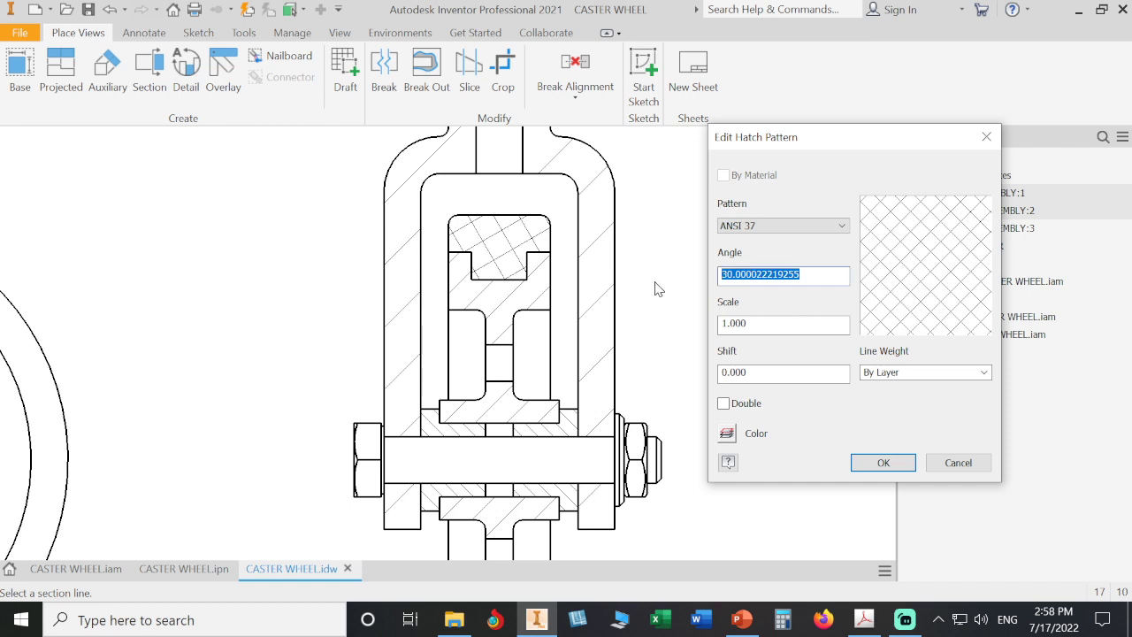
type("45")
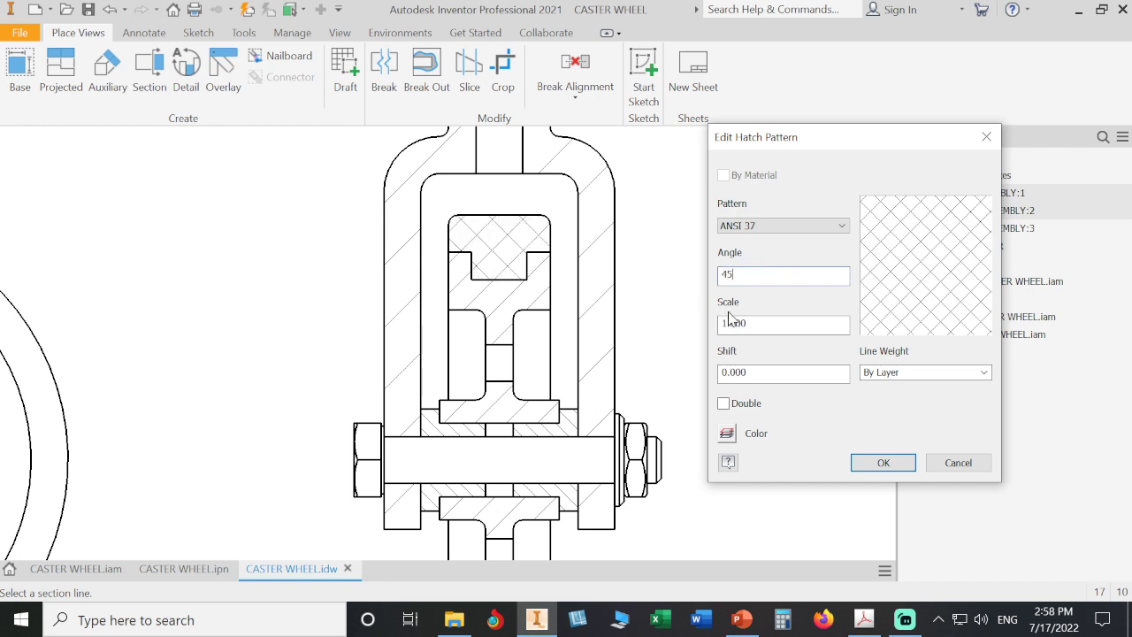
left_click_drag(766, 324, 718, 324)
type(".5")
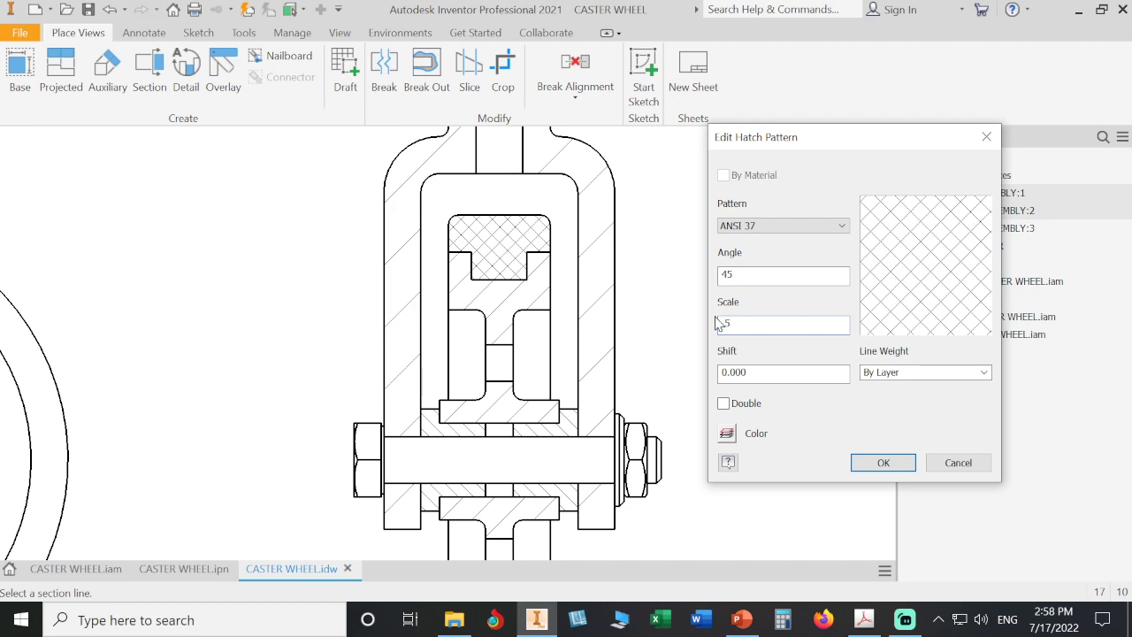
left_click(862, 462)
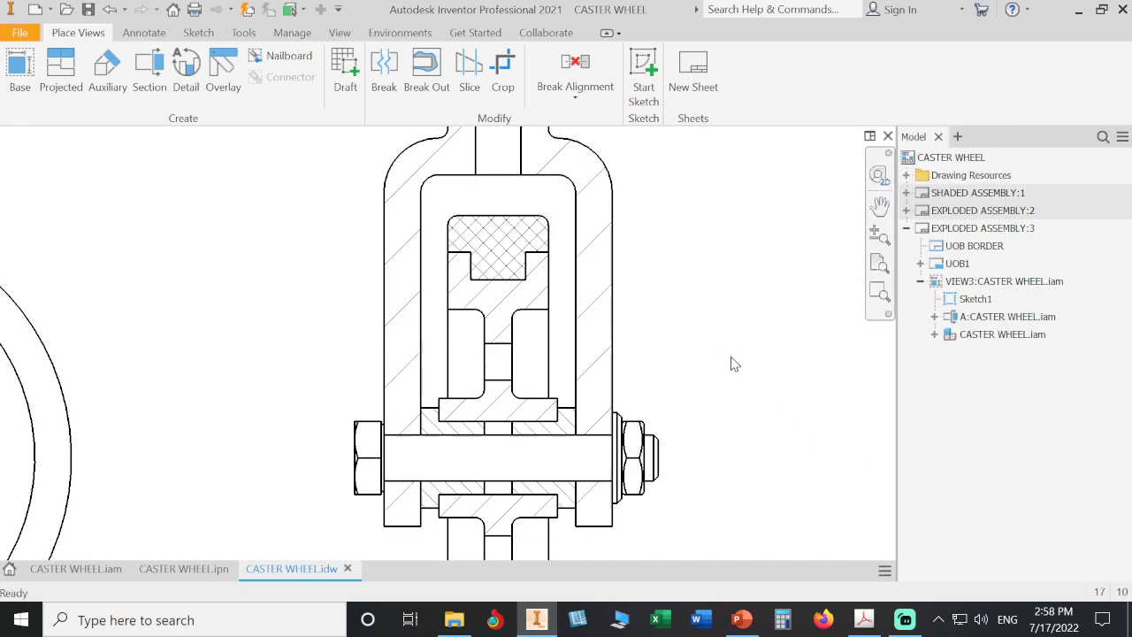
- Add centerline bisectors to the fork stem's bore and to the upper and lower wheel holes in section A-A
scroll(720, 363, "down", 5)
scroll(450, 280, "up", 2)
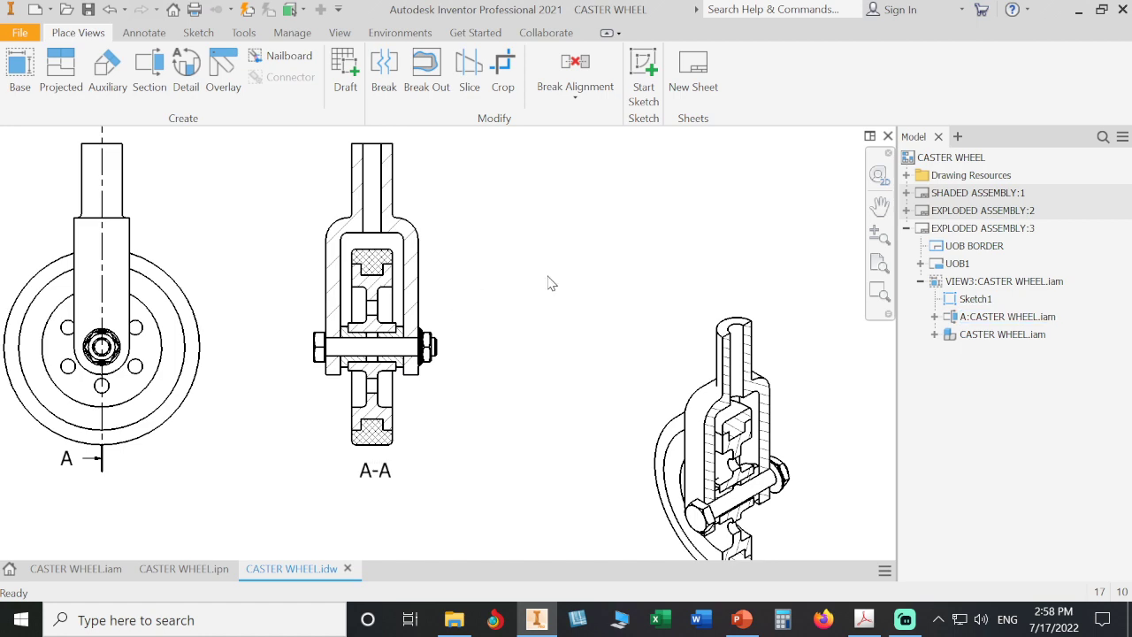
middle_click_drag(548, 283, 599, 300)
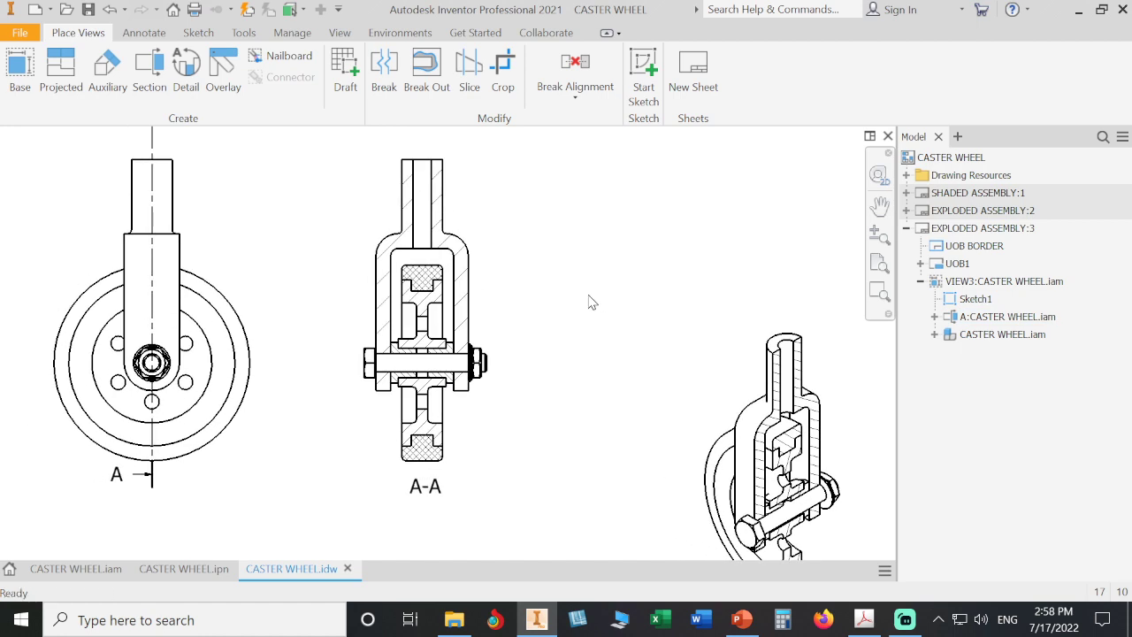
left_click(143, 35)
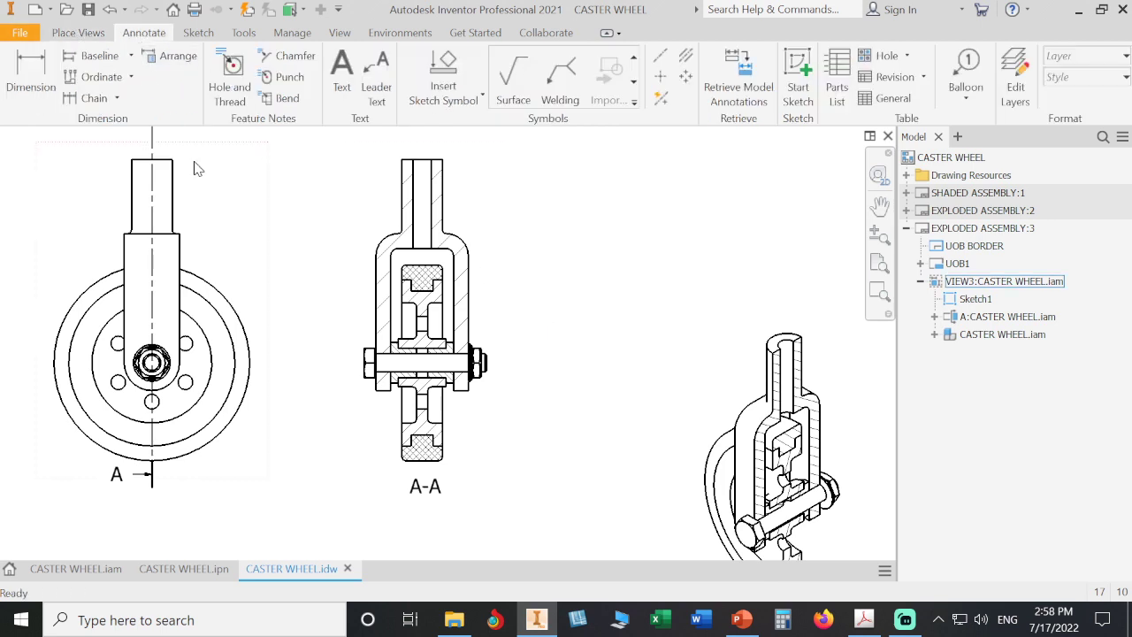
left_click(684, 56)
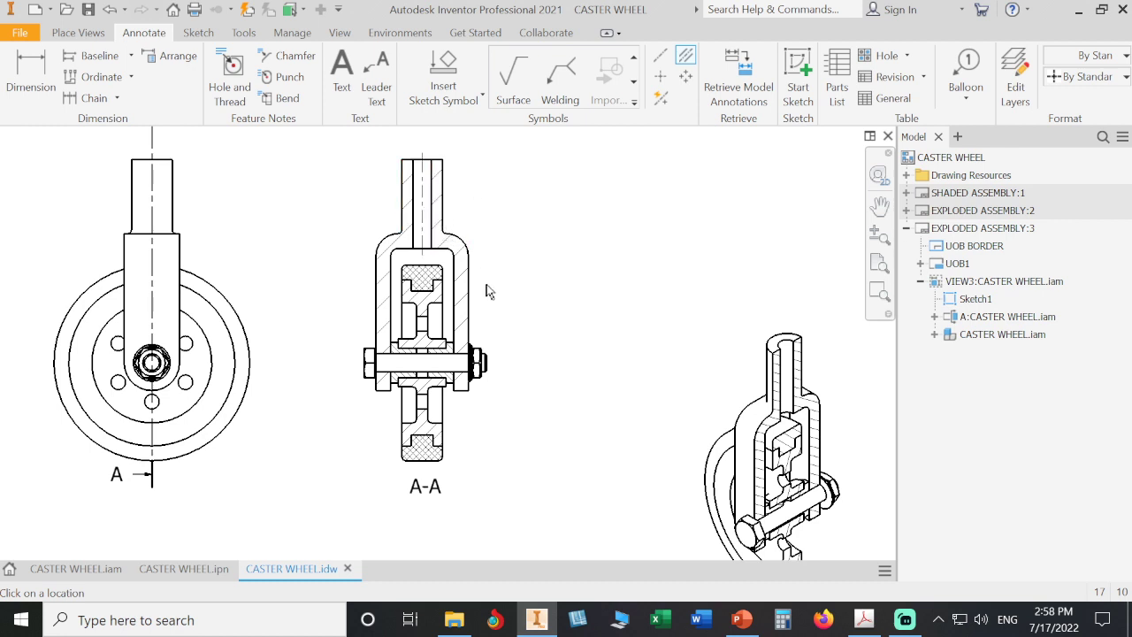
scroll(487, 289, "up", 3)
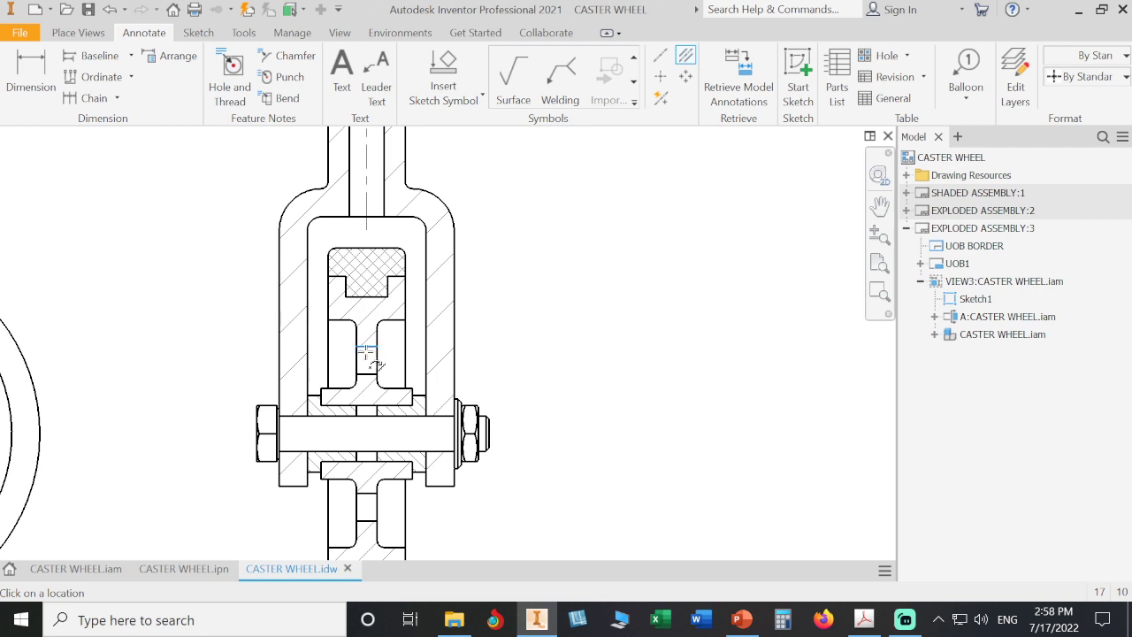
middle_click_drag(369, 374, 412, 277)
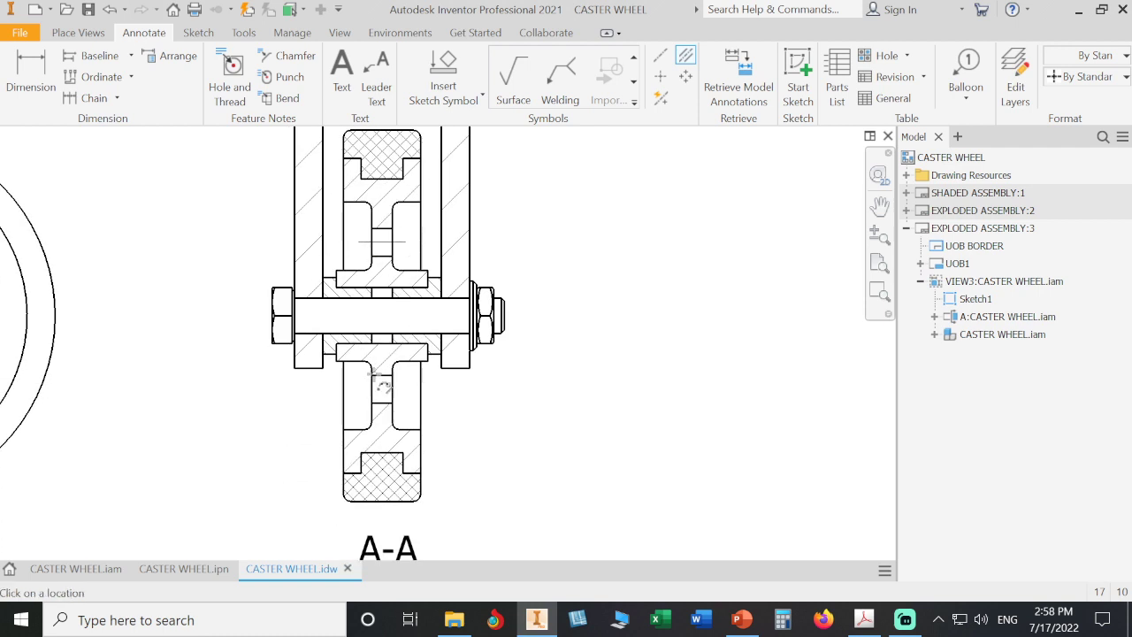
left_click(394, 413)
- Draw a centerline along the bolt's axis in section A-A, from the middle of its head to the middle of its threaded end
left_click(660, 56)
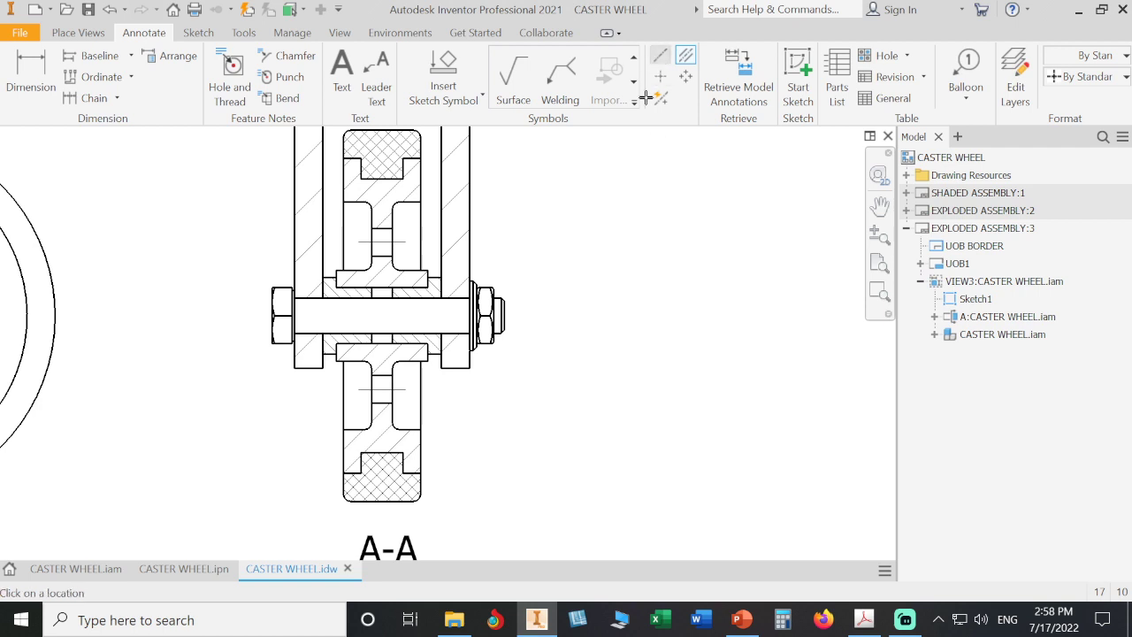
scroll(260, 323, "up", 4)
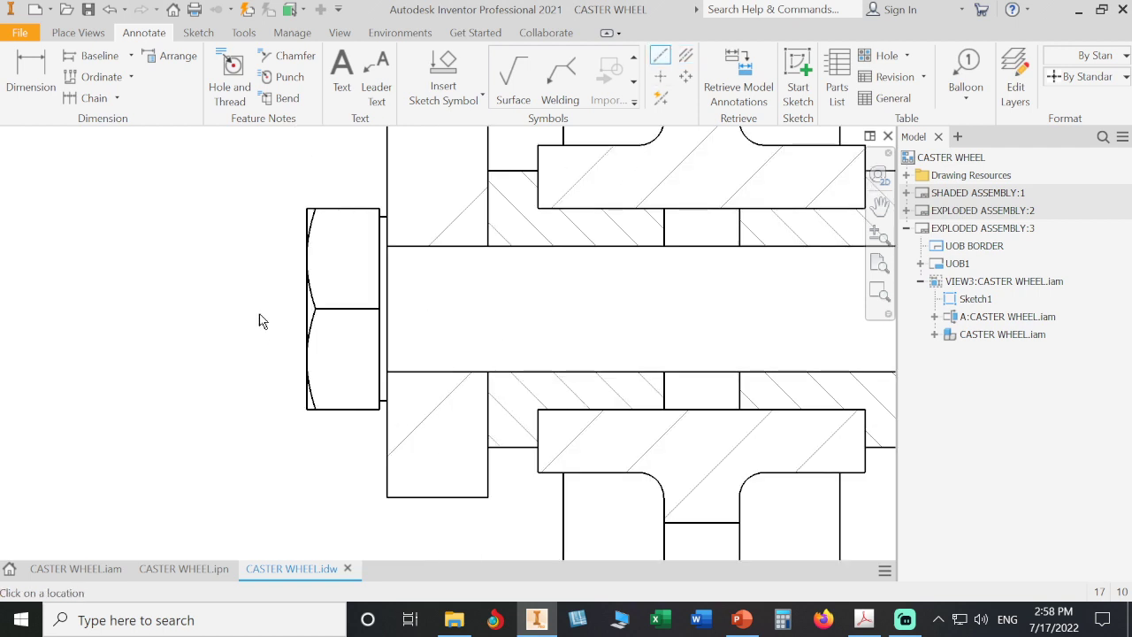
left_click(305, 309)
scroll(357, 330, "down", 4)
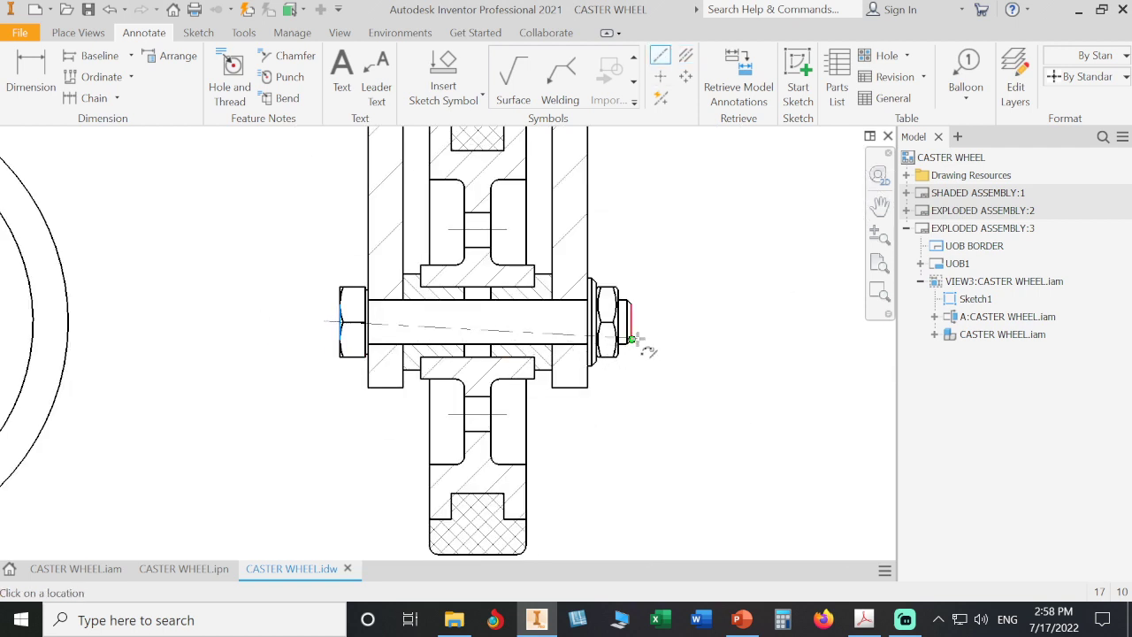
scroll(645, 349, "up", 4)
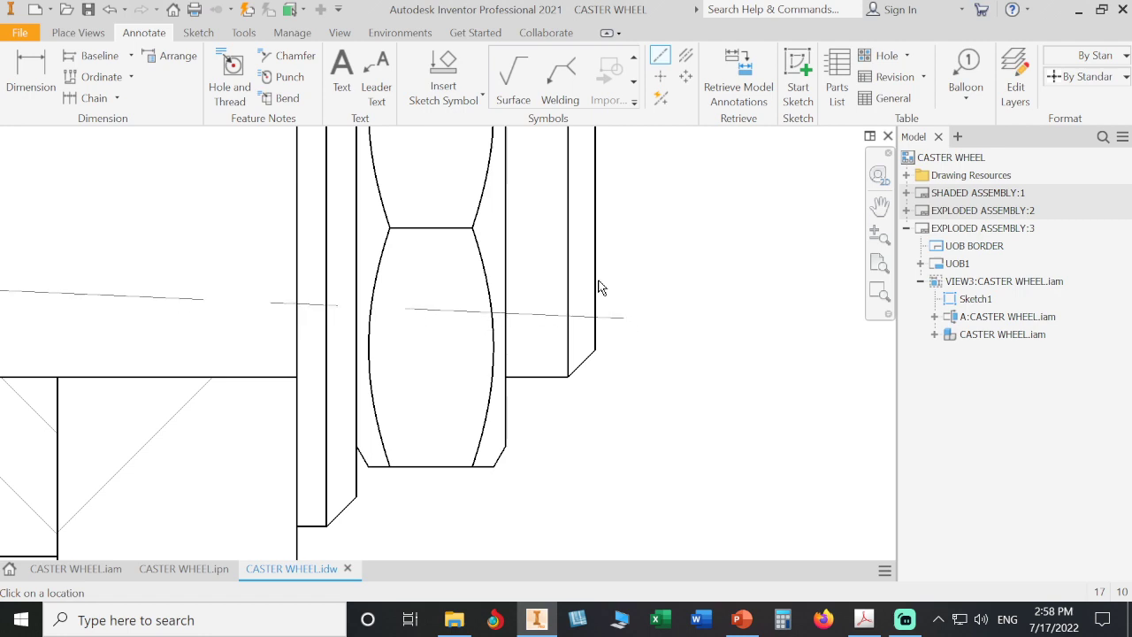
left_click(598, 232)
right_click(599, 232)
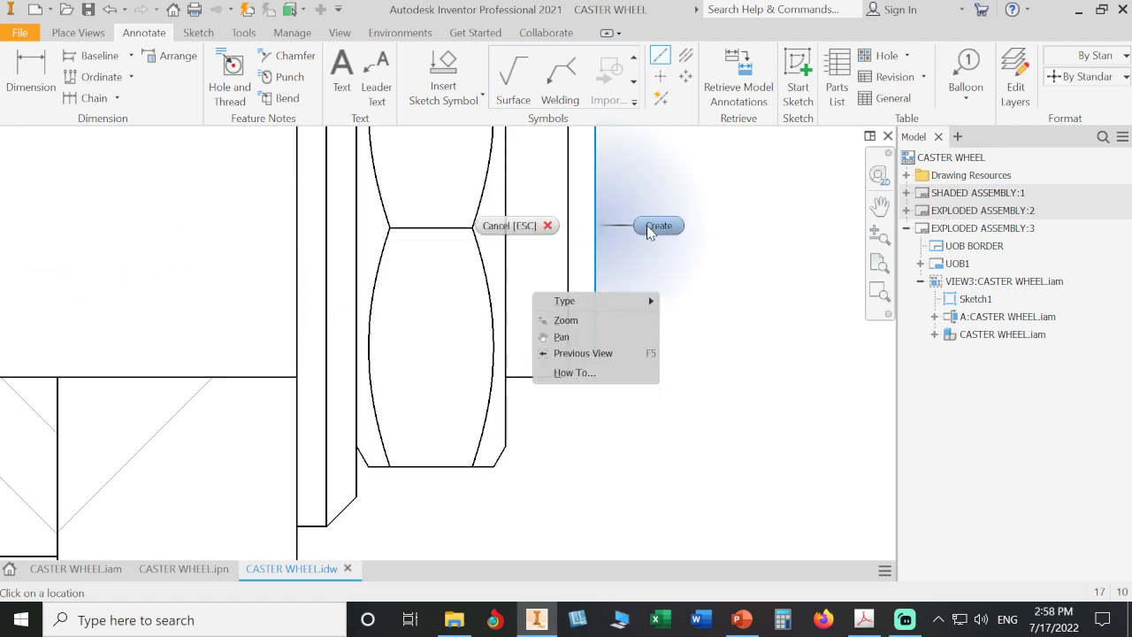
left_click(650, 227)
scroll(689, 319, "down", 5)
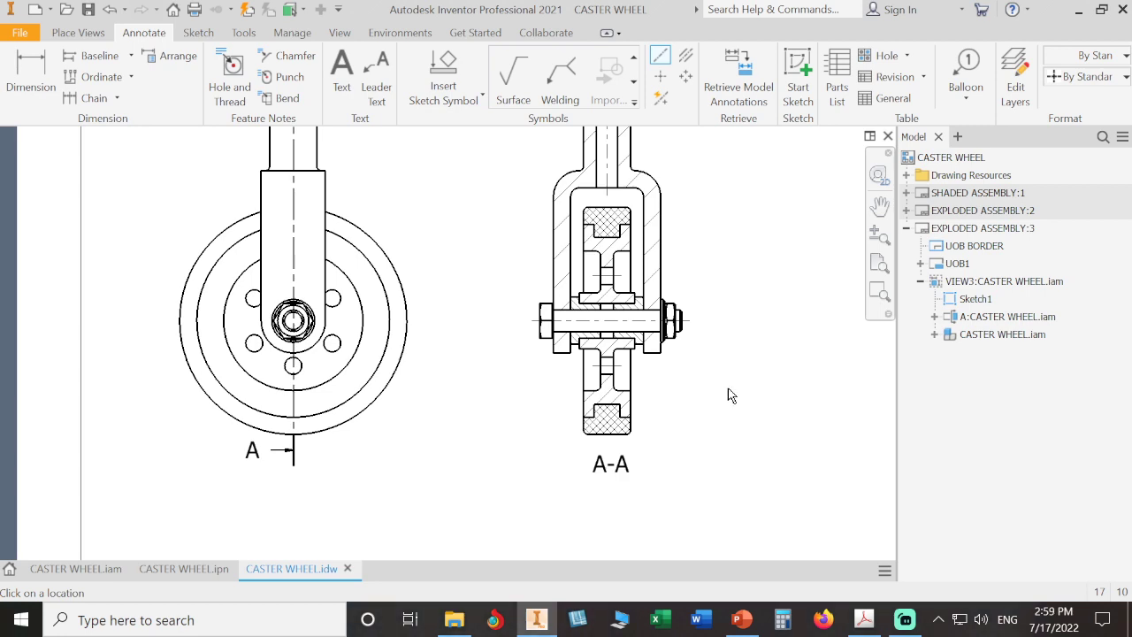
key("Escape")
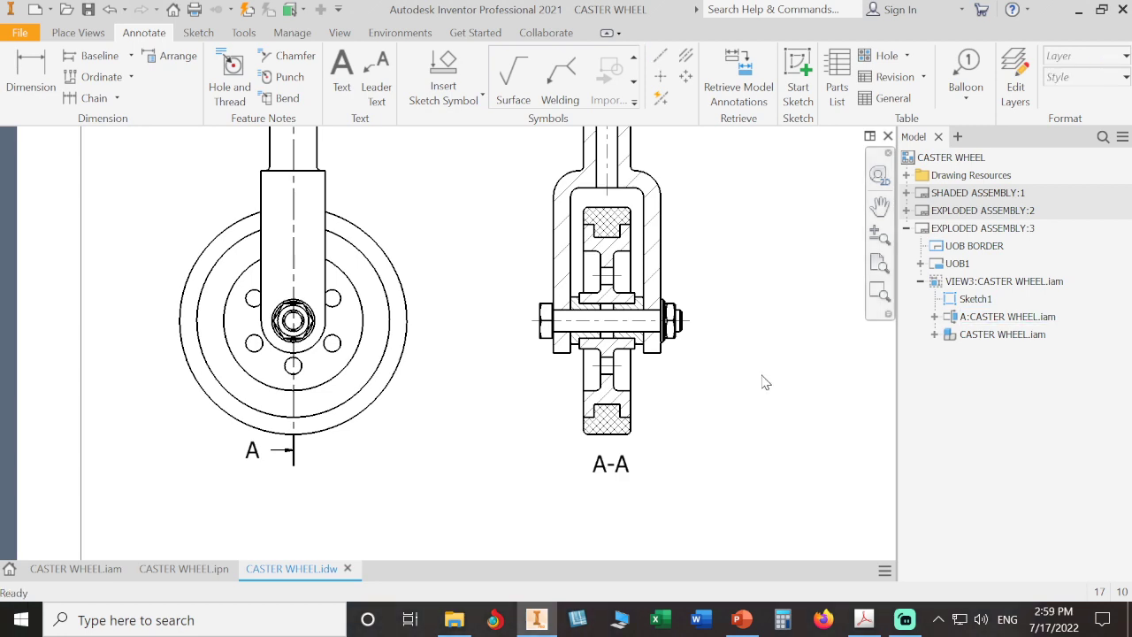
mouse_move(708, 379)
middle_mouse_down()
mouse_move(593, 366)
mouse_move(477, 327)
middle_mouse_up()
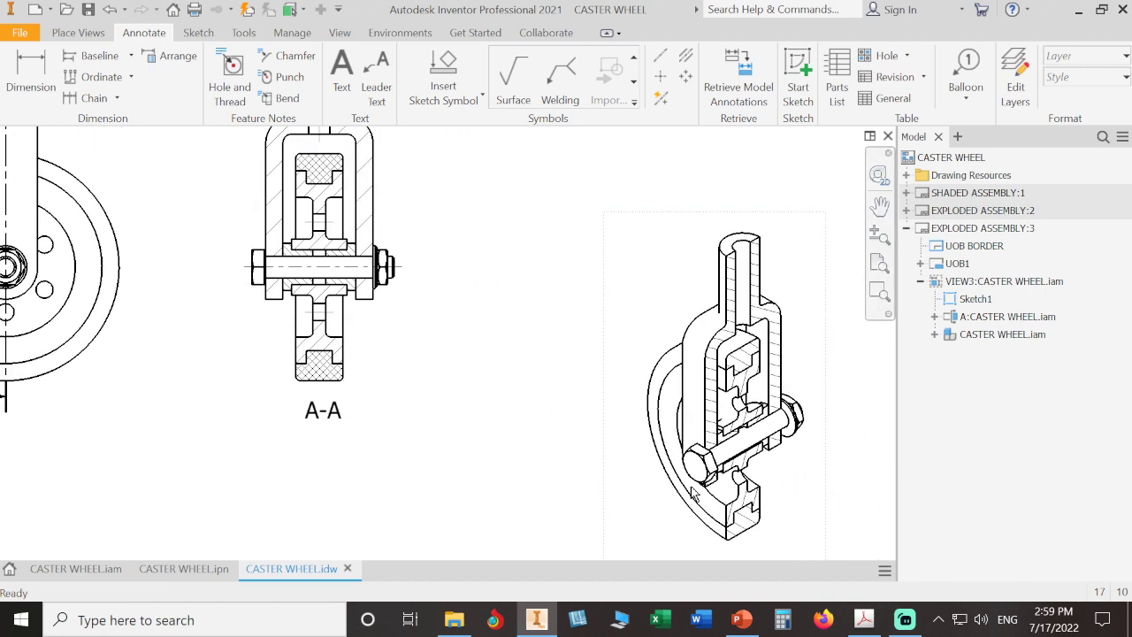
- Delete the isometric section view from the third sheet
scroll(809, 453, "down", 3)
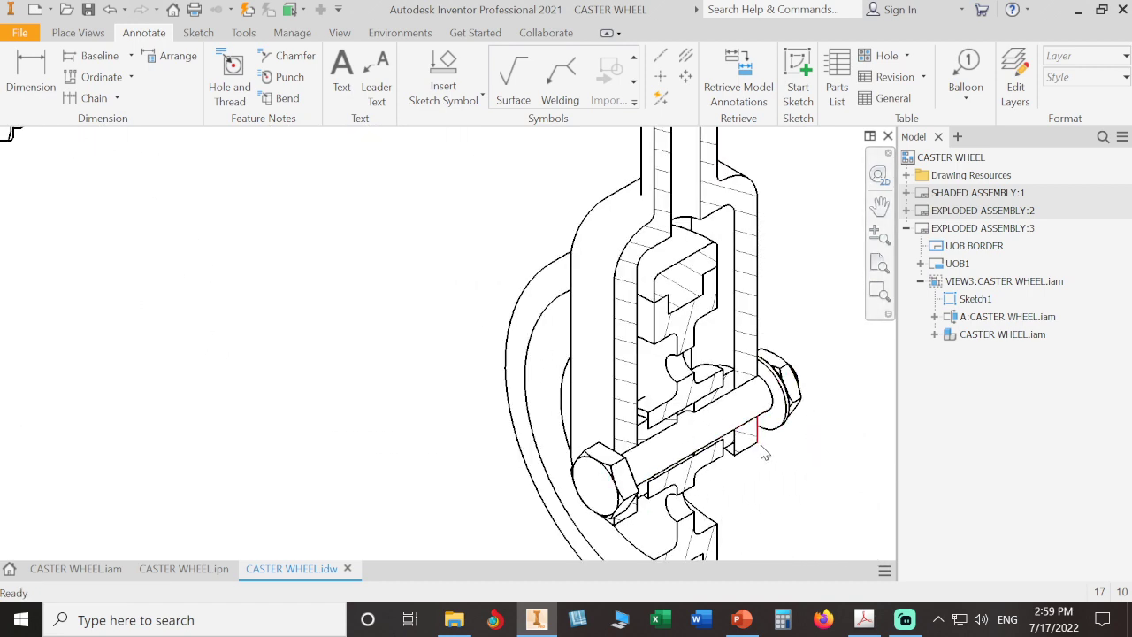
scroll(765, 453, "up", 3)
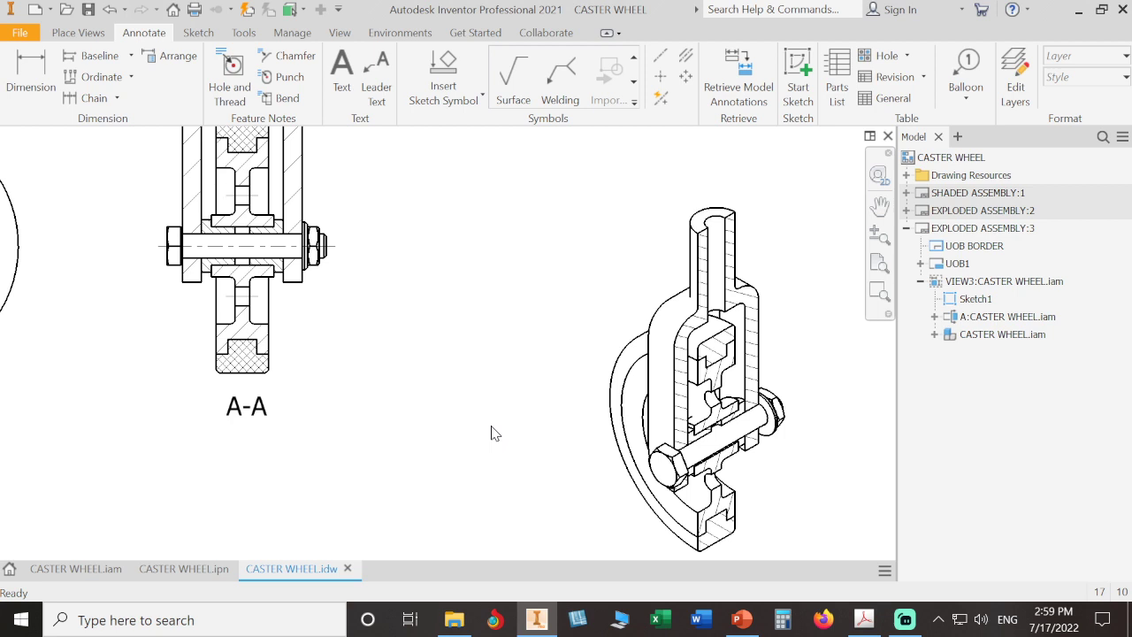
middle_click(485, 417)
middle_click(486, 417)
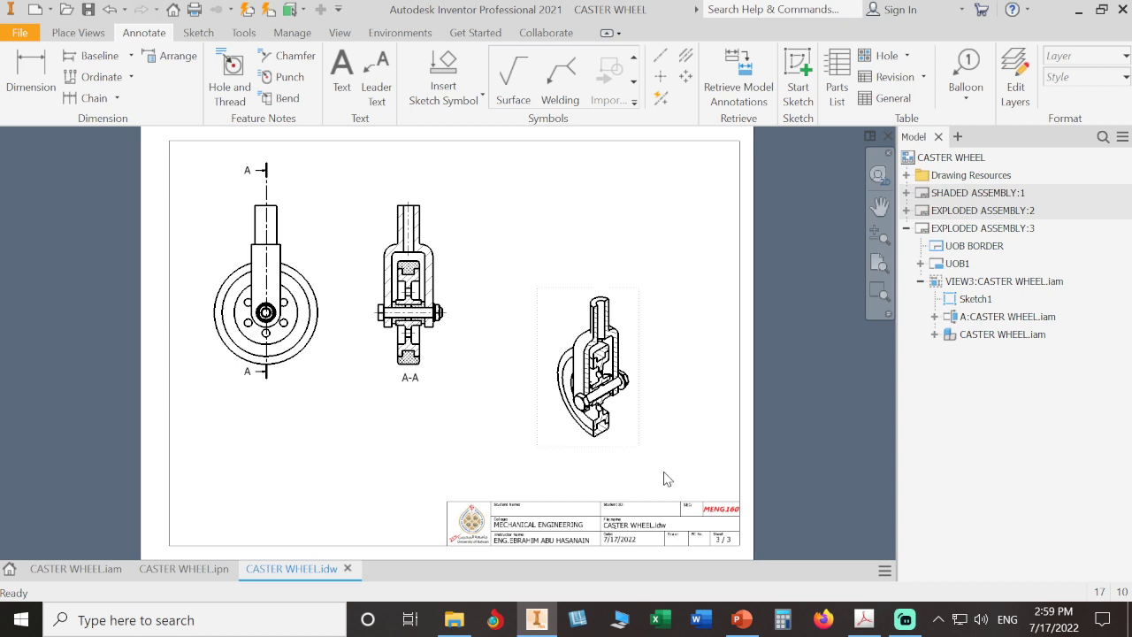
key("Delete")
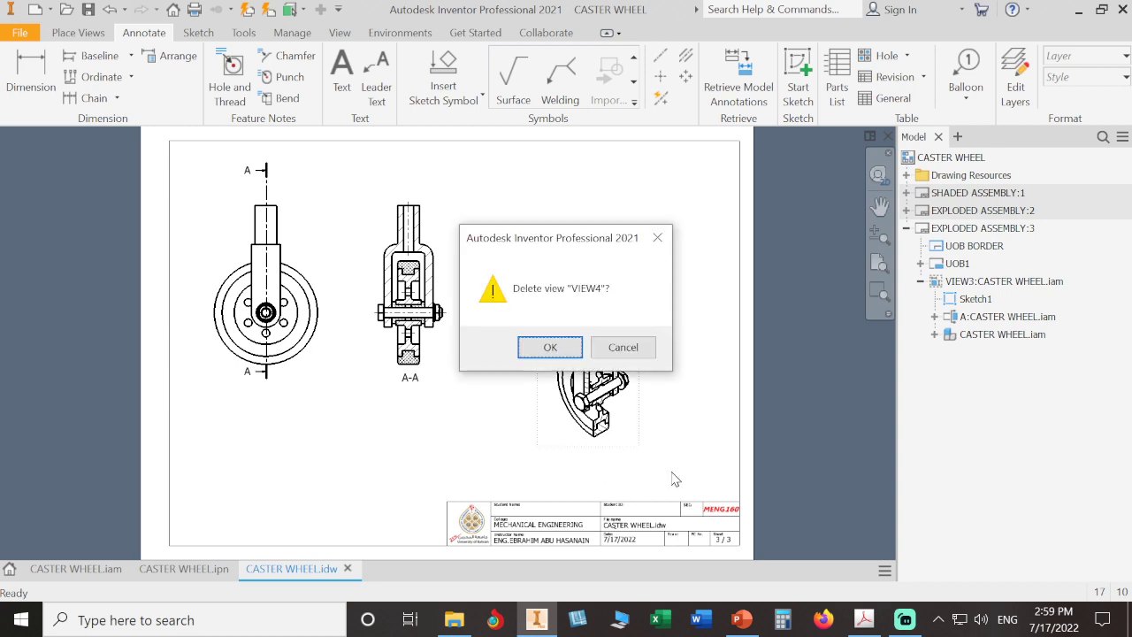
left_click(555, 347)
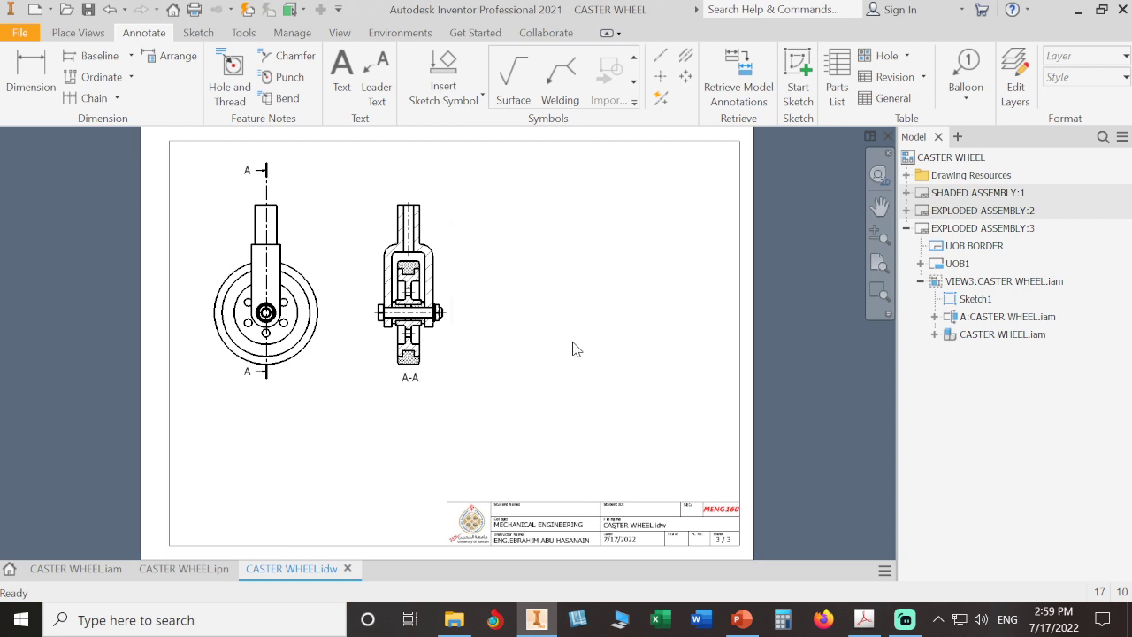
- Add item balloons to the bracket's stem and the tyre's outer edge in the base view
left_click(966, 72)
left_click(278, 222)
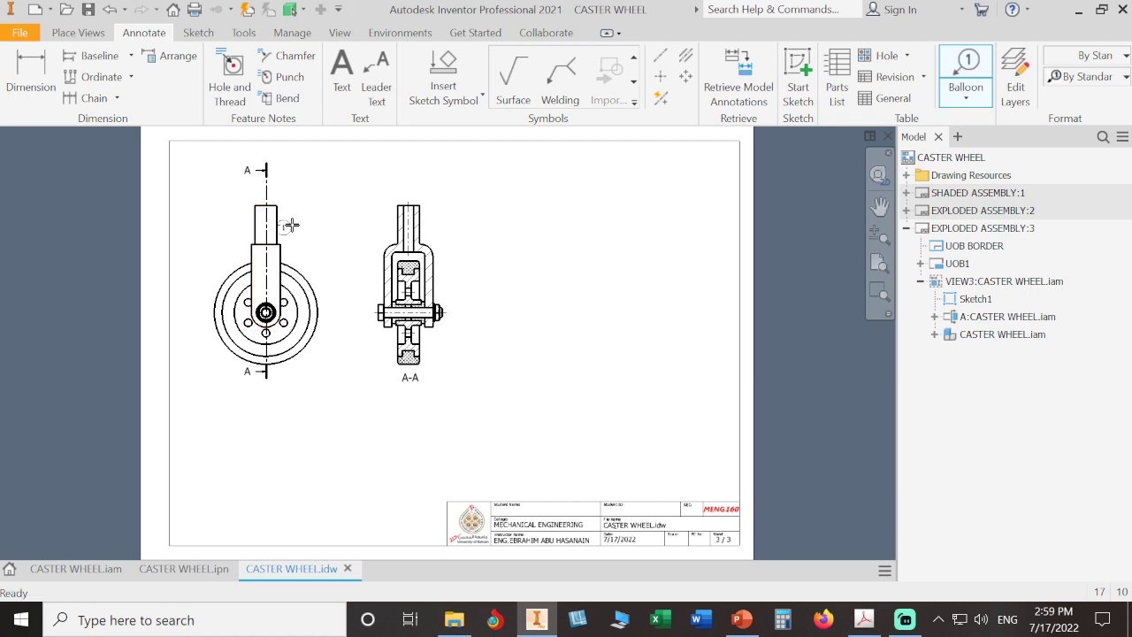
left_click(406, 192)
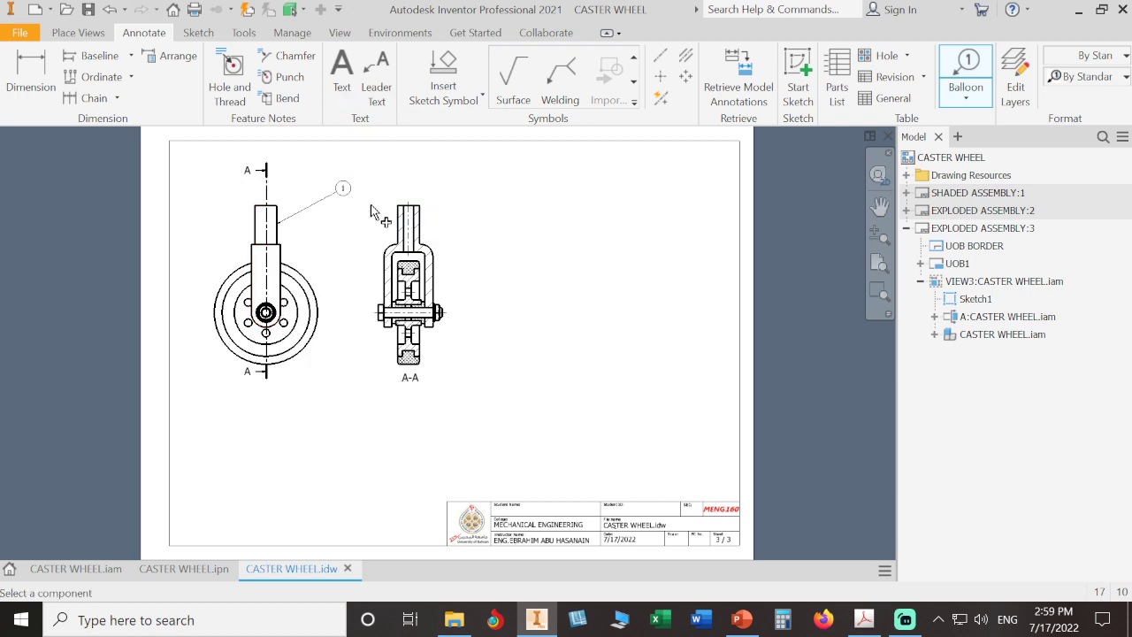
scroll(318, 268, "up", 5)
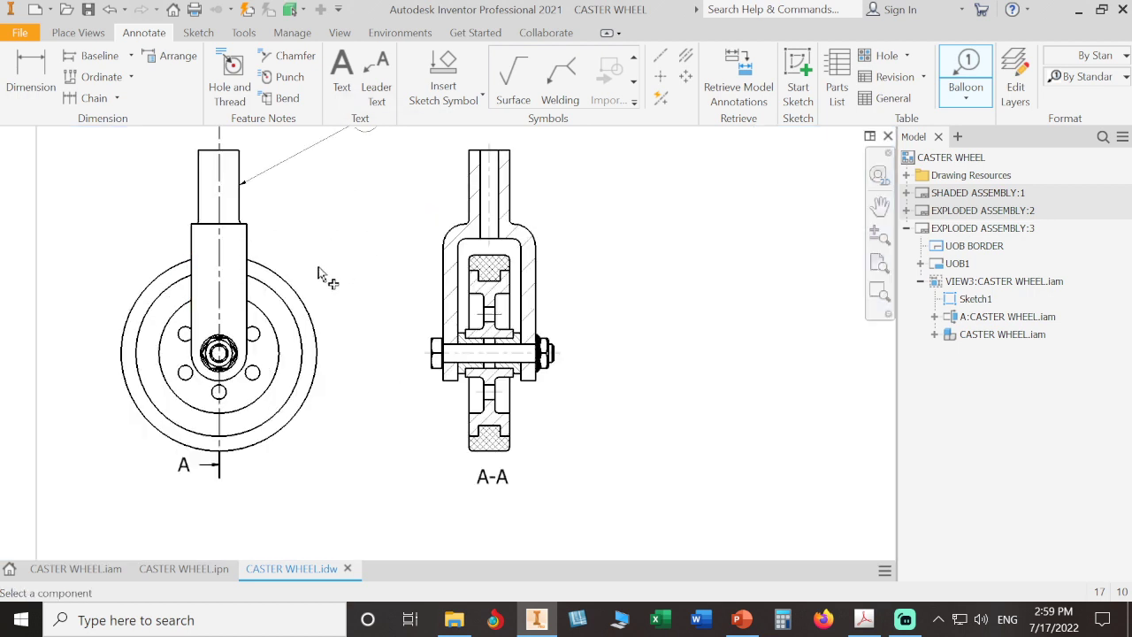
left_click(304, 350)
left_click(375, 293)
right_click(375, 294)
left_click(454, 295)
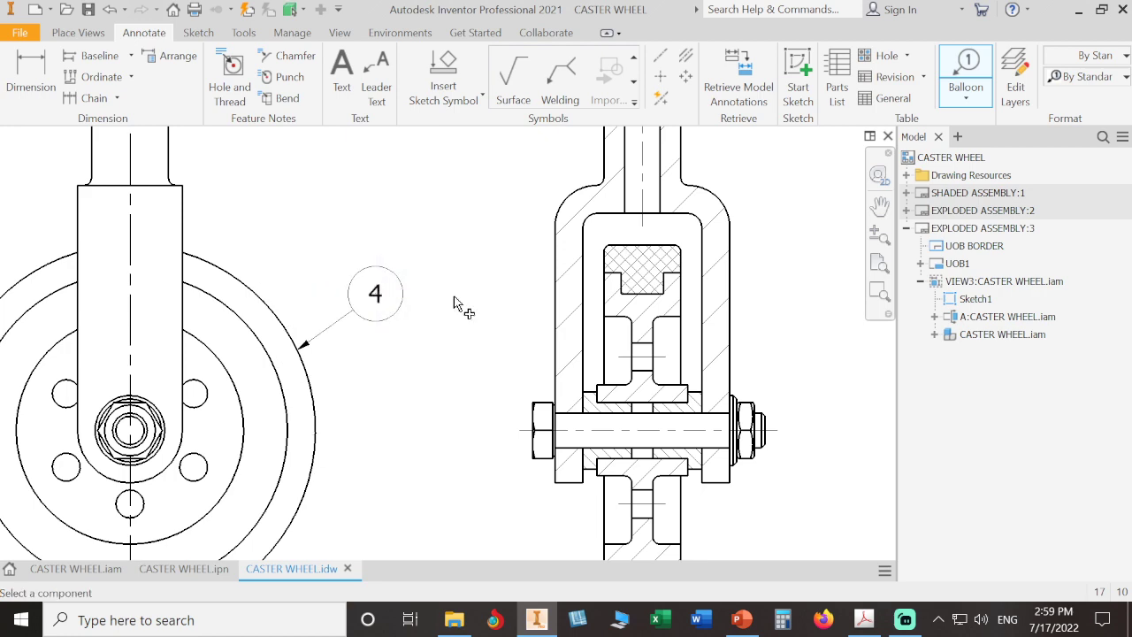
- Add an item balloon to the upper edge of the tyre in section A-A
scroll(458, 306, "down", 3)
scroll(649, 278, "up", 3)
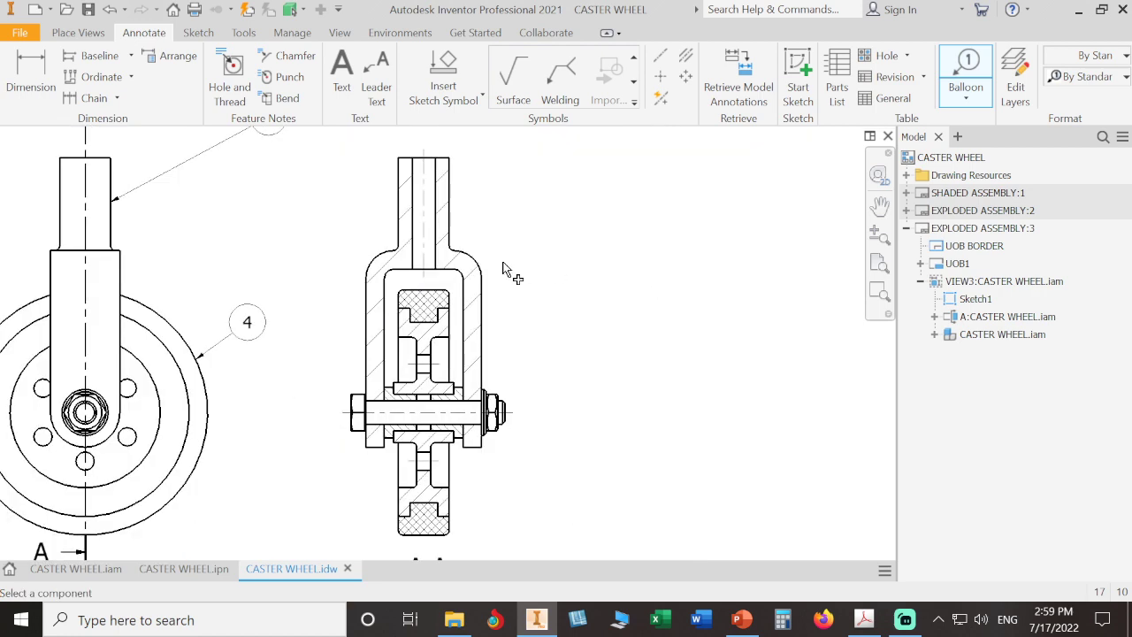
left_click(435, 295)
left_click(580, 219)
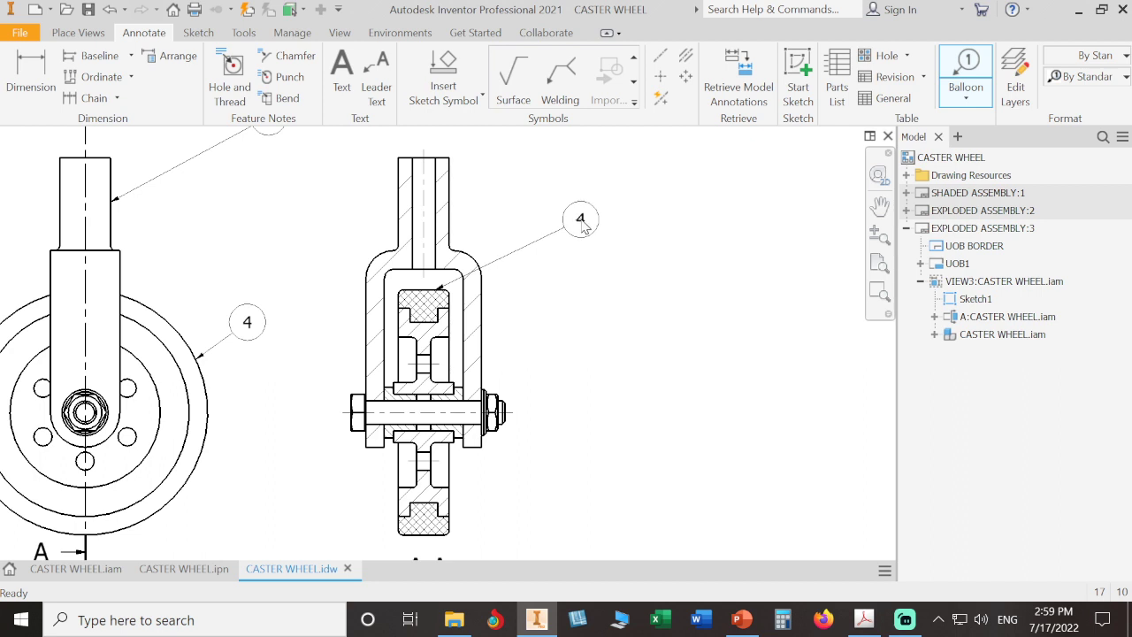
right_click(580, 220)
left_click(656, 223)
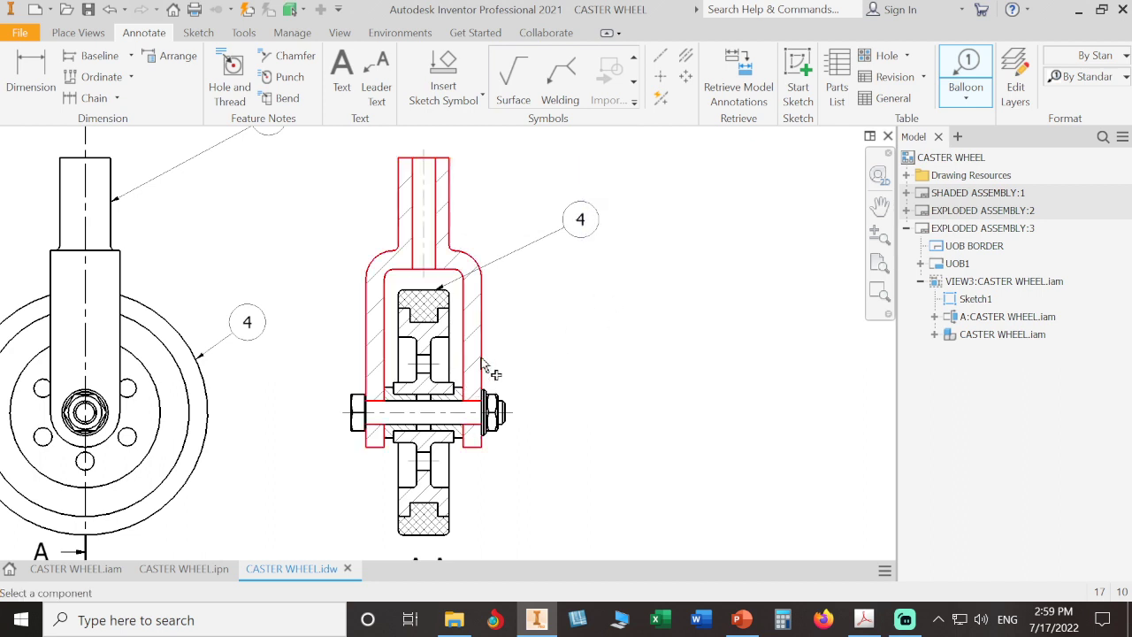
- Add item balloons to the bush and the wheel in section A-A, placing both outside the bracket
scroll(504, 358, "down", 5)
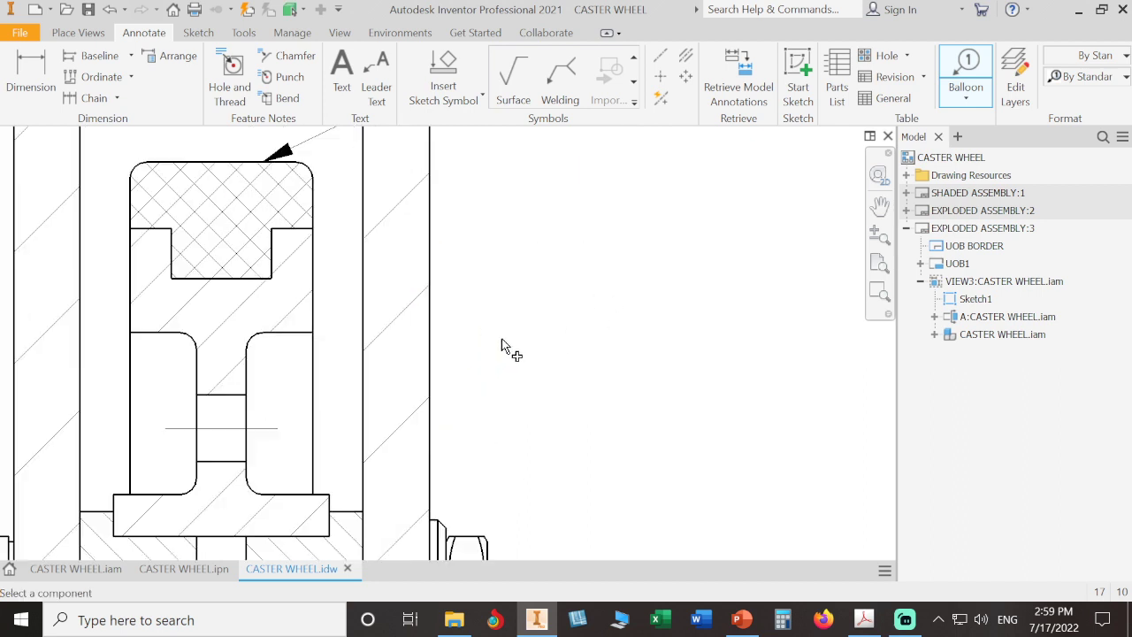
left_click(351, 509)
right_click(606, 310)
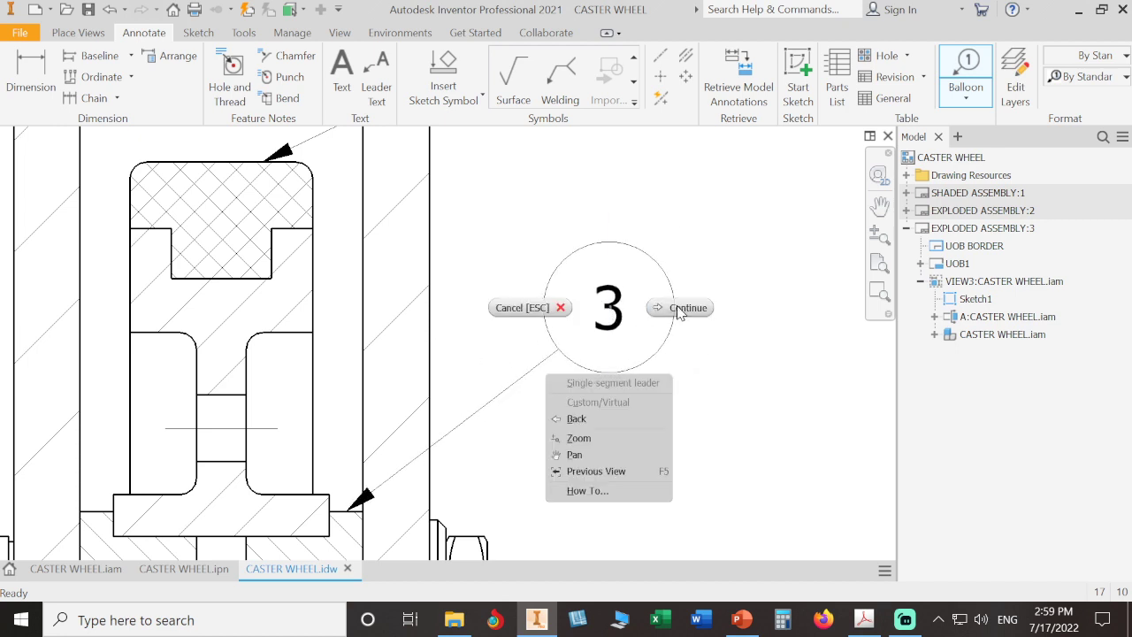
left_click(703, 311)
scroll(720, 338, "up", 4)
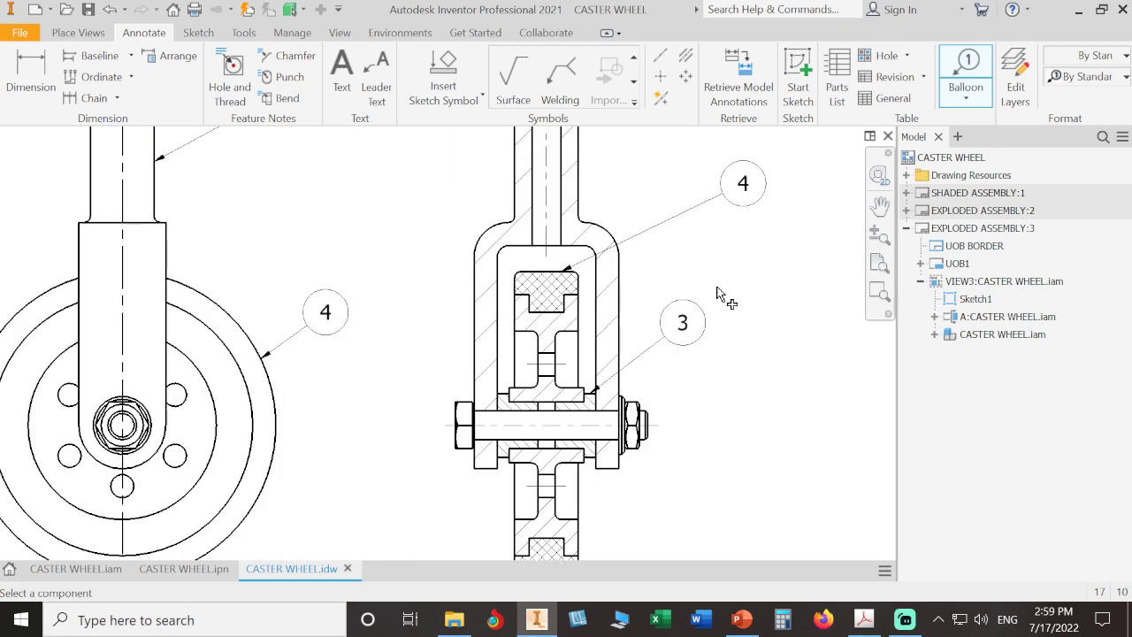
left_click(581, 358)
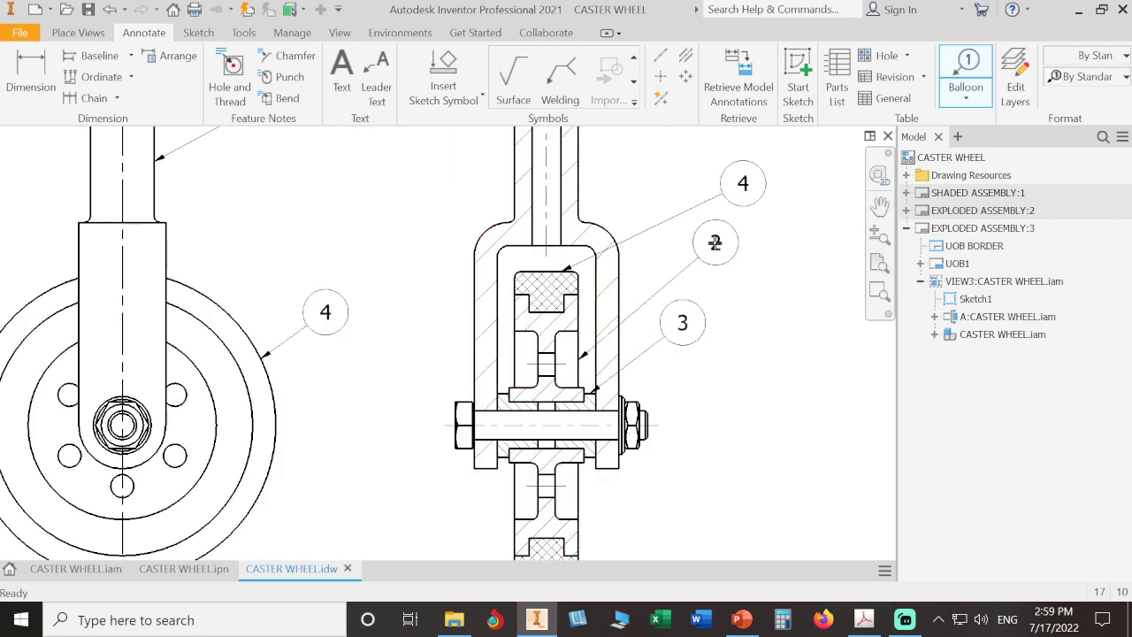
right_click(715, 241)
left_click(793, 240)
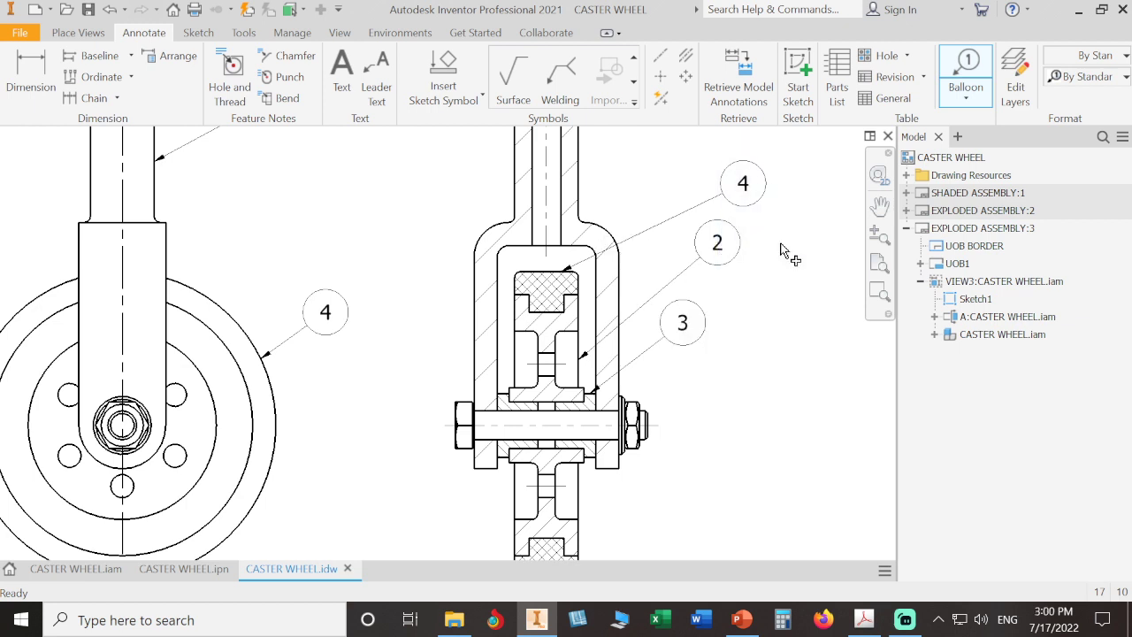
- Add item balloons to the nut and the washer on the bolt's threaded end in section A-A
scroll(669, 459, "down", 5)
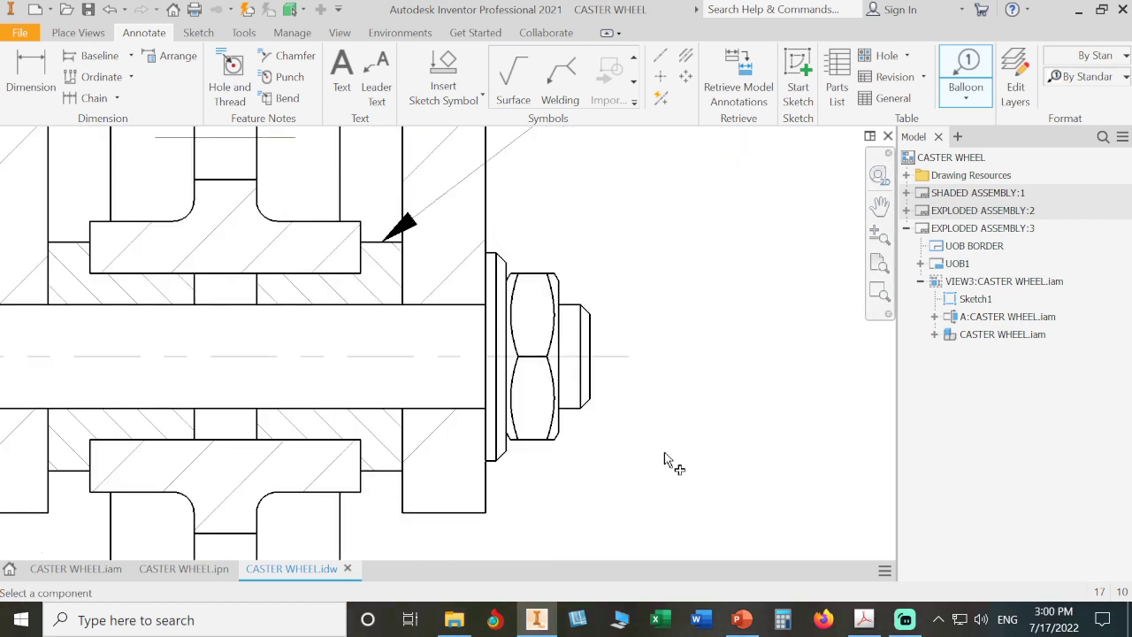
left_click(557, 442)
right_click(776, 490)
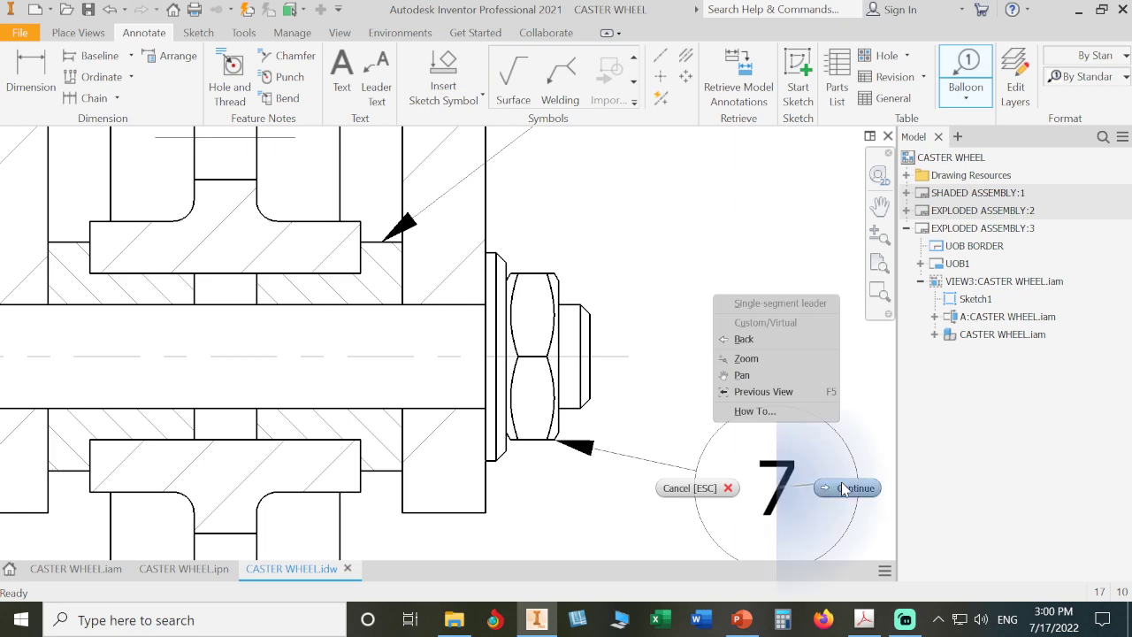
left_click(840, 490)
left_click(501, 457)
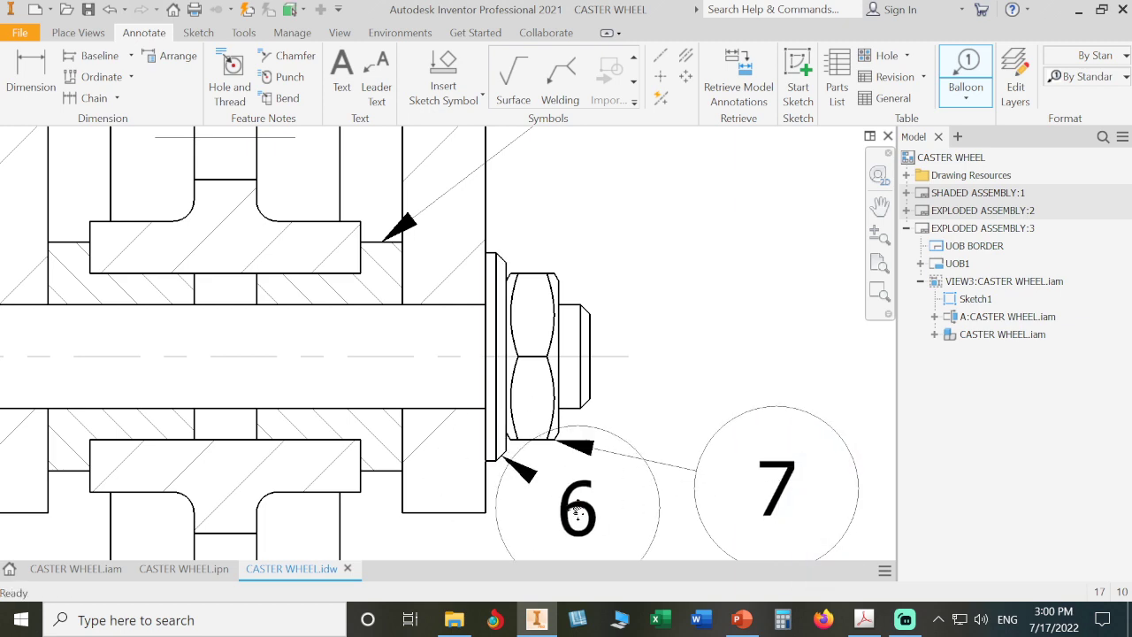
middle_click_drag(576, 509, 579, 227)
right_click(707, 445)
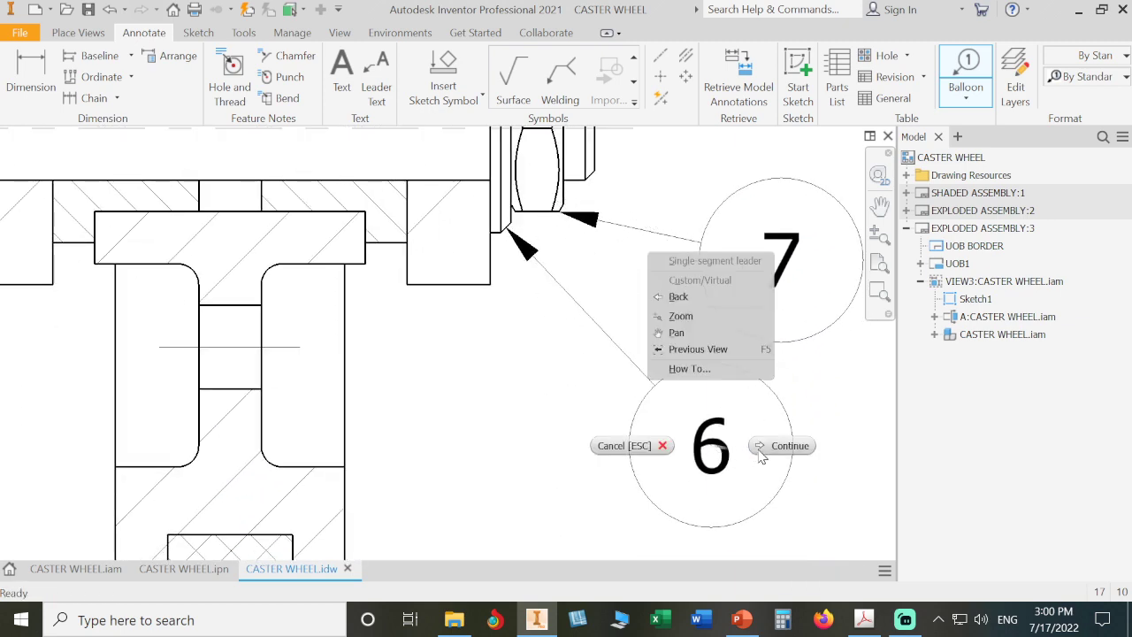
left_click(788, 444)
- Add an item balloon to the bolt's head in section A-A, placed between the two views
scroll(588, 394, "down", 5)
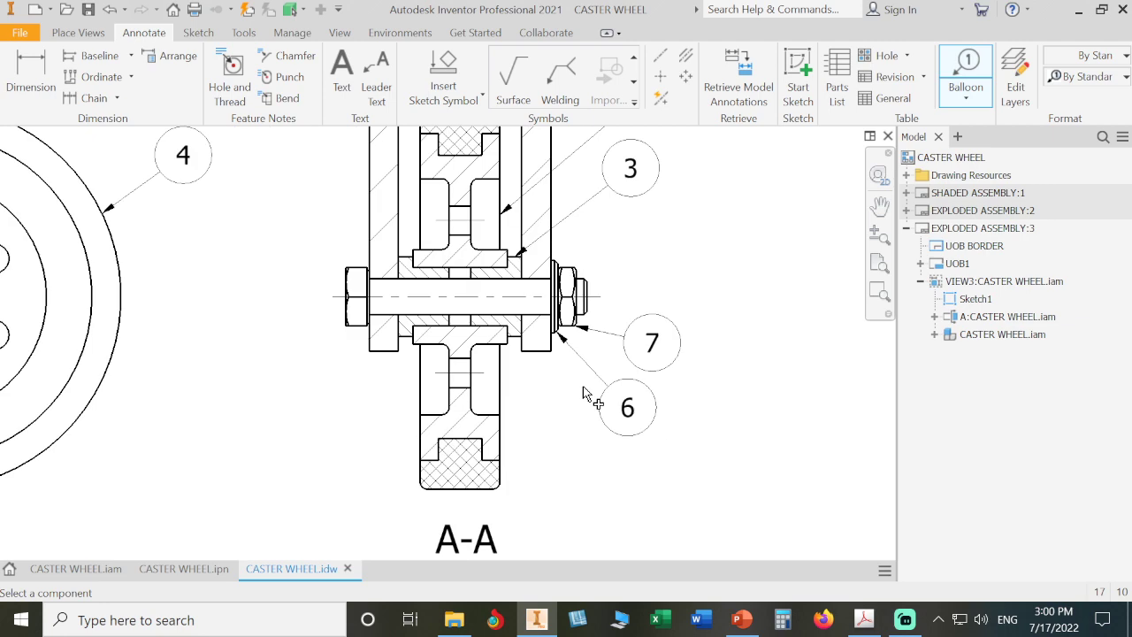
left_click(354, 336)
right_click(217, 394)
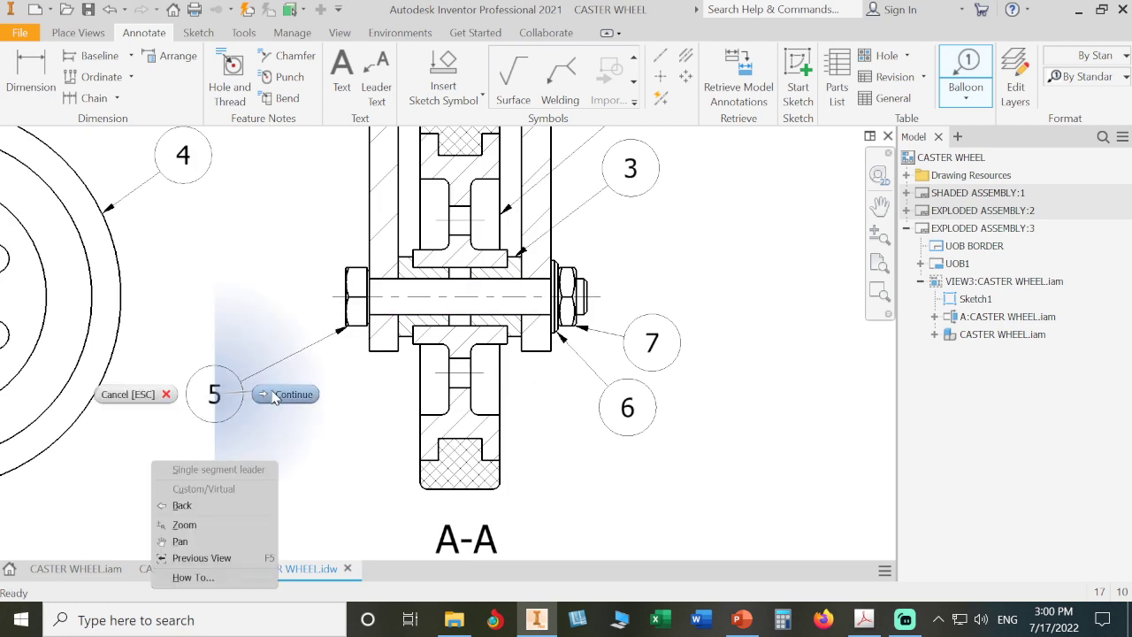
left_click(281, 397)
- Add an item balloon to the bracket's stem in section A-A and end the balloon command
scroll(273, 397, "down", 3)
mouse_move(586, 239)
middle_mouse_down()
mouse_move(601, 339)
mouse_move(618, 331)
middle_mouse_up()
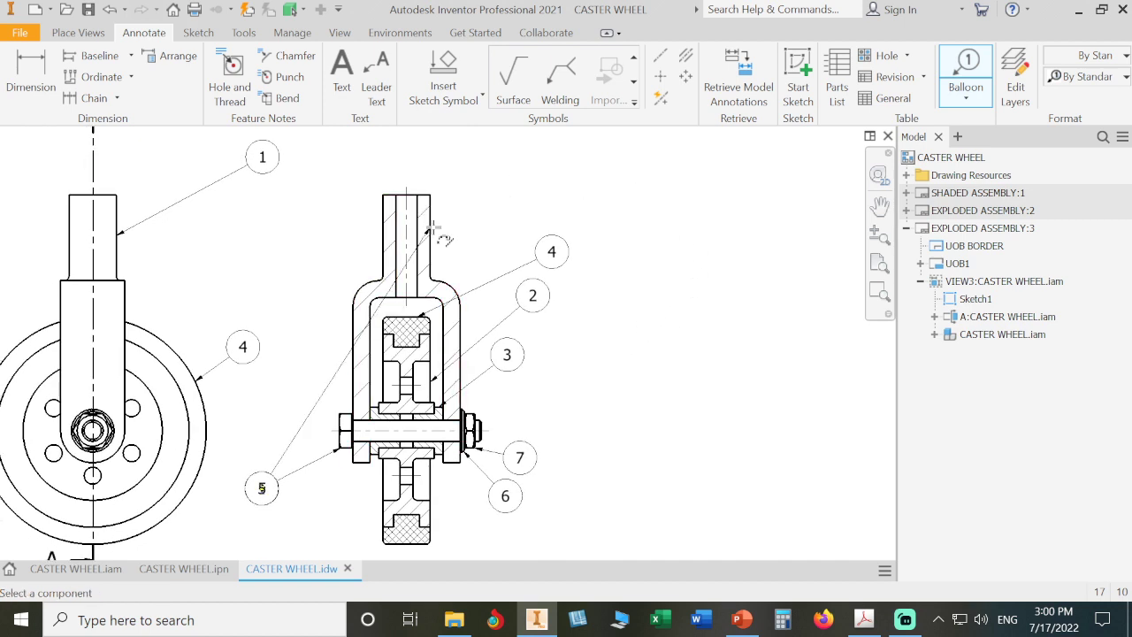
left_click(435, 224)
right_click(530, 172)
left_click(607, 172)
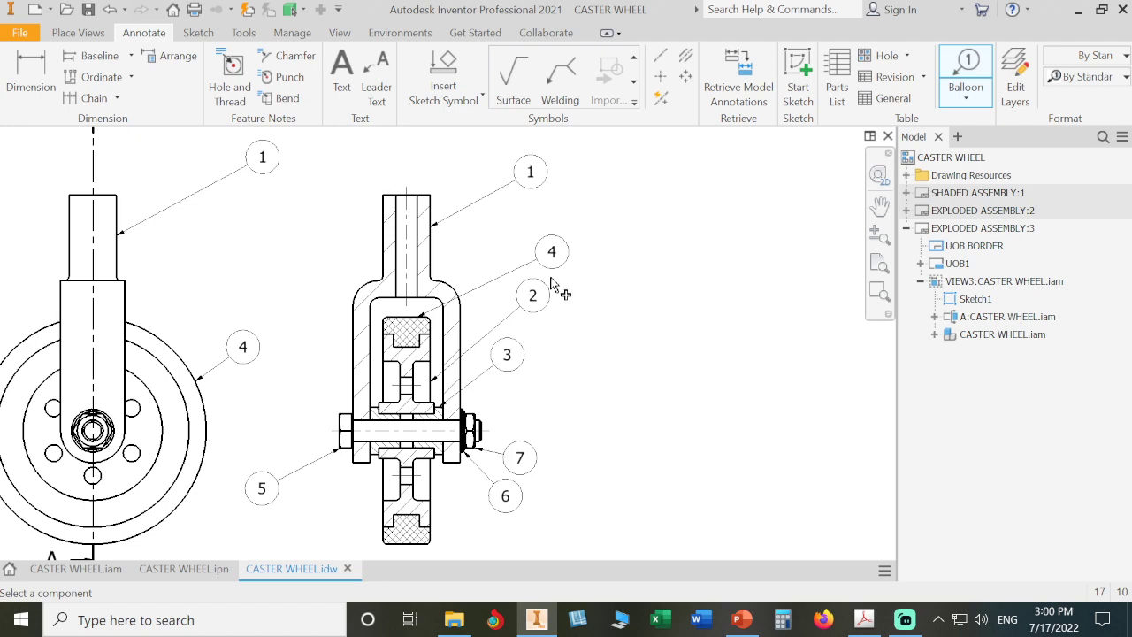
middle_click(587, 446)
middle_click(587, 446)
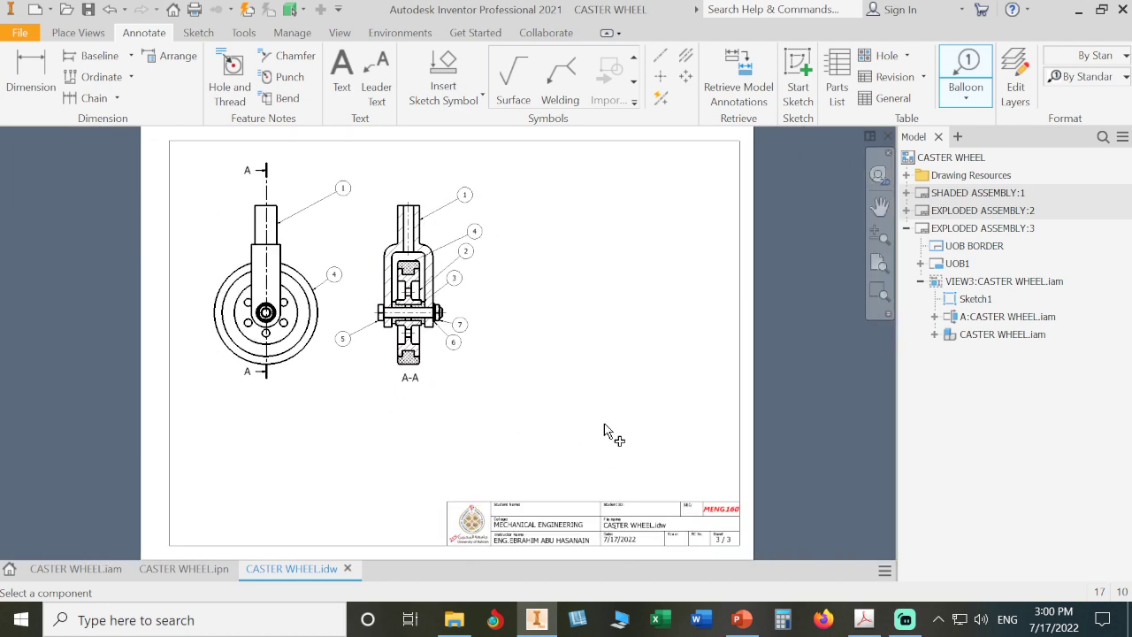
key("Escape")
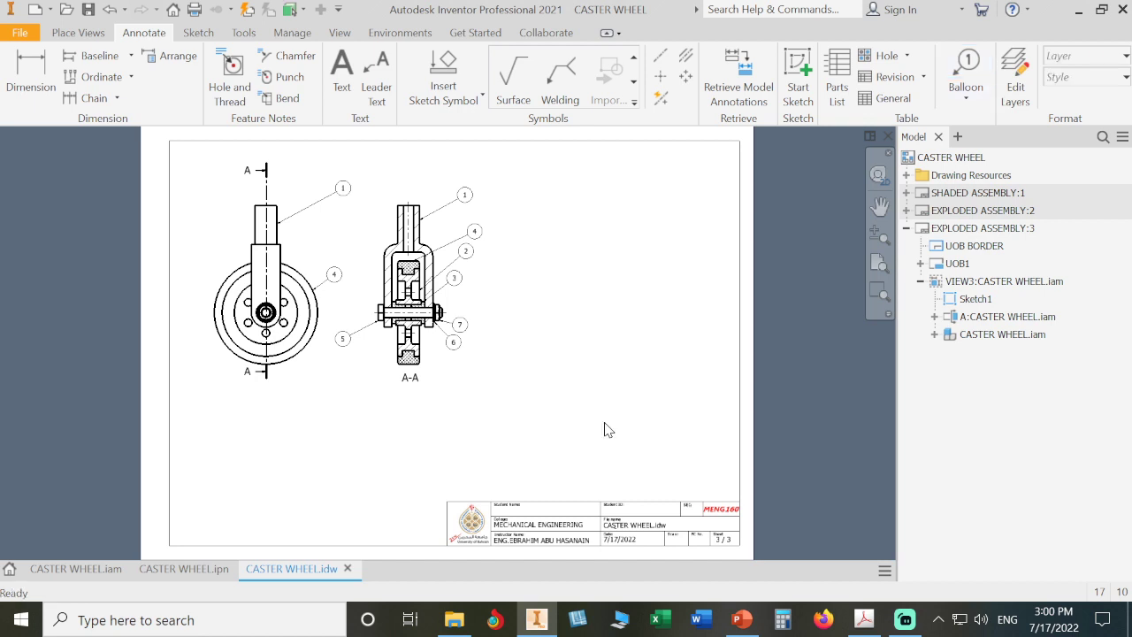
- Place a parts list of section view A-A in the upper-right corner of the sheet border and save the drawing
left_click(835, 87)
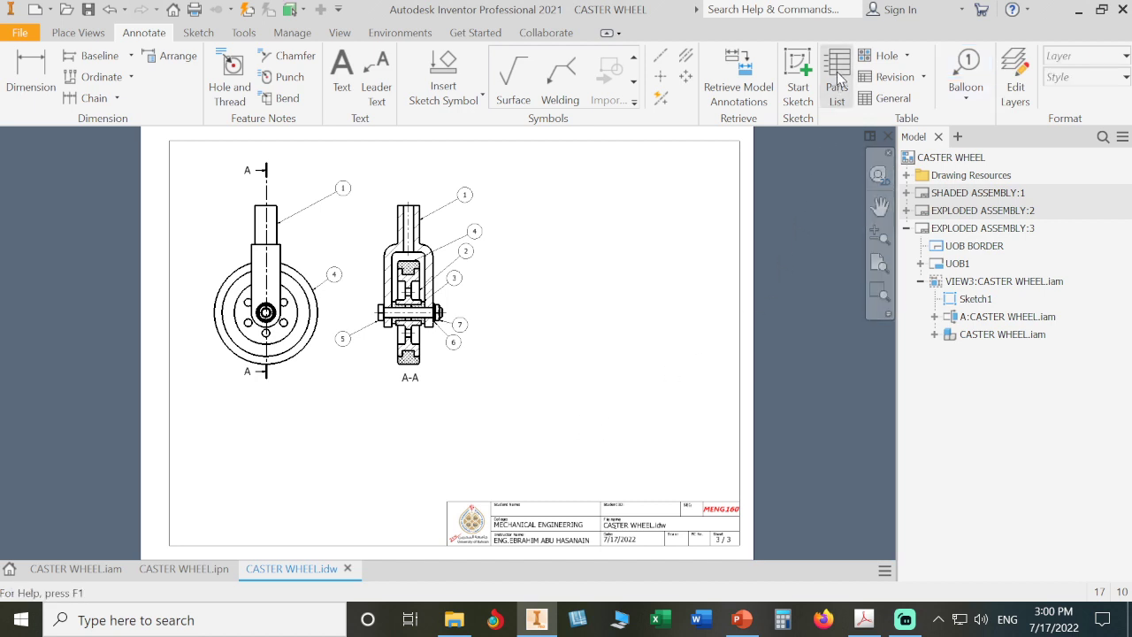
left_click(422, 221)
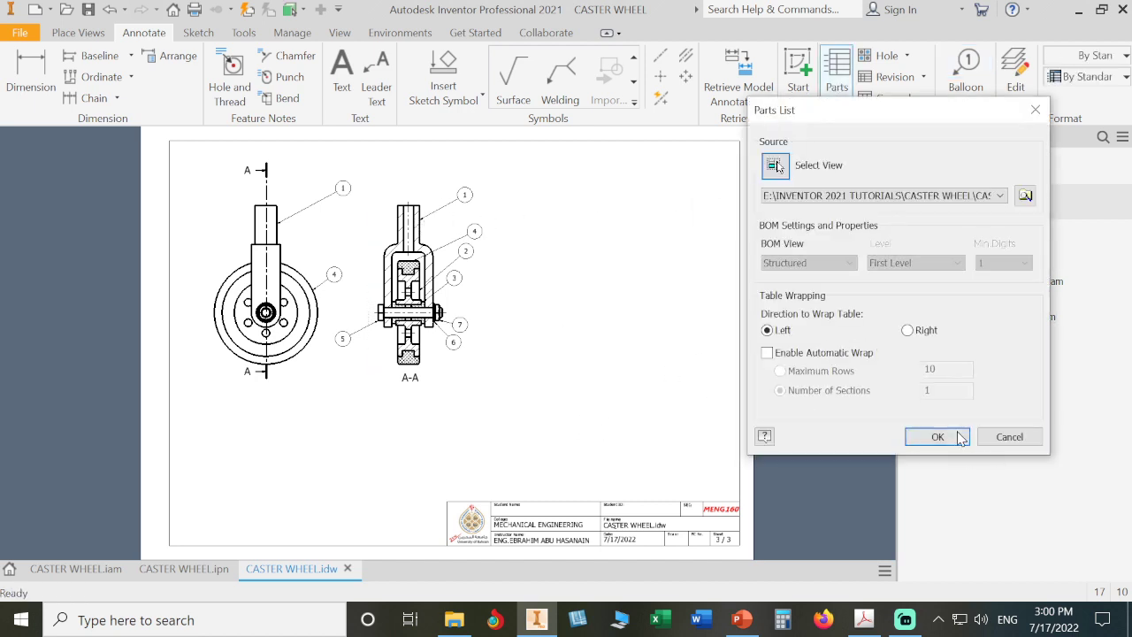
left_click(936, 435)
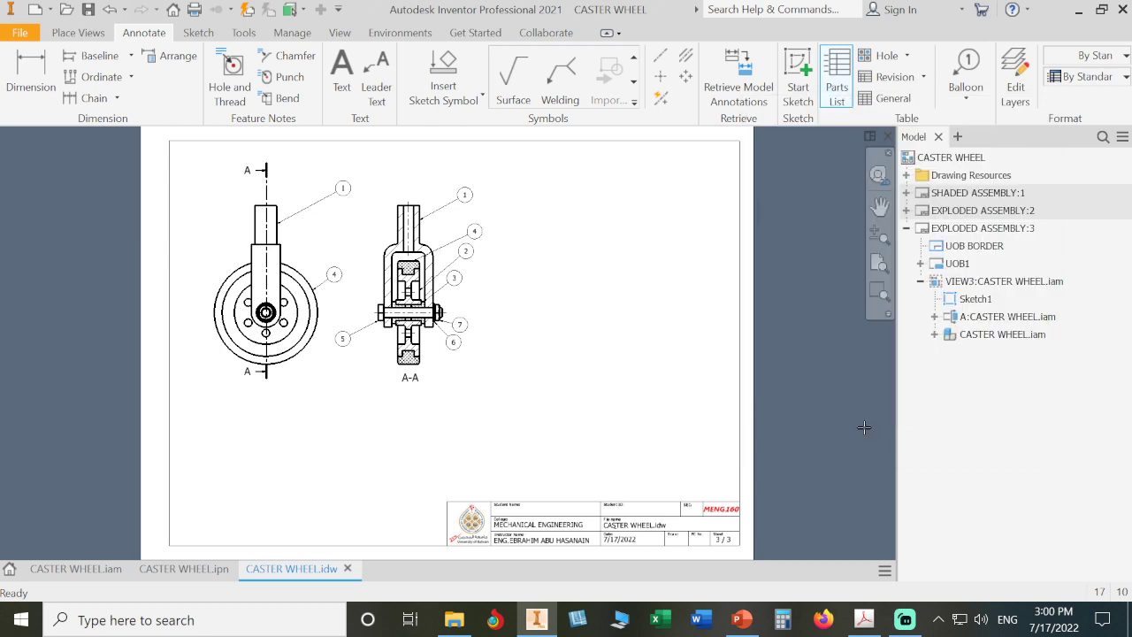
left_click(734, 146)
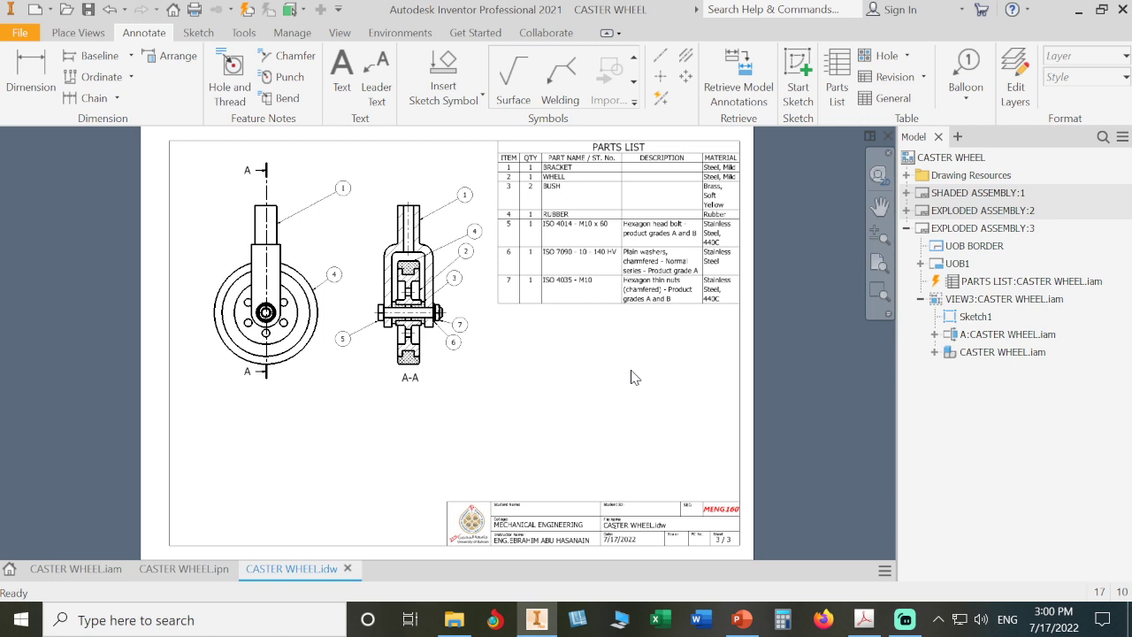
left_click(89, 10)
left_click(757, 173)
- Review the exploded assembly sheet 2 and the shaded assembly sheet 1, and return to sheet 3
double_click(937, 211)
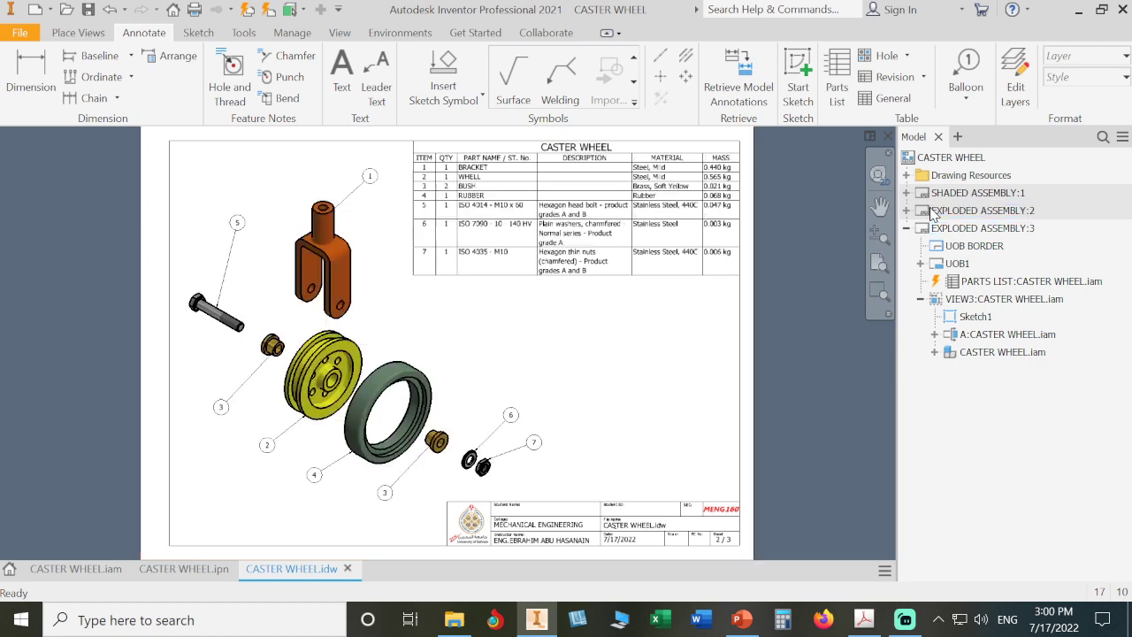
double_click(939, 192)
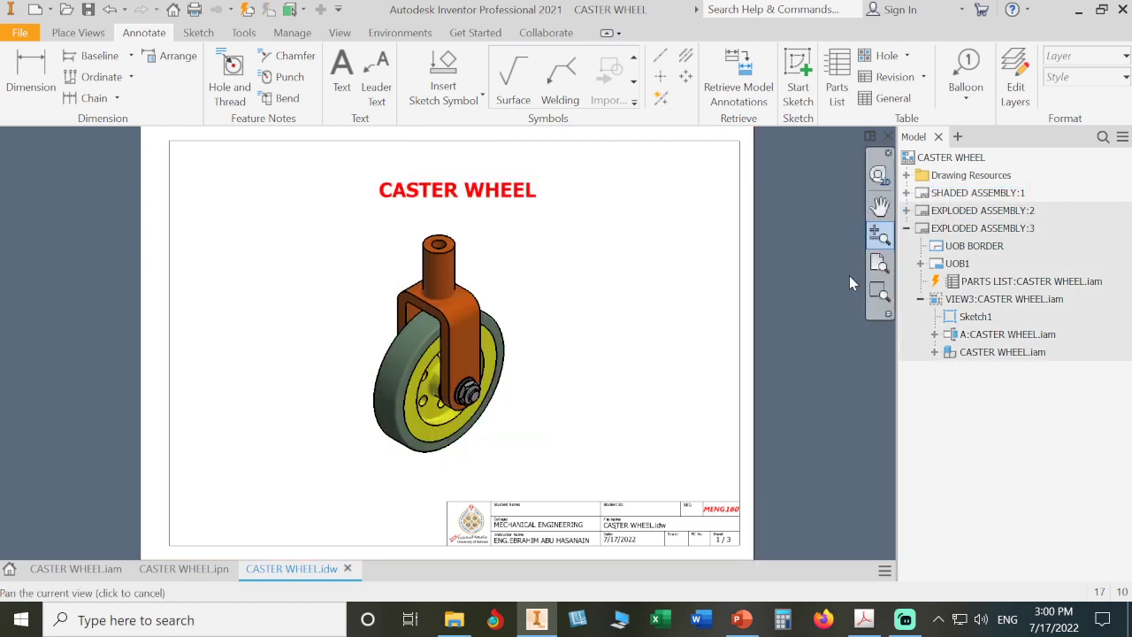
double_click(972, 228)
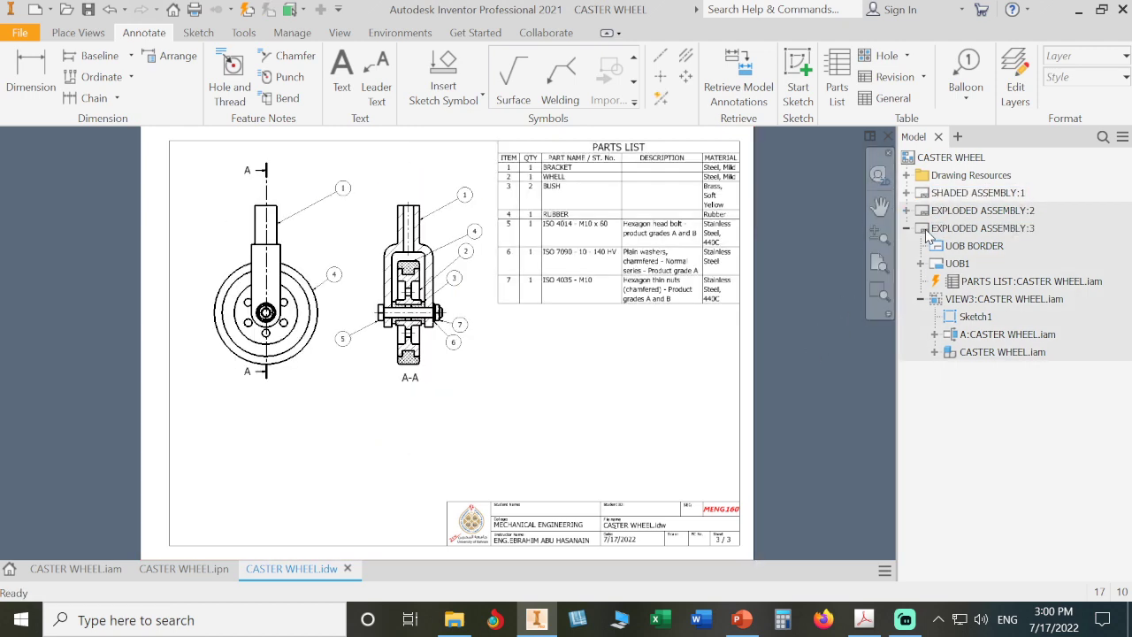
- Consult the bracket and wheel detail drawings in the exercise book PDF
left_click(864, 619)
scroll(802, 405, "down", 2)
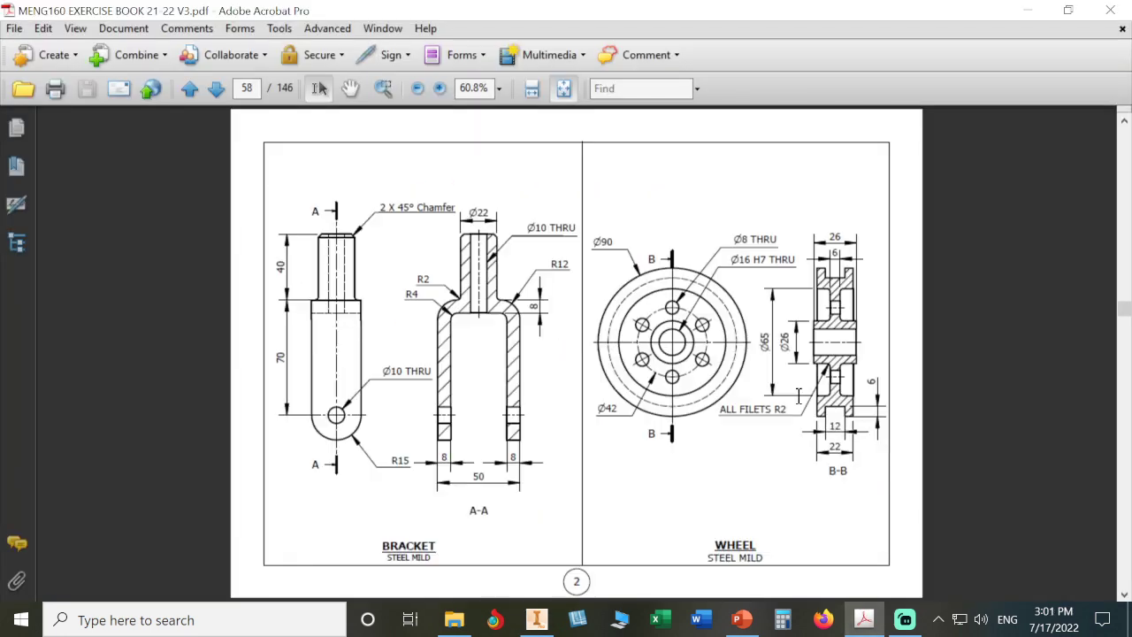
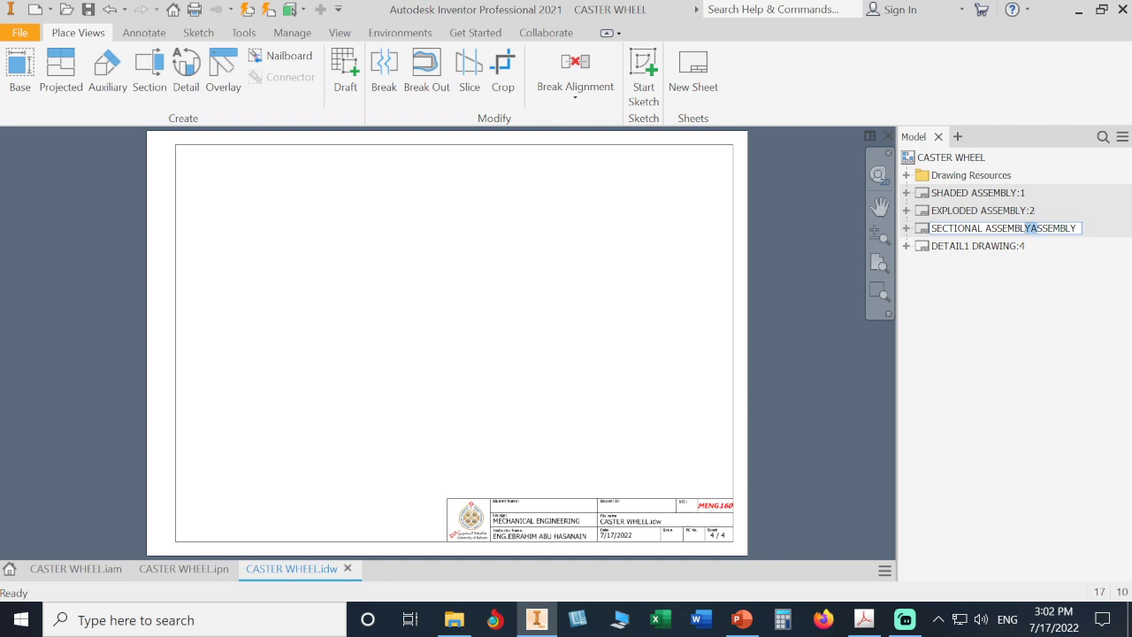
- Rename the third sheet as SECTIONAL ASSEMBL, check it, and return to the DETAIL1 DRAWING sheet
key("BackSpace")
key("Return")
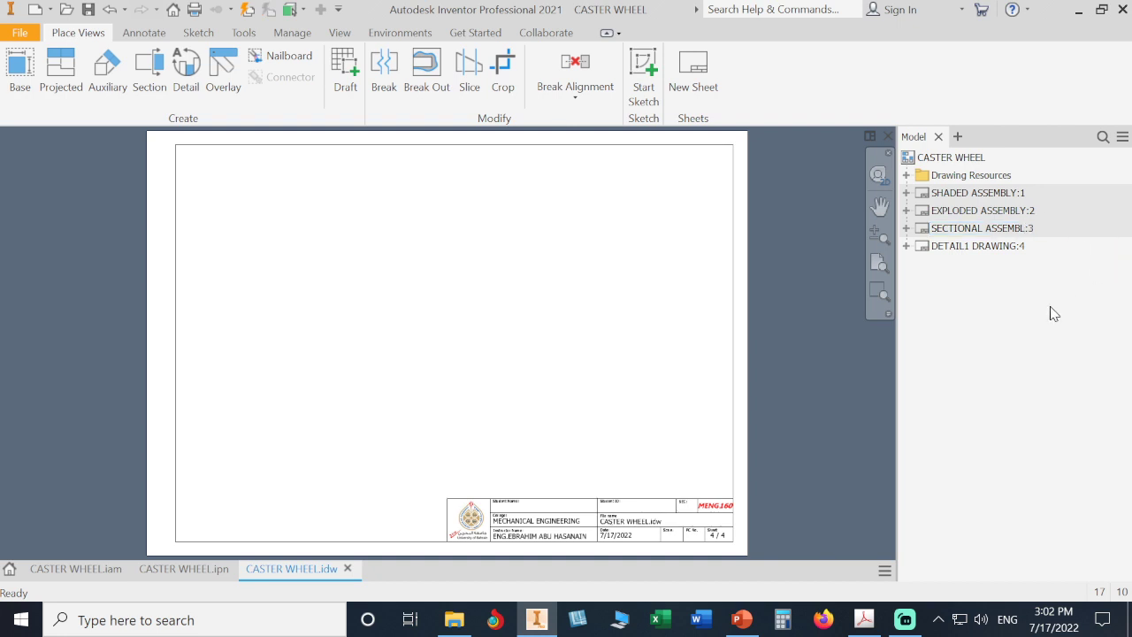
double_click(980, 228)
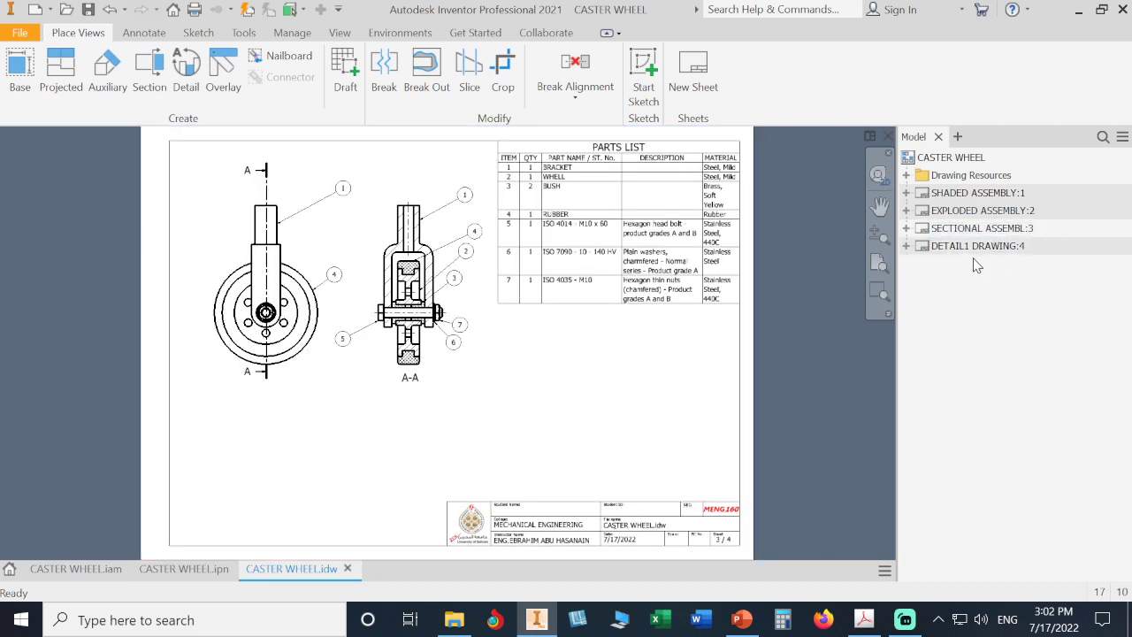
double_click(975, 248)
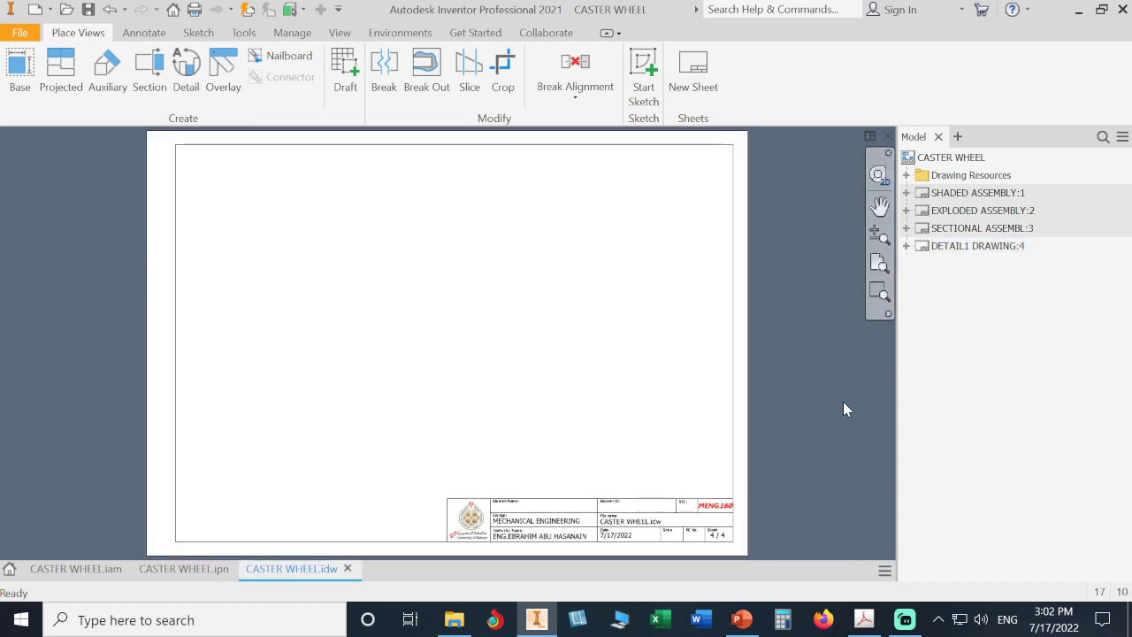
- Set up a base view of WHELL.ipt at 1:1 scale in the upper-left part of the sheet
left_click(20, 72)
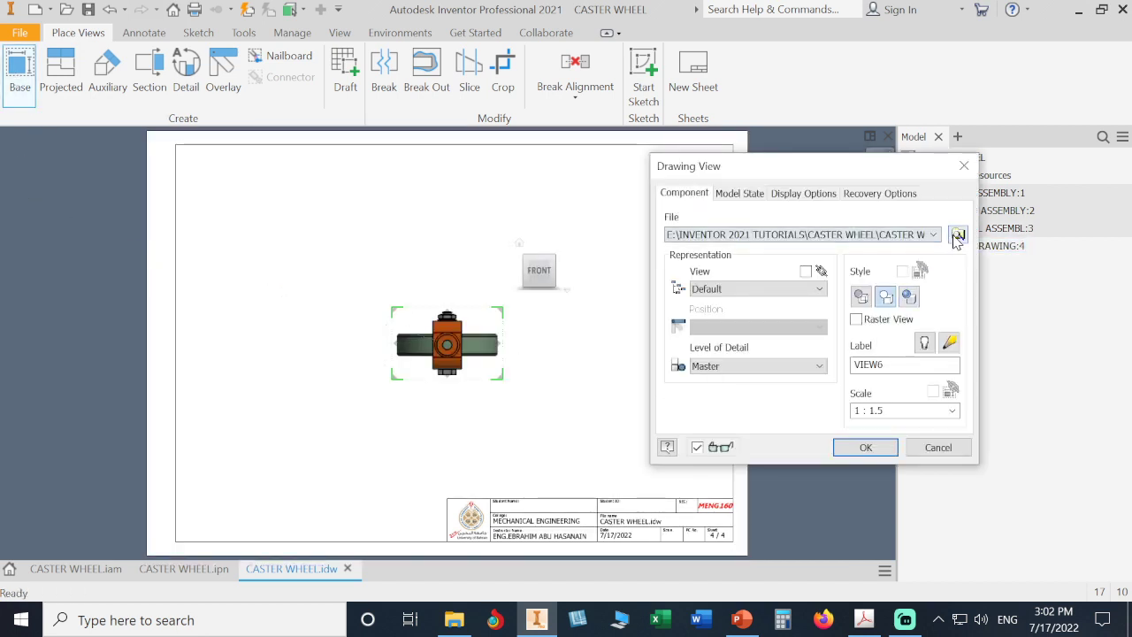
left_click(958, 235)
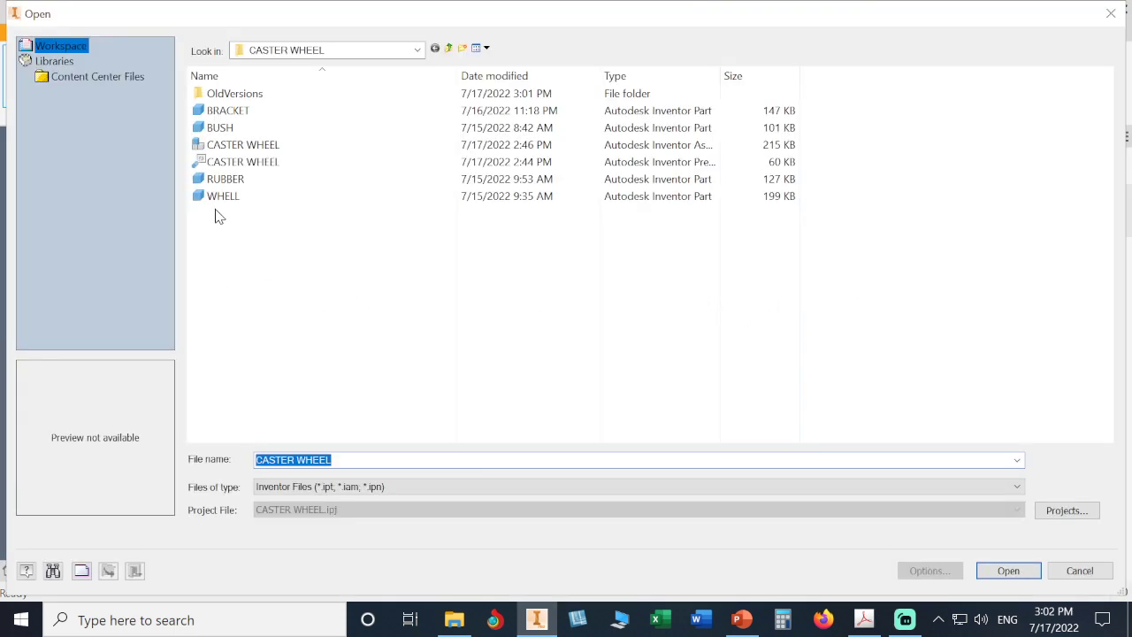
left_click(221, 198)
left_click(1021, 570)
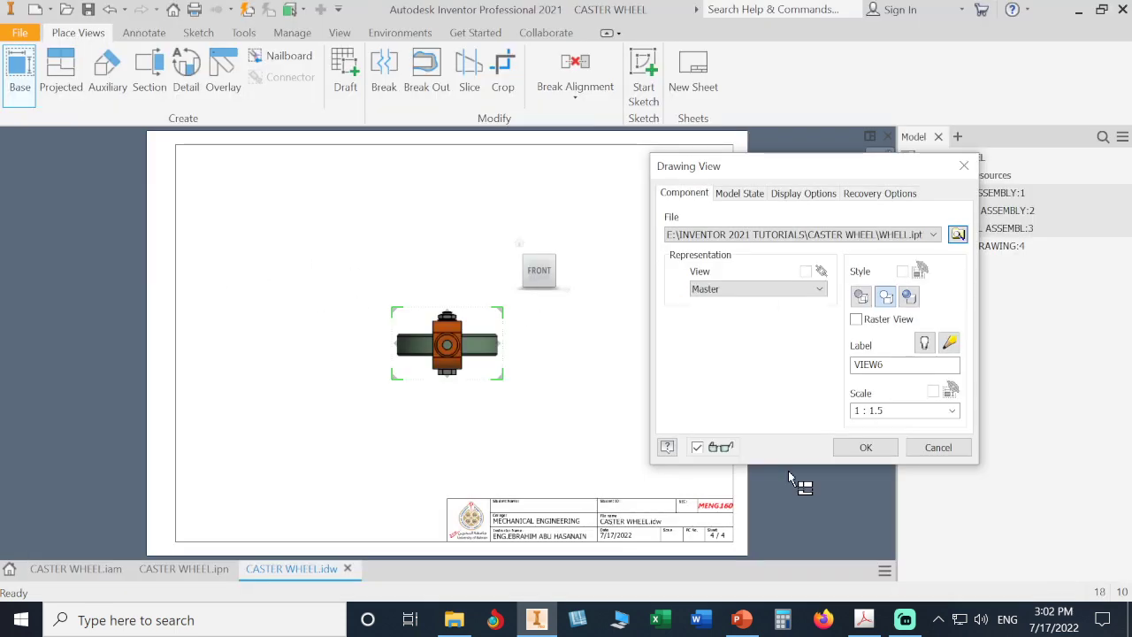
left_click(952, 410)
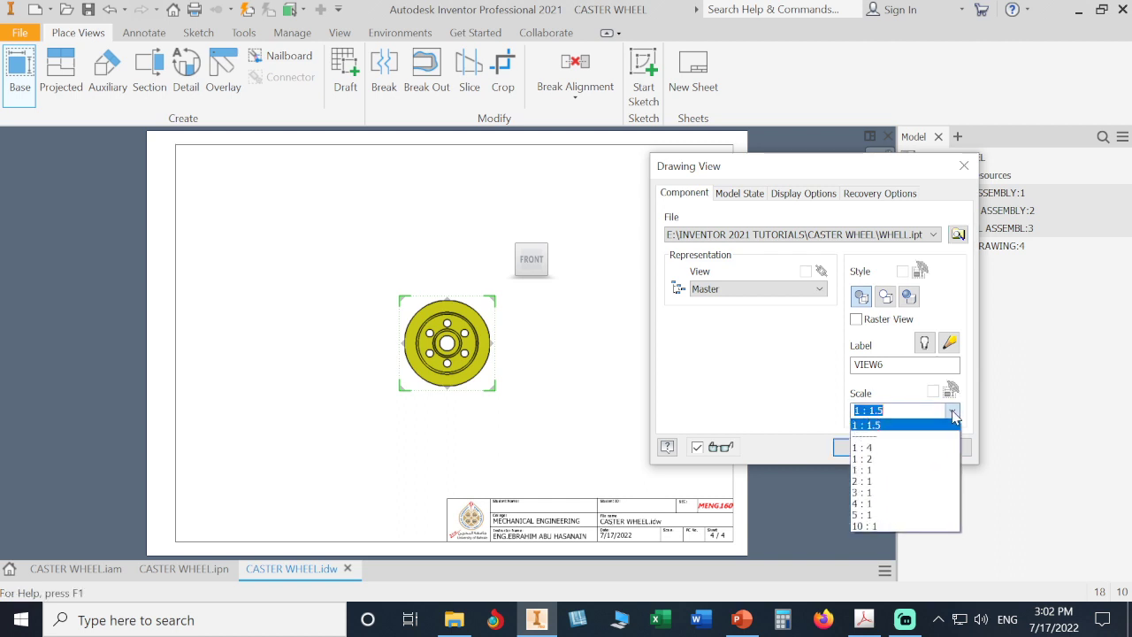
left_click(939, 470)
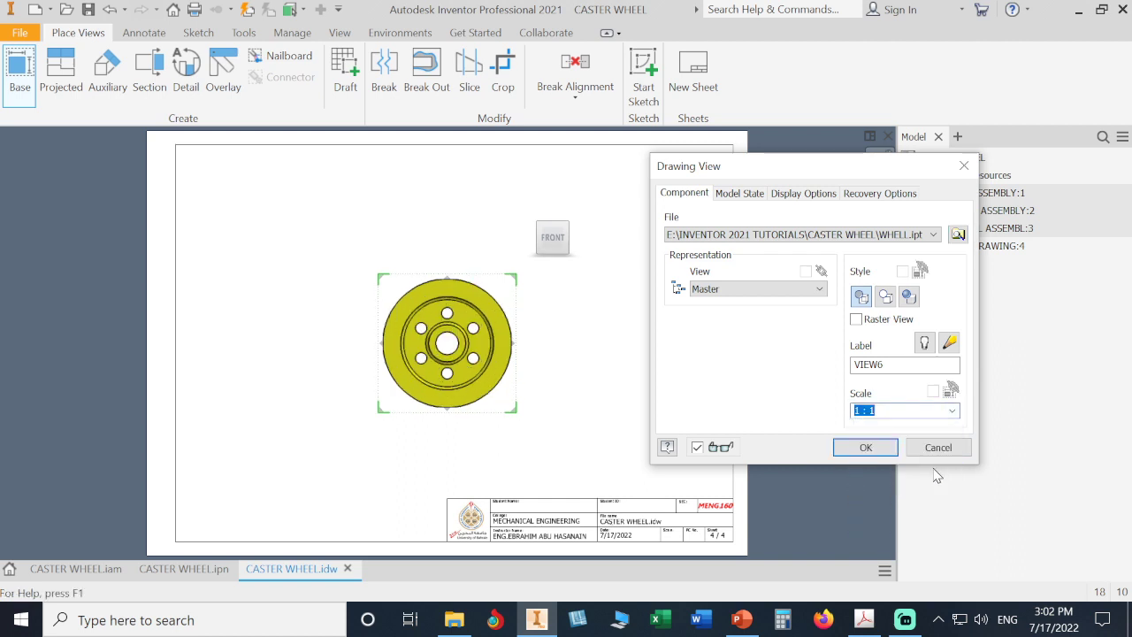
left_click_drag(443, 350, 276, 268)
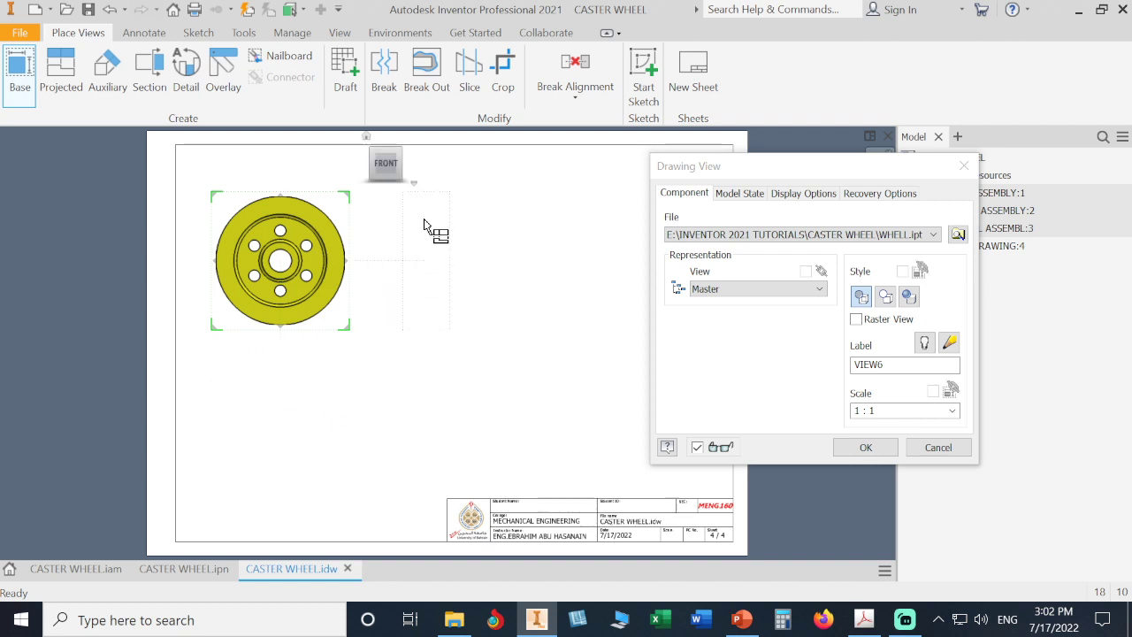
- Try the wheel's base view rotated a quarter turn and turn it back to its original orientation
left_click(418, 151)
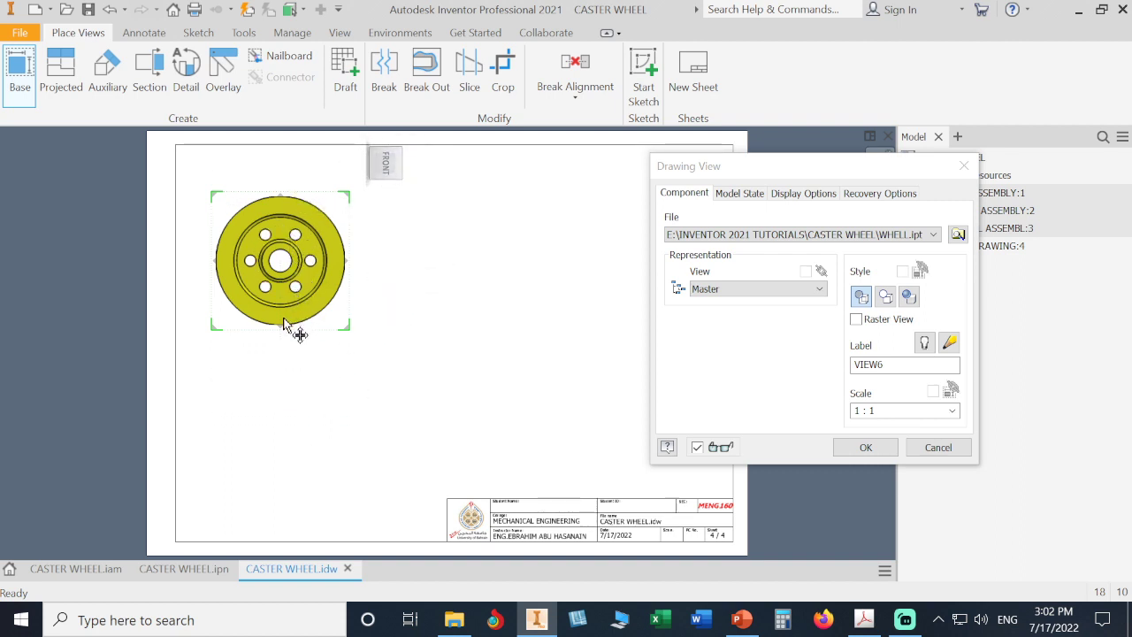
mouse_move(371, 183)
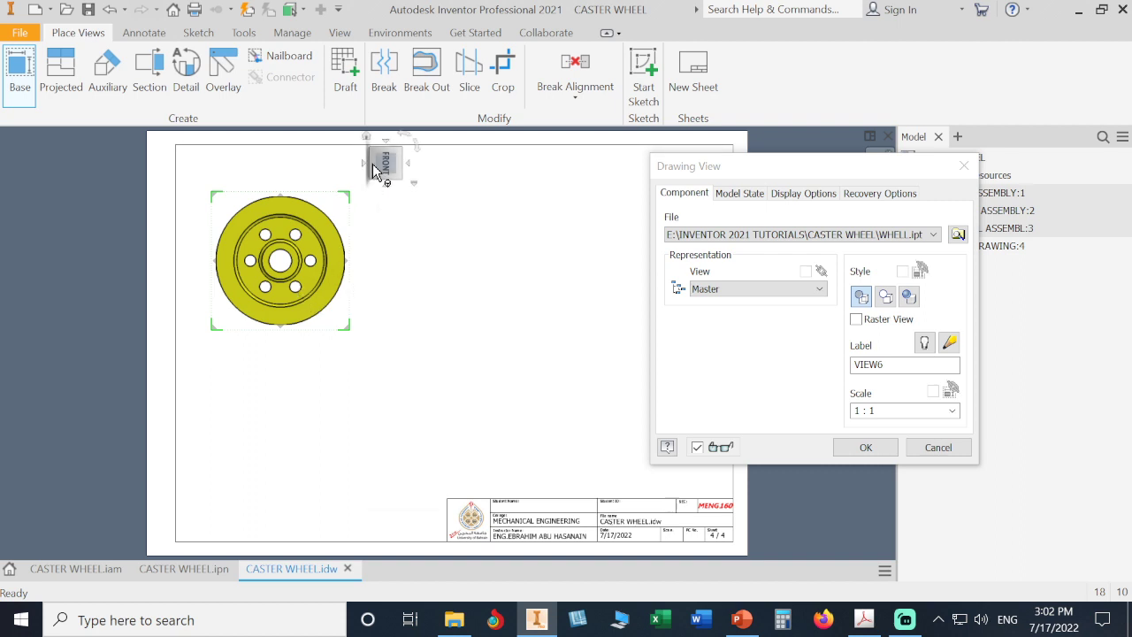
left_click(402, 137)
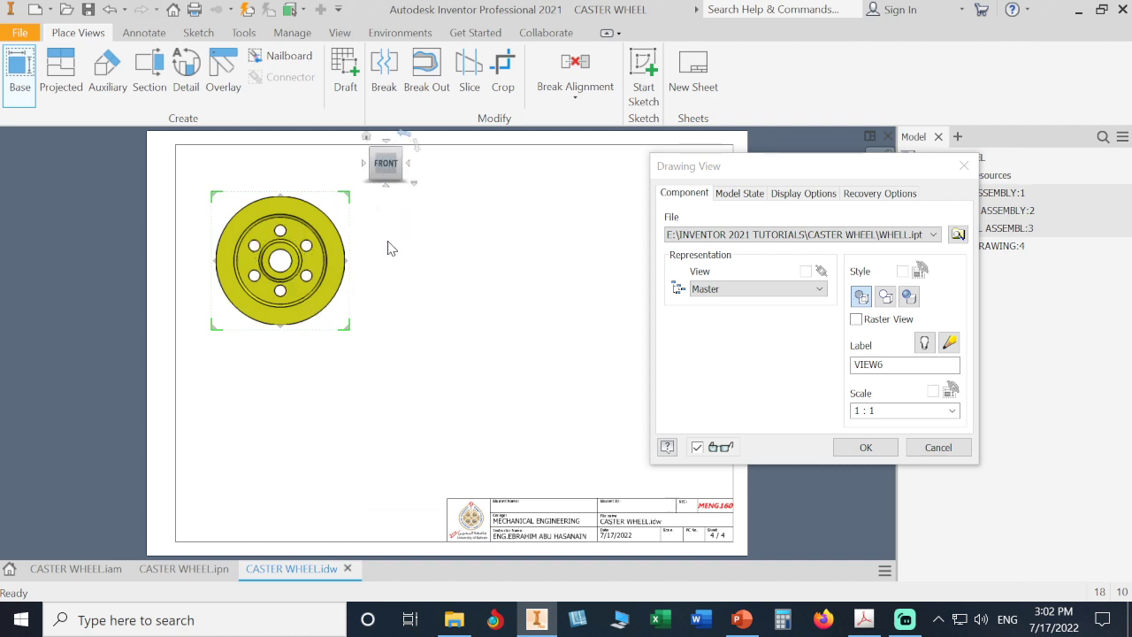
- Confirm the wheel's base view and place a full section view, cut vertically through its center, to its right
left_click(866, 446)
left_click(148, 80)
left_click(232, 204)
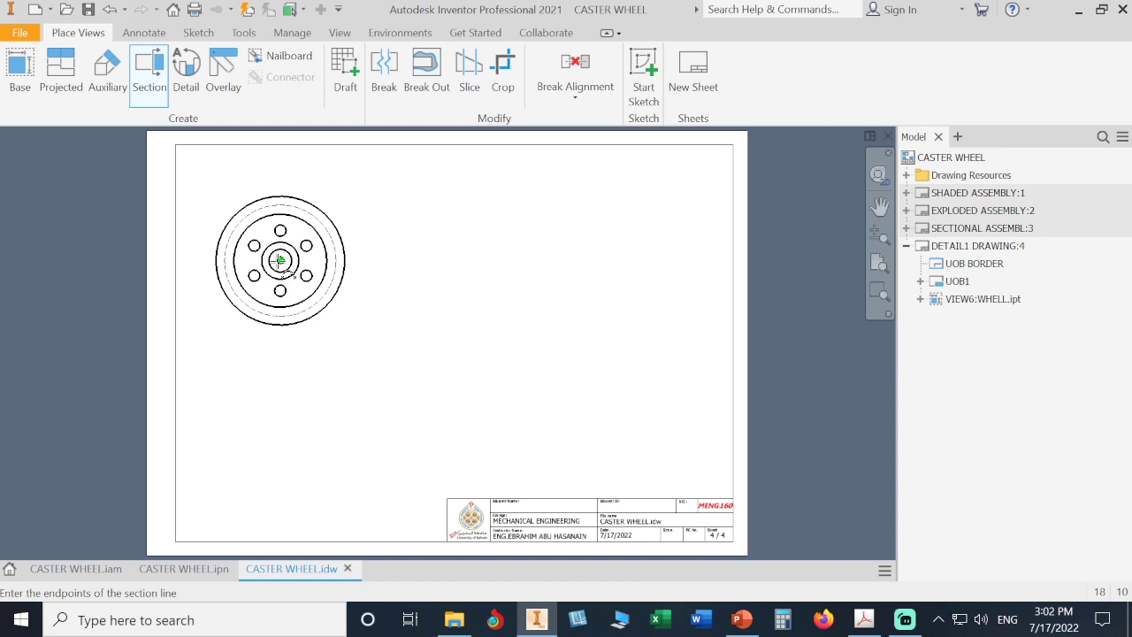
left_click(282, 165)
left_click(280, 347)
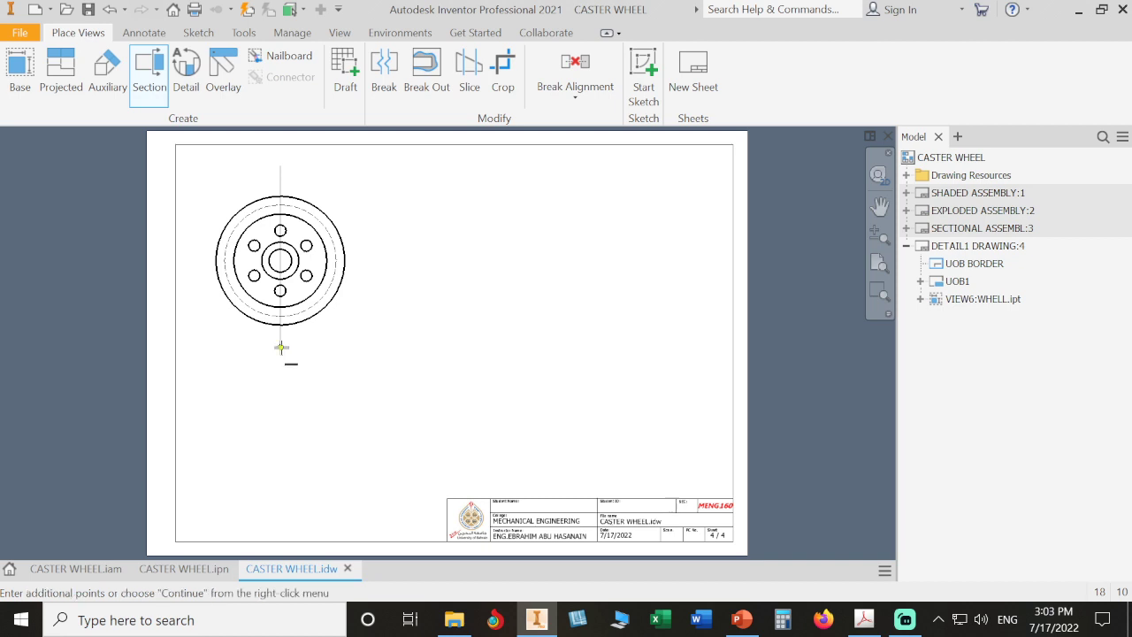
right_click(281, 347)
left_click(341, 348)
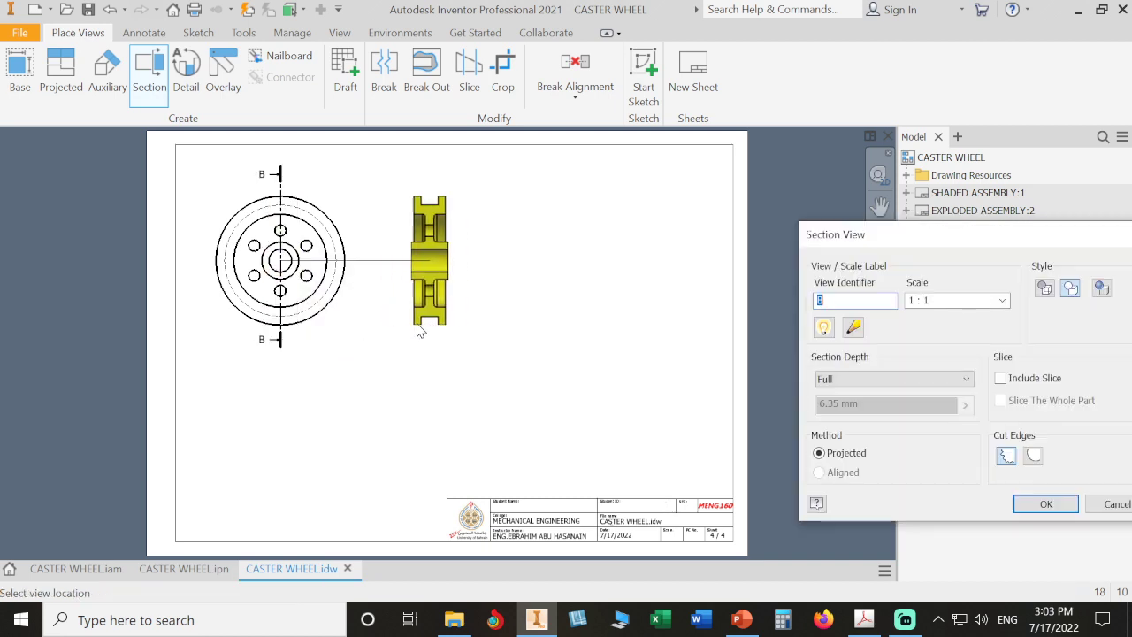
left_click(389, 330)
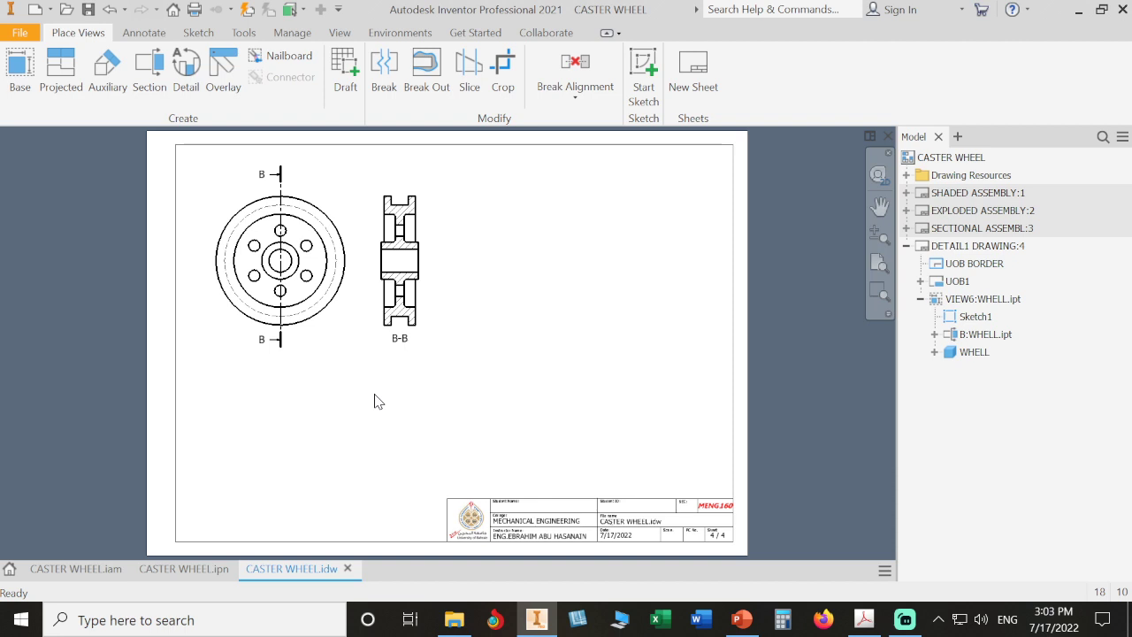
- Check the sectional assembly sheet and change the label of the wheel's section view on the detail sheet to C
double_click(929, 230)
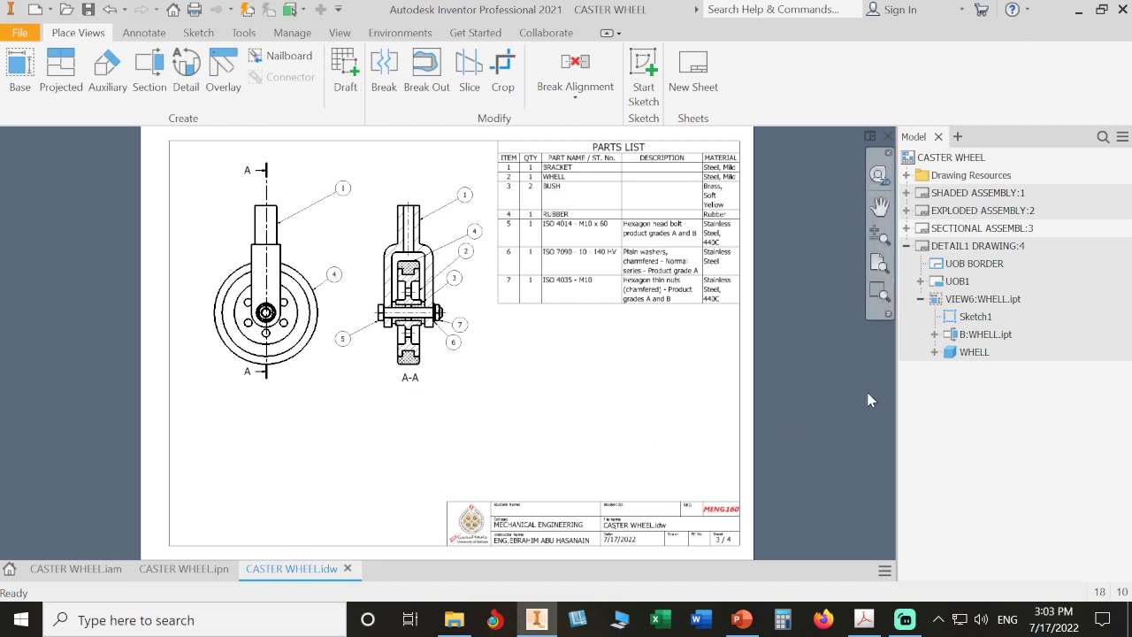
double_click(923, 247)
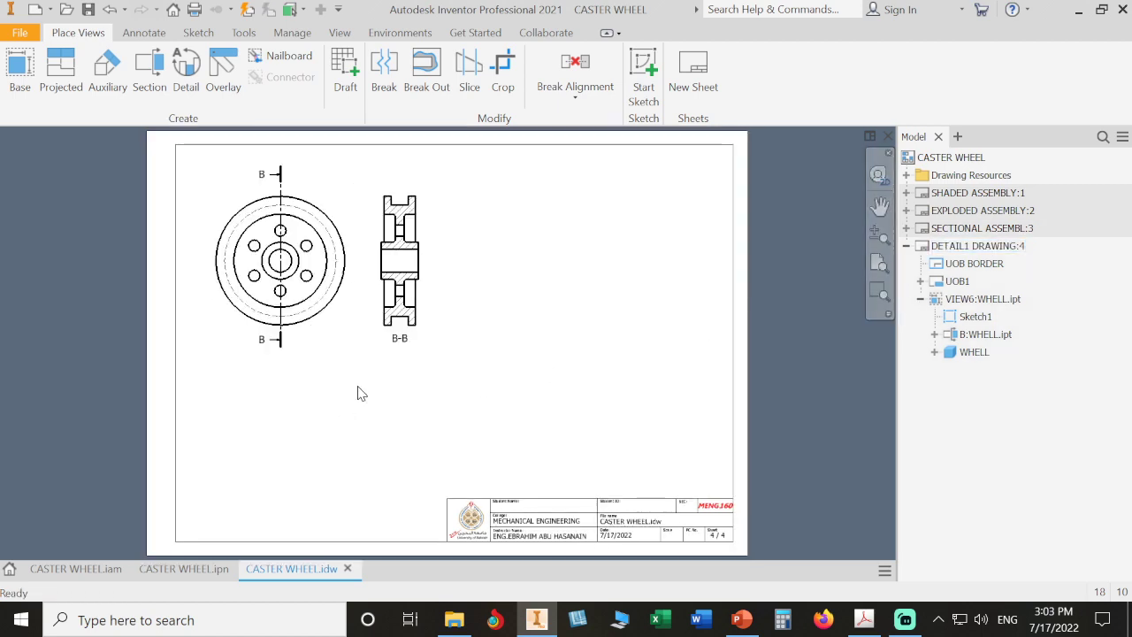
scroll(356, 389, "up", 3)
mouse_move(356, 384)
middle_mouse_down()
mouse_move(374, 384)
mouse_move(440, 481)
middle_mouse_up()
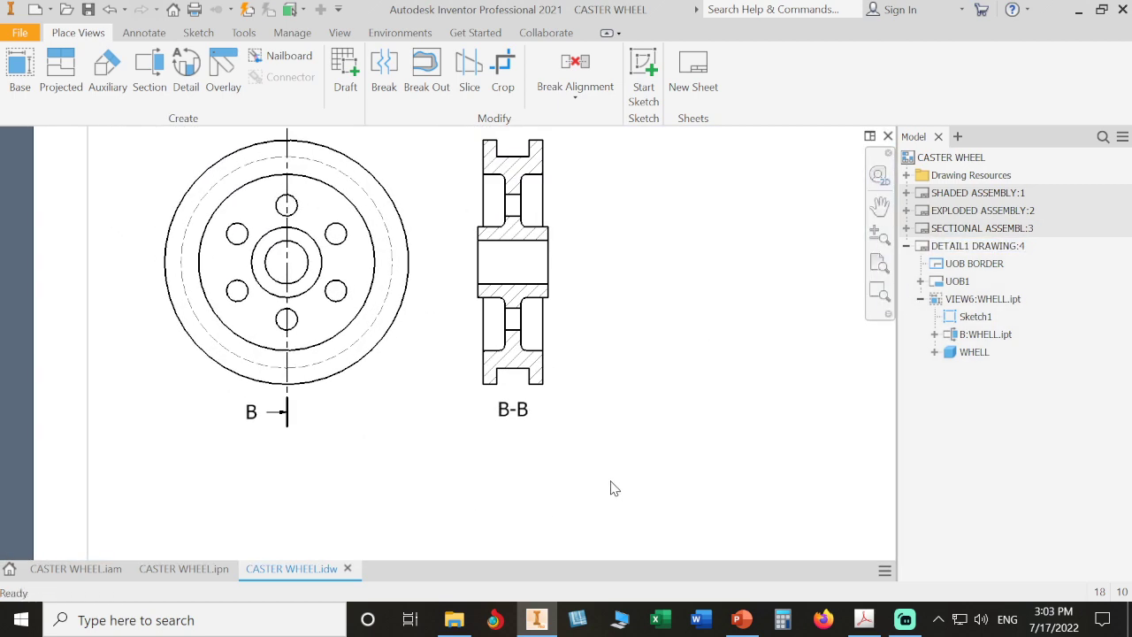
double_click(558, 321)
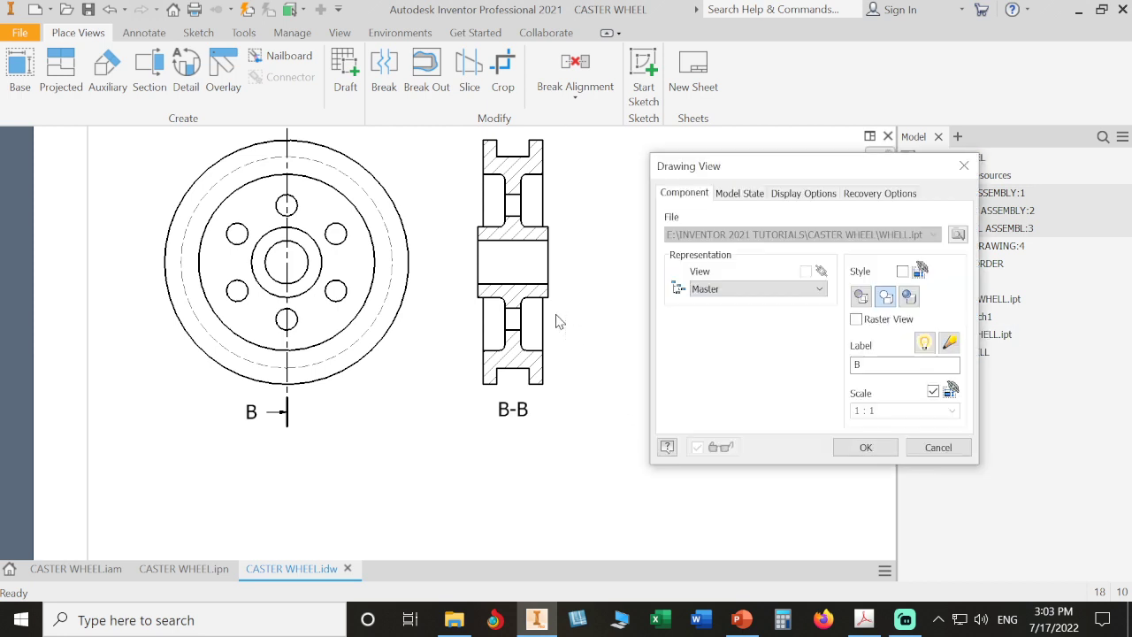
double_click(862, 364)
type("C")
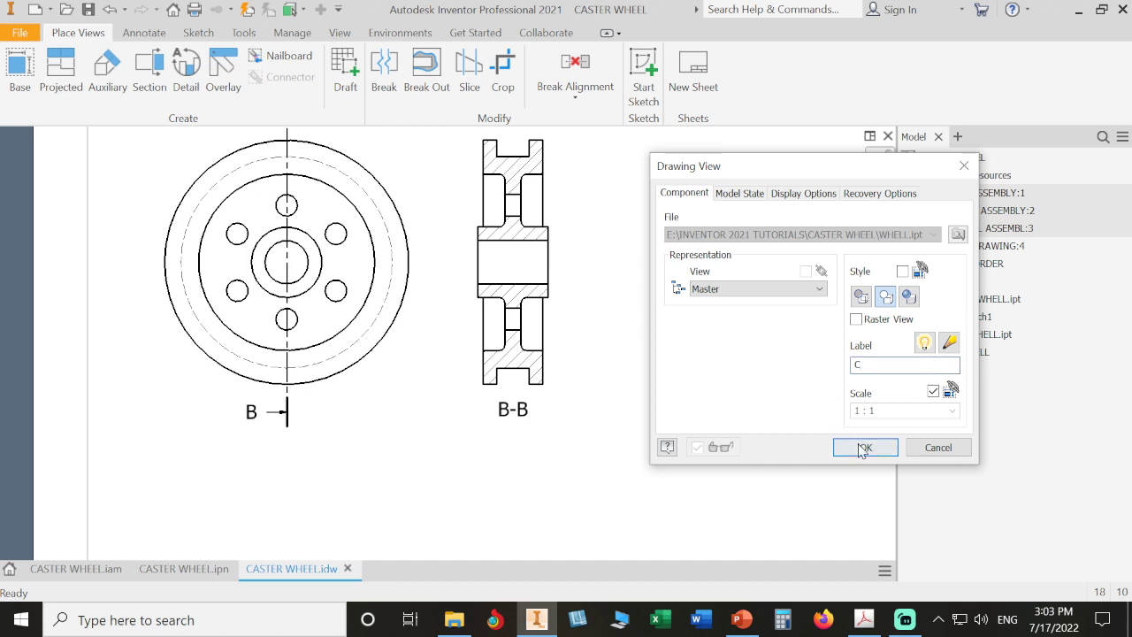
left_click(862, 446)
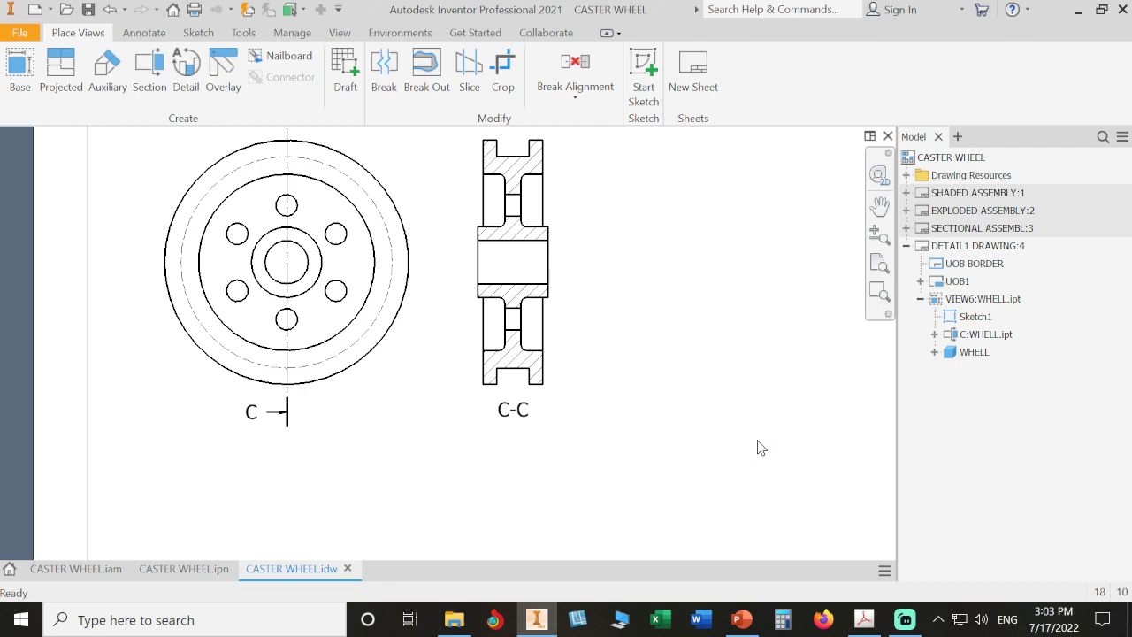
- Add a center mark to the outer circle of the wheel's front view
middle_click_drag(721, 373, 727, 435)
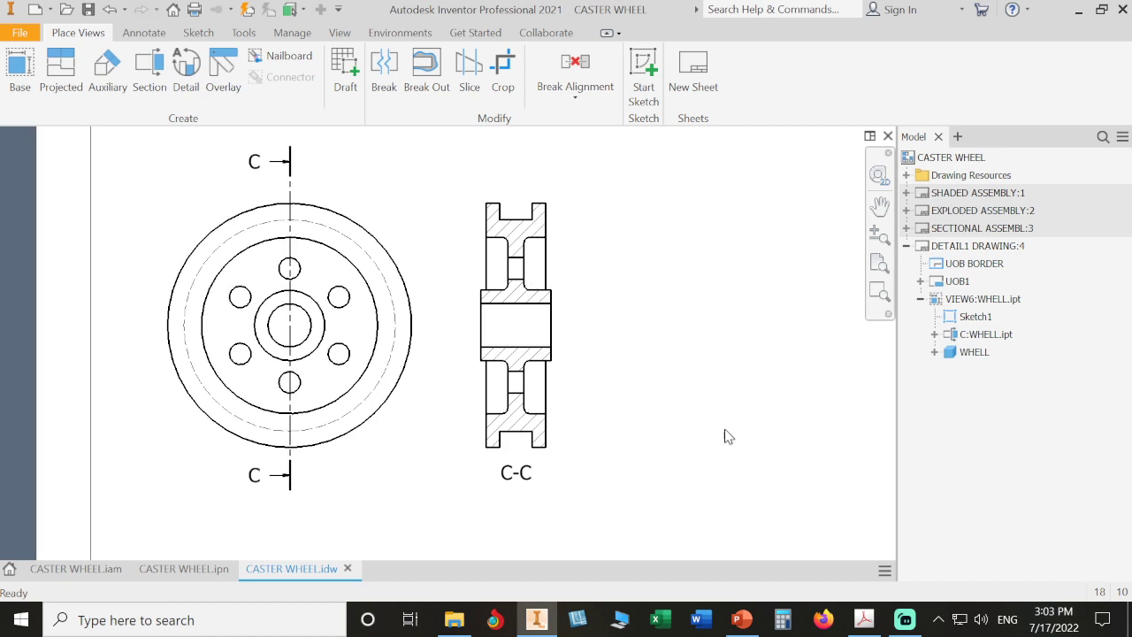
left_click(141, 36)
left_click(659, 76)
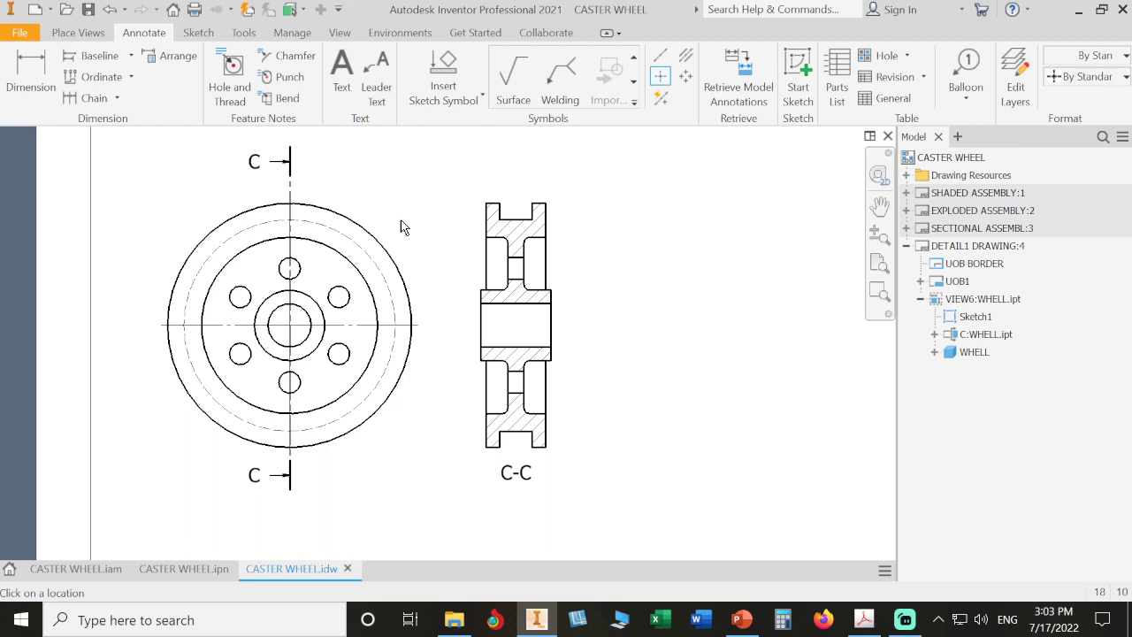
- Add bisector centerlines to the upper hole, central bore and lower hole in section C-C, and end the command
left_click(685, 55)
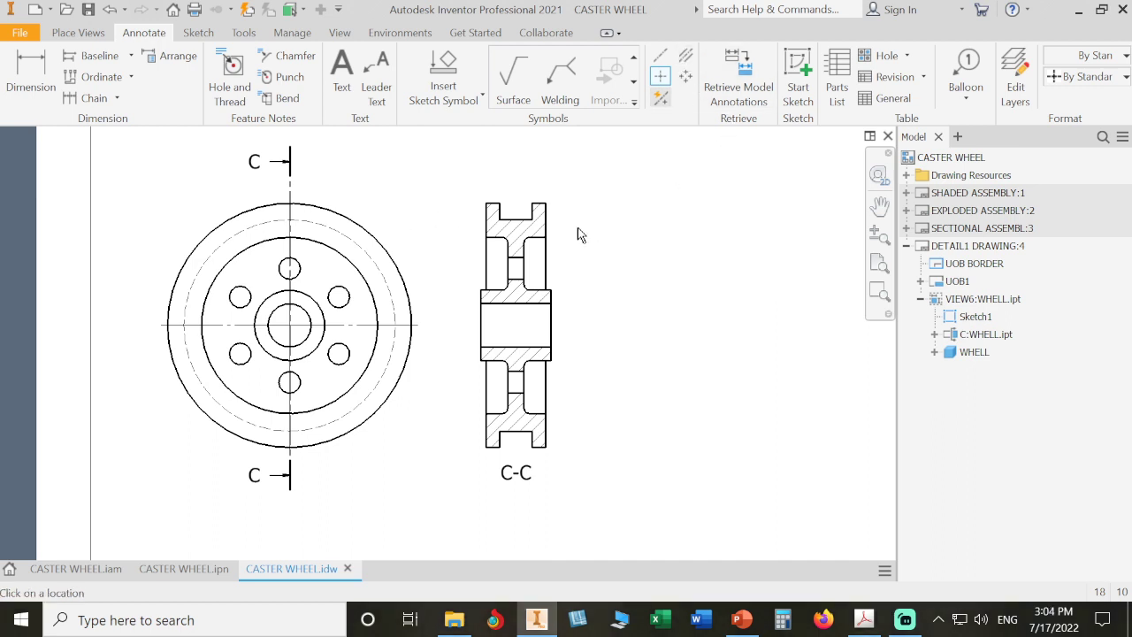
left_click(517, 257)
left_click(515, 278)
left_click(510, 304)
left_click(515, 351)
left_click(516, 371)
left_click(518, 393)
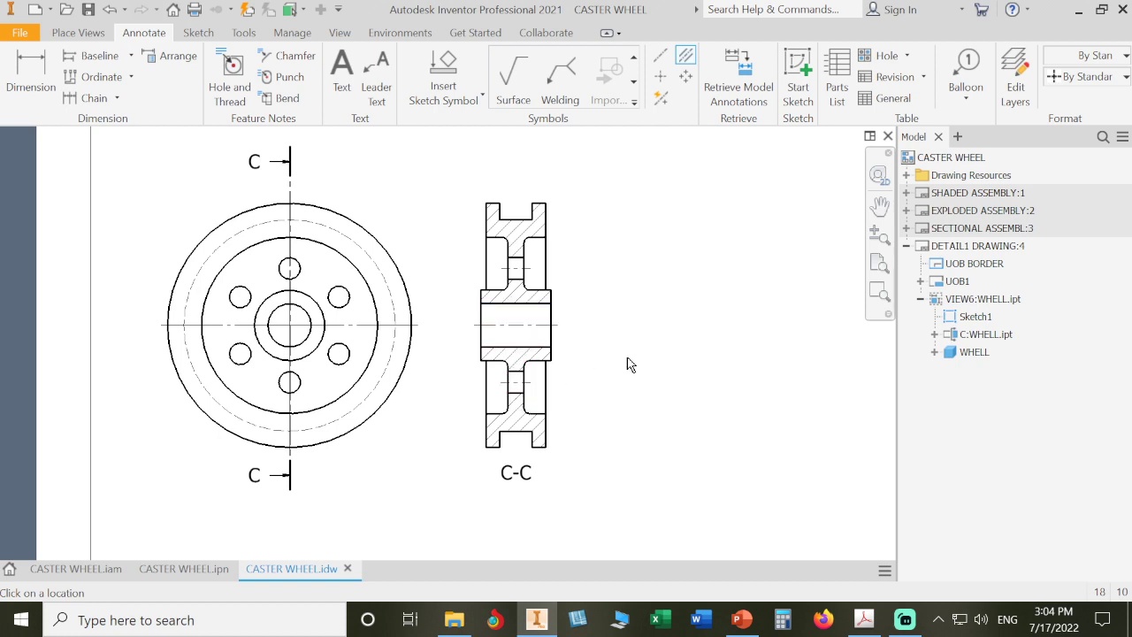
right_click(629, 359)
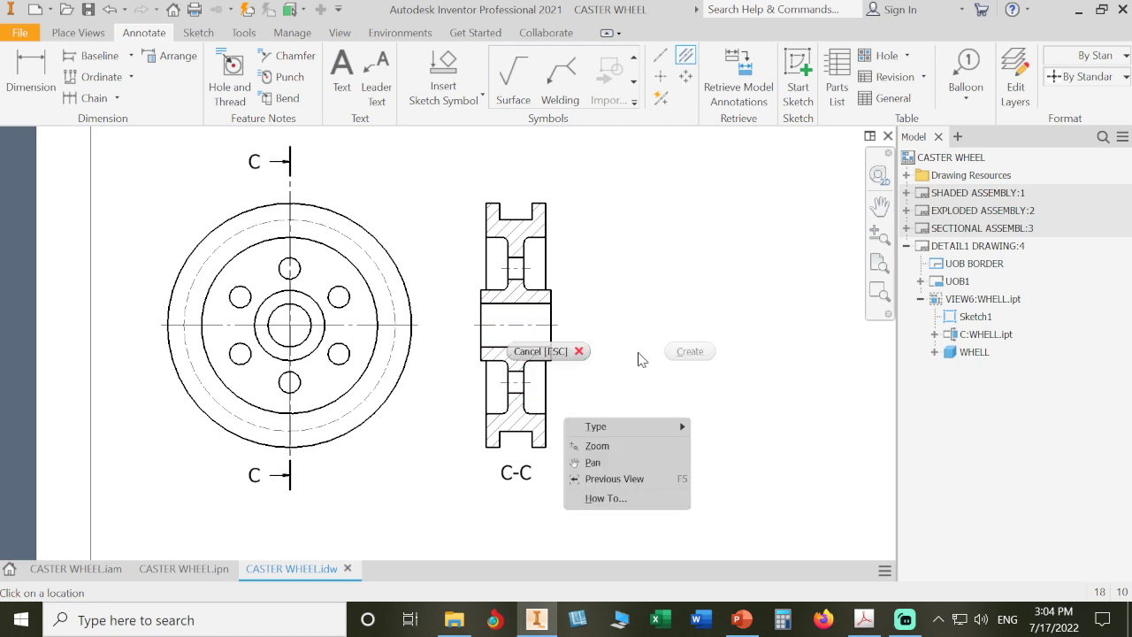
left_click(535, 348)
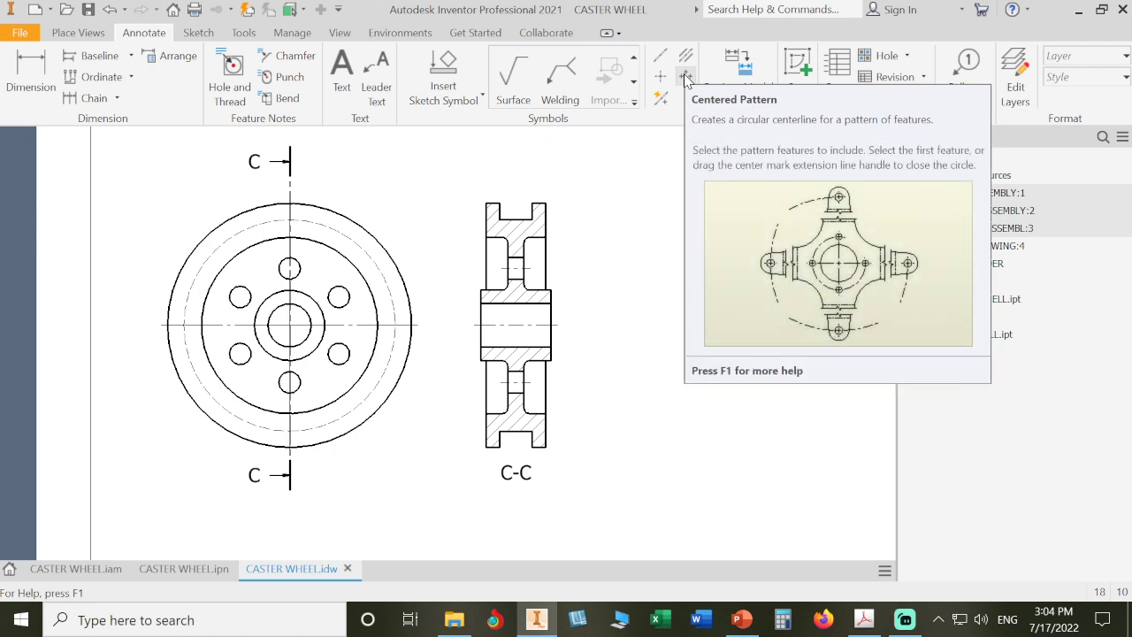
- Check the wheel drawing in the exercise book, then add a closed centered-pattern centerline through the six small holes around the wheel's center
left_click(864, 619)
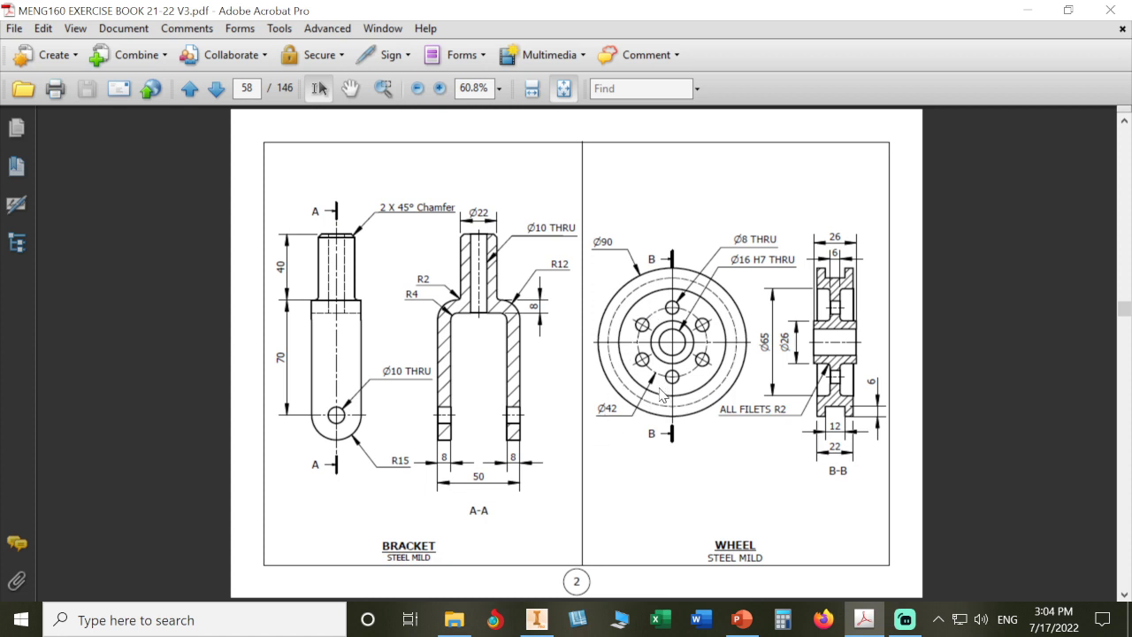
left_click(536, 619)
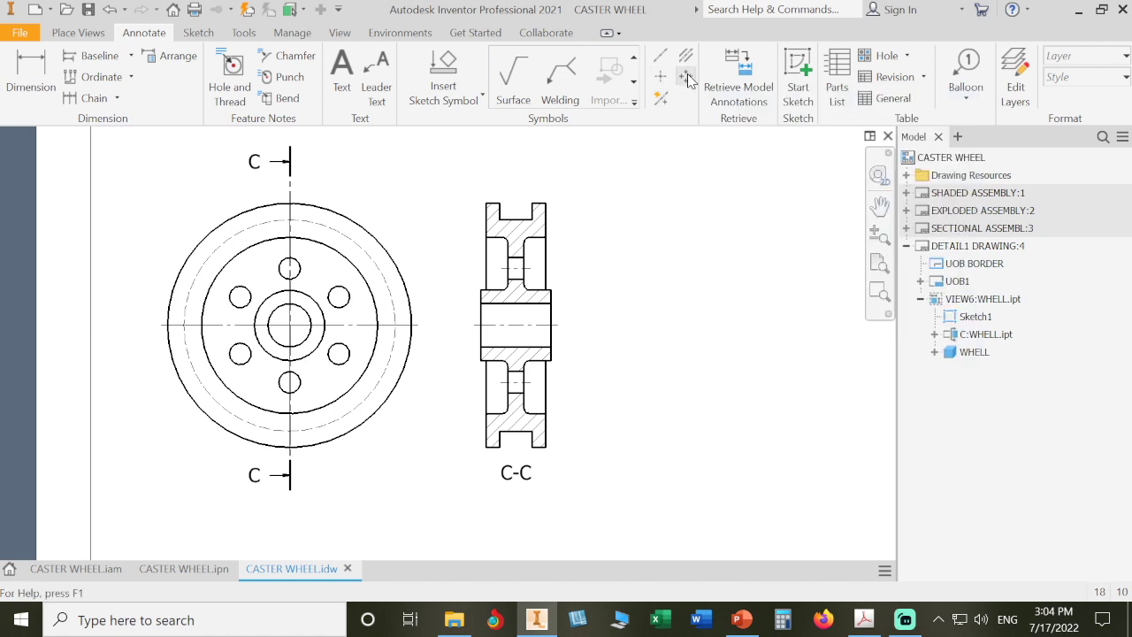
left_click(687, 78)
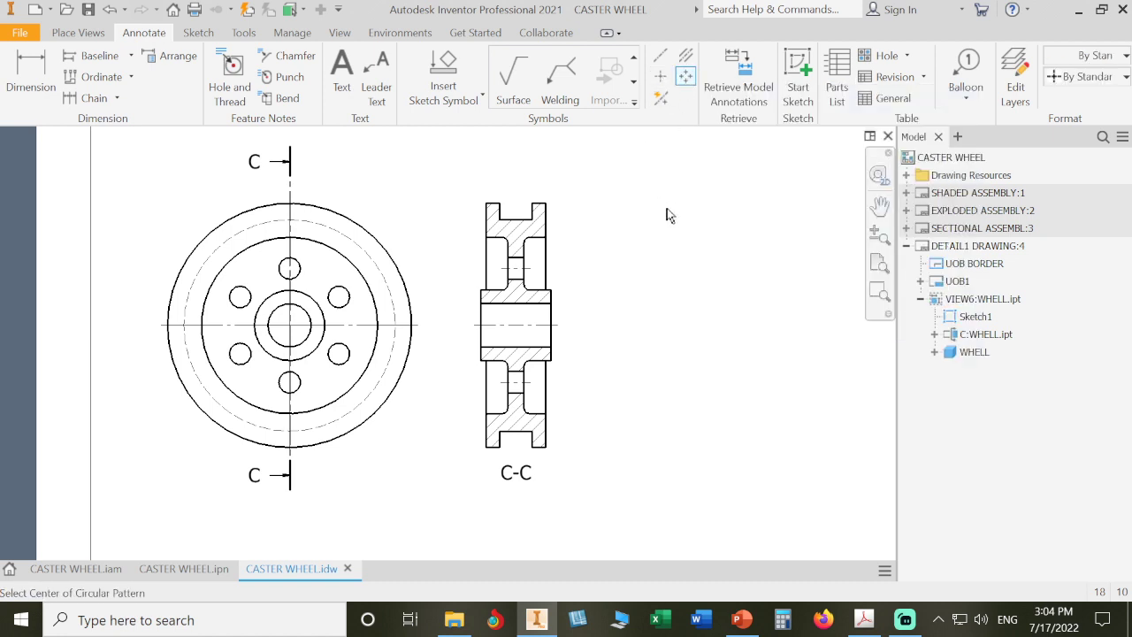
left_click(292, 328)
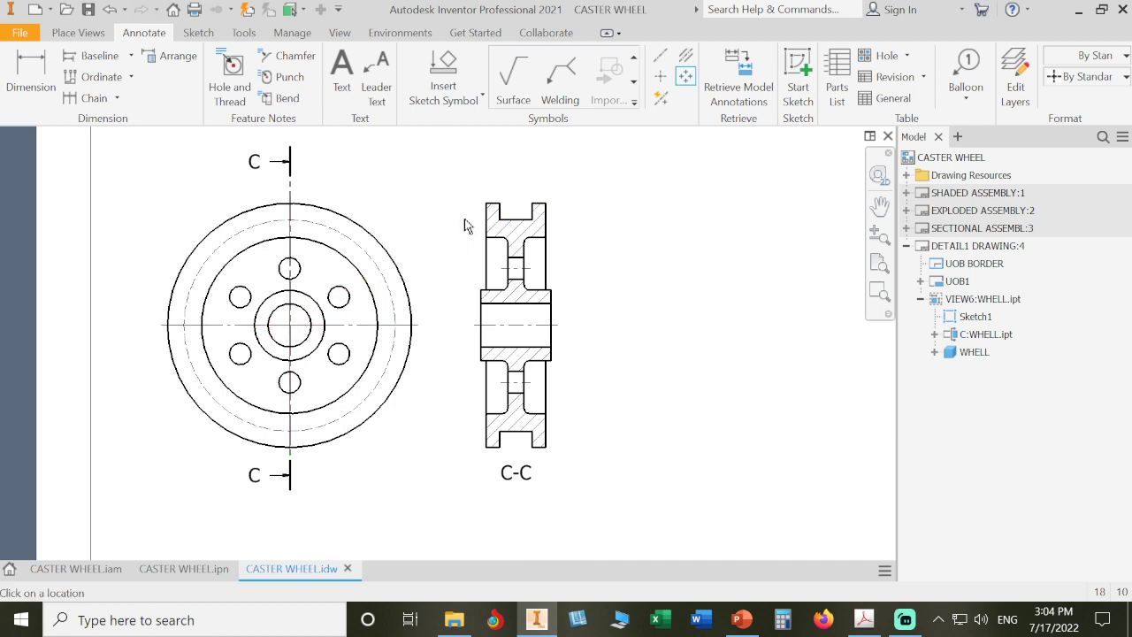
left_click(344, 297)
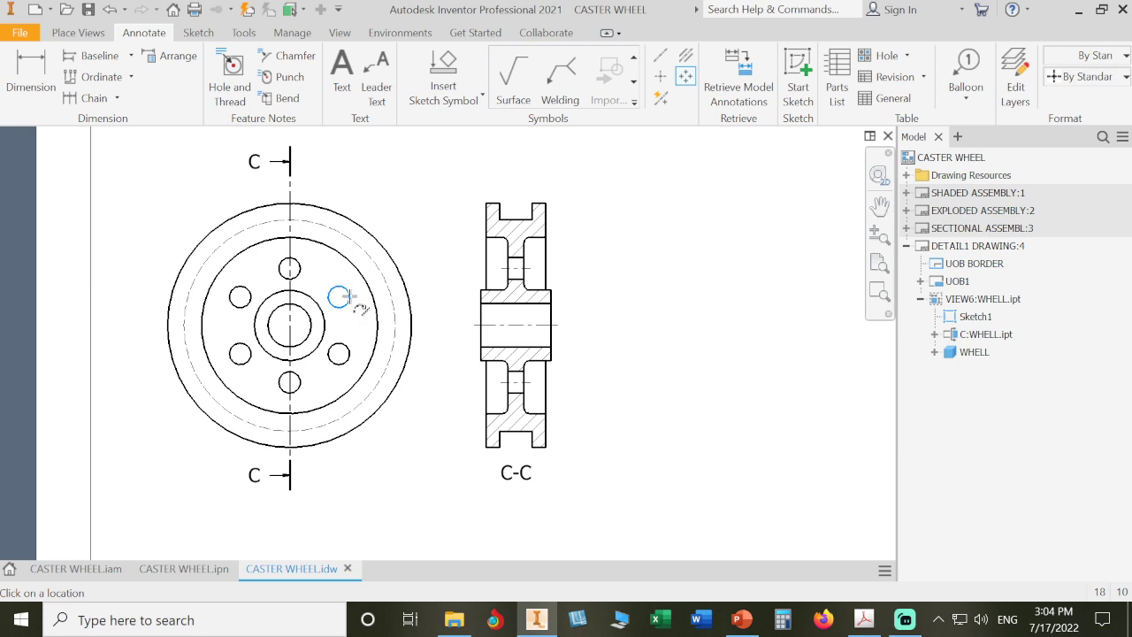
left_click(292, 266)
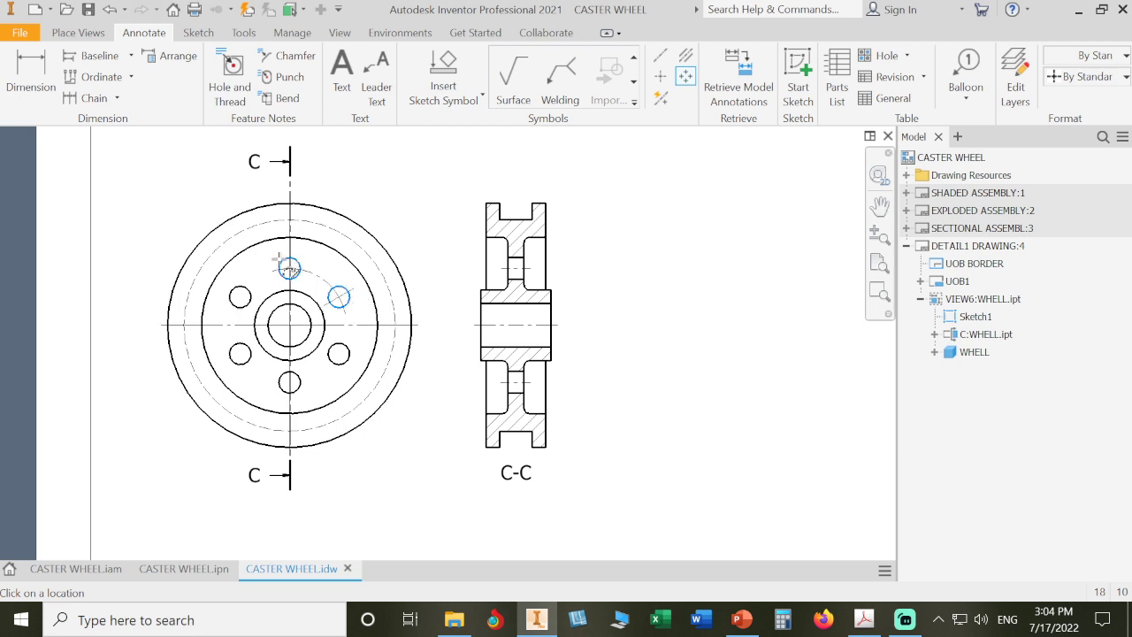
left_click(244, 293)
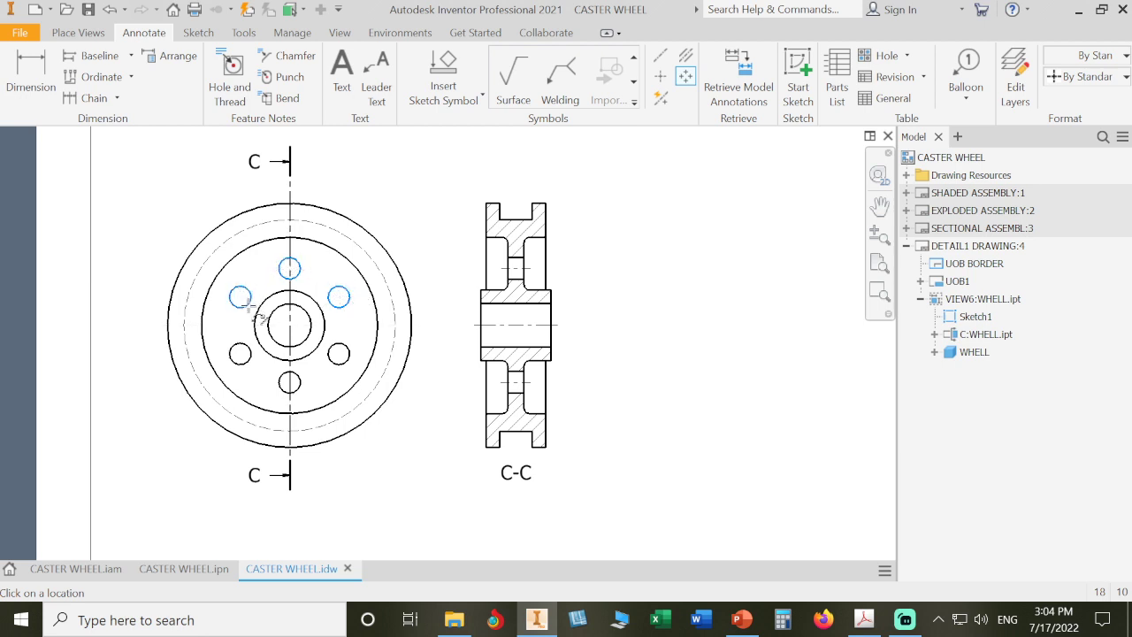
left_click(240, 353)
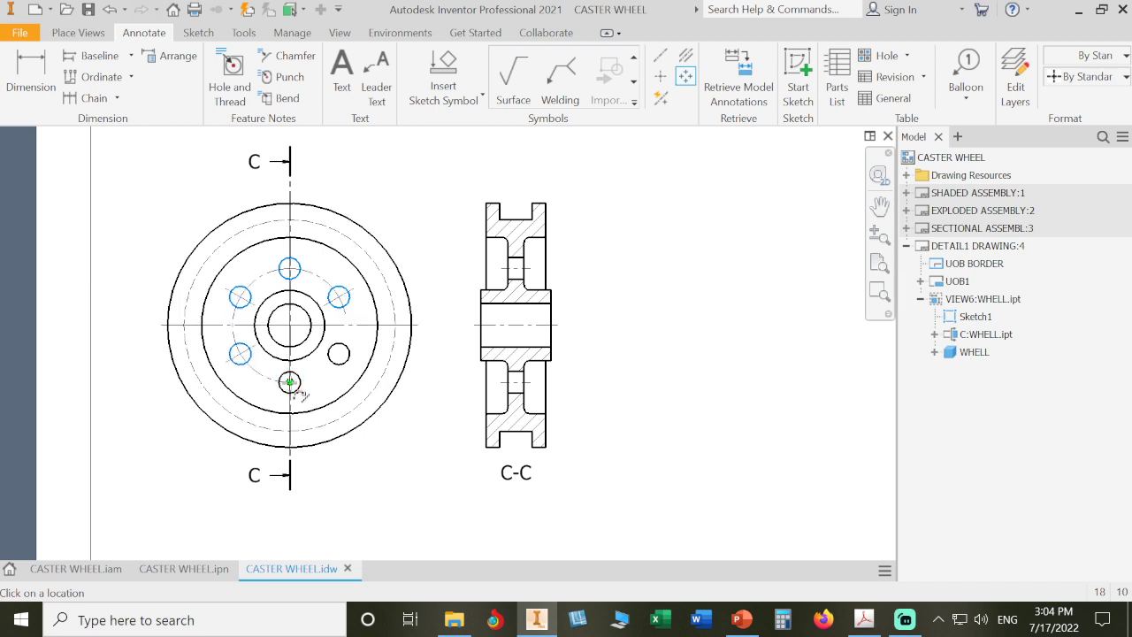
left_click(339, 355)
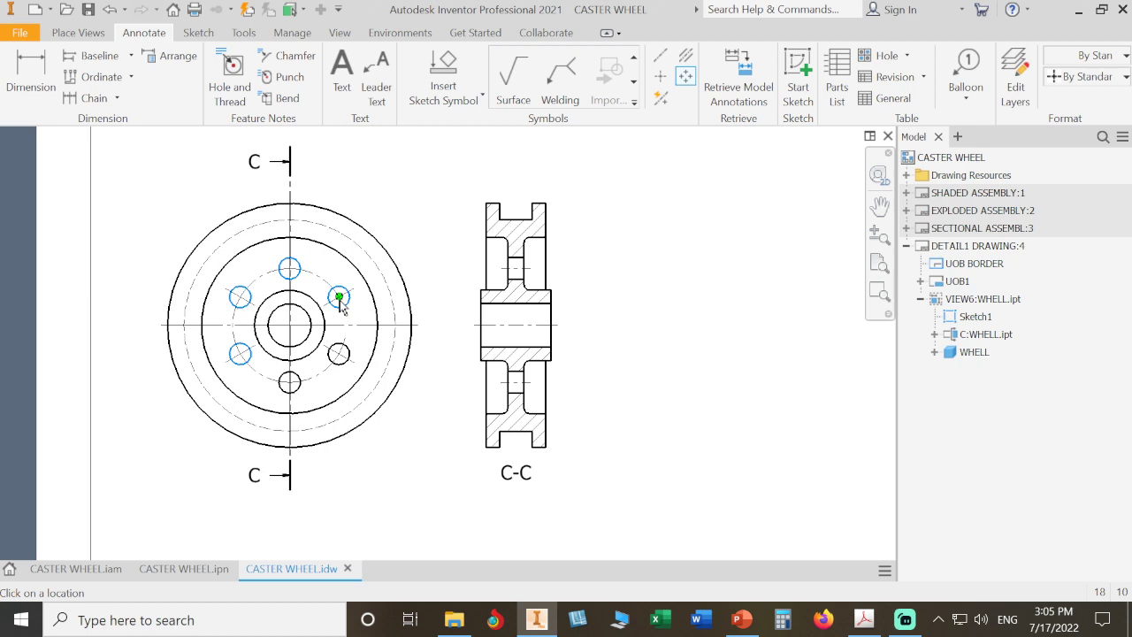
right_click(341, 303)
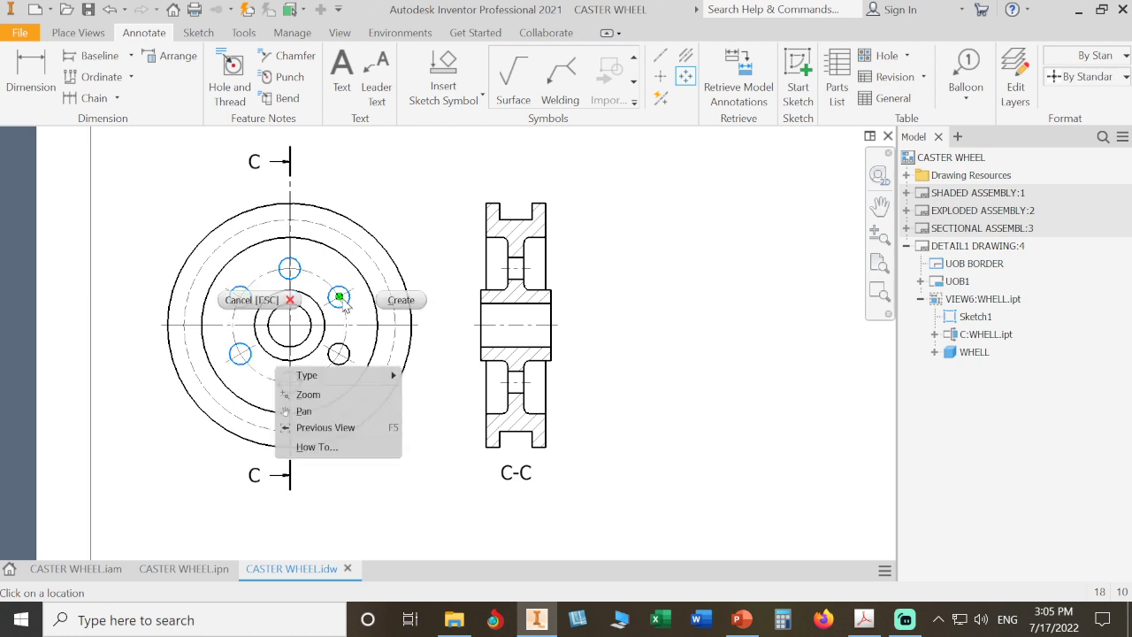
left_click(398, 301)
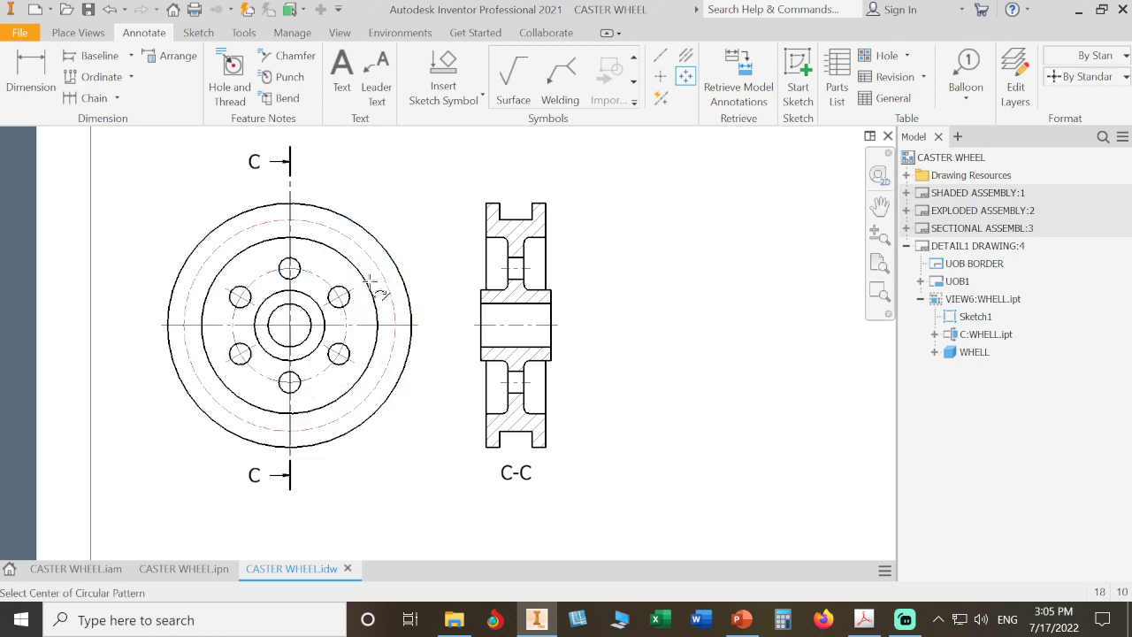
- Dimension the diameter of the wheel's outer circle in the front view, placing the text outside at the upper right of the wheel
scroll(349, 268, "up", 3)
mouse_move(344, 278)
middle_mouse_down()
mouse_move(434, 222)
mouse_move(428, 232)
middle_mouse_up()
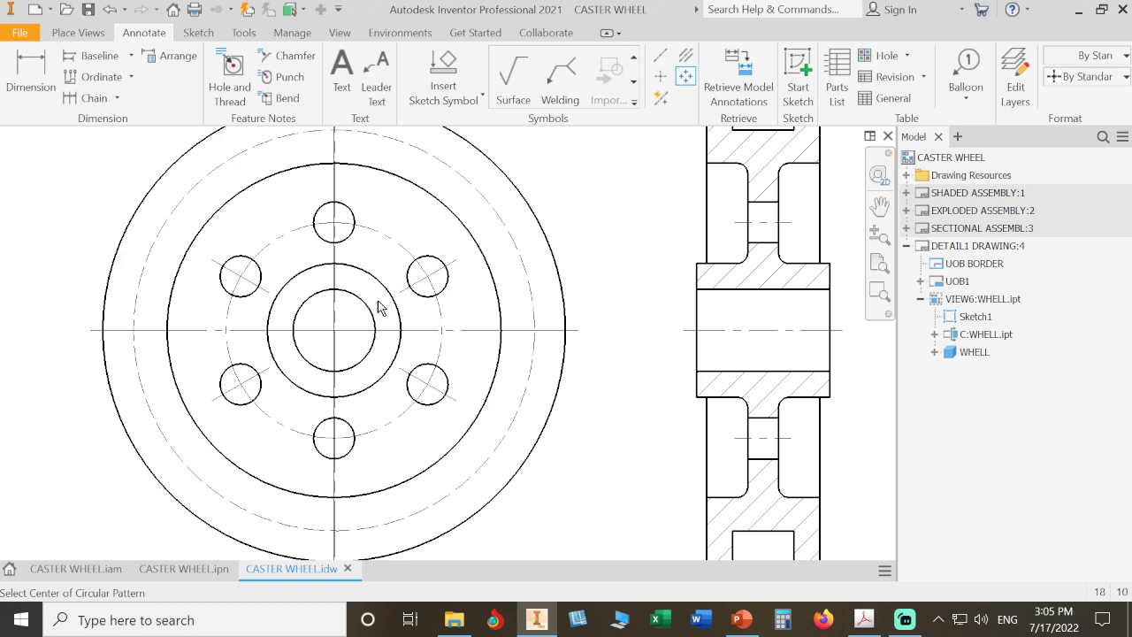
scroll(460, 301, "up", 2)
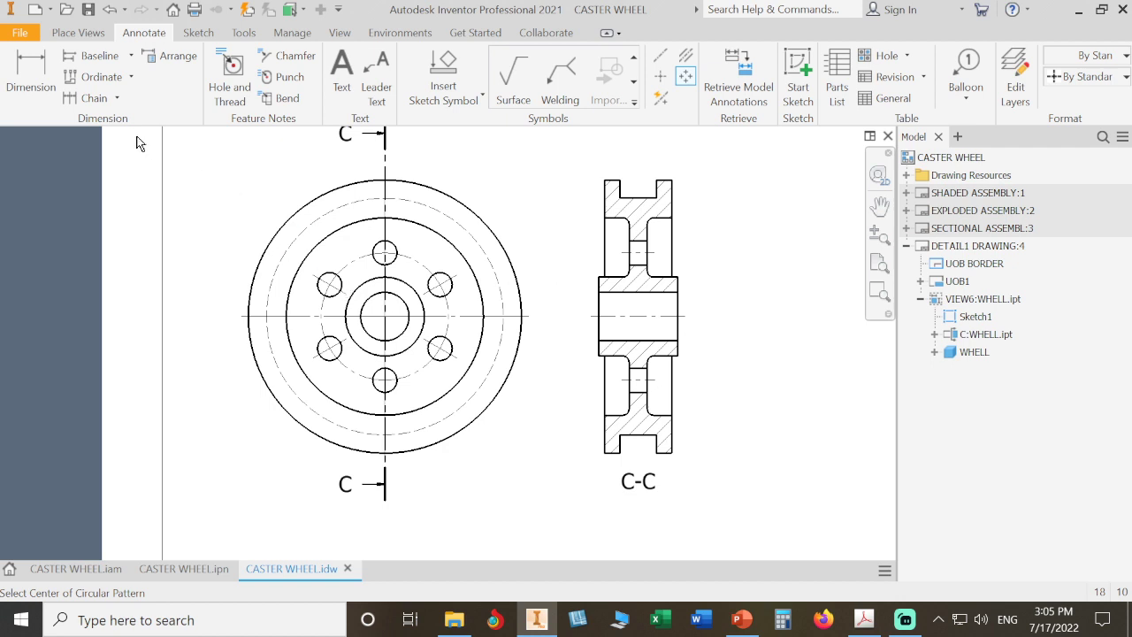
left_click(35, 78)
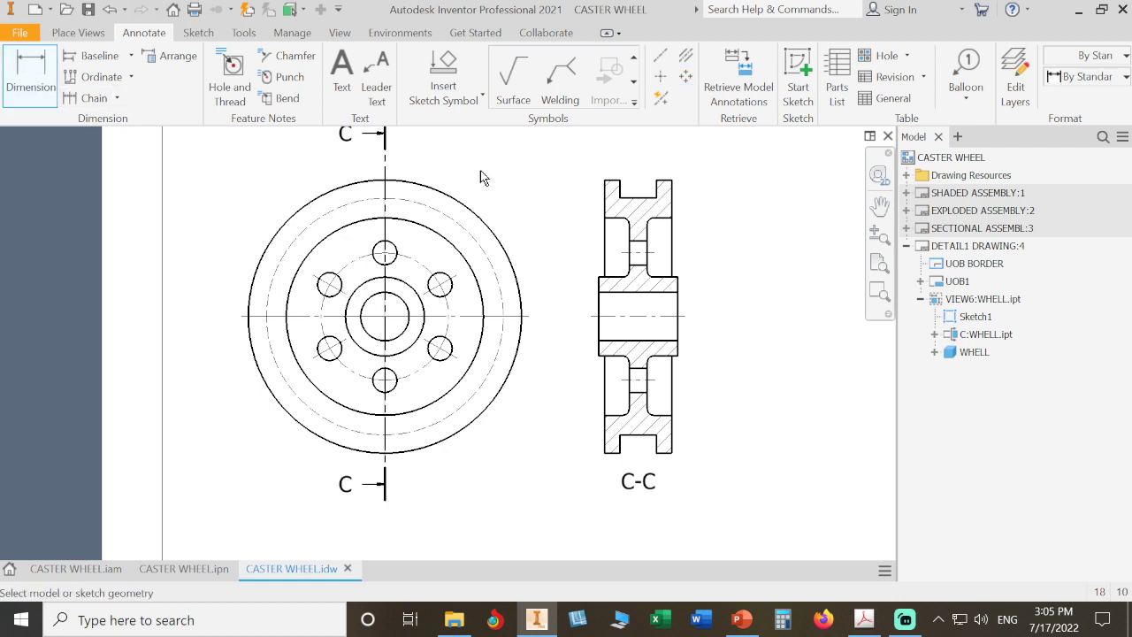
left_click(490, 231)
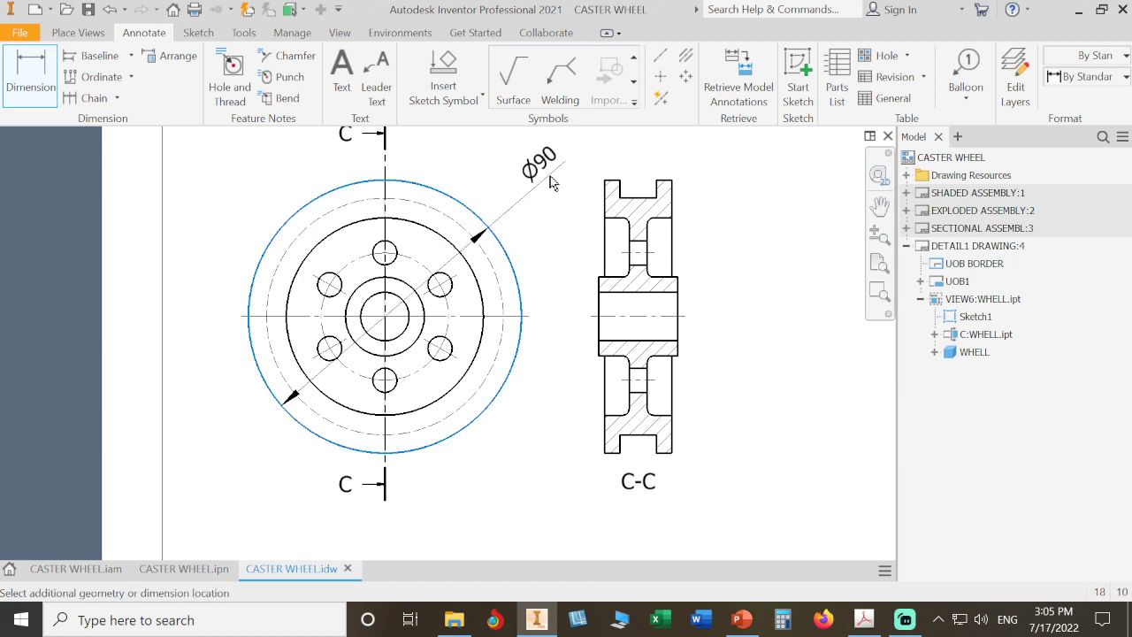
left_click(550, 182)
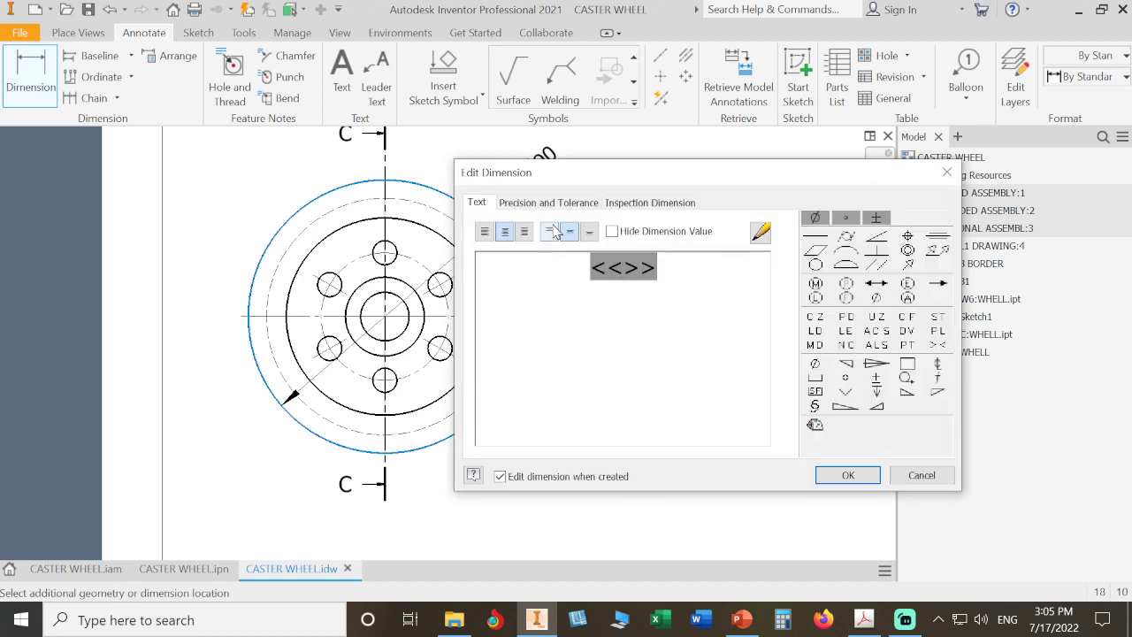
left_click(840, 476)
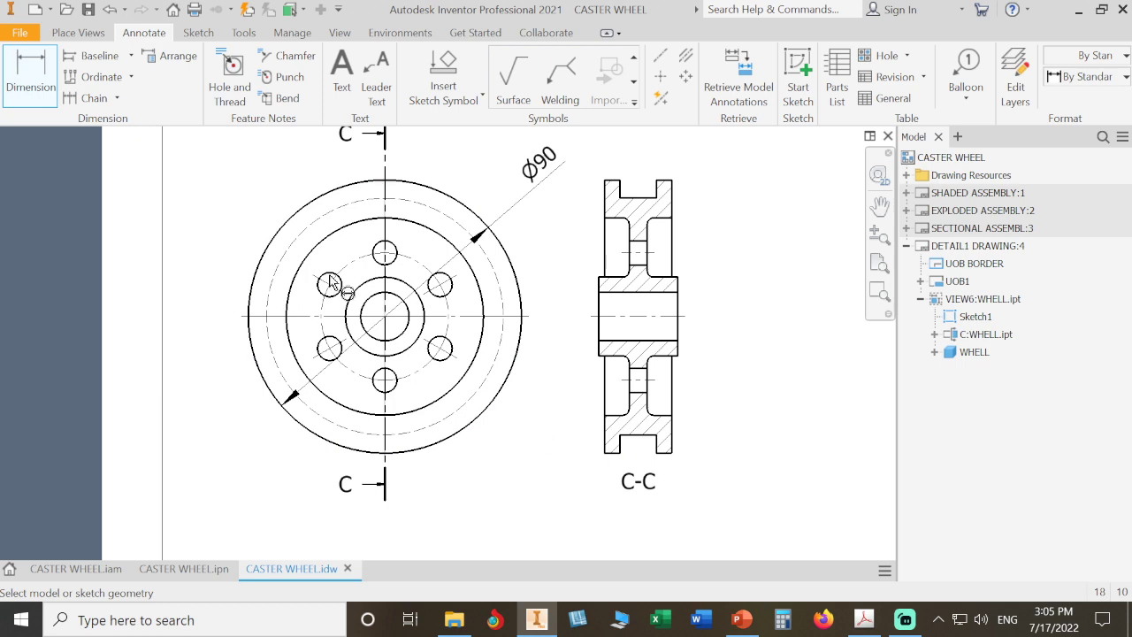
- Dimension the diameter of the large inner circle with a single dimension line, placing the text at the upper left of the wheel
left_click(316, 246)
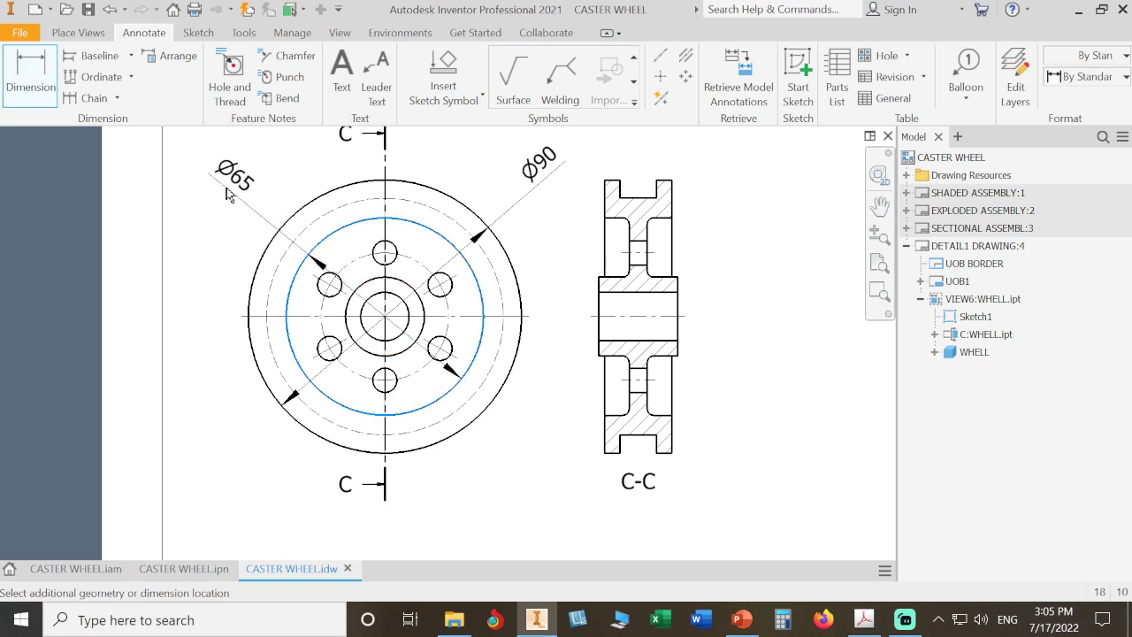
right_click(227, 195)
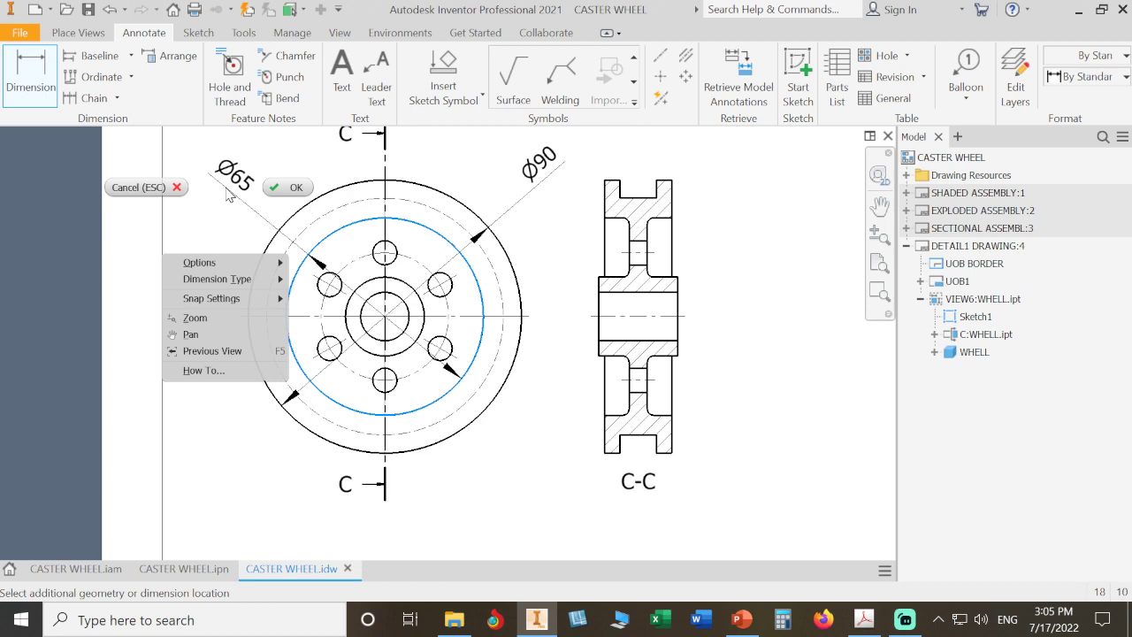
mouse_move(240, 263)
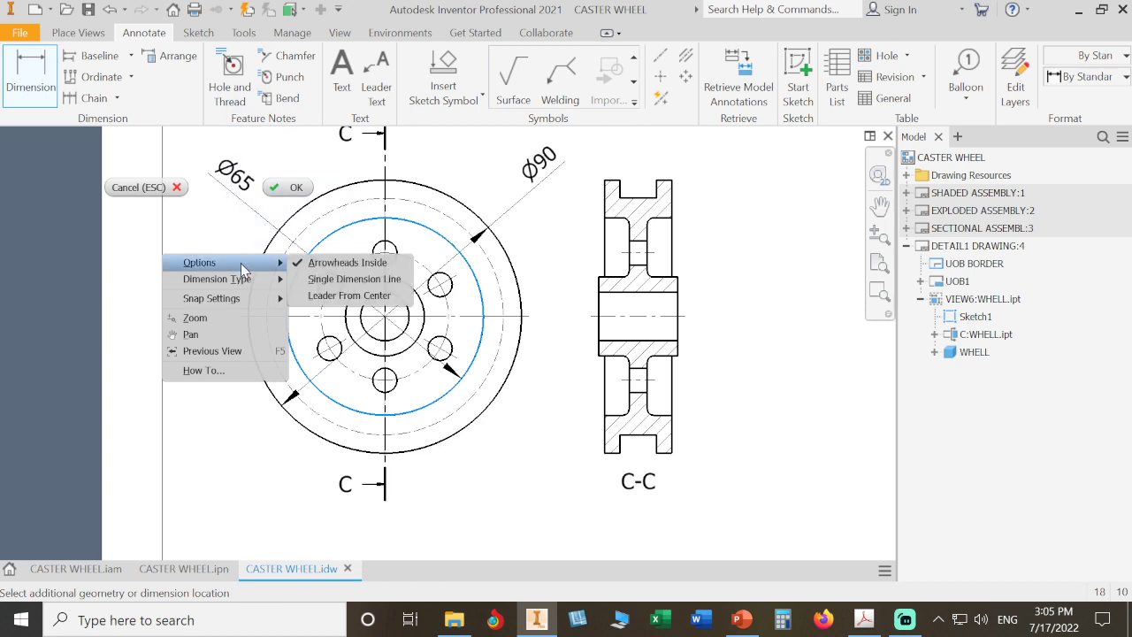
left_click(318, 280)
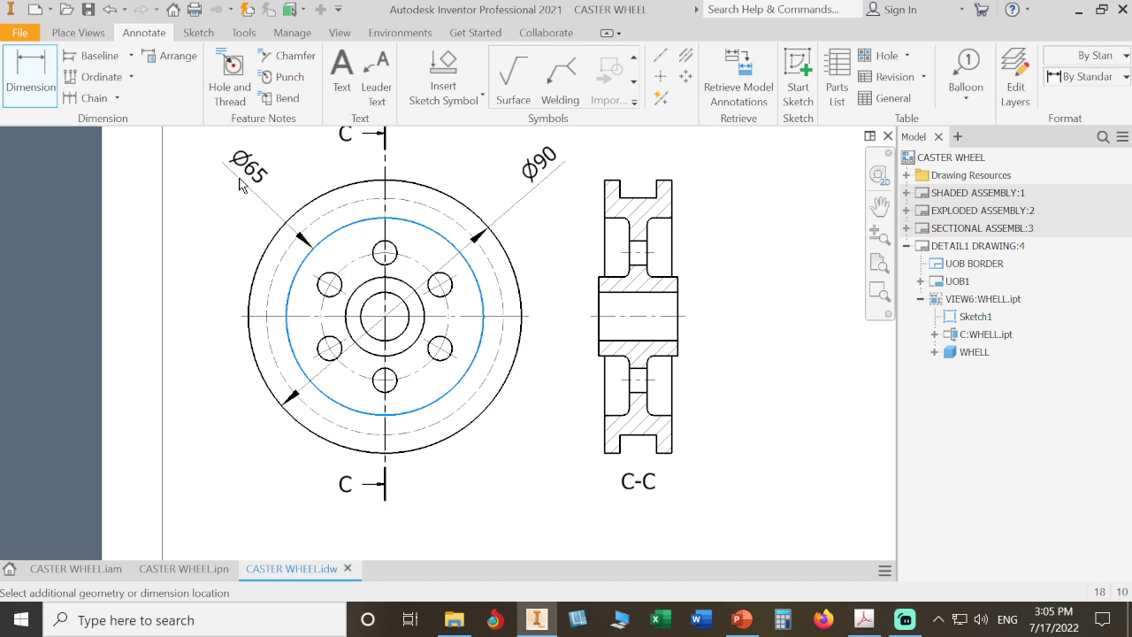
left_click(242, 187)
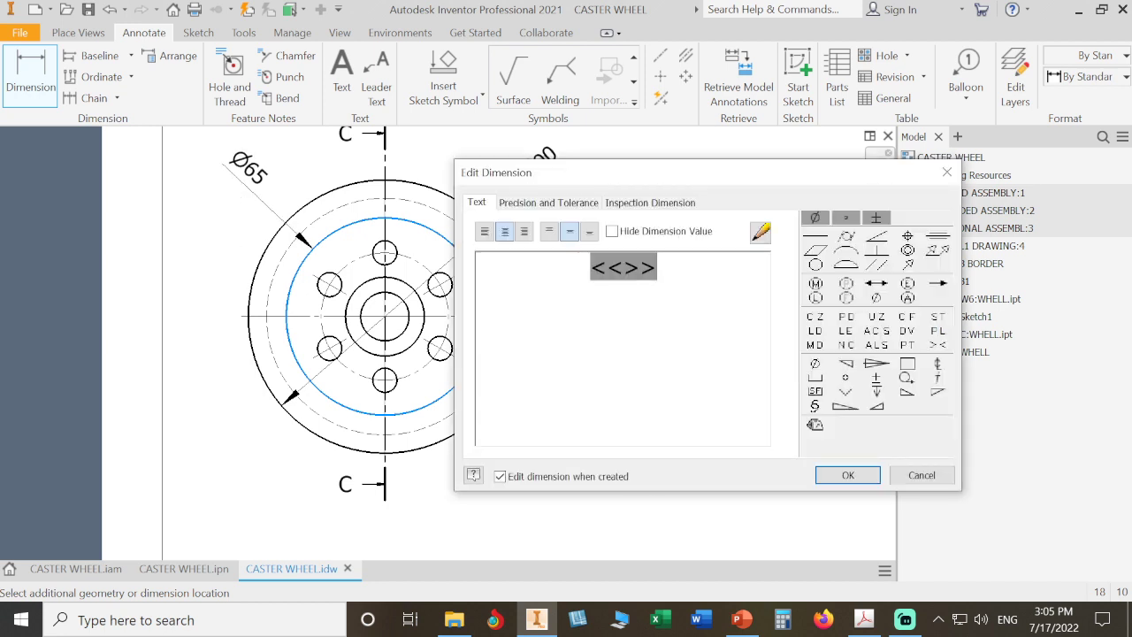
left_click(847, 474)
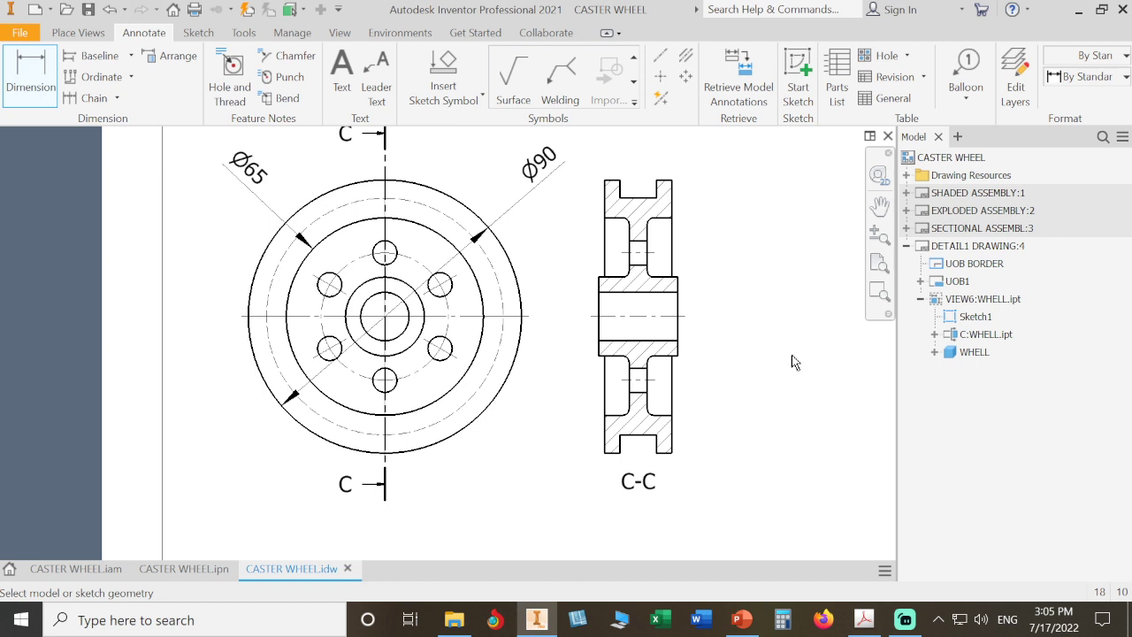
scroll(734, 290, "up", 3)
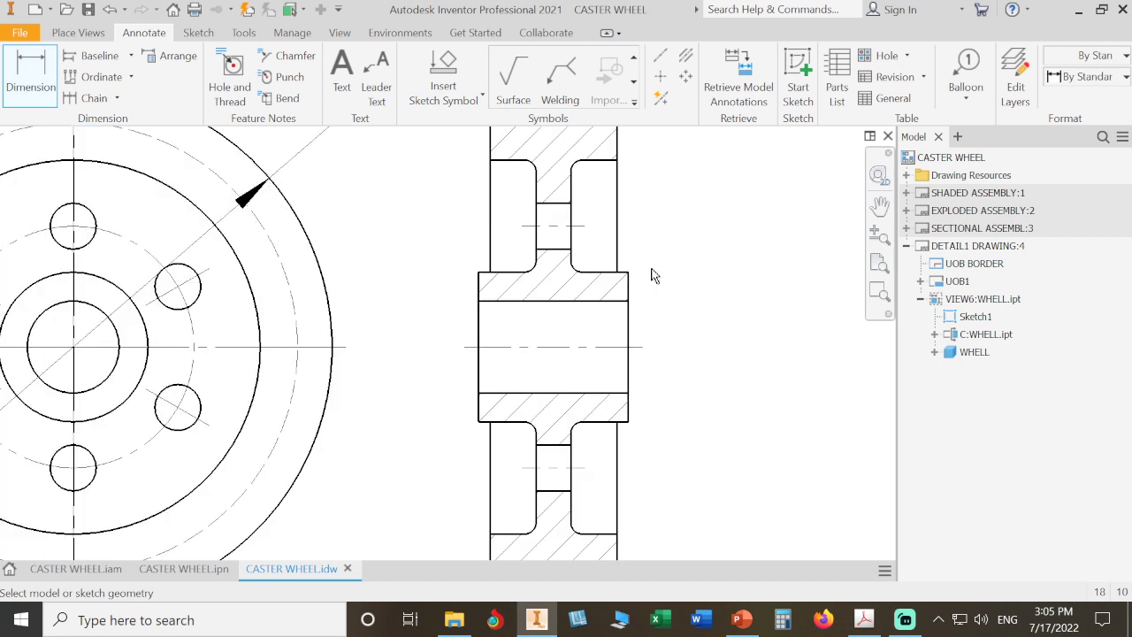
left_click(630, 334)
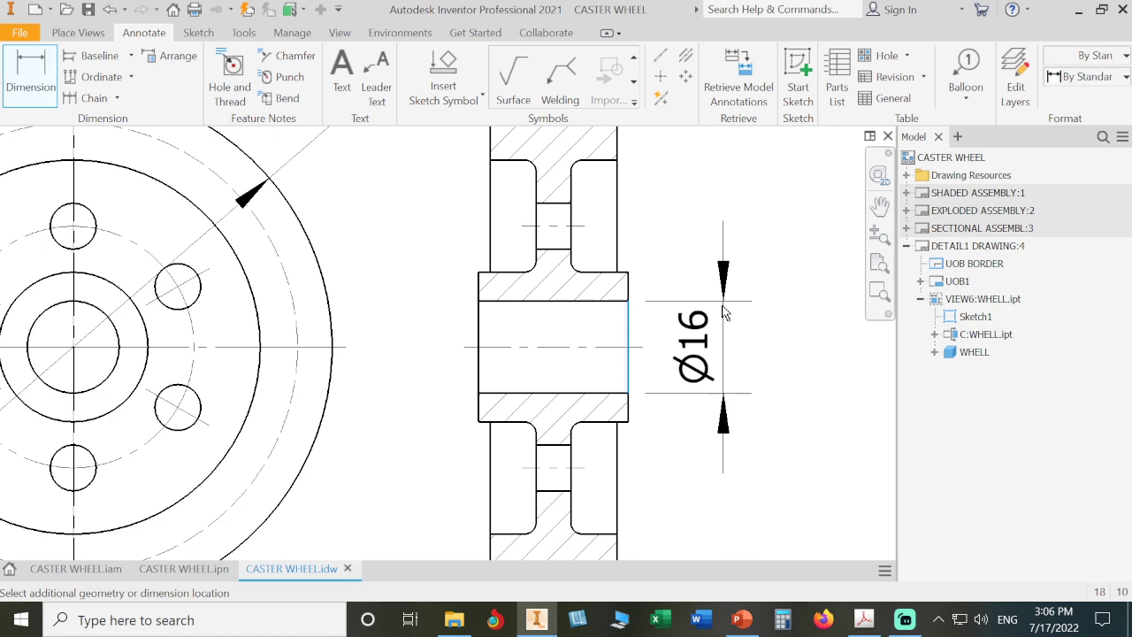
key("Escape")
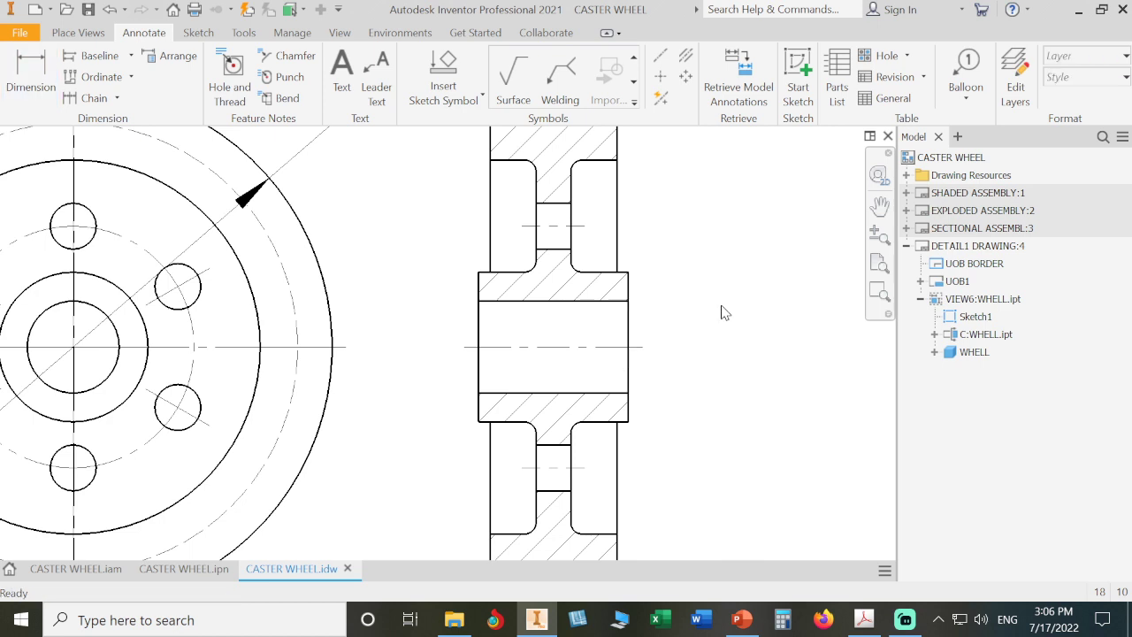
left_click(42, 89)
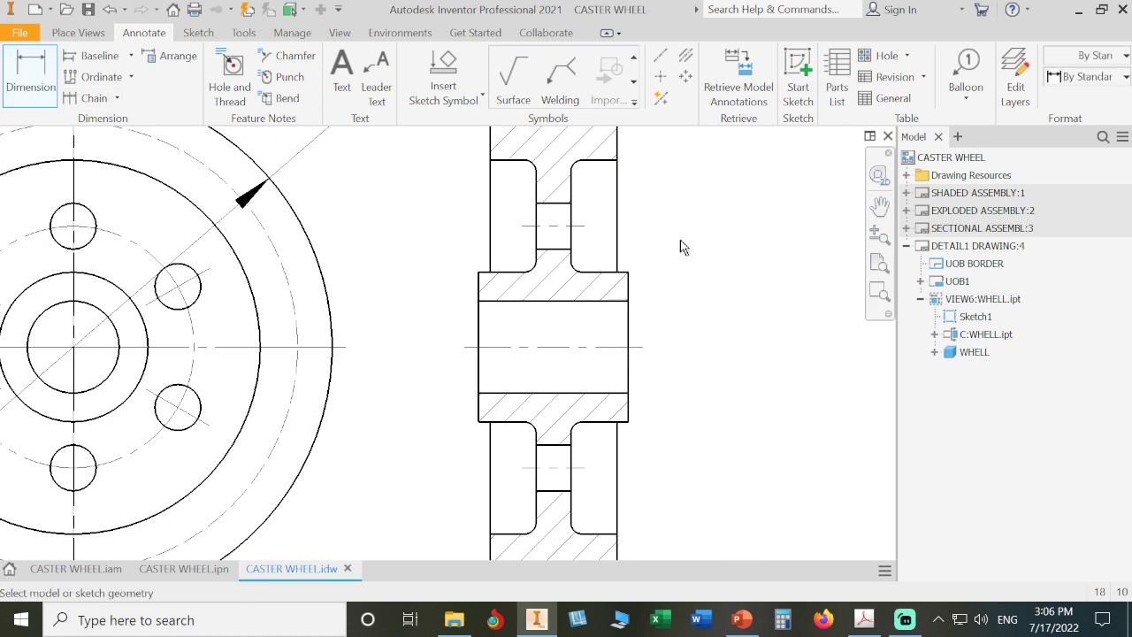
left_click(583, 227)
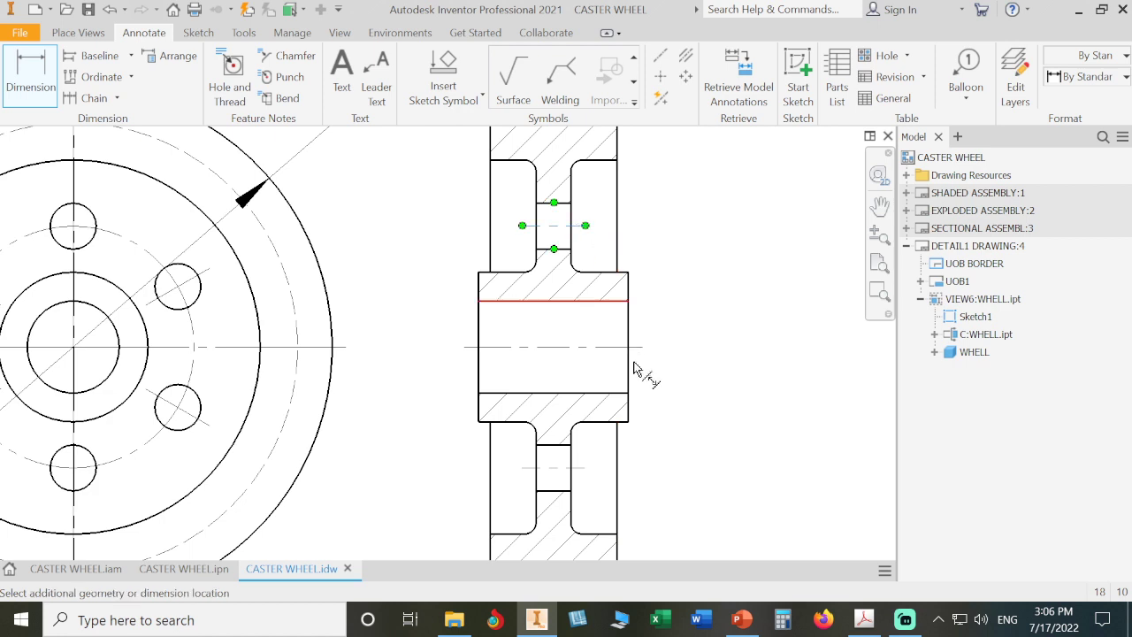
left_click(633, 457)
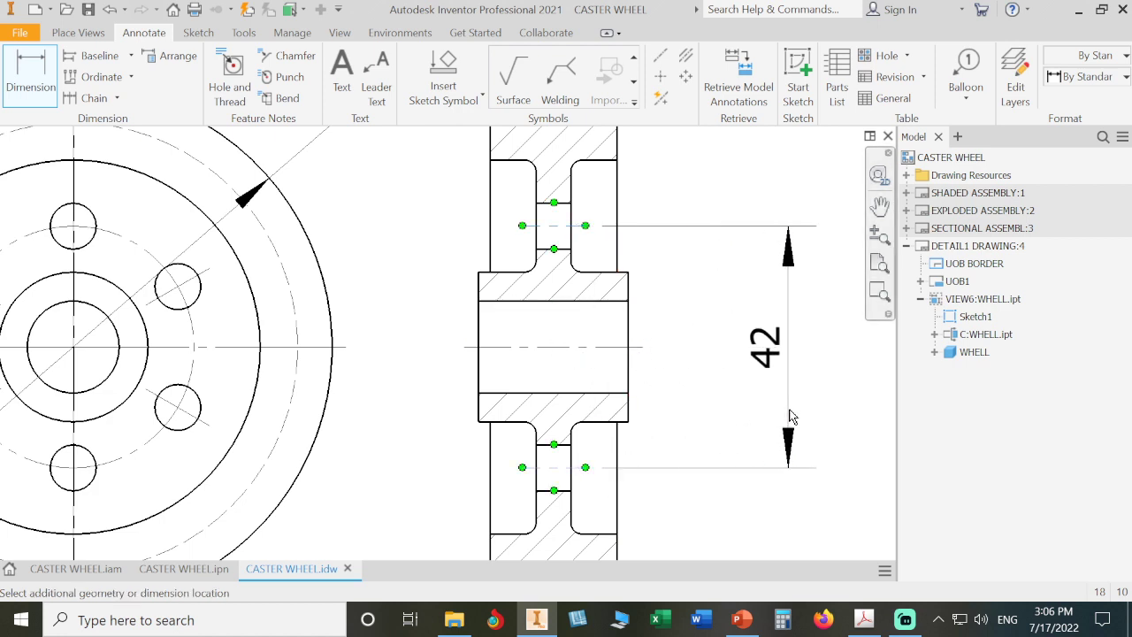
left_click(792, 416)
key("Escape")
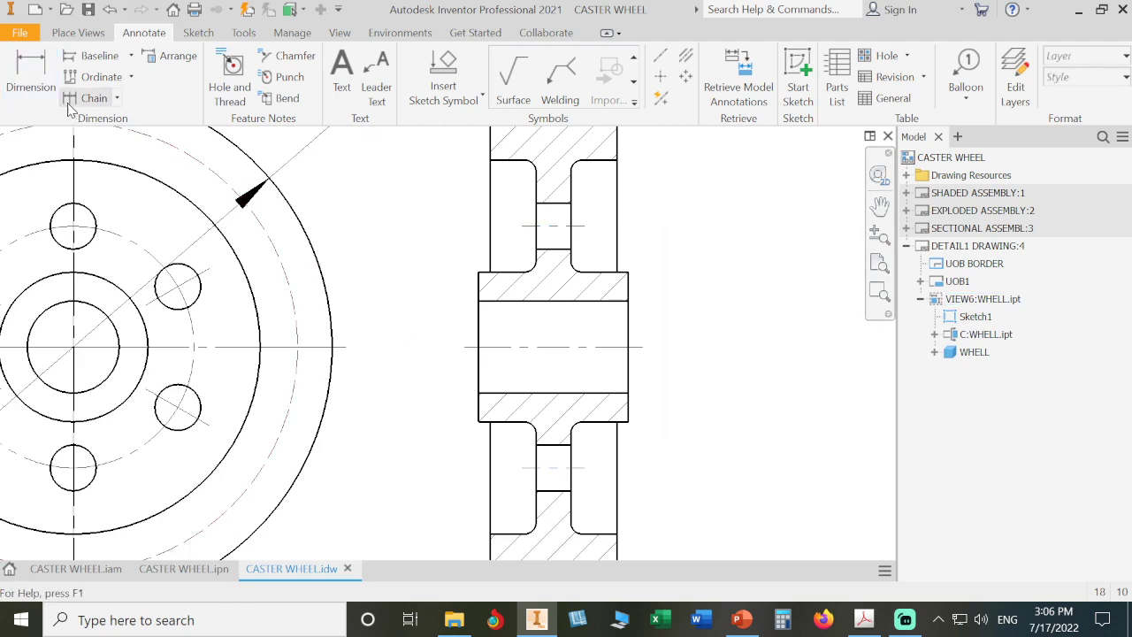
- Dimension the diameter of the pitch circle through the six small holes with a single dimension line, placing the text outside the wheel's left side
left_click(36, 88)
middle_click_drag(453, 322, 796, 220)
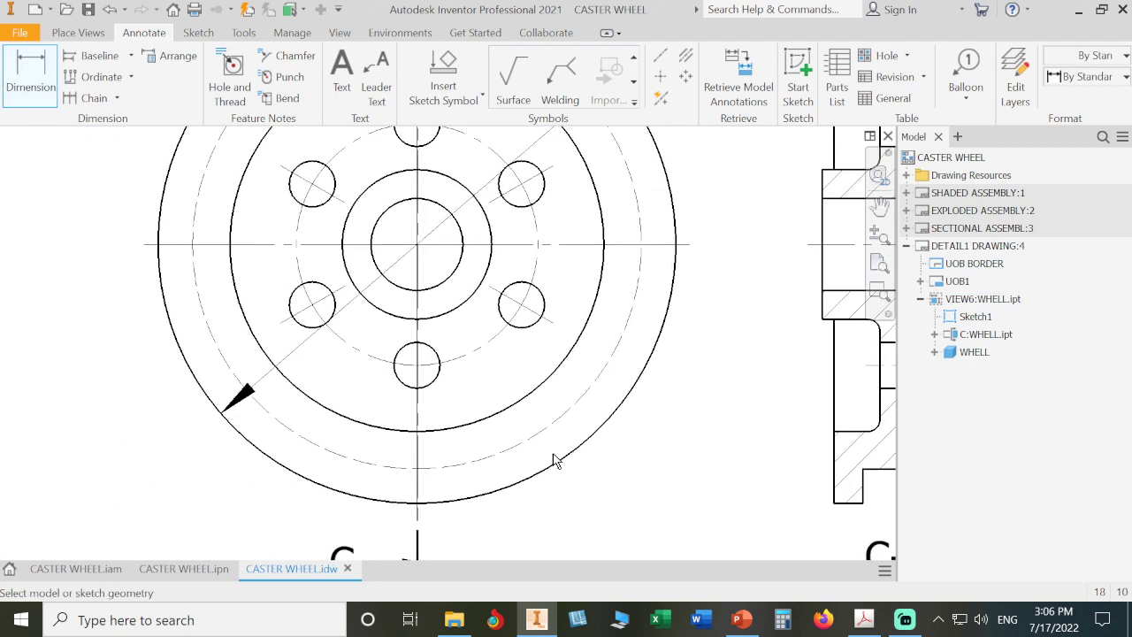
left_click(366, 359)
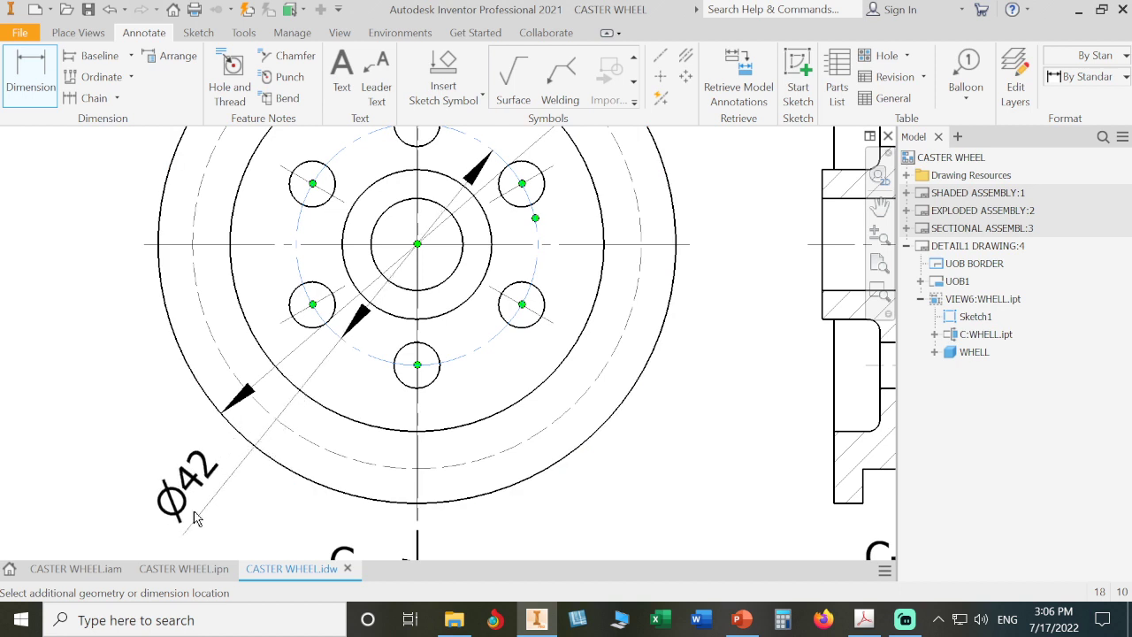
right_click(192, 515)
mouse_move(211, 322)
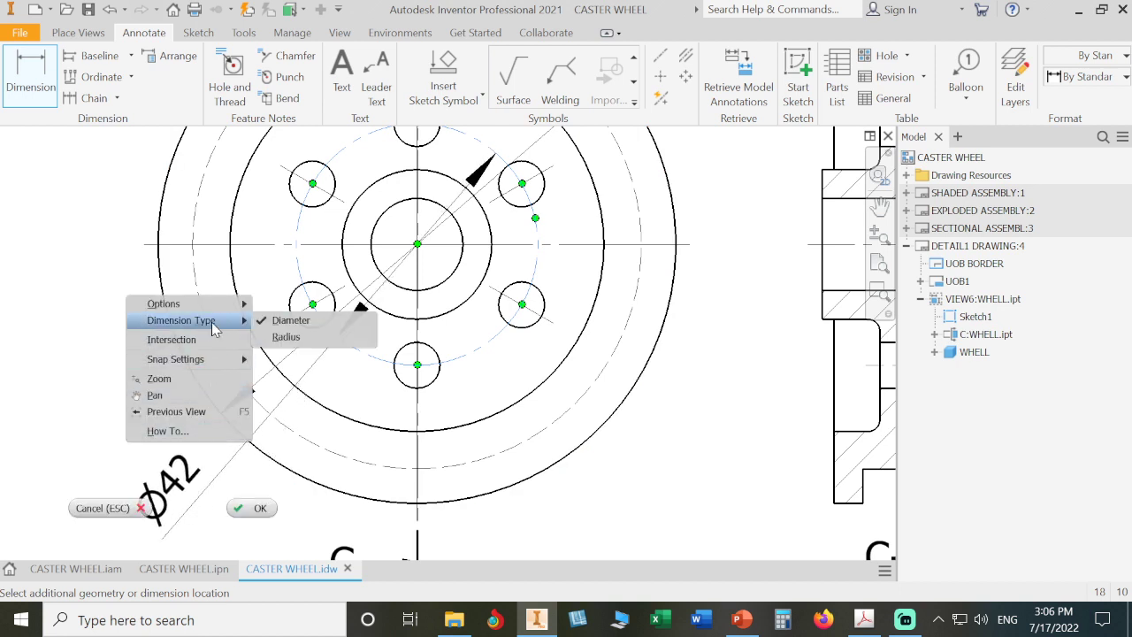
mouse_move(225, 305)
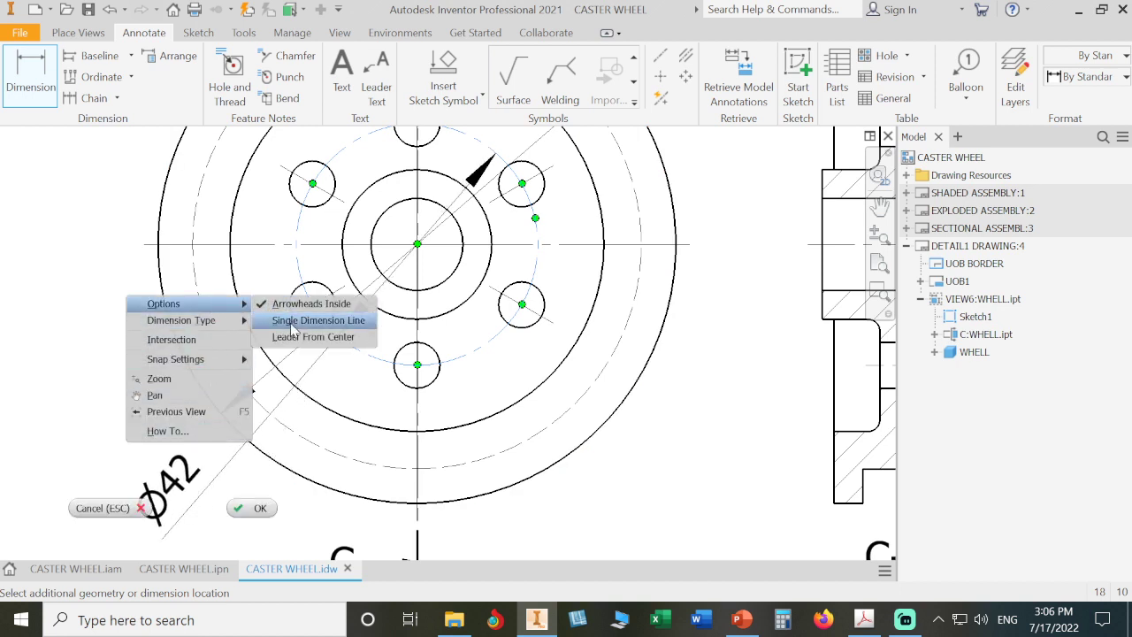
left_click(301, 321)
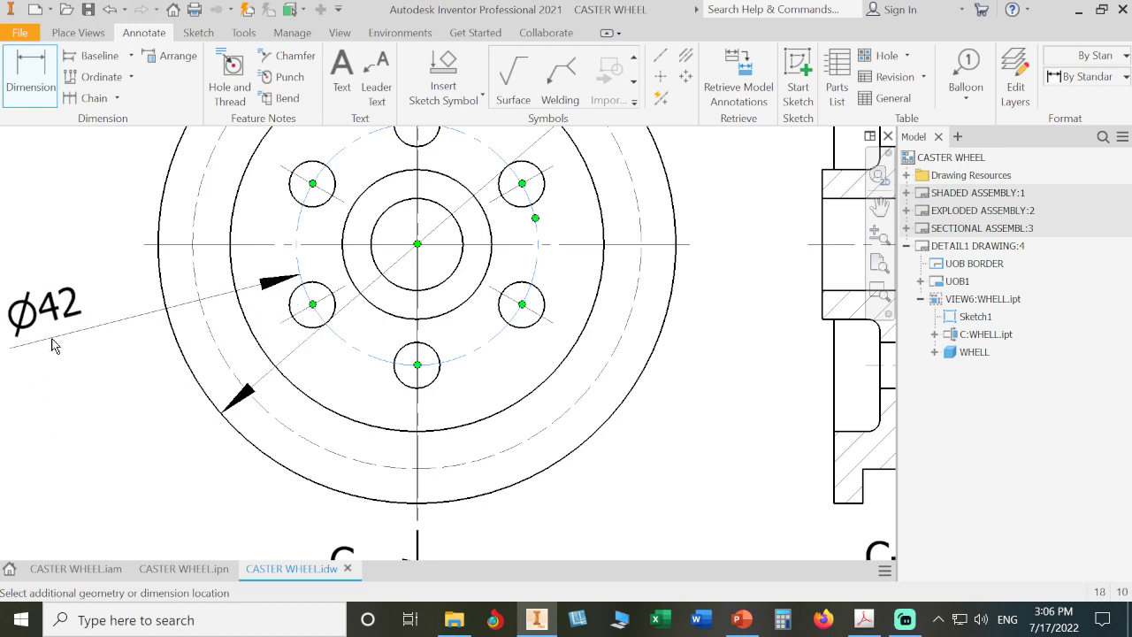
left_click(58, 351)
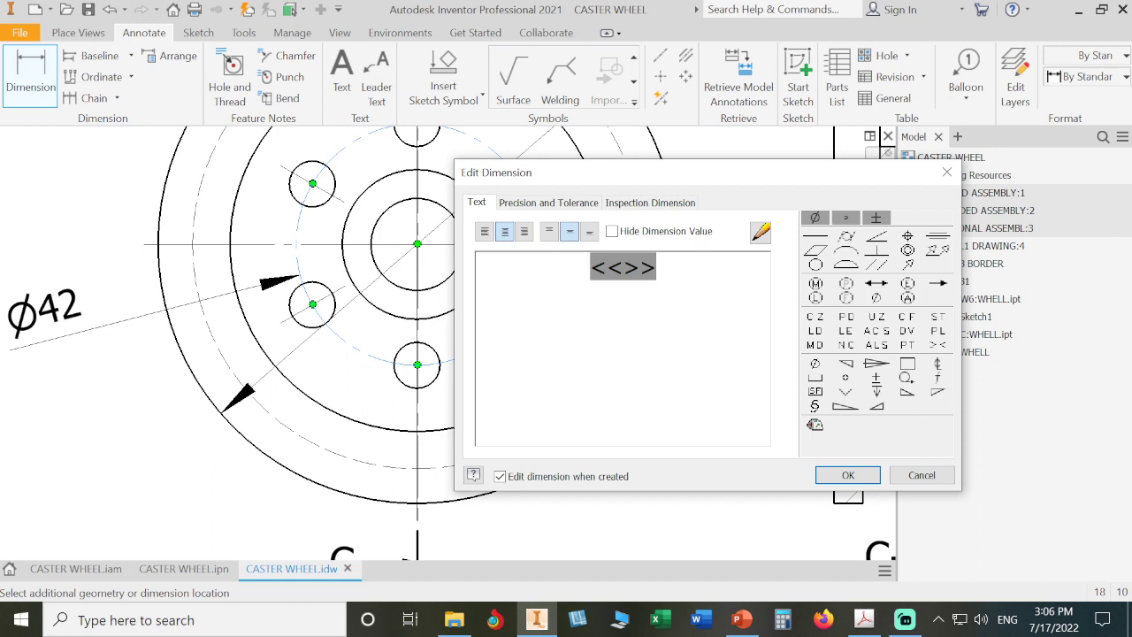
- Add the prefix PCD before the pitch circle's diameter value and accept the dimension
type("P")
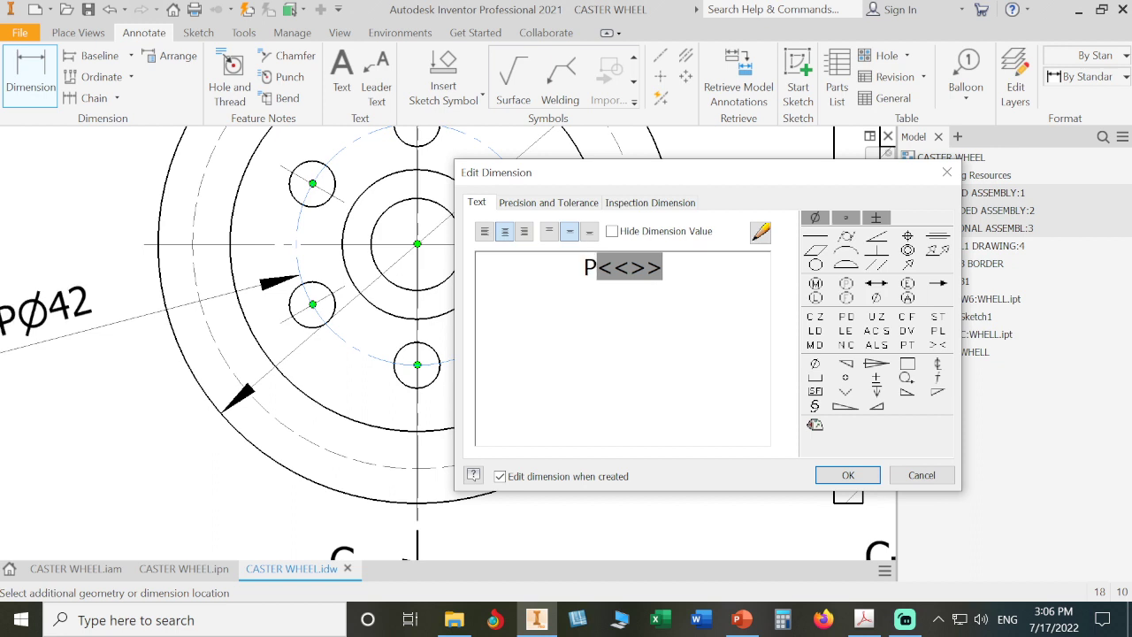
type("CD")
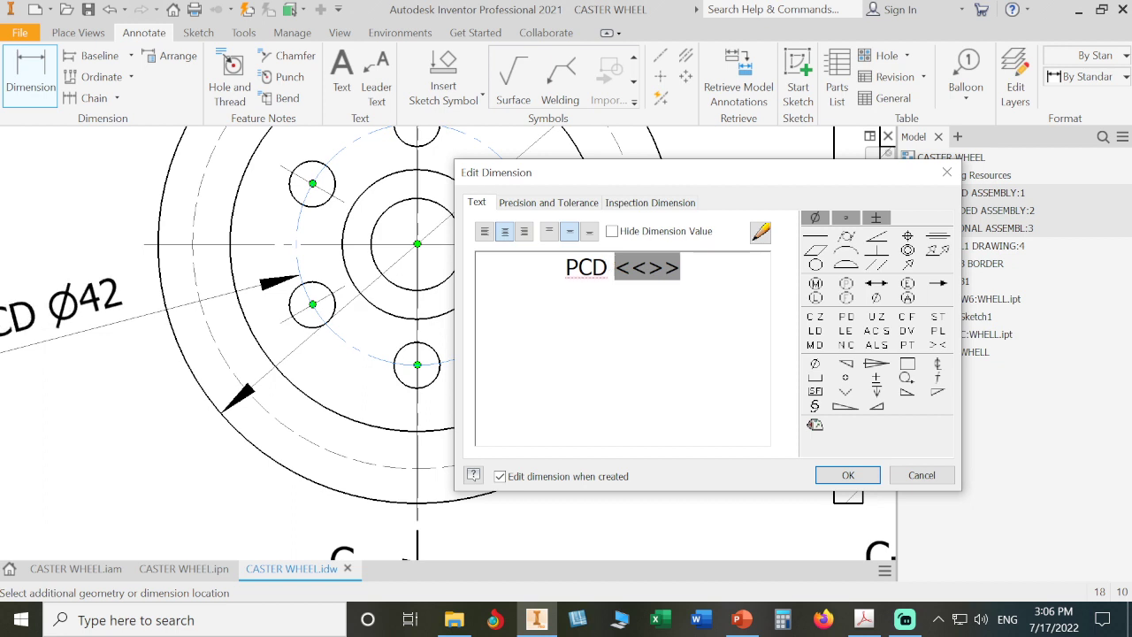
left_click(845, 474)
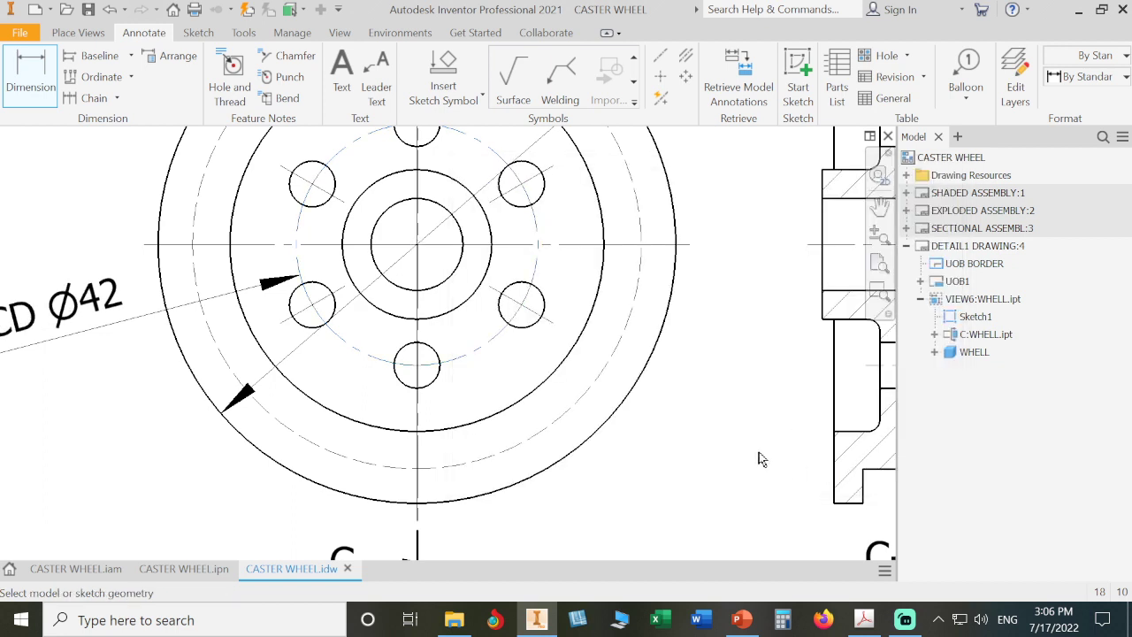
- Dimension the depth of the rim groove at the top of section C-C, placing the dimension to the right of the section
scroll(759, 457, "up", 3)
mouse_move(758, 457)
middle_mouse_down()
mouse_move(663, 445)
mouse_move(578, 457)
mouse_move(569, 478)
middle_mouse_up()
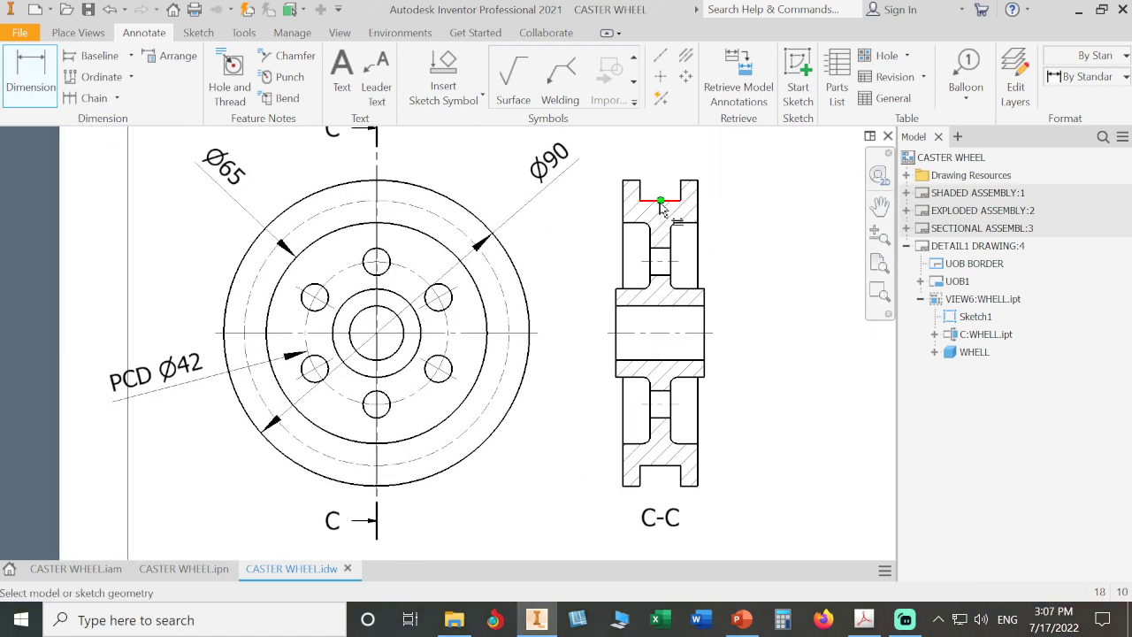
scroll(681, 182, "down", 5)
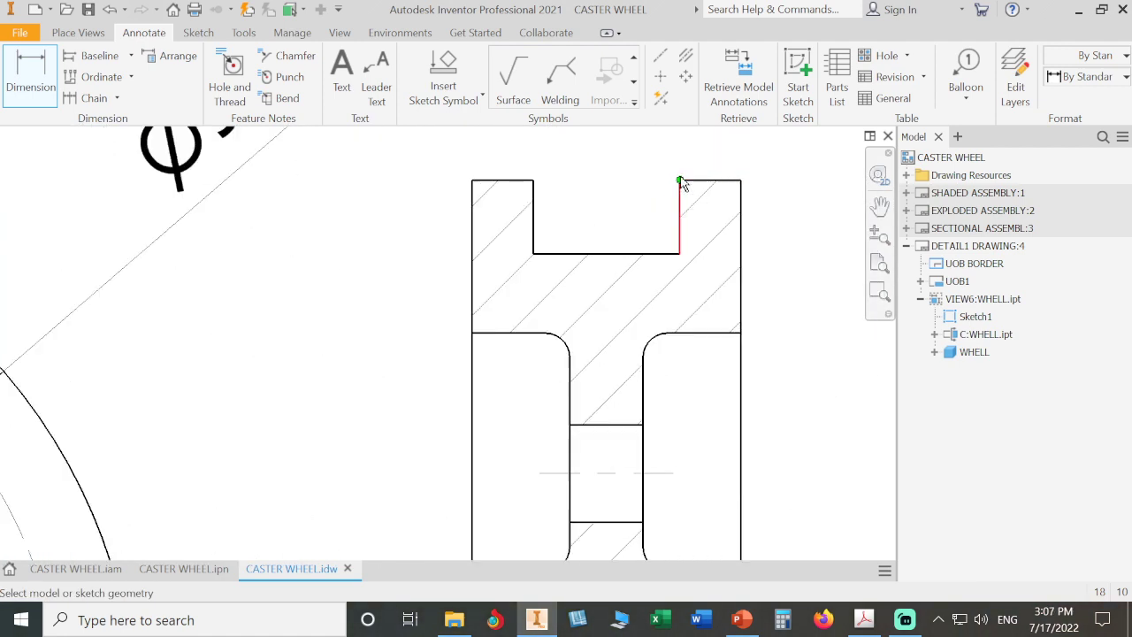
left_click(705, 182)
left_click(652, 253)
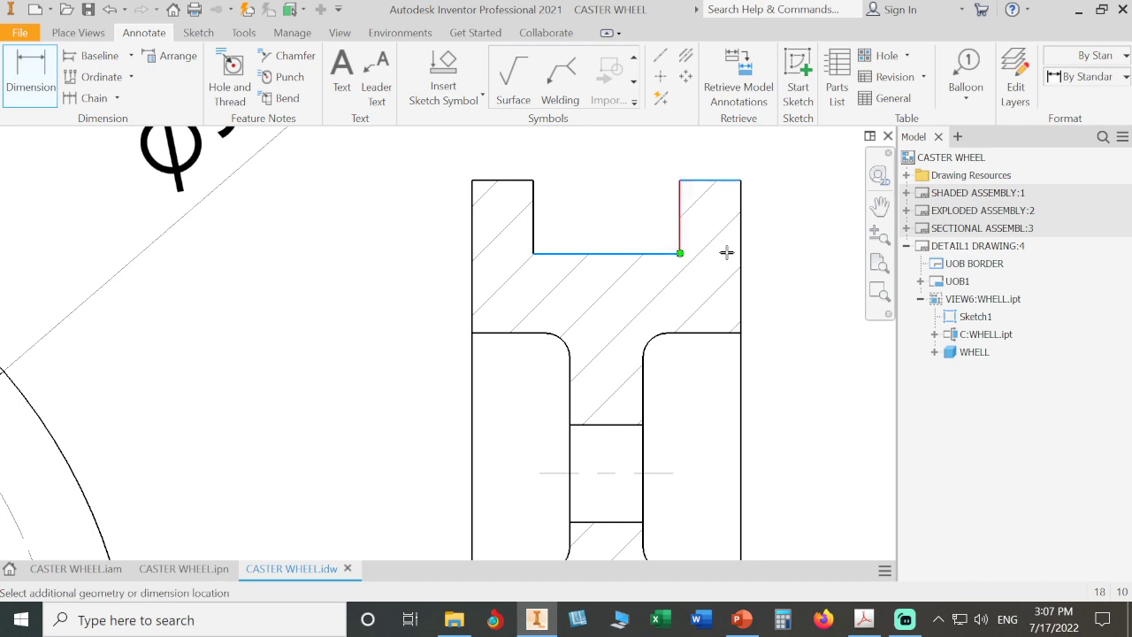
middle_click_drag(789, 256, 522, 294)
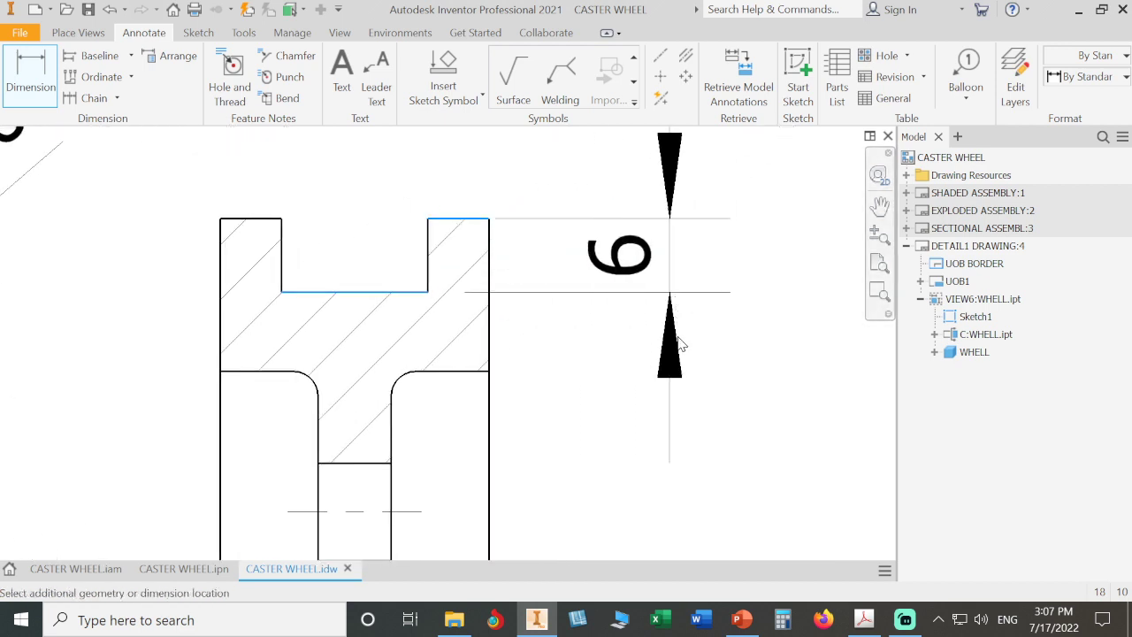
left_click(672, 321)
left_click(847, 475)
- Dimension the width of the upper rim groove in section C-C, placing the dimension above the section
scroll(757, 413, "up", 3)
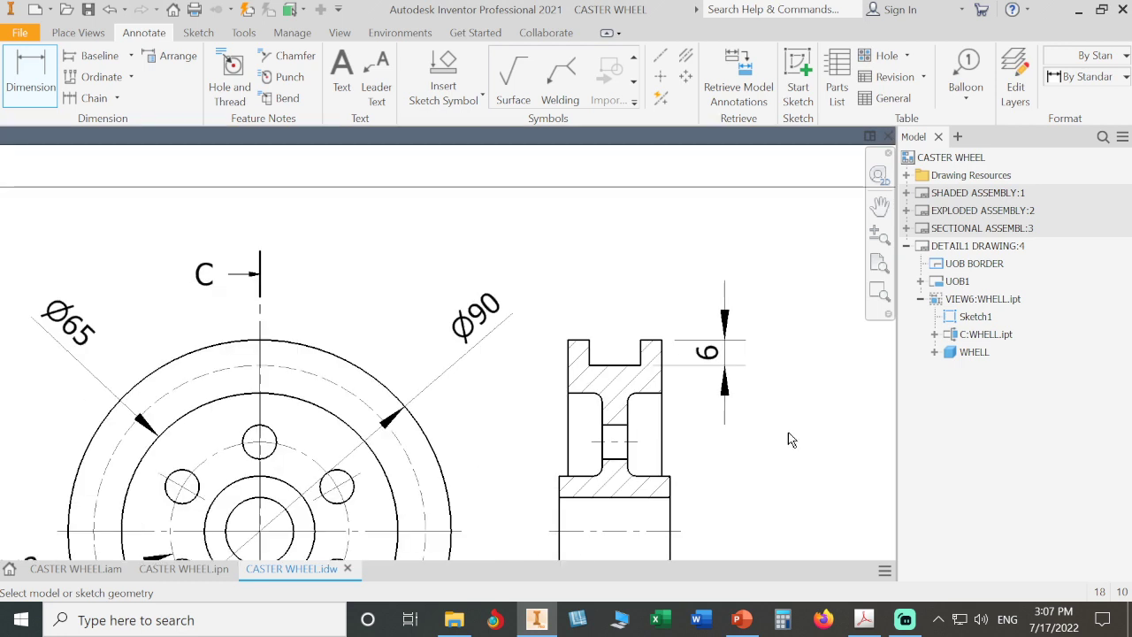
left_click(630, 364)
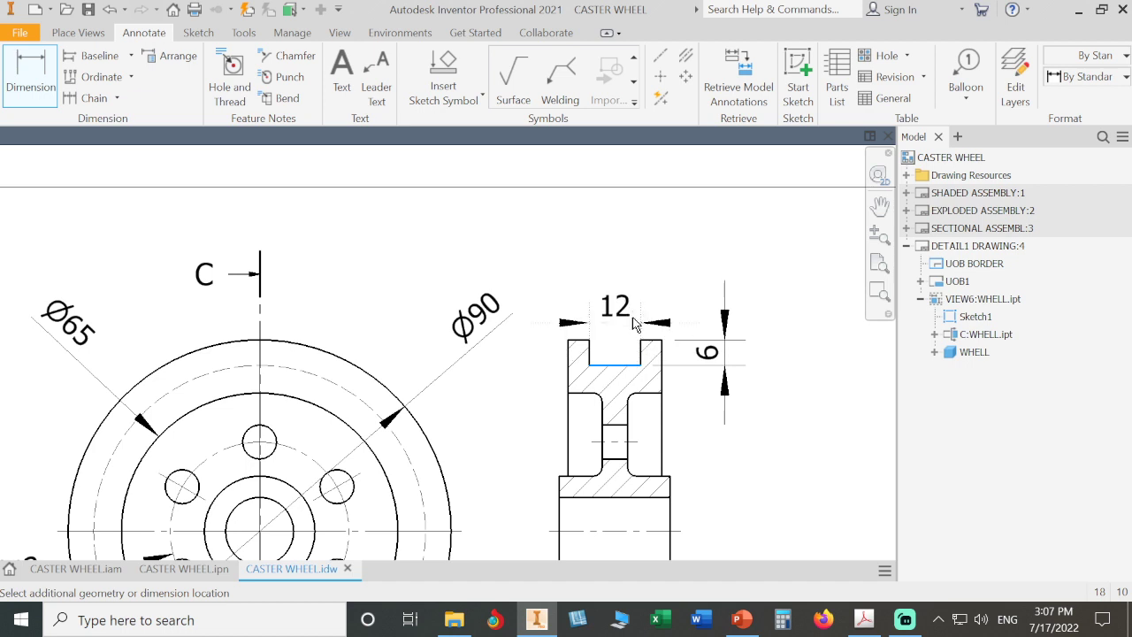
left_click(668, 300)
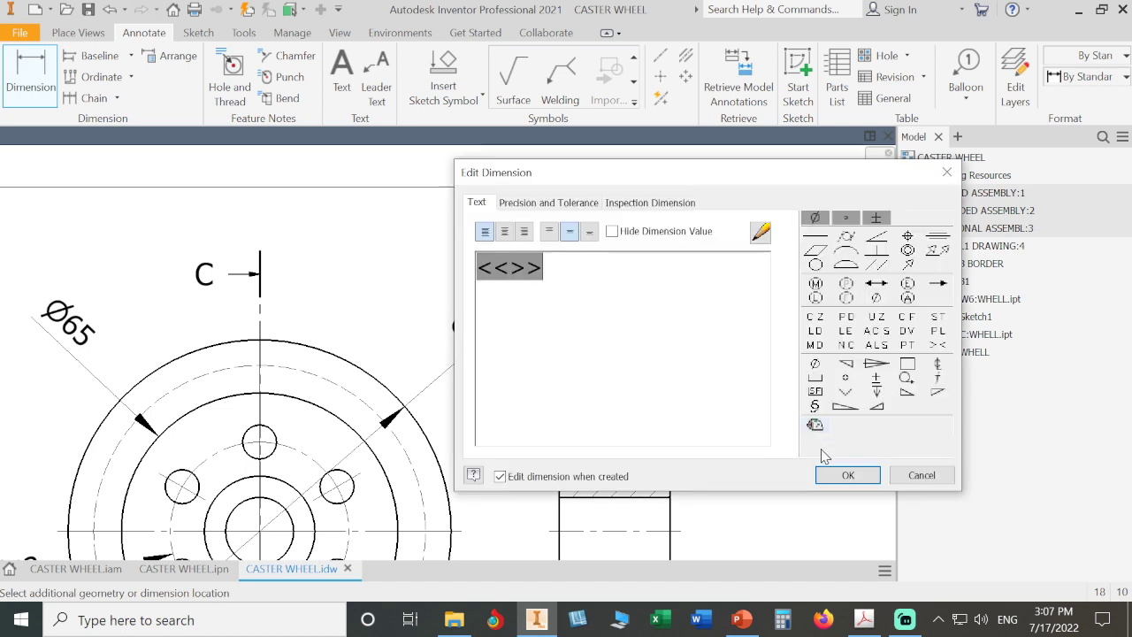
left_click(847, 475)
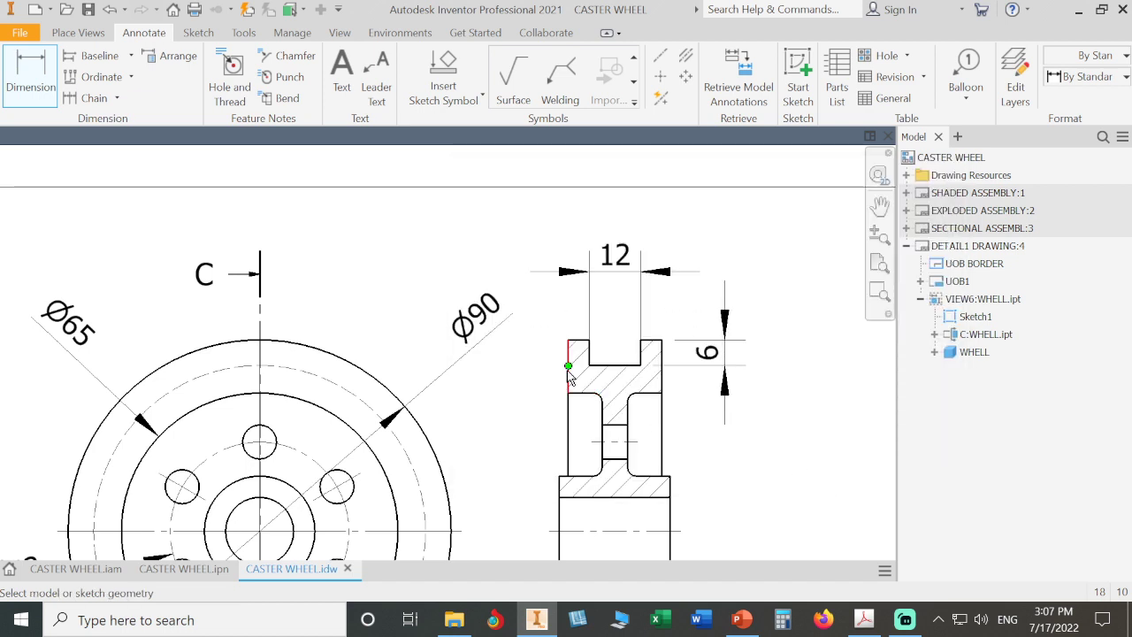
- Dimension the rim's overall width between its two side edges above section C-C, and end the dimension command
left_click(569, 382)
left_click(662, 382)
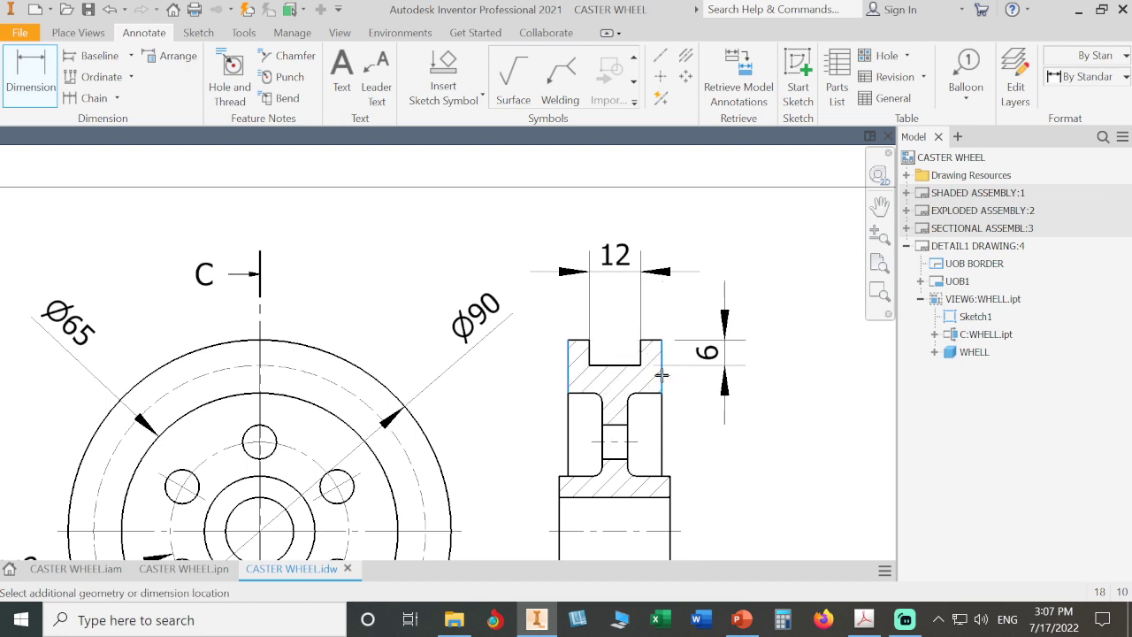
left_click(668, 308)
left_click(847, 475)
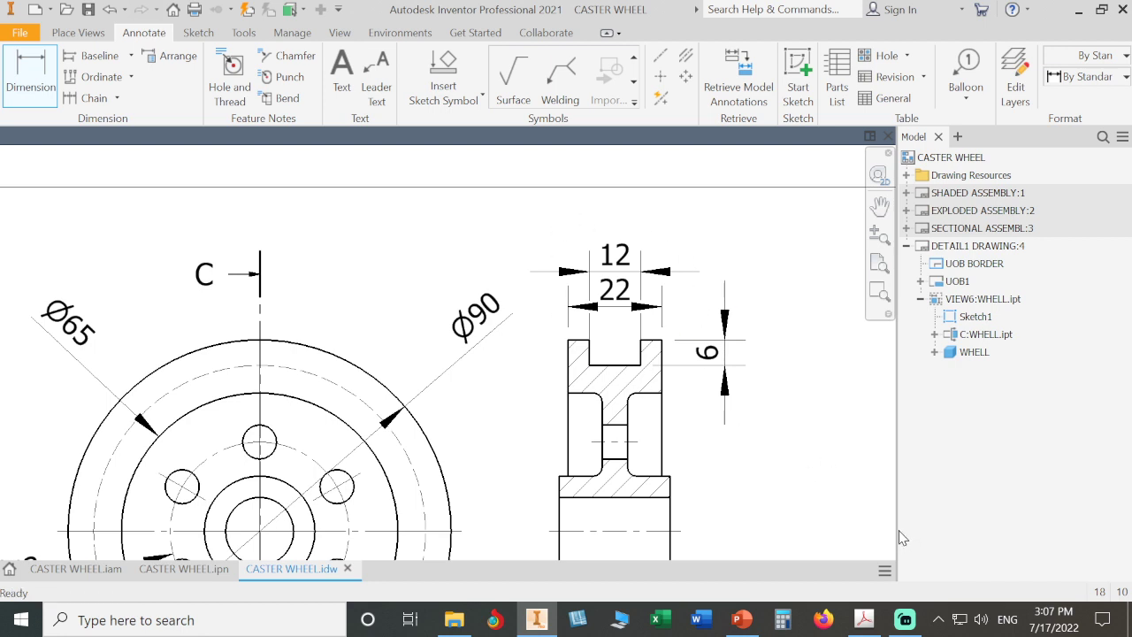
key("Escape")
- Rearrange section C-C's dimensions with the overall width above the groove width, and move the groove depth text below its arrows
left_click_drag(623, 307, 616, 226)
left_click_drag(627, 268, 623, 309)
left_click(634, 228)
mouse_move(626, 228)
left_mouse_down()
mouse_move(616, 226)
mouse_move(616, 247)
left_mouse_up()
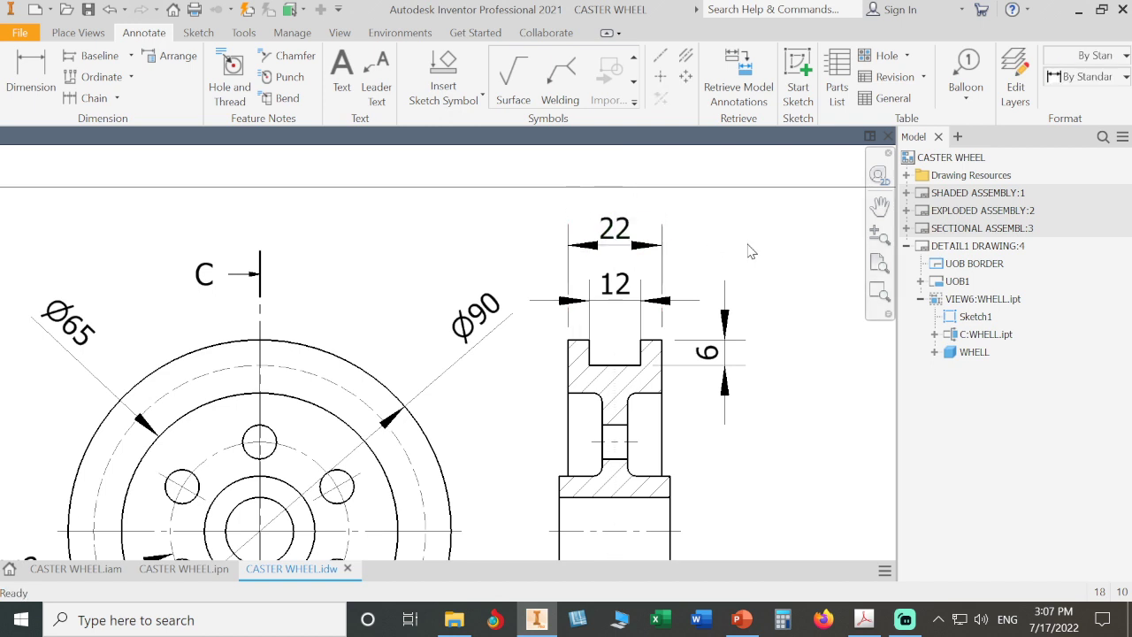
left_click(644, 284)
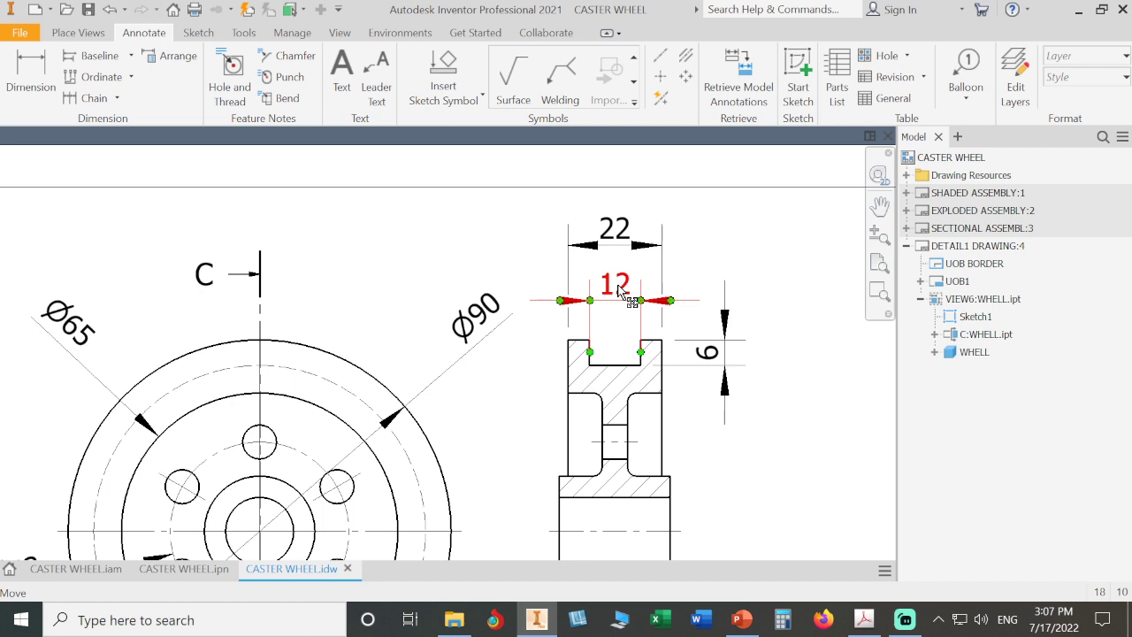
mouse_move(618, 291)
left_mouse_down()
mouse_move(803, 313)
mouse_move(619, 283)
mouse_move(445, 281)
mouse_move(737, 308)
mouse_move(616, 293)
mouse_move(626, 293)
mouse_move(617, 308)
left_mouse_up()
left_click_drag(713, 351, 708, 434)
left_click(754, 451)
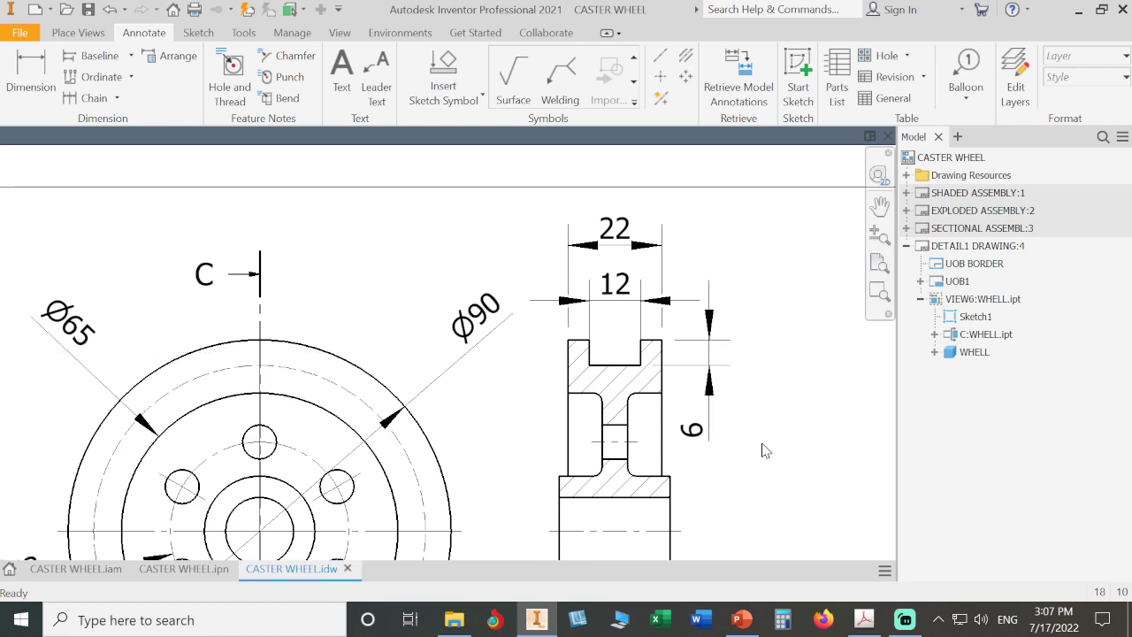
- Save the caster wheel drawing with the new dimensions
key("Home")
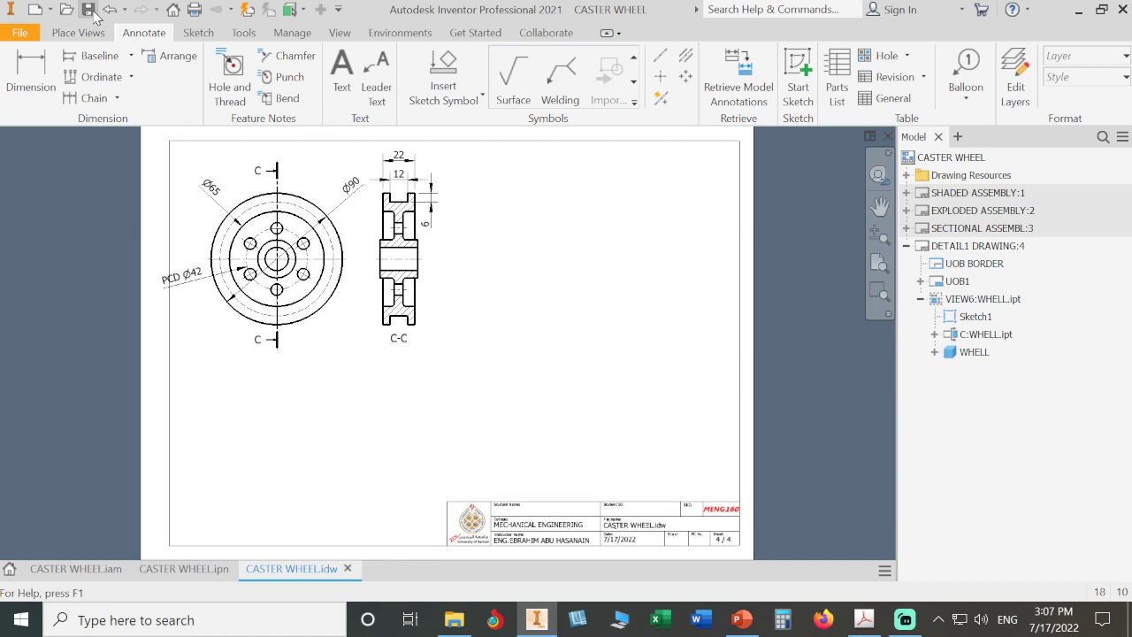
left_click(88, 9)
left_click(758, 172)
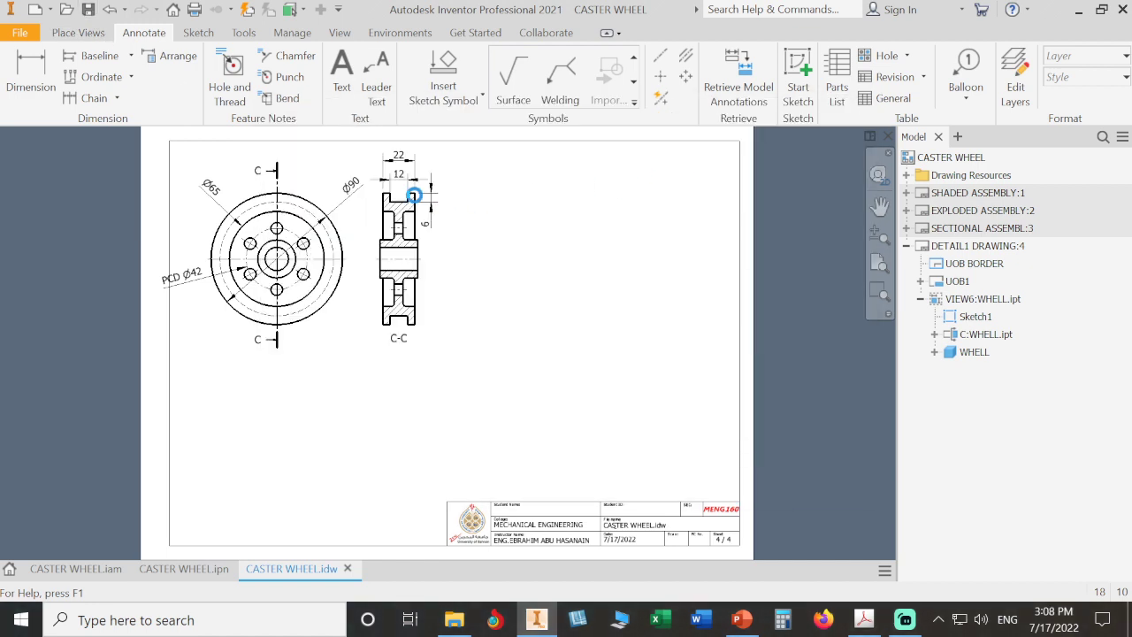
- Add a hole note to the central bore in section C-C, placing the text to the upper right of the section
scroll(372, 235, "up", 1)
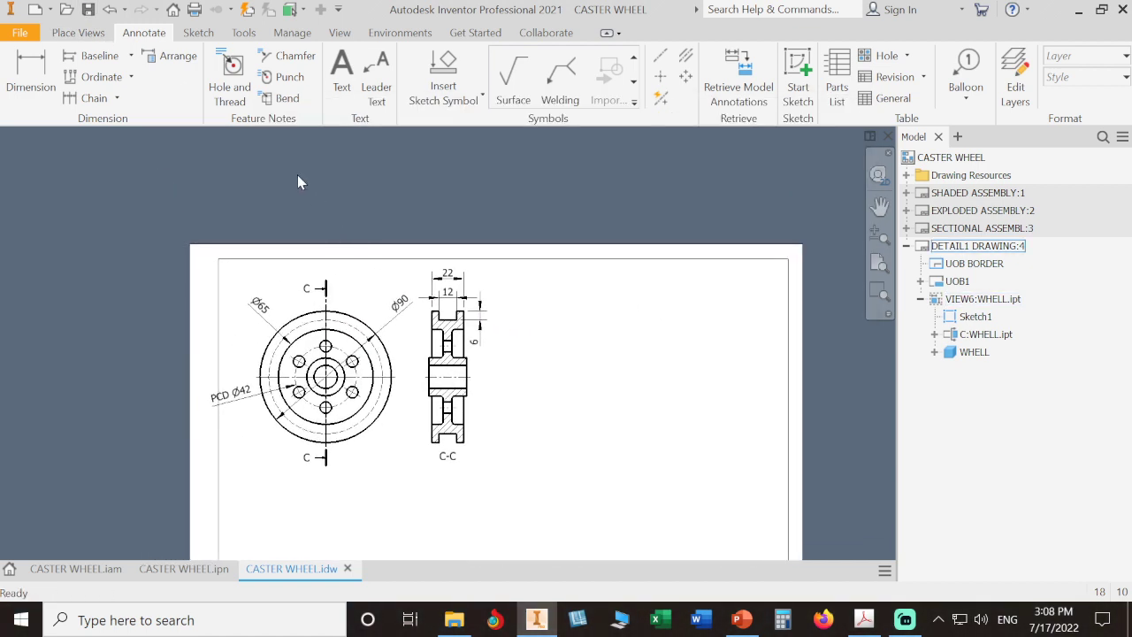
left_click(223, 77)
scroll(528, 328, "up", 3)
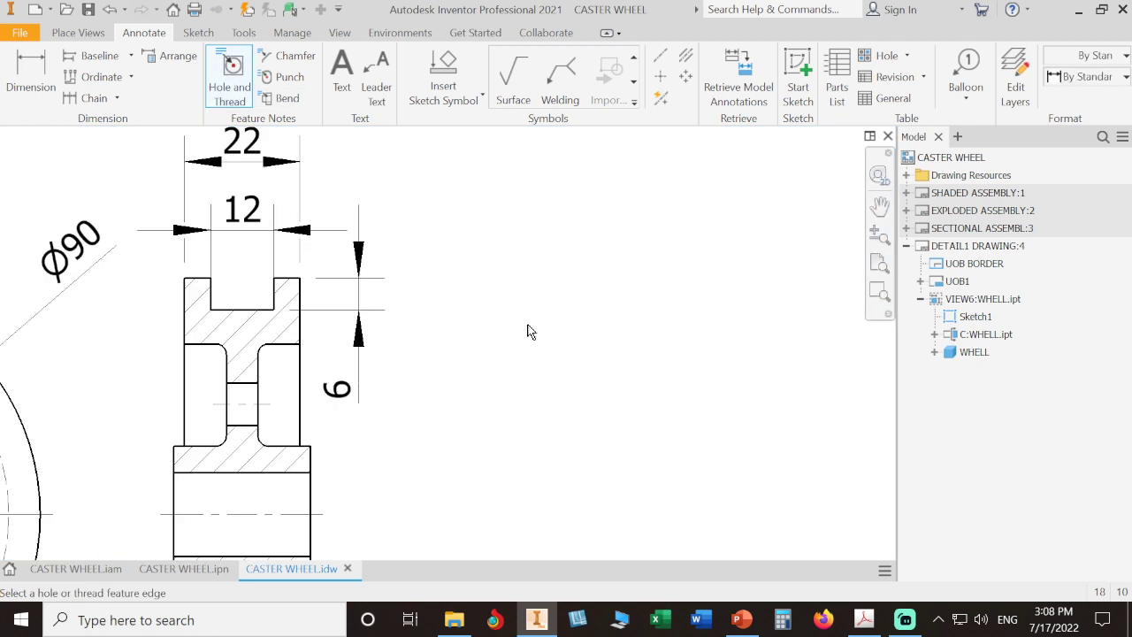
left_click(370, 350)
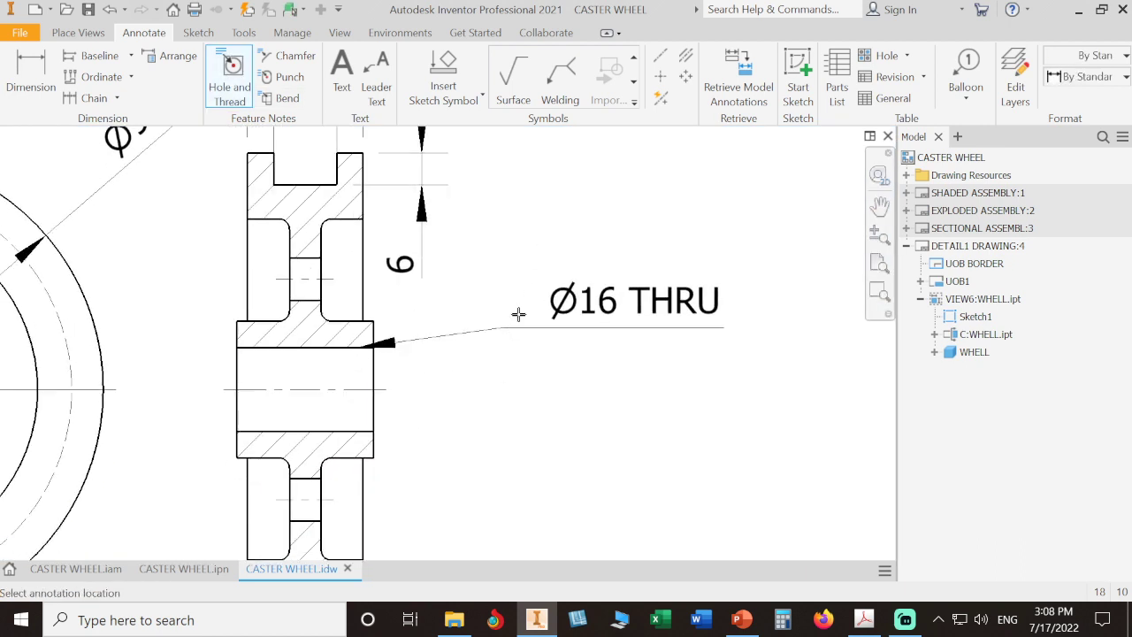
left_click(540, 259)
right_click(543, 256)
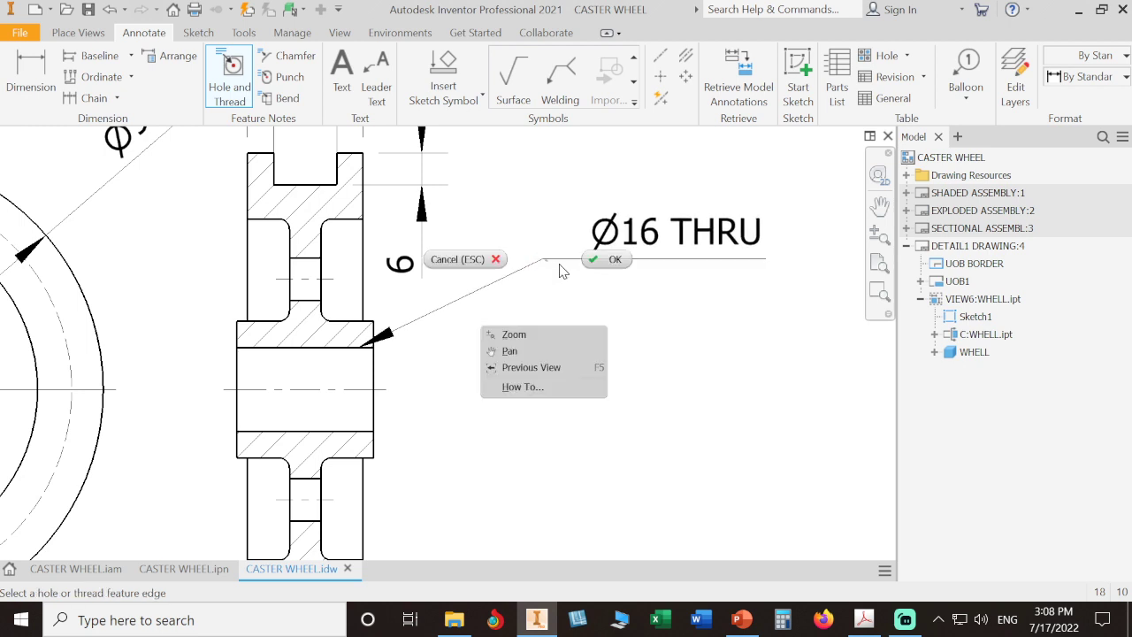
left_click(610, 254)
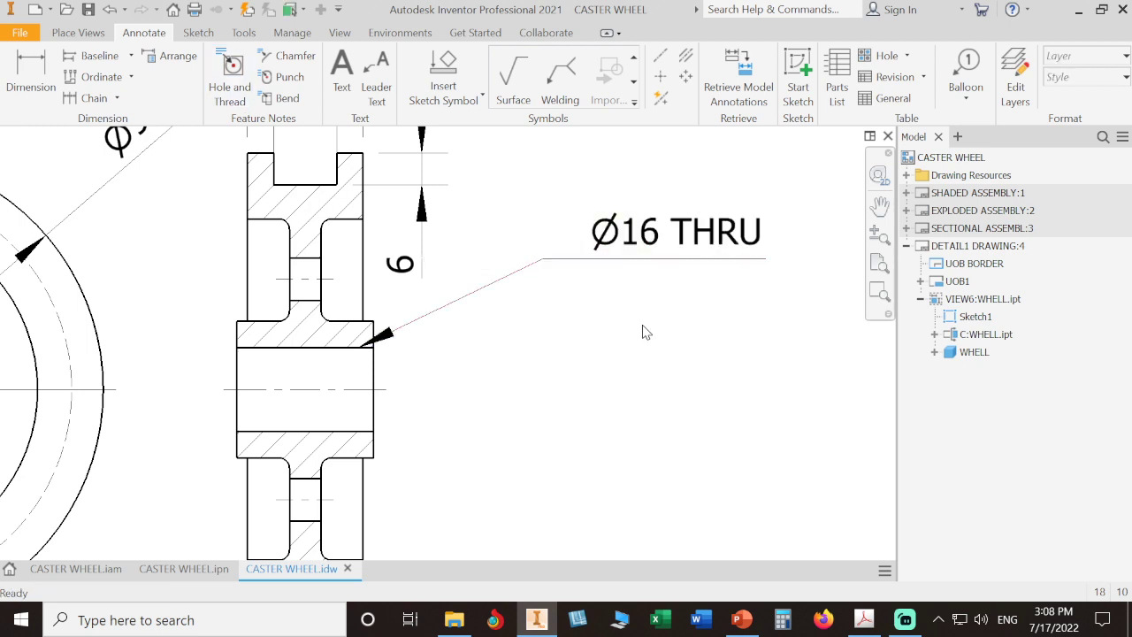
- Add a hole note to the lower-right small hole in the front view, placing the text below the wheel
scroll(644, 332, "down", 3)
left_click(229, 80)
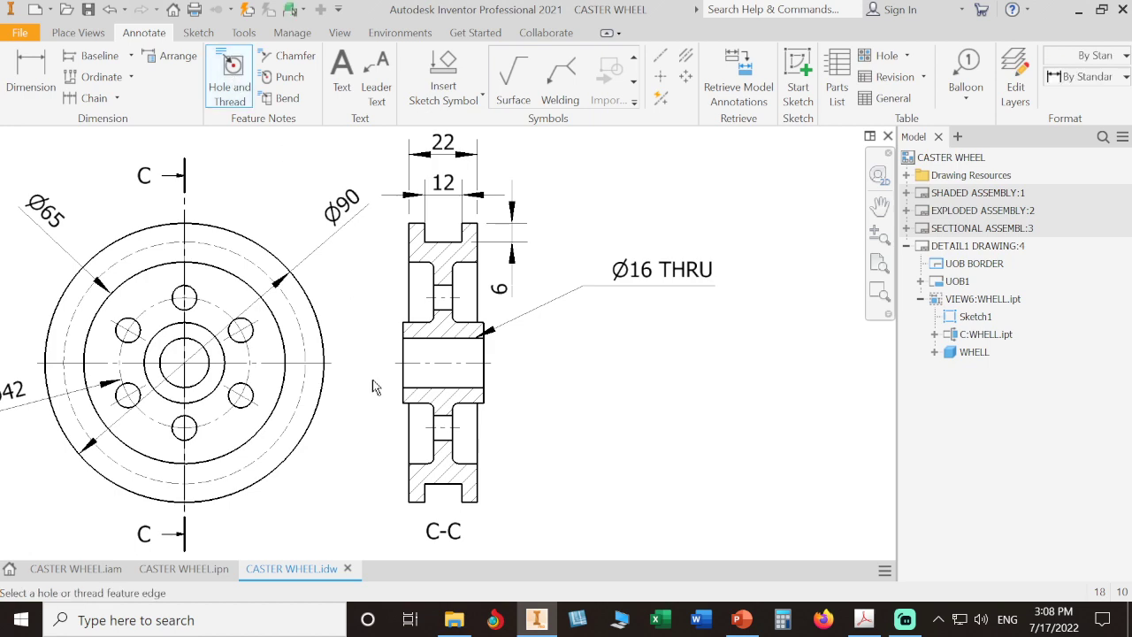
left_click(251, 411)
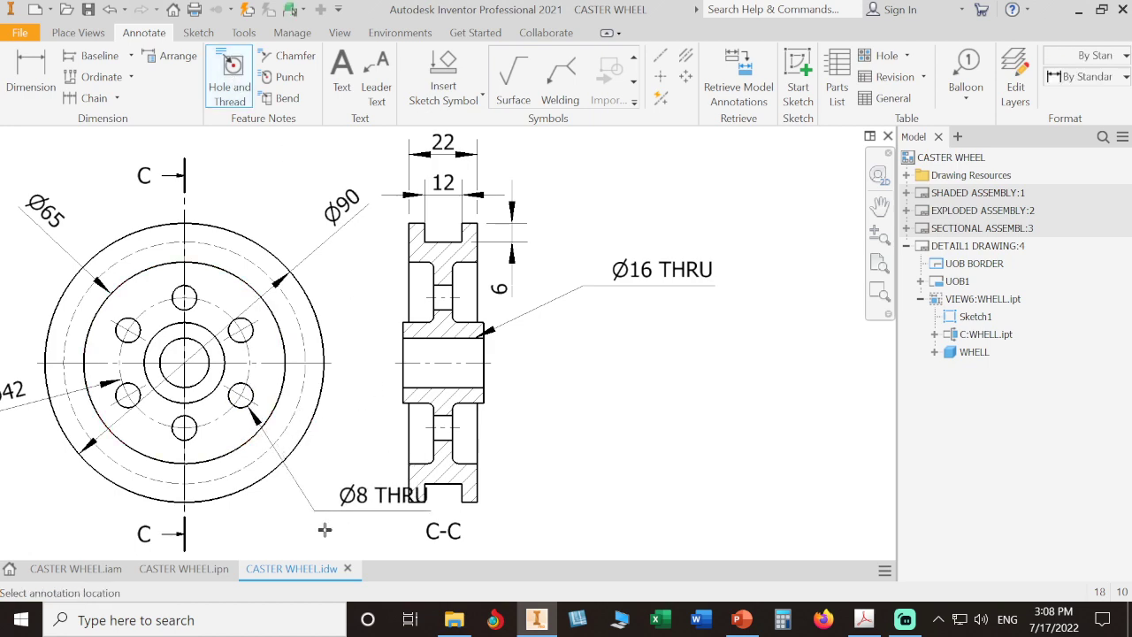
middle_click_drag(329, 535, 337, 389)
left_click(351, 450)
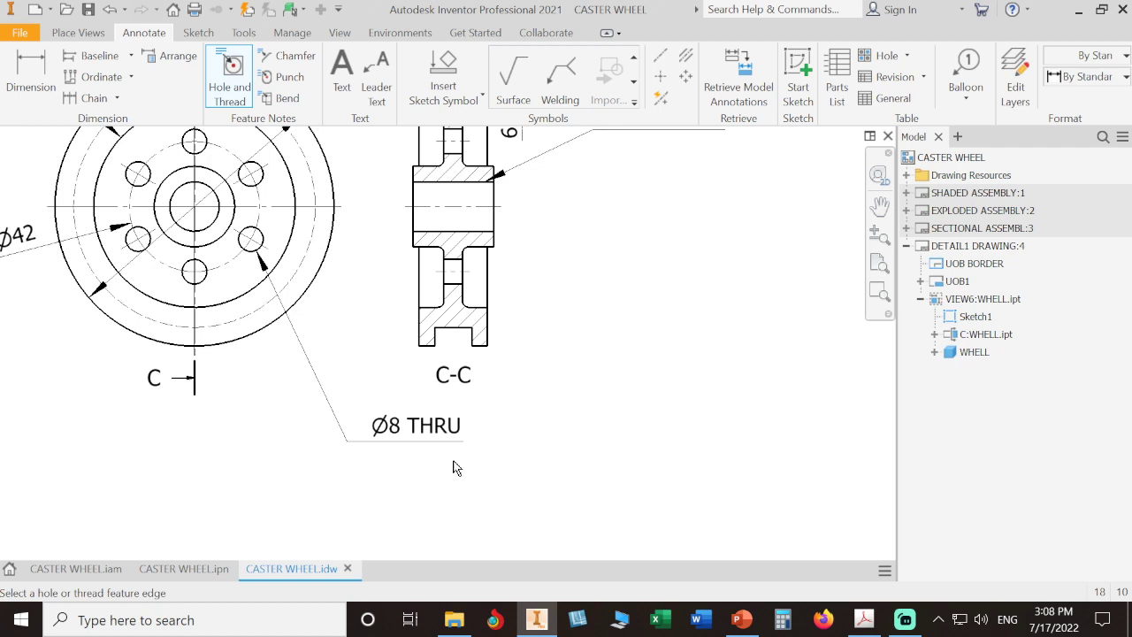
- Add the prefix "6 HOLES" to the small-hole note below the wheel's front view
double_click(451, 431)
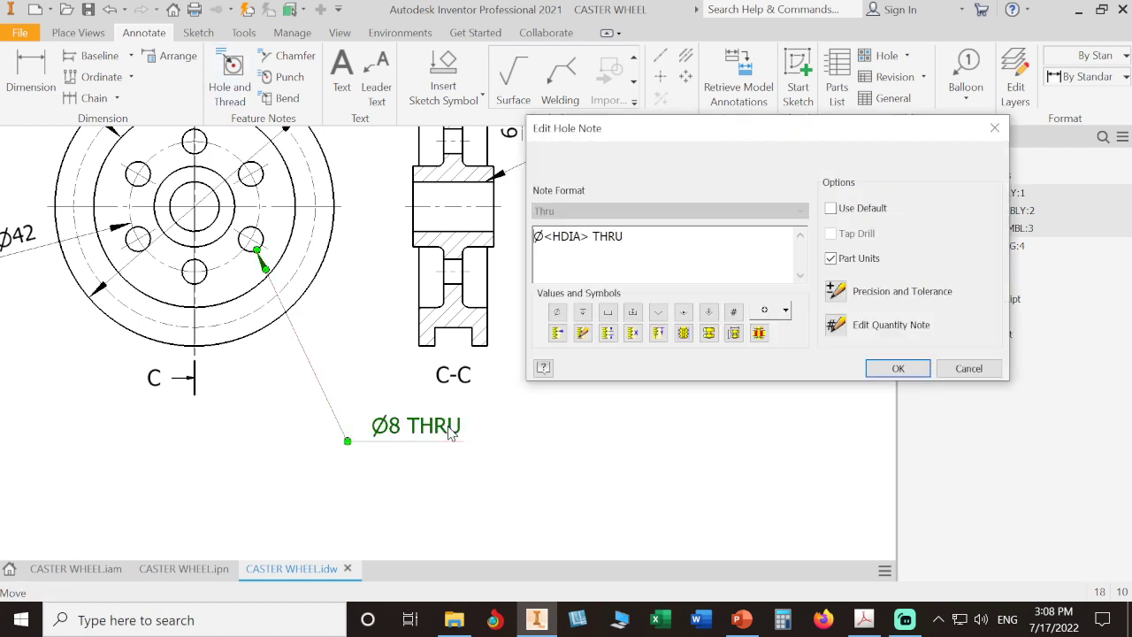
type("6")
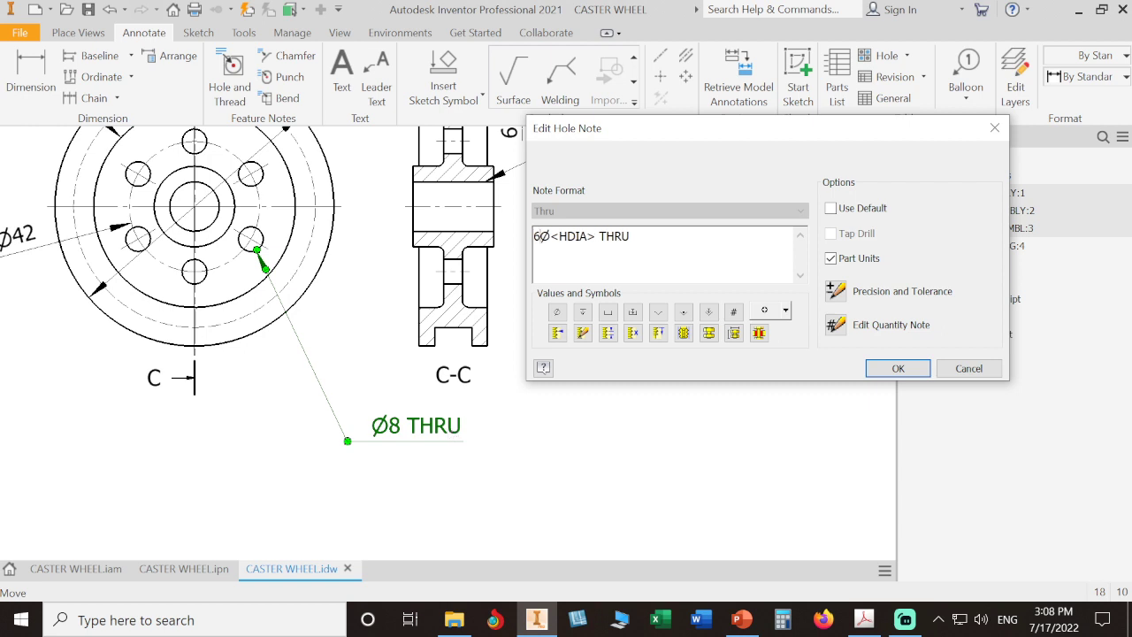
type(" HOLES")
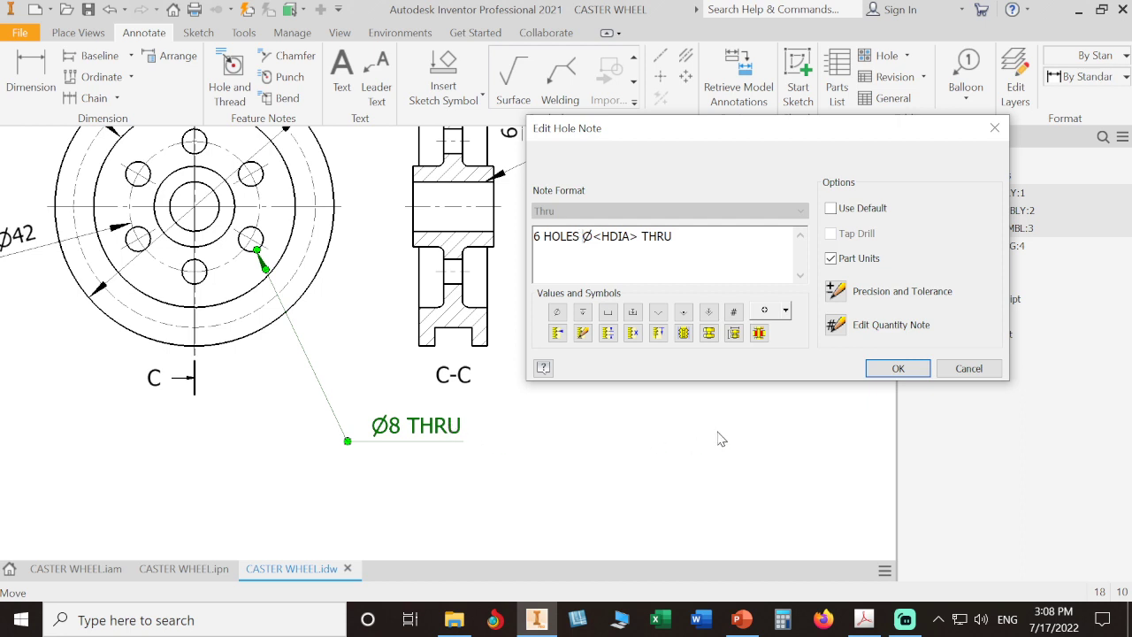
left_click(896, 369)
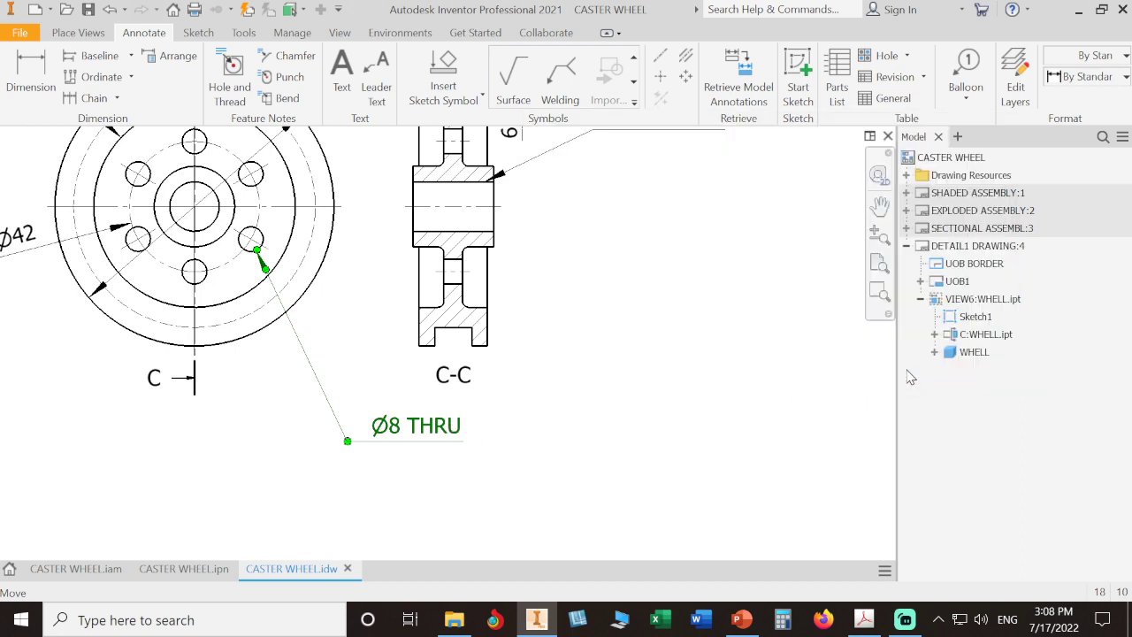
middle_click(766, 413)
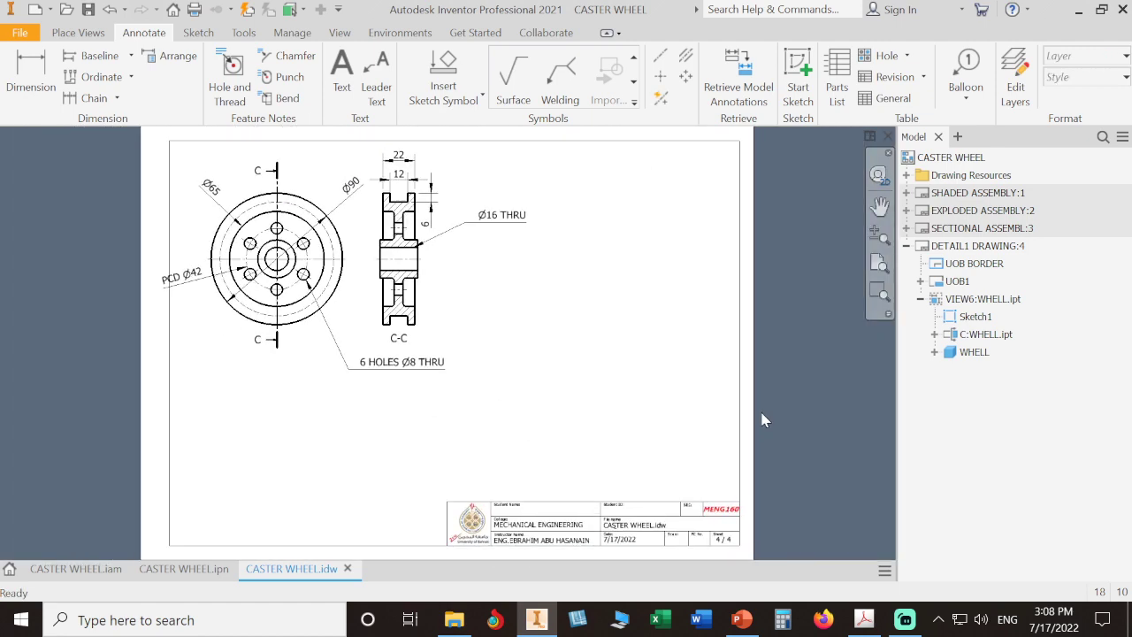
- Set the wheel front view's label to "FRONT VIEW" and shift the front and section views to the right on the sheet
left_click(327, 345)
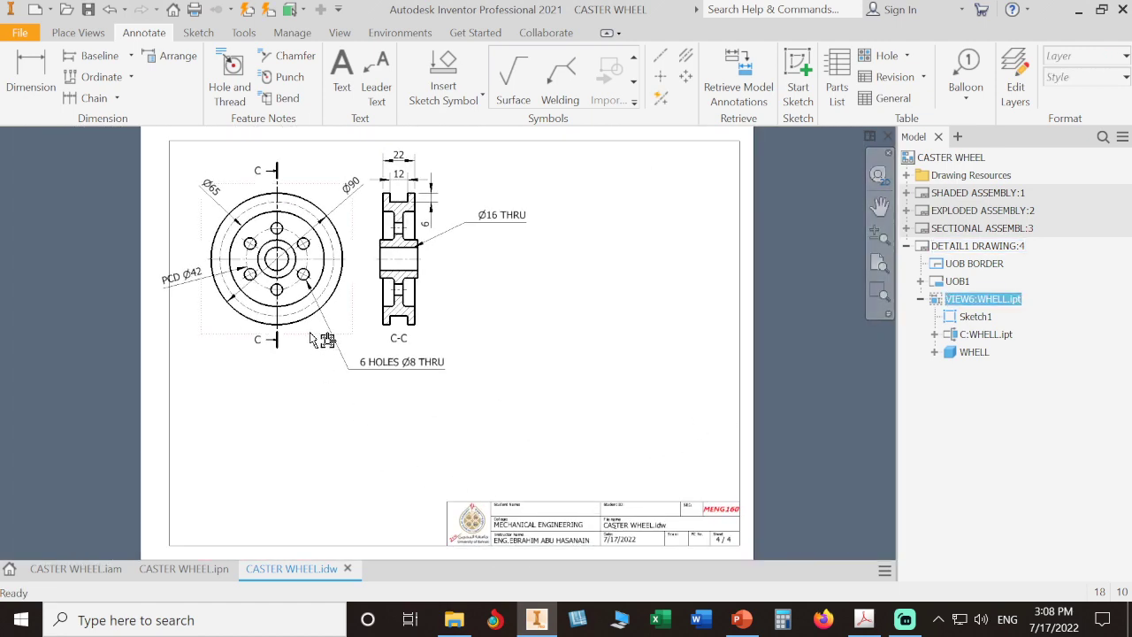
double_click(312, 339)
left_click_drag(884, 365, 869, 364)
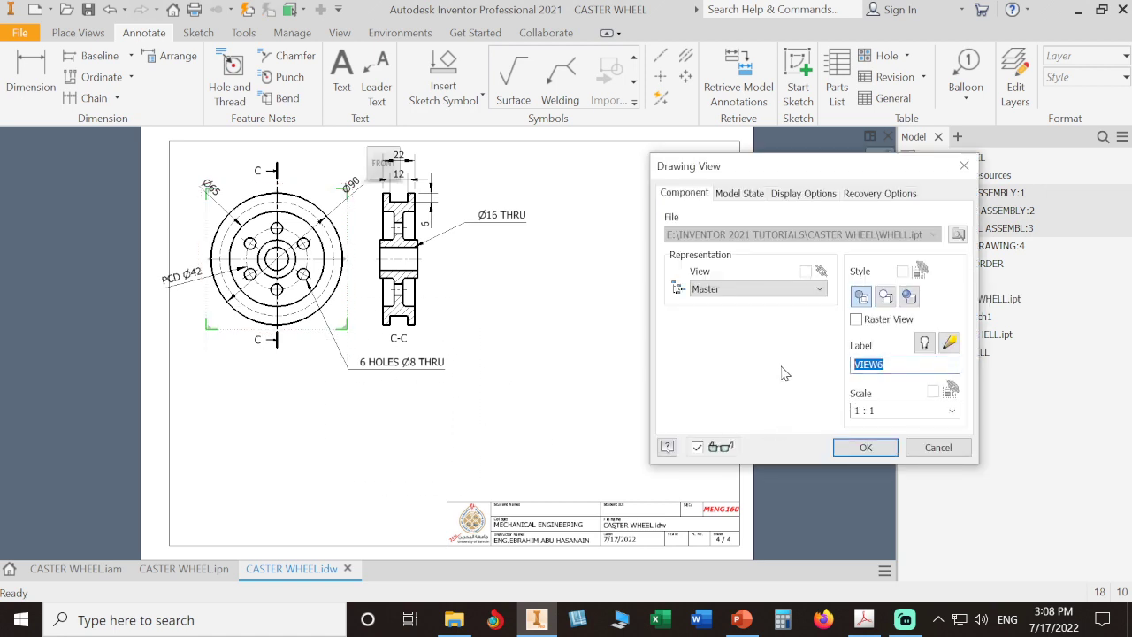
type("RONT VIEW")
left_click(865, 447)
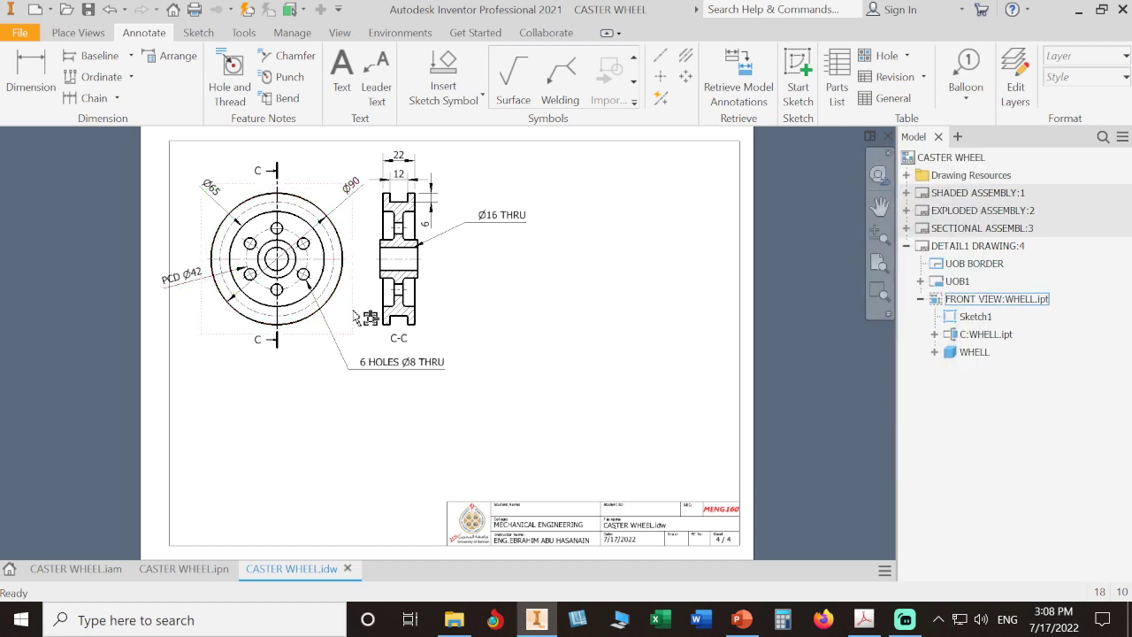
left_click_drag(351, 316, 521, 333)
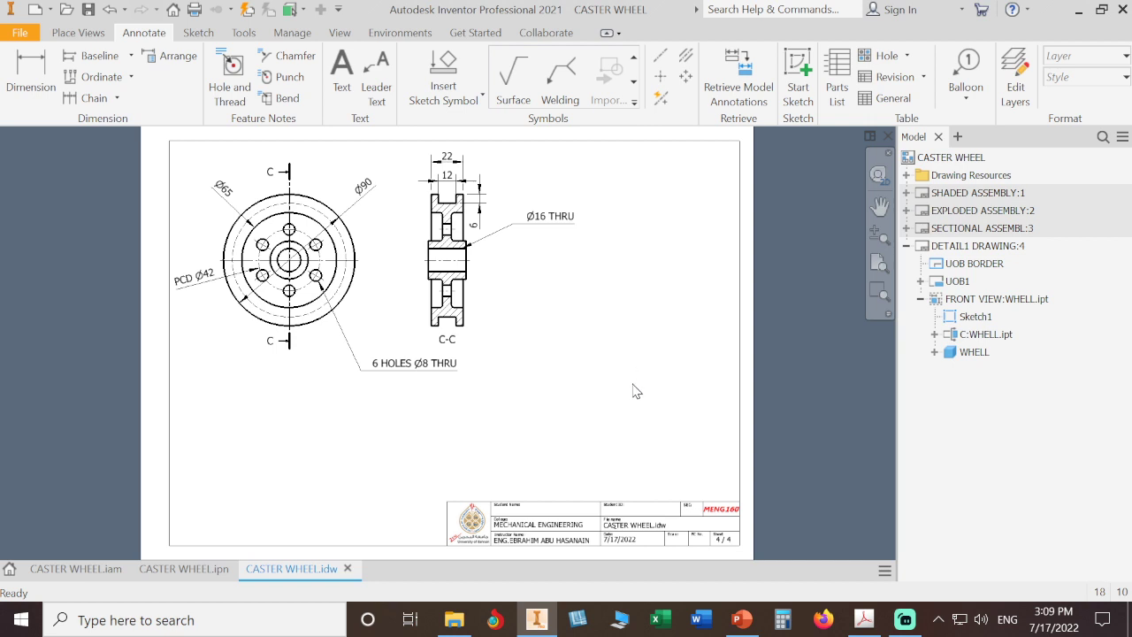
- Make the front view's label visible and move it below the lower section arrow, centred under the wheel
double_click(367, 311)
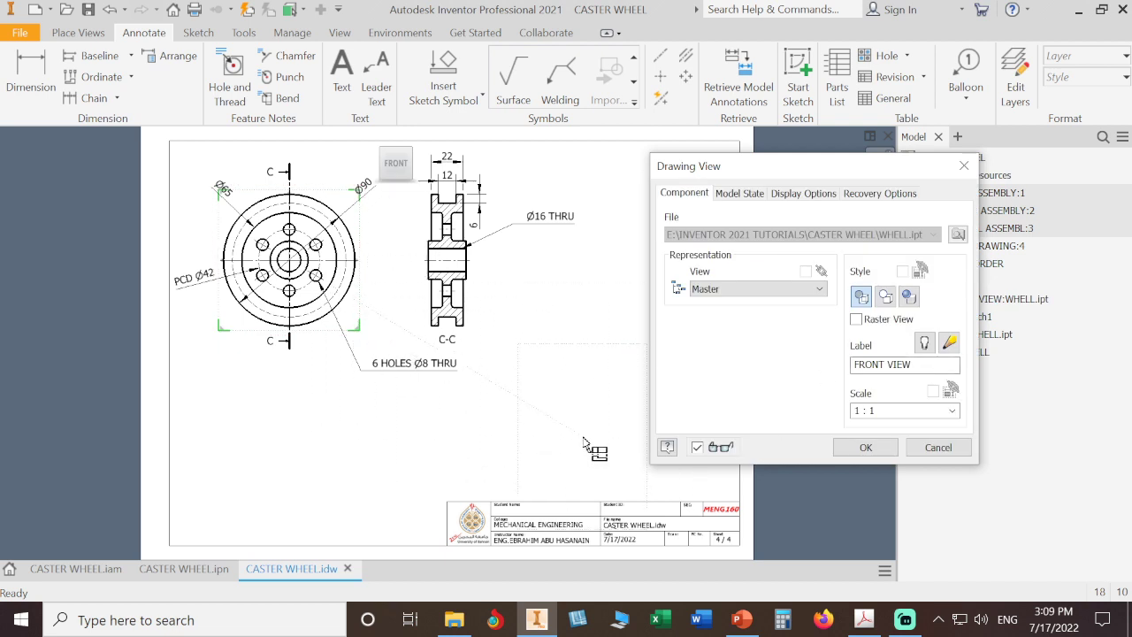
left_click(924, 344)
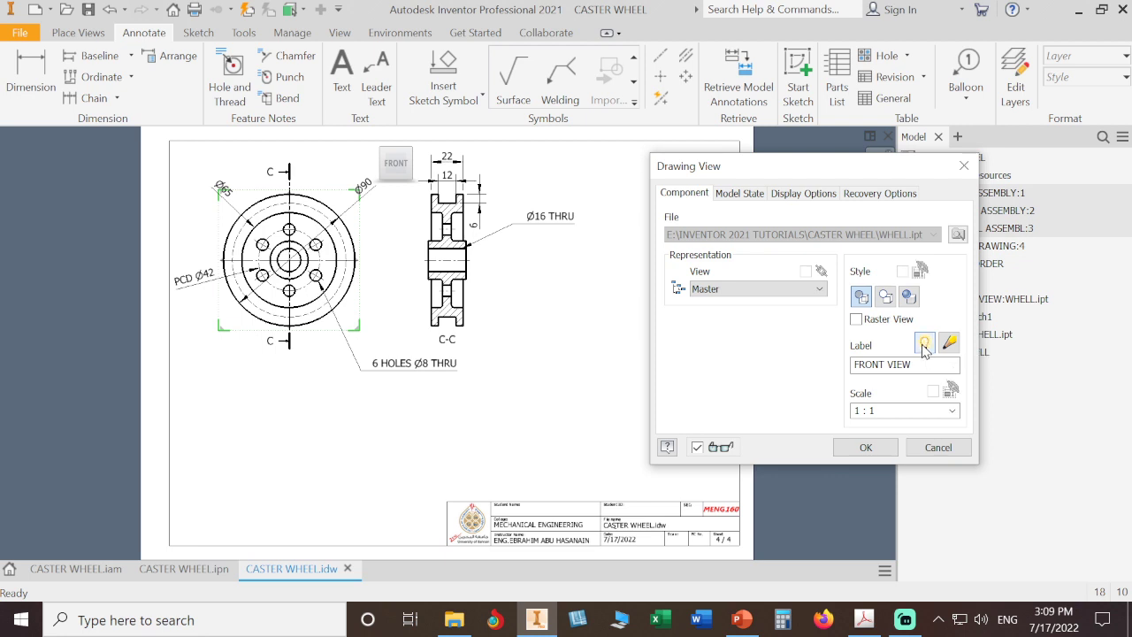
left_click(871, 449)
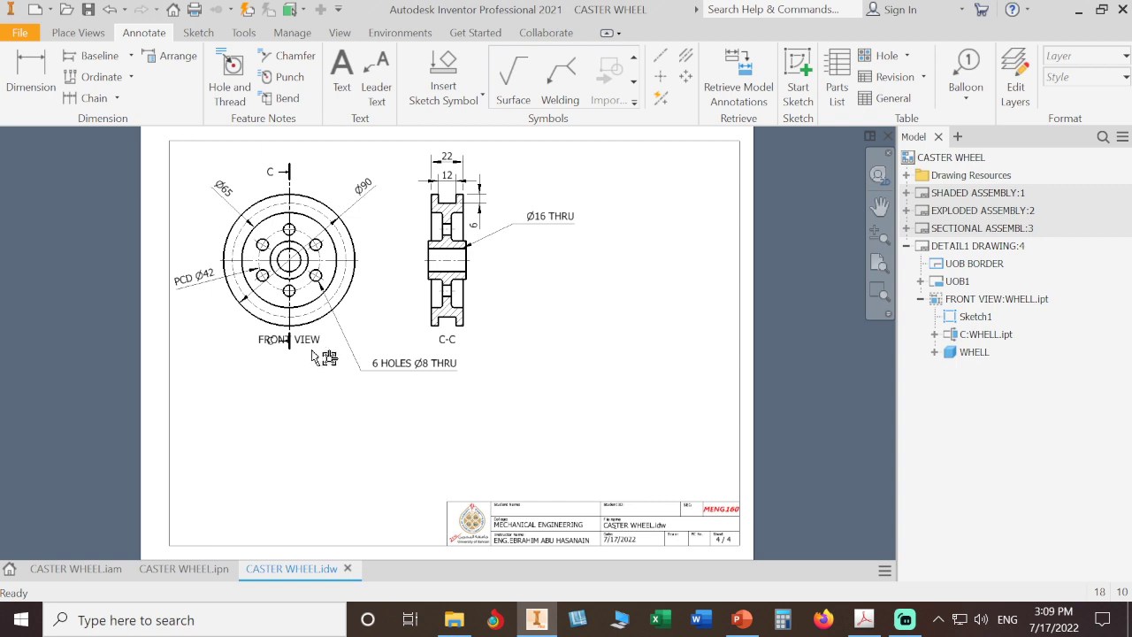
left_click_drag(312, 356, 311, 381)
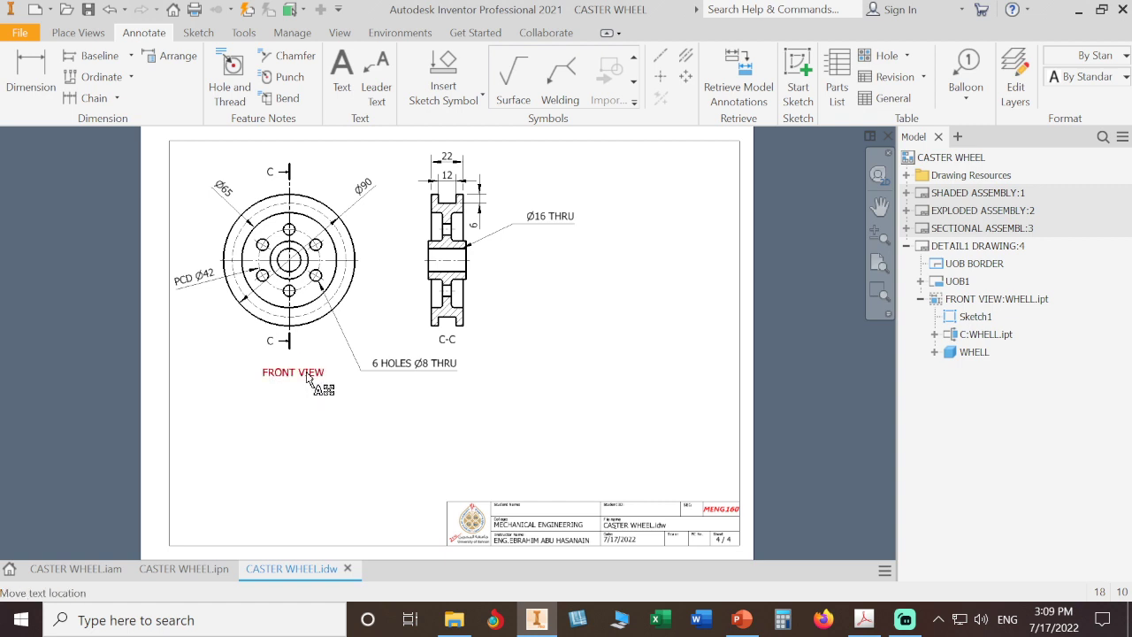
left_click_drag(308, 378, 295, 383)
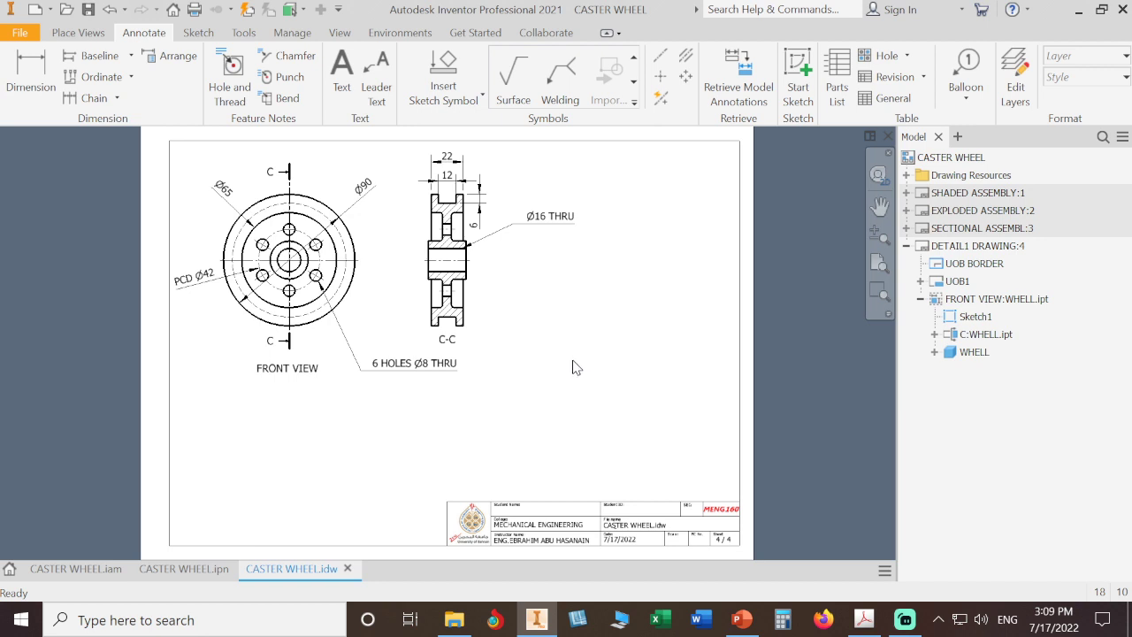
- Move section C-C slightly closer to the front view and place the central bore's hole note to the section's upper left
left_click_drag(472, 318, 462, 319)
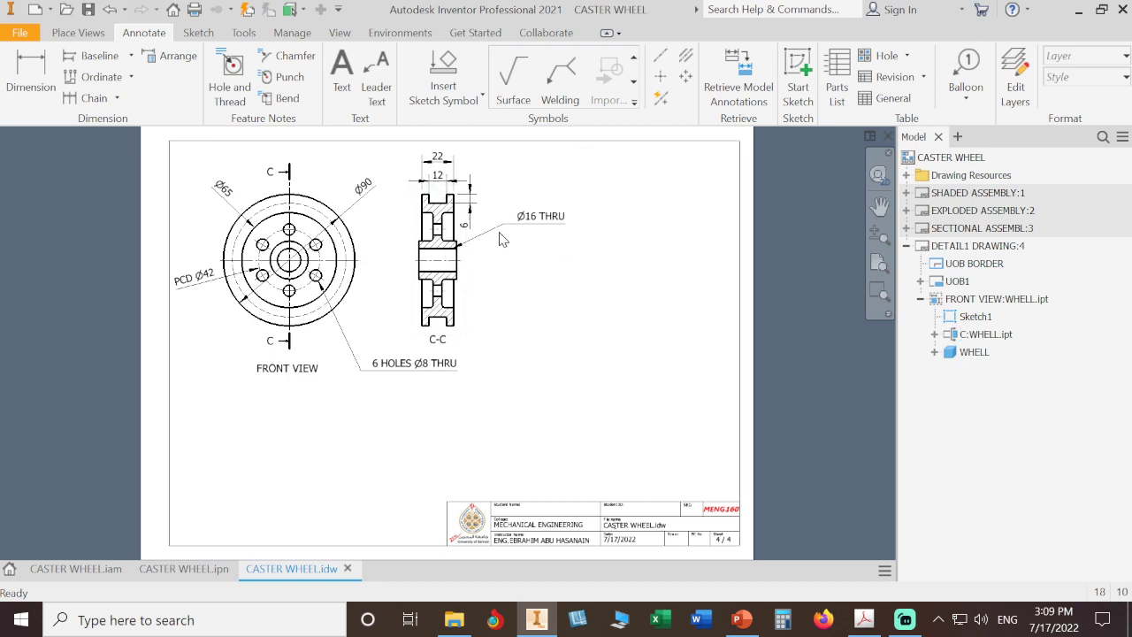
left_click_drag(505, 224, 394, 170)
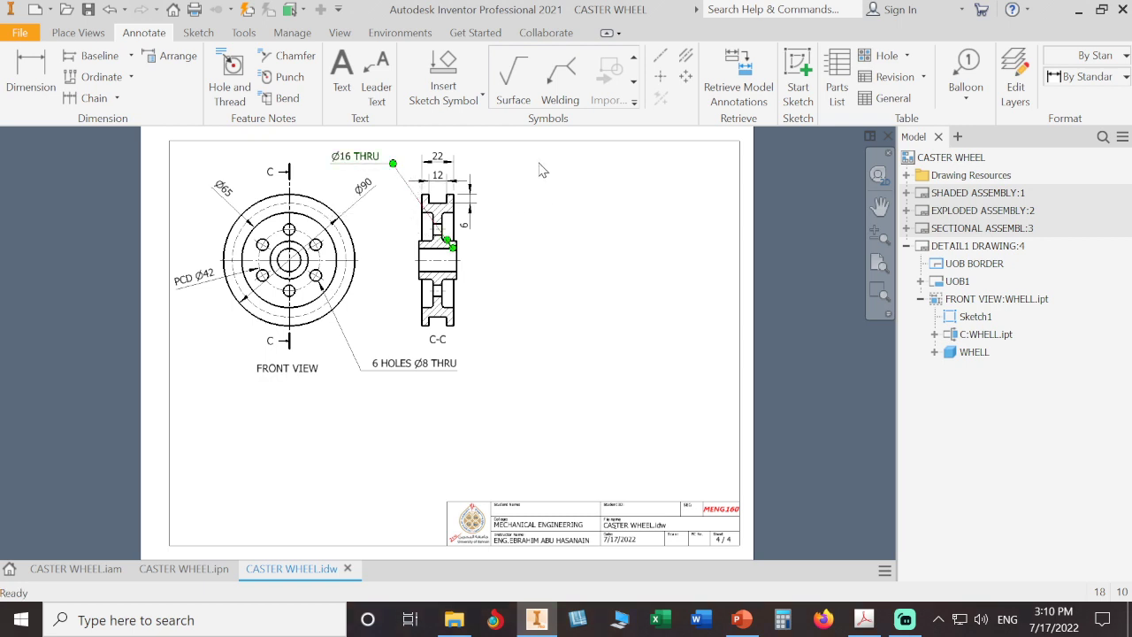
left_click(520, 274)
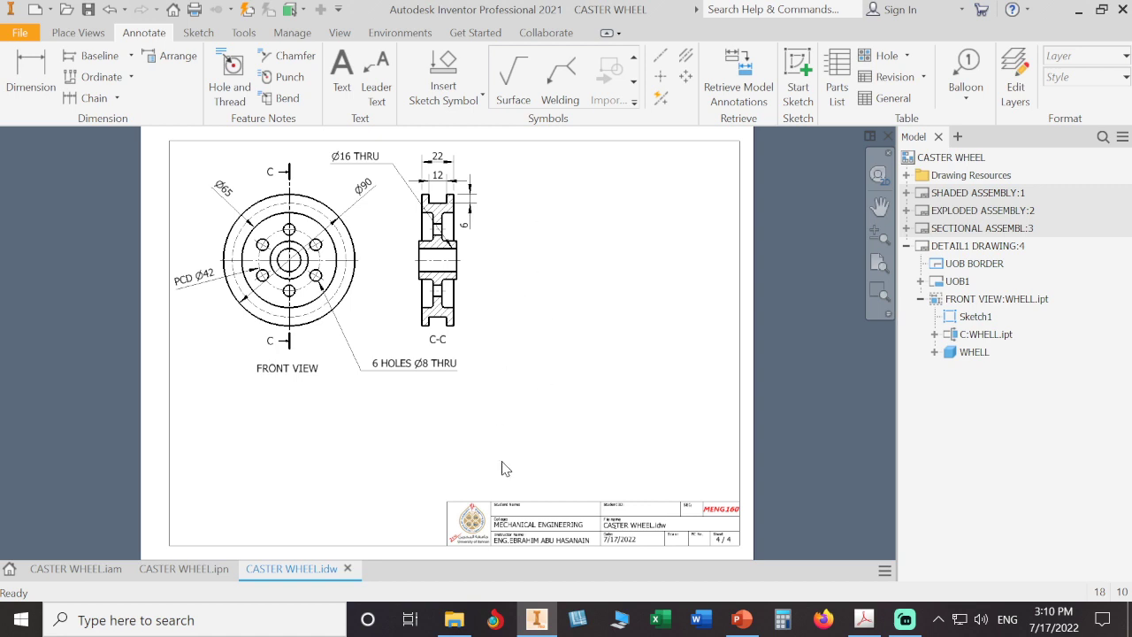
- Sketch a vertical dividing line on the sheet beside section C-C, from the top border down to the title block
left_click(103, 35)
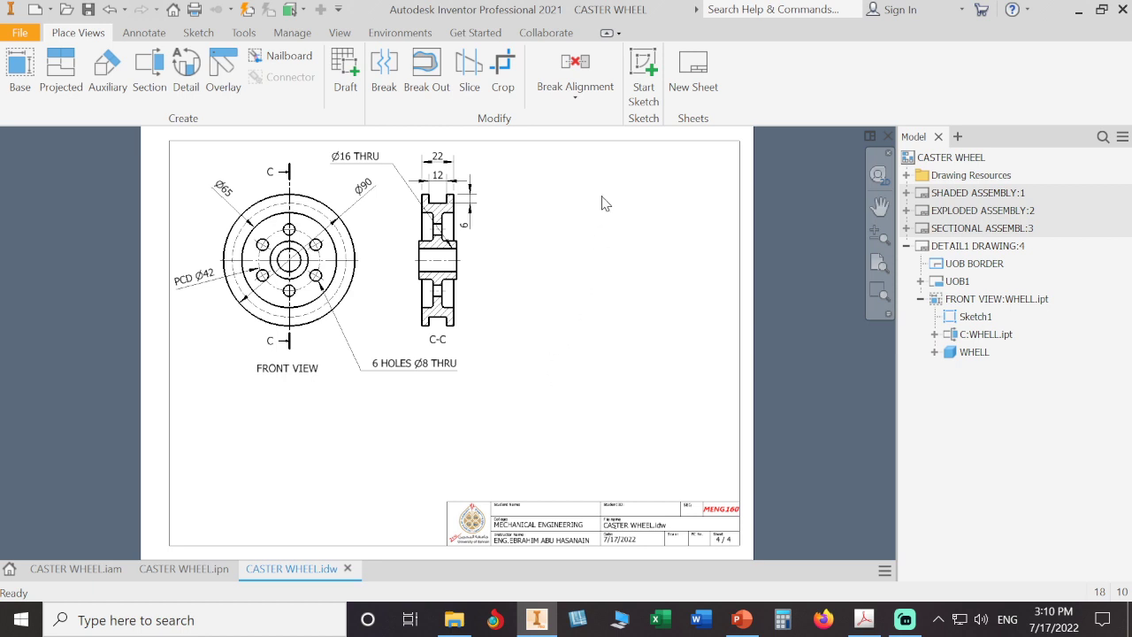
left_click(641, 84)
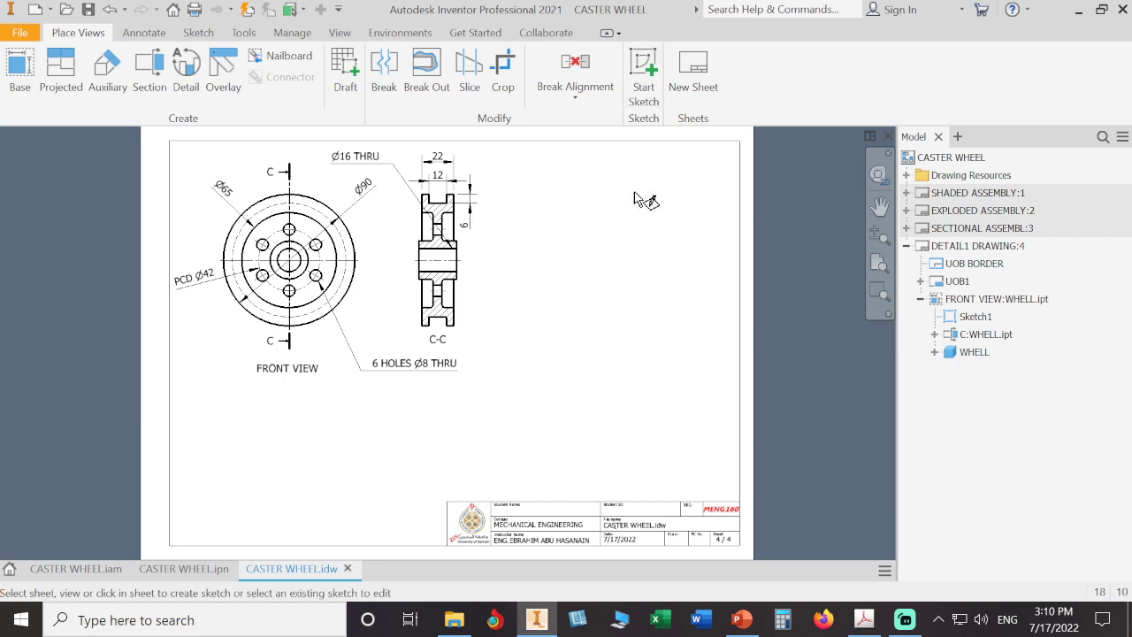
left_click(570, 442)
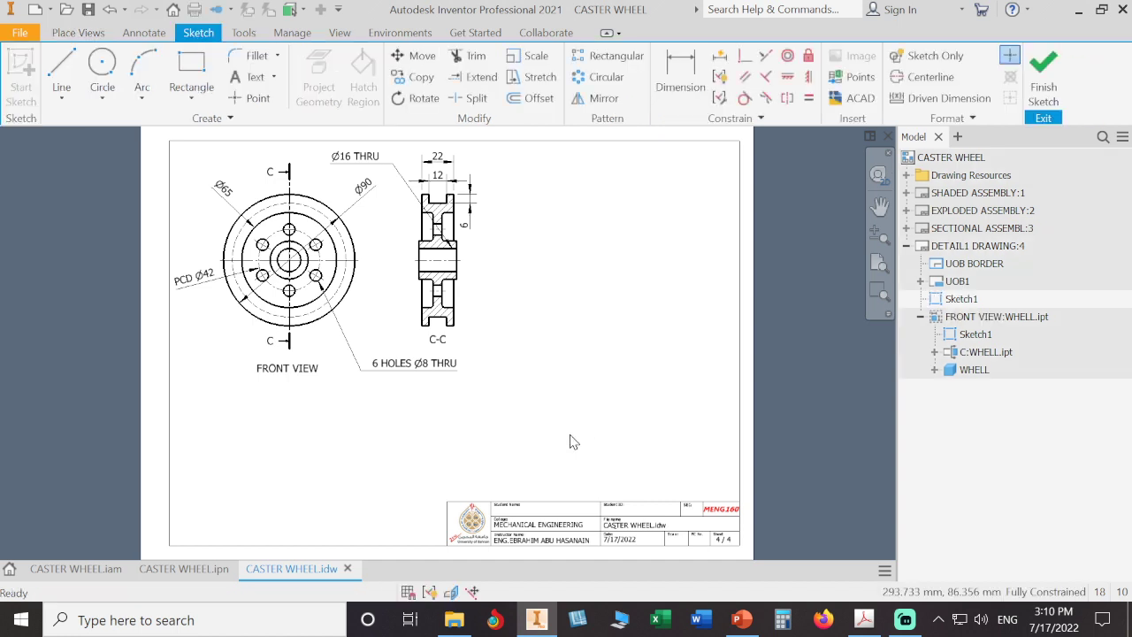
left_click(58, 87)
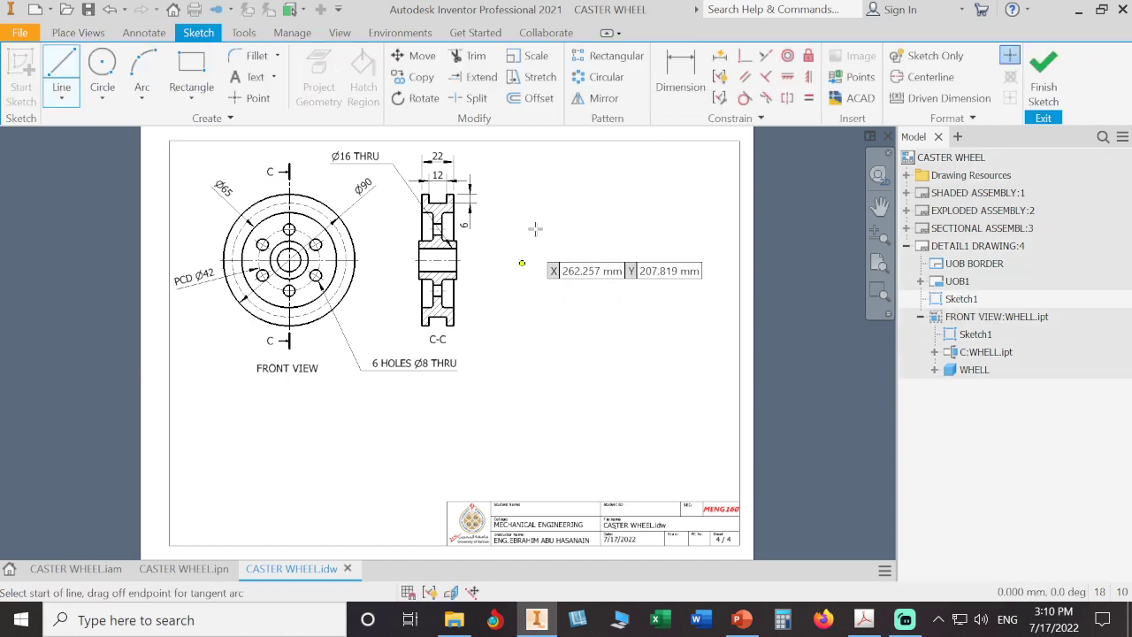
left_click(488, 143)
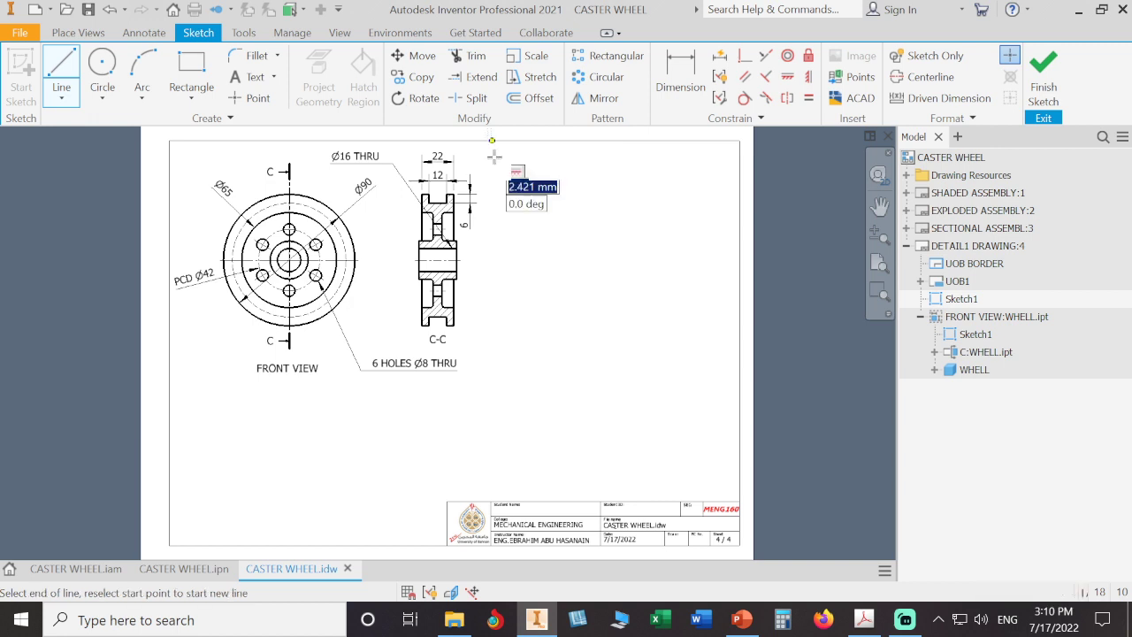
left_click(490, 500)
right_click(490, 500)
left_click(556, 500)
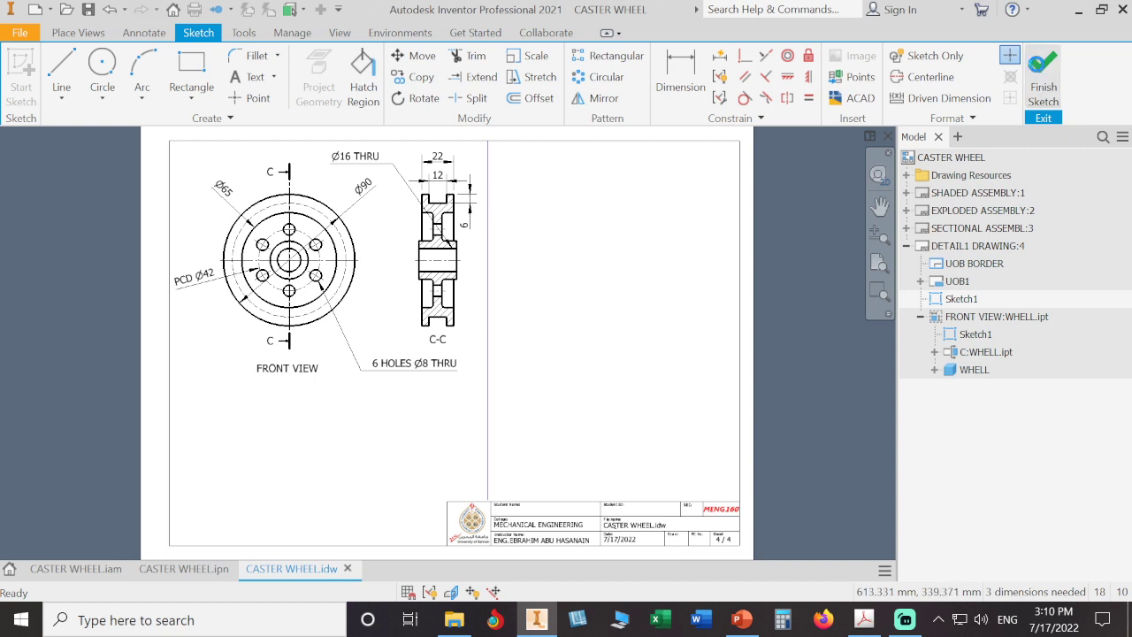
left_click(1040, 72)
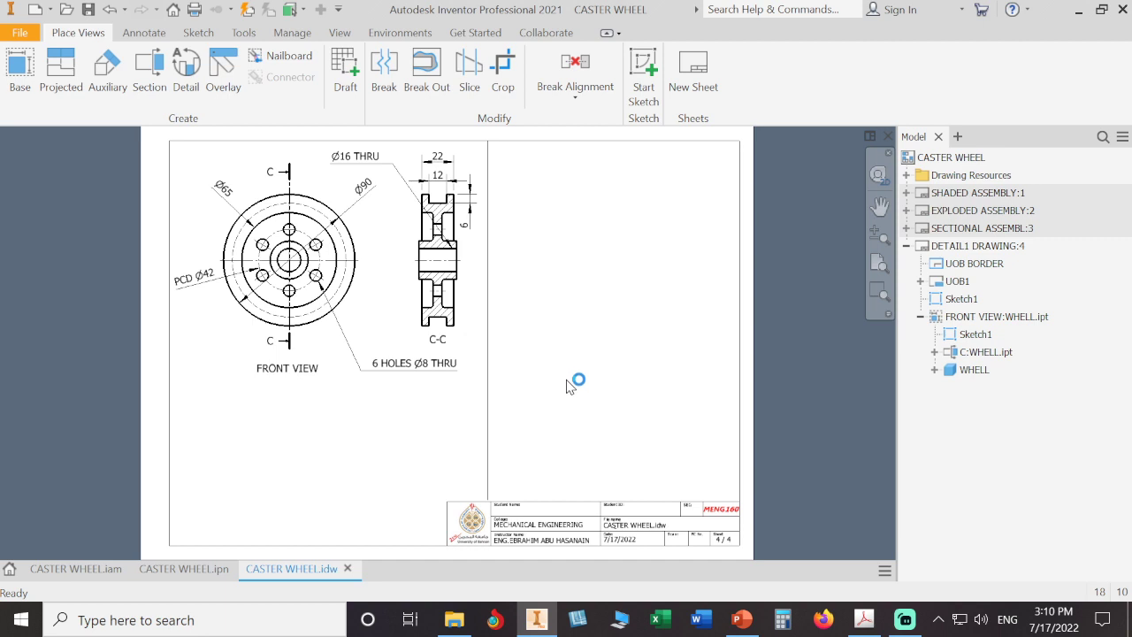
- Edit the sheet sketch to shift the vertical dividing line slightly to the right, away from section C-C
double_click(488, 422)
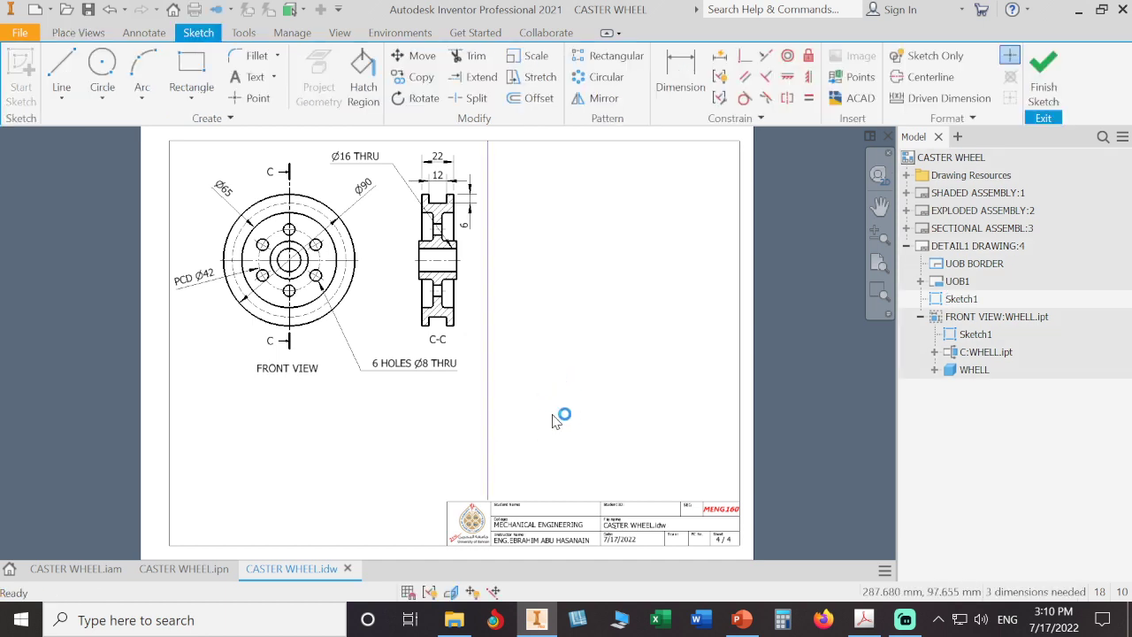
mouse_move(493, 430)
left_mouse_down()
mouse_move(439, 434)
mouse_move(502, 433)
left_mouse_up()
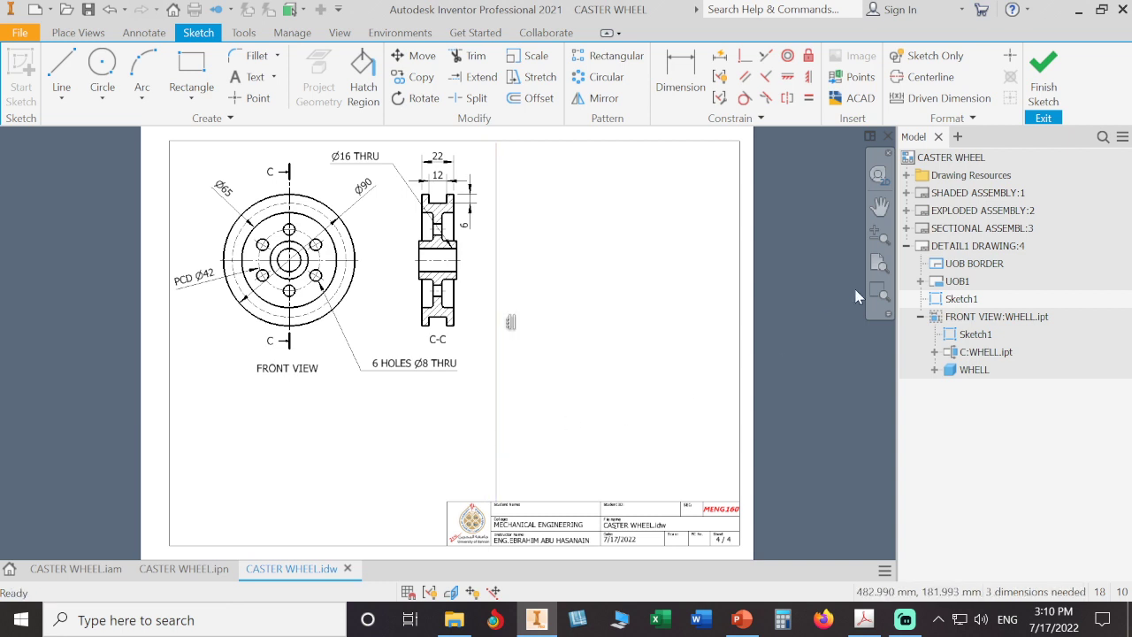
left_click(1043, 77)
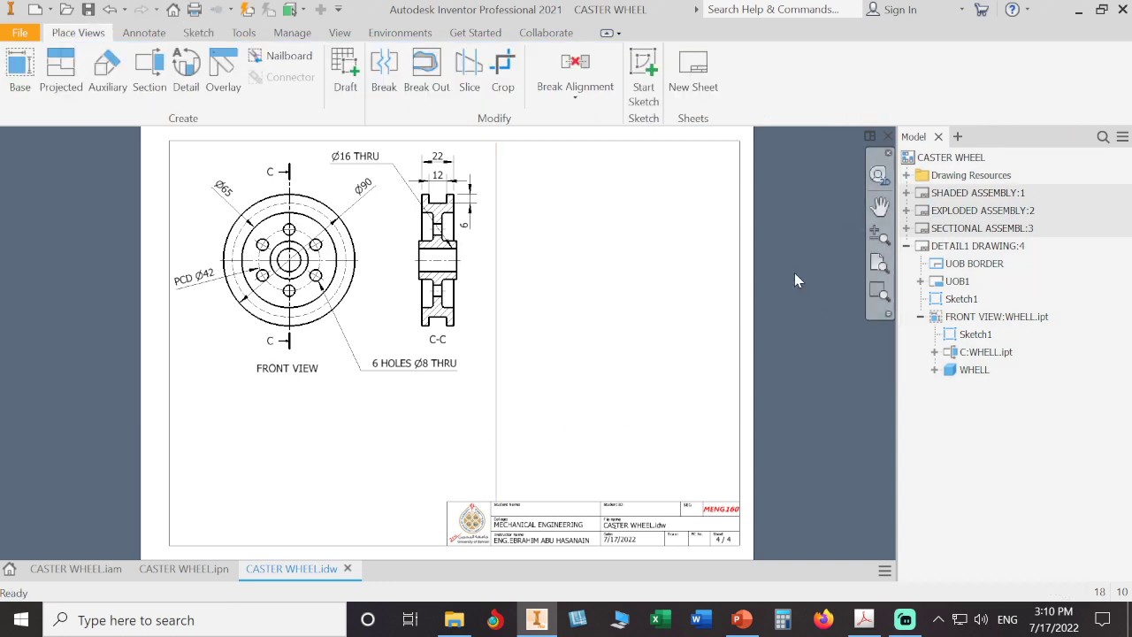